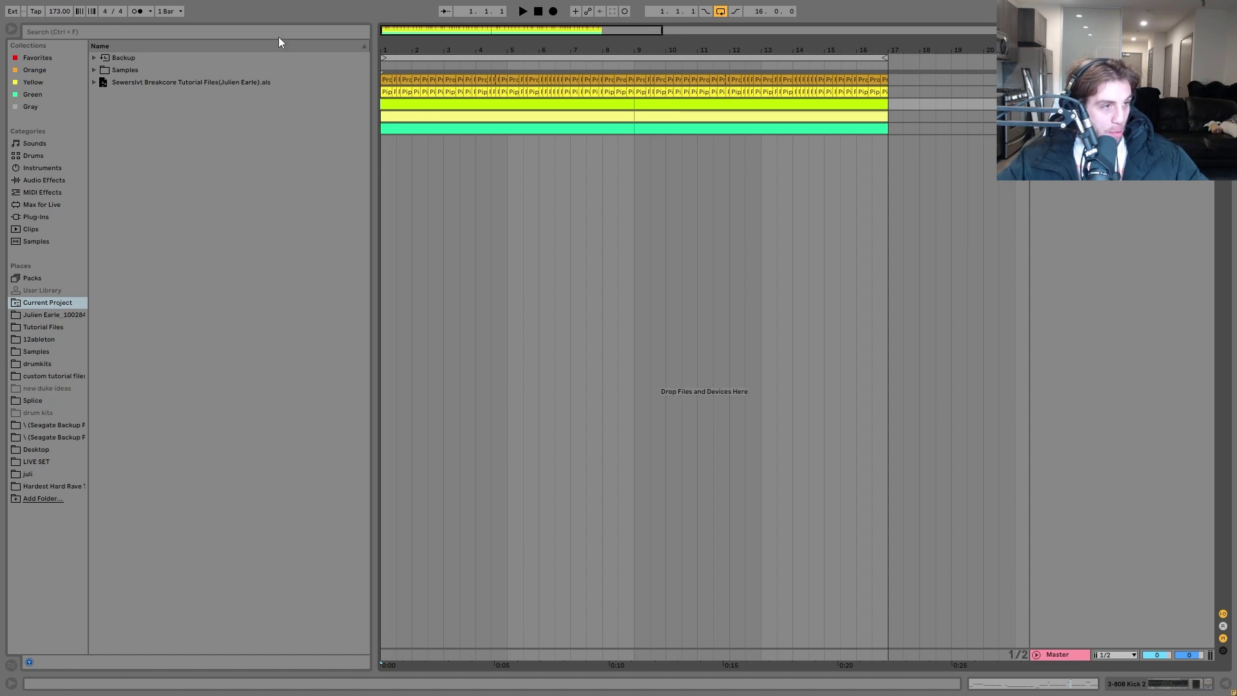
# Step: Unfold the Prog Amen and Piper Break tracks to show their waveforms while the arrangement plays
pyautogui.click(1060, 80)
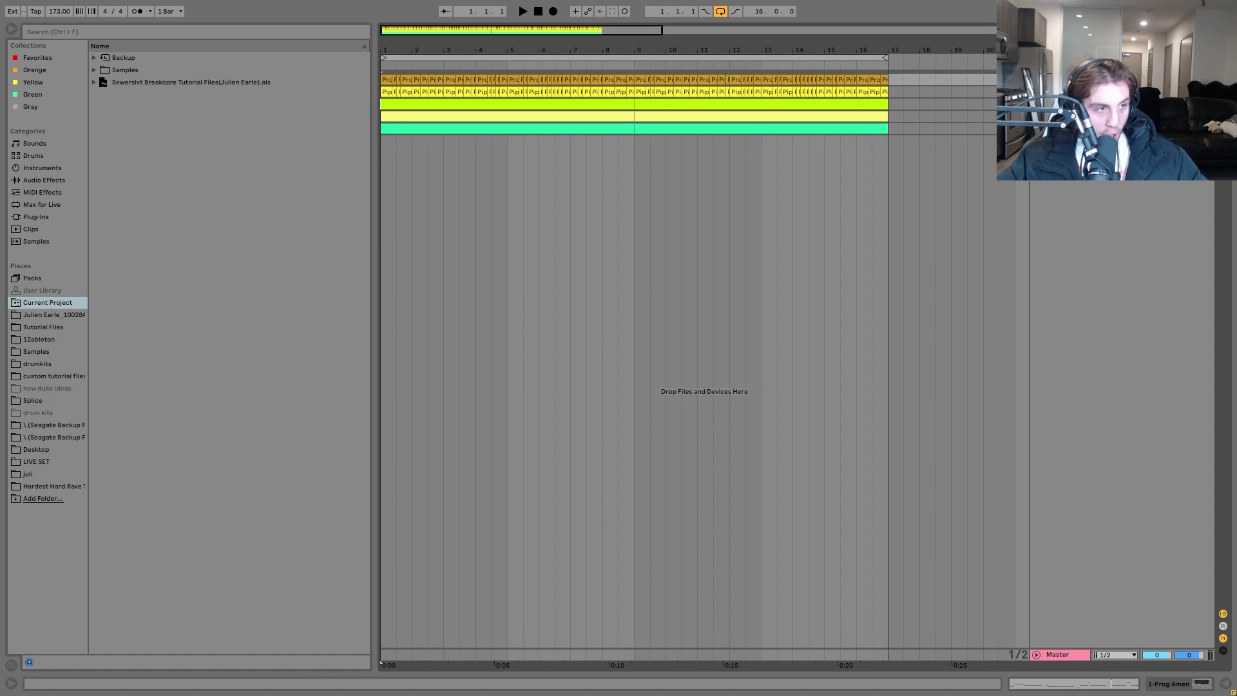
pyautogui.click(1060, 92)
pyautogui.press('space')
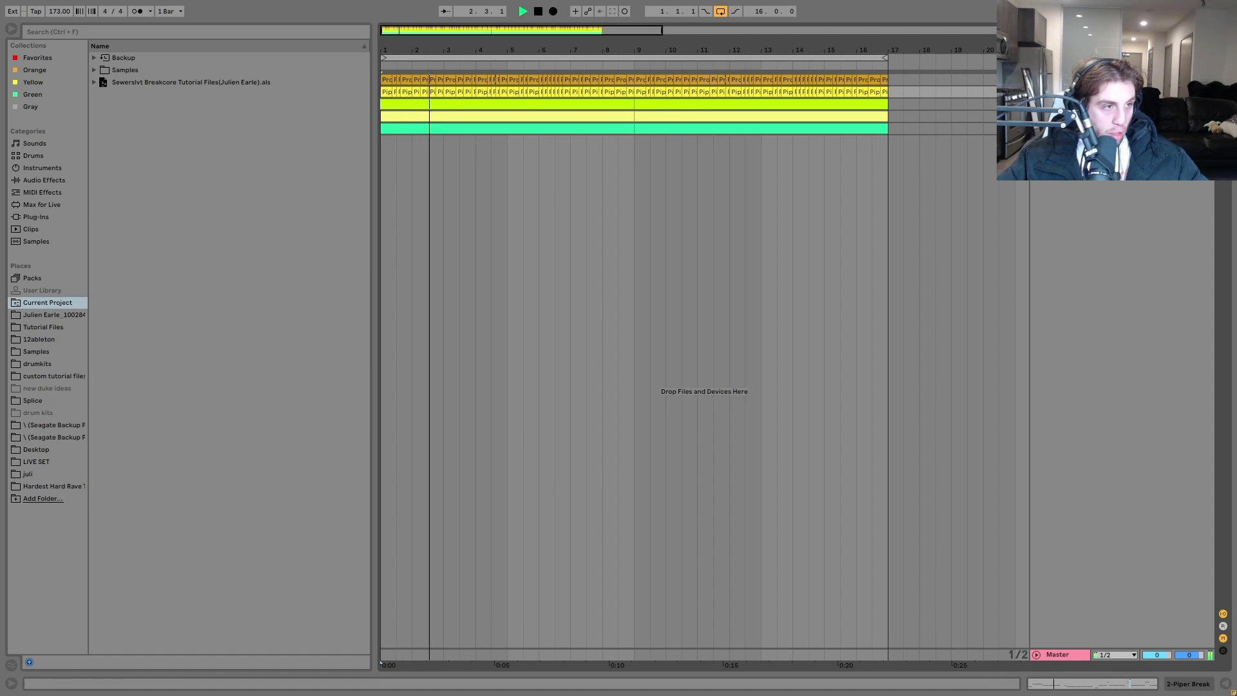
pyautogui.press('u')
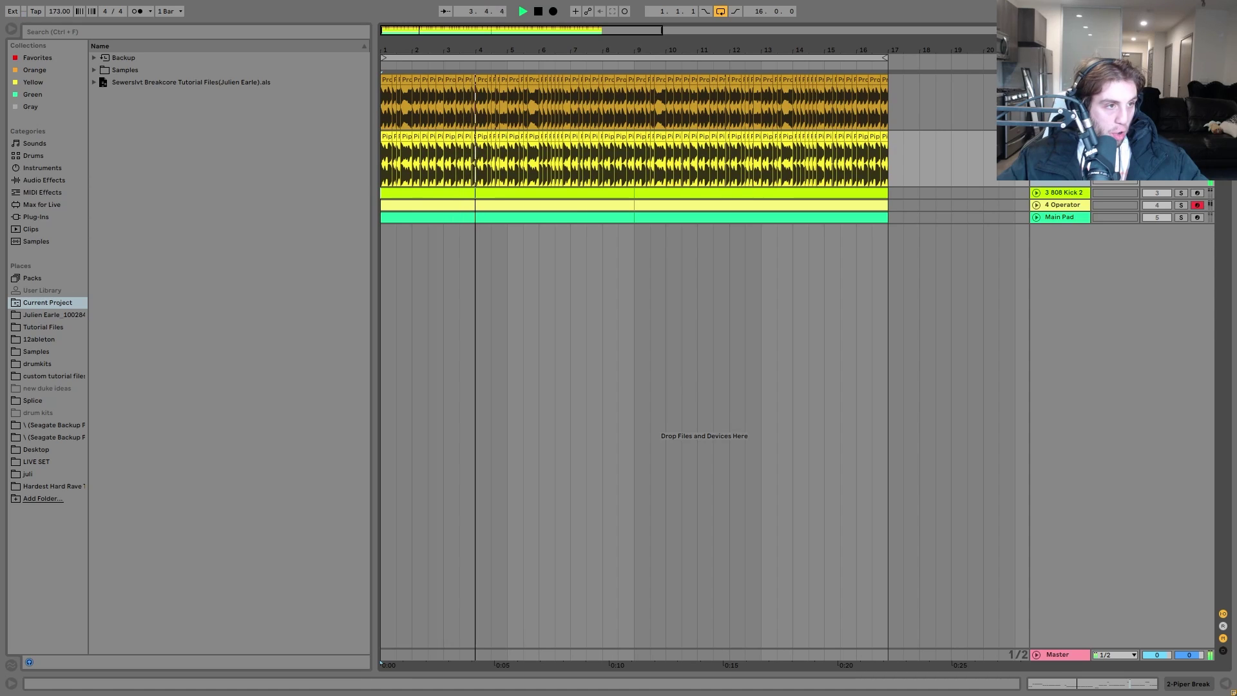
# Step: Select the Prog Amen track and listen to the opening bars of its break
pyautogui.click(941, 101)
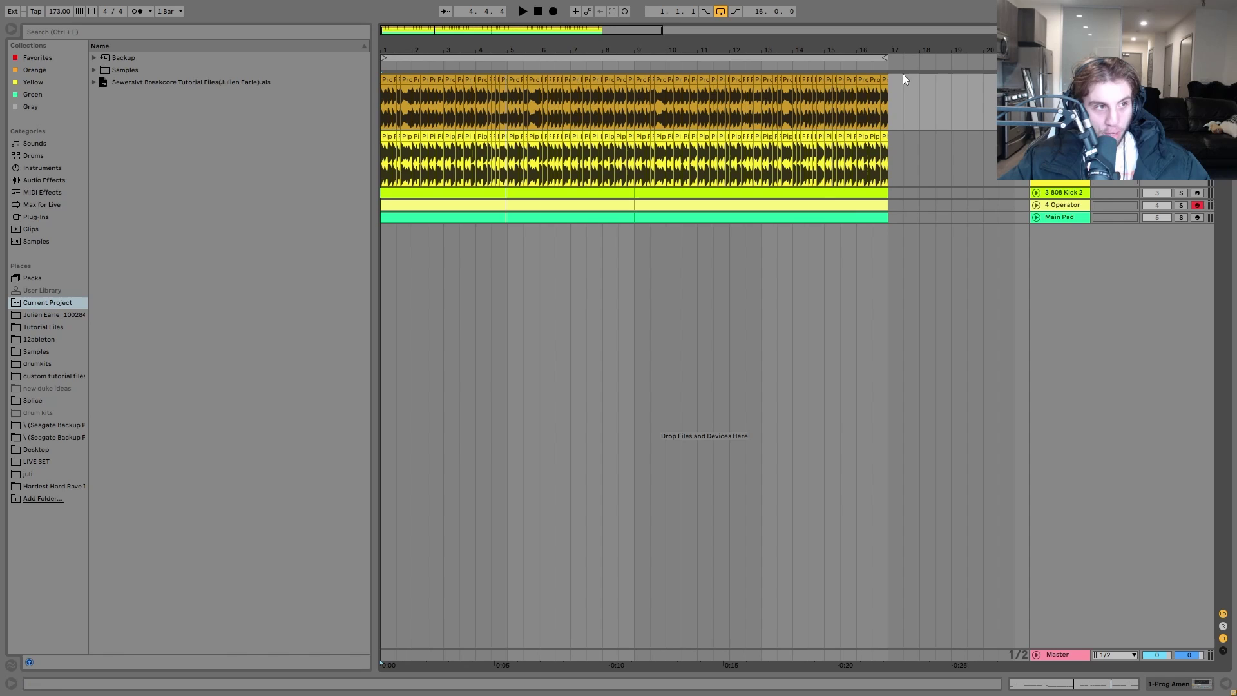
pyautogui.press('space')
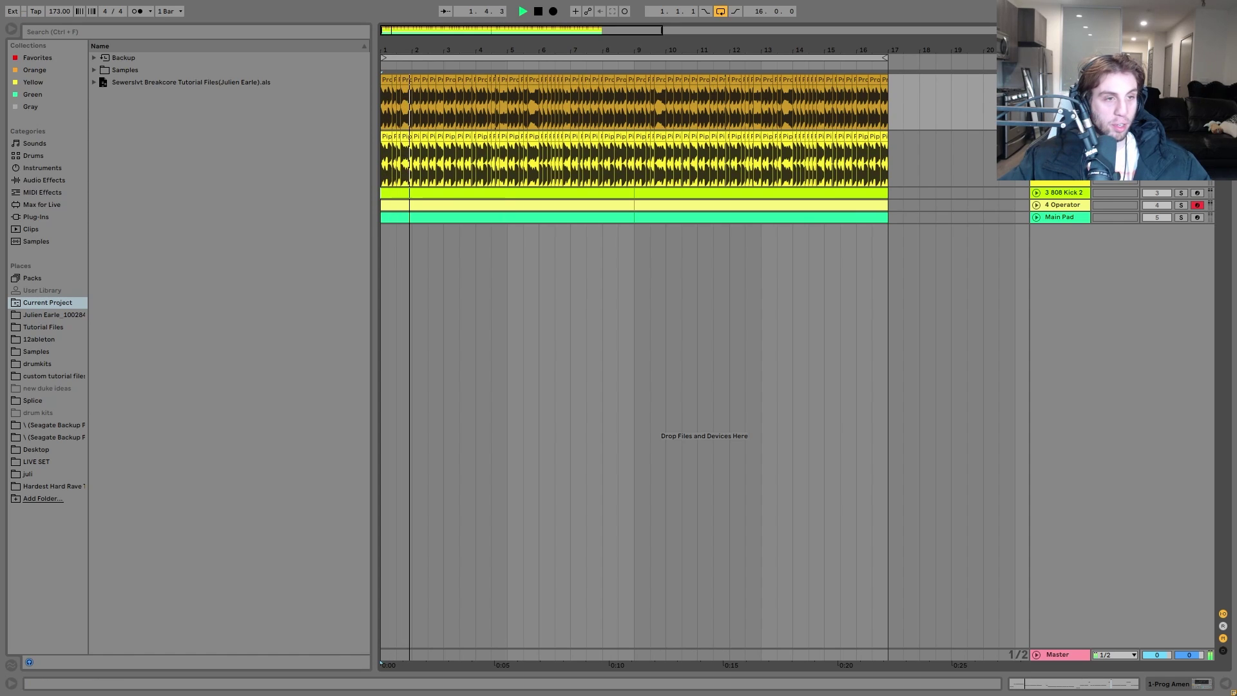
pyautogui.press('space')
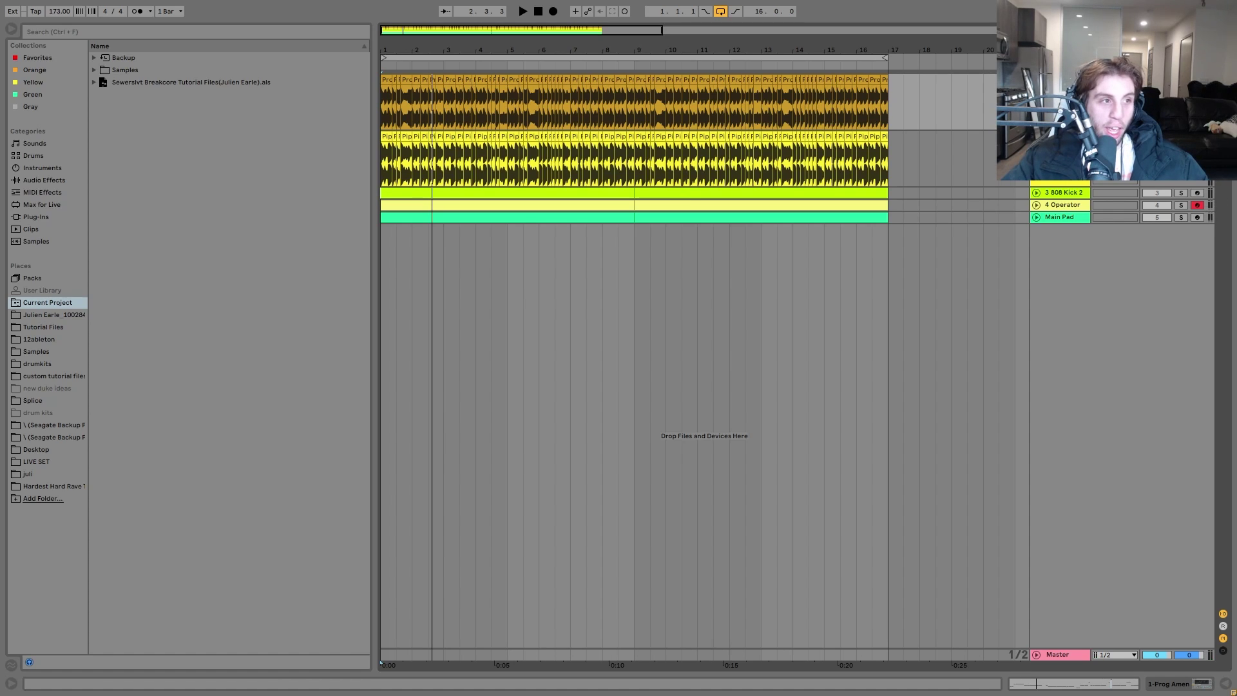
# Step: Select the Piper Break track and audition the opening bars repeatedly to compare the drum breaks
pyautogui.click(1060, 136)
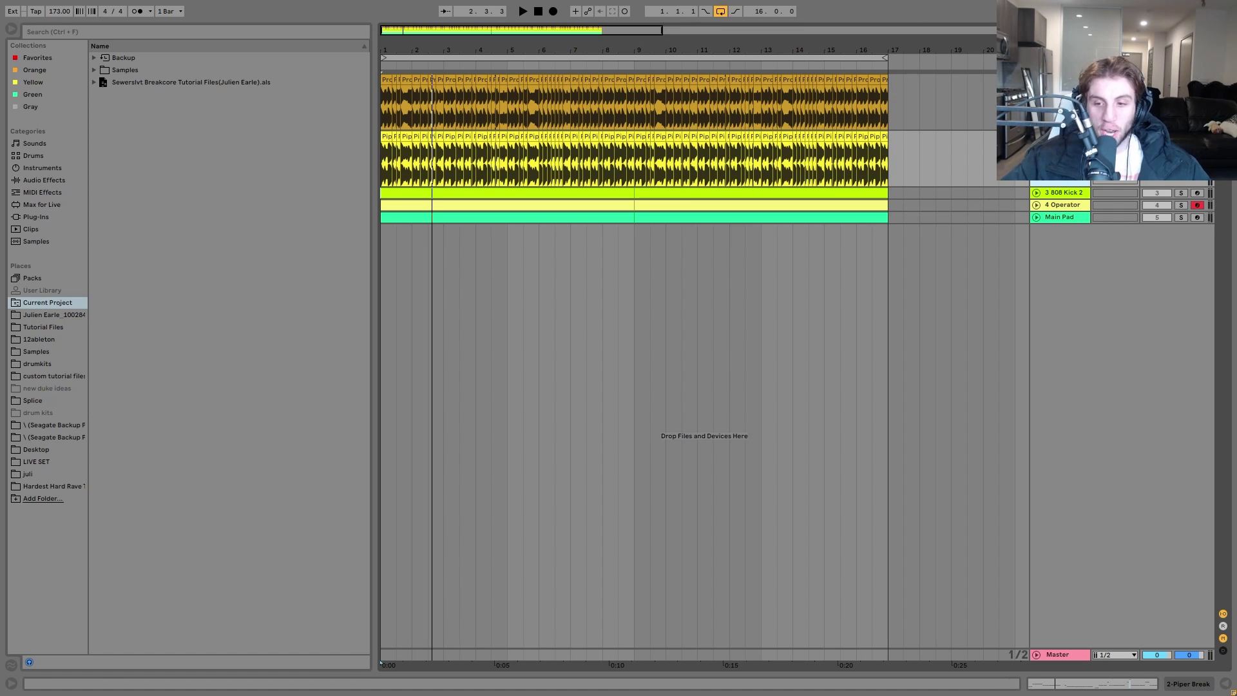
pyautogui.press('space')
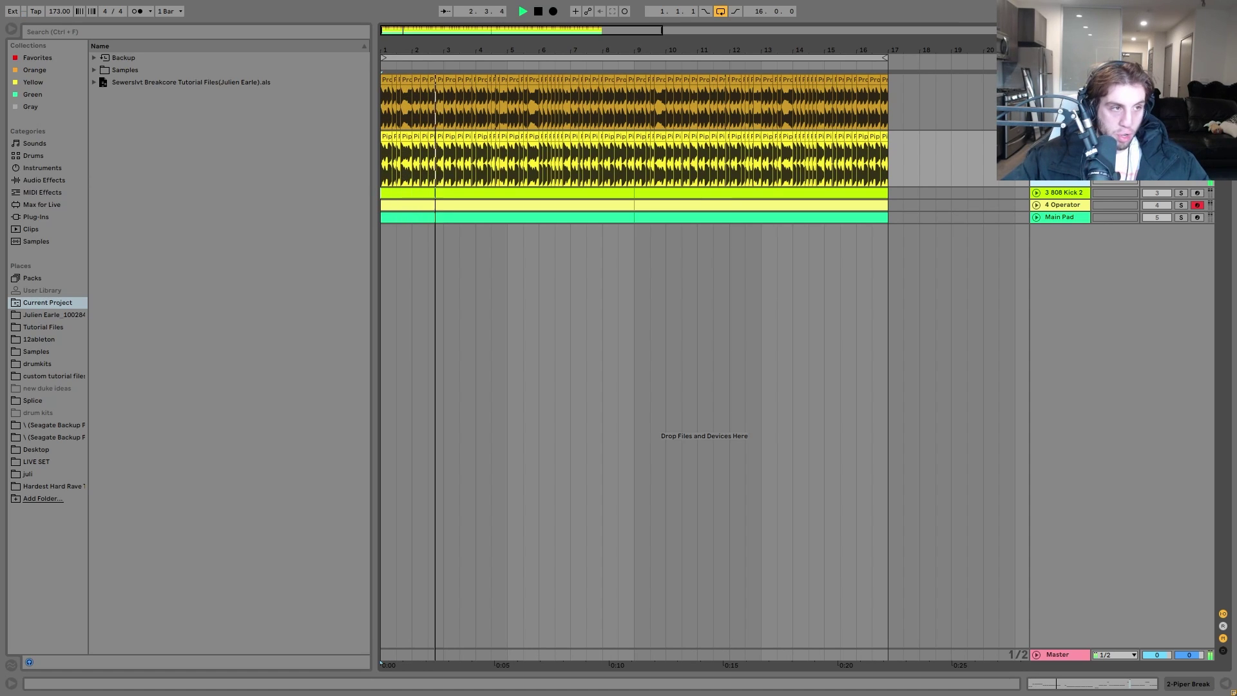
pyautogui.press('space')
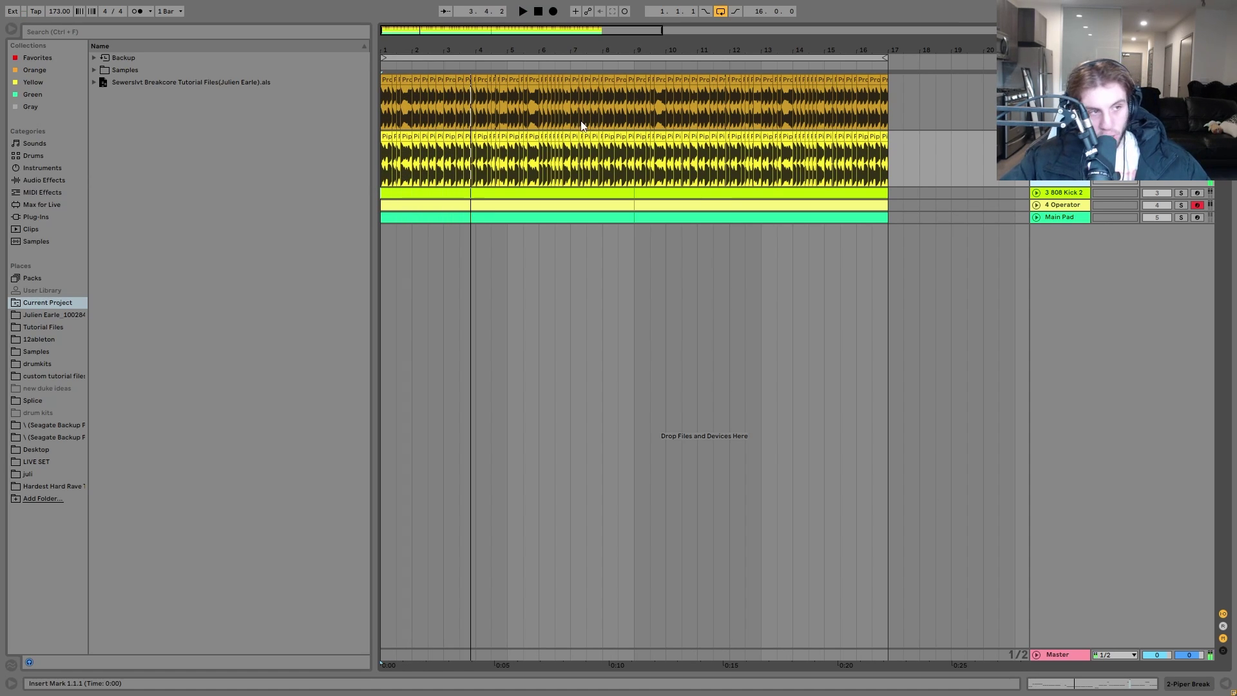
pyautogui.press('space')
pyautogui.press('space')
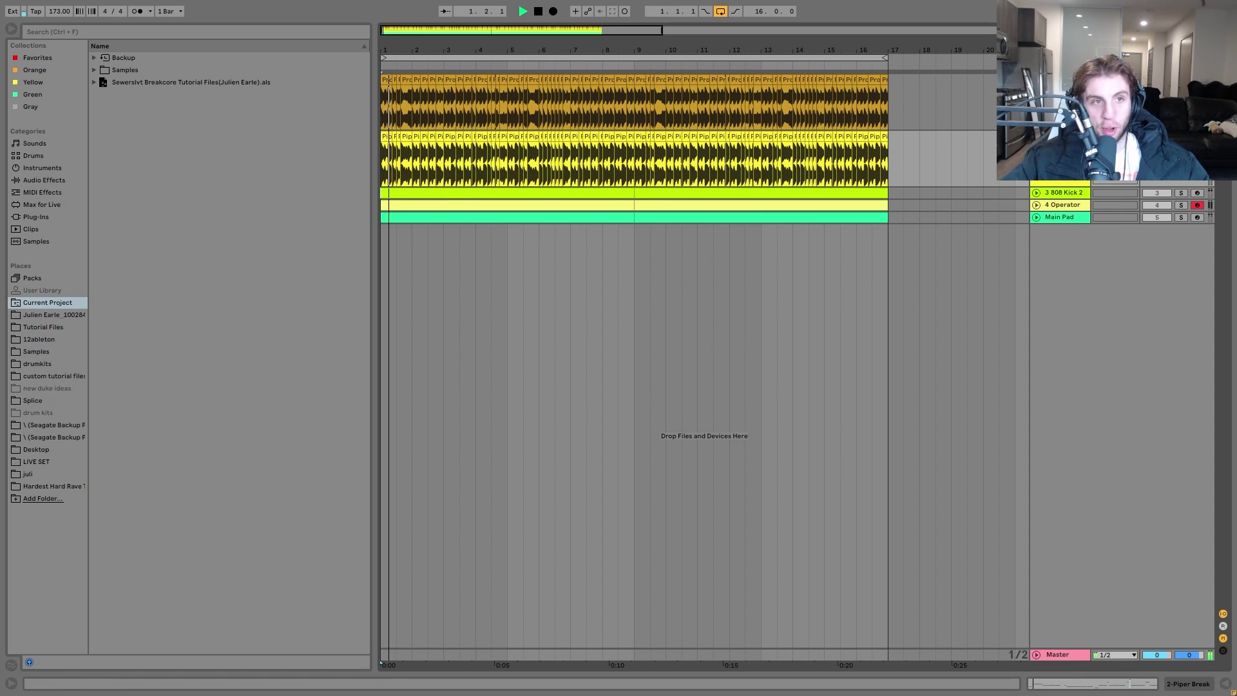
pyautogui.press('space')
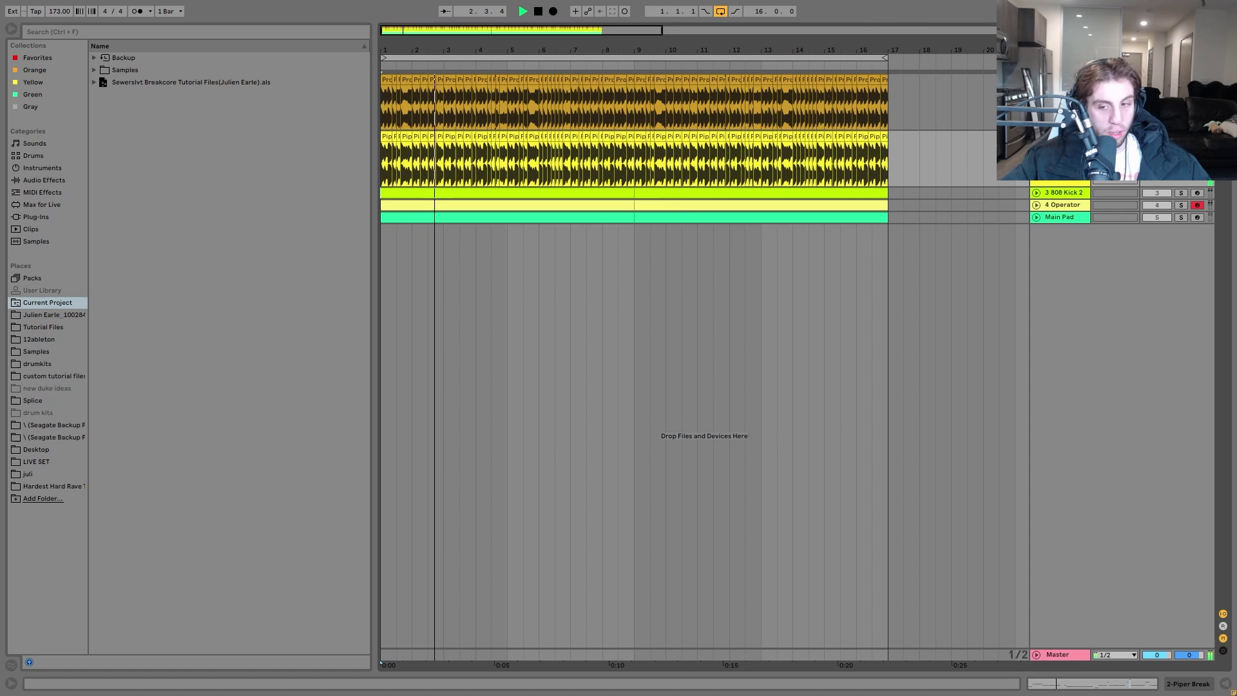
pyautogui.press('space')
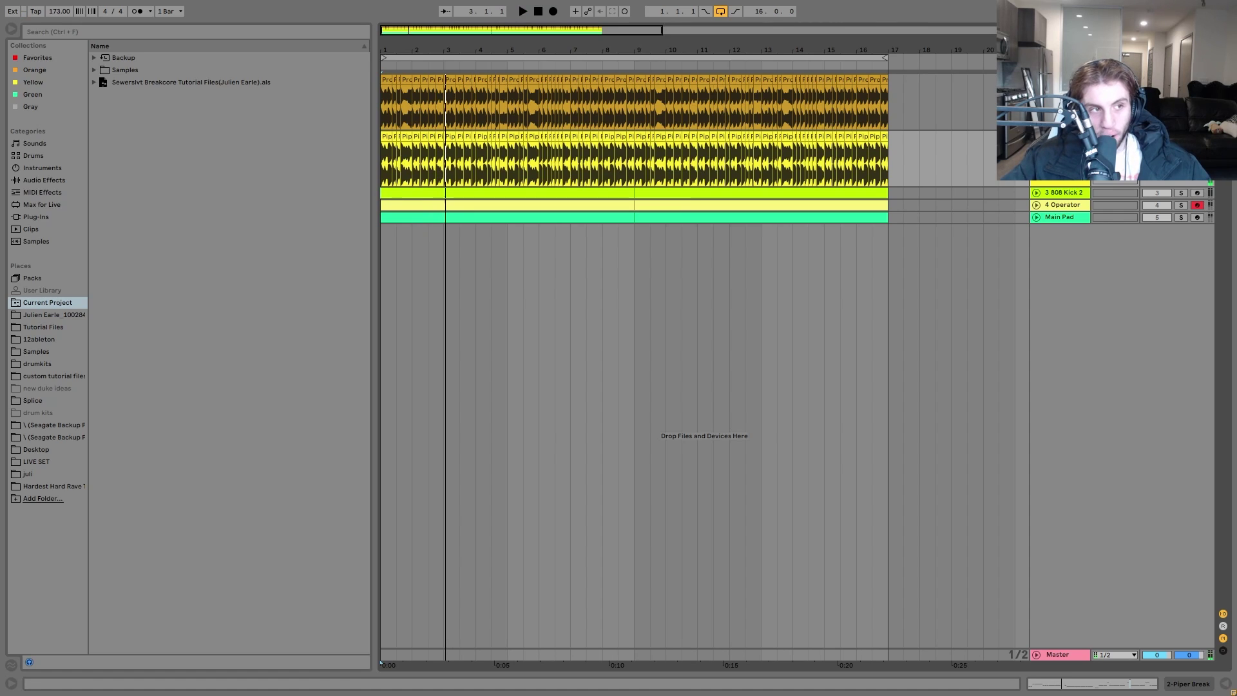
pyautogui.press('space')
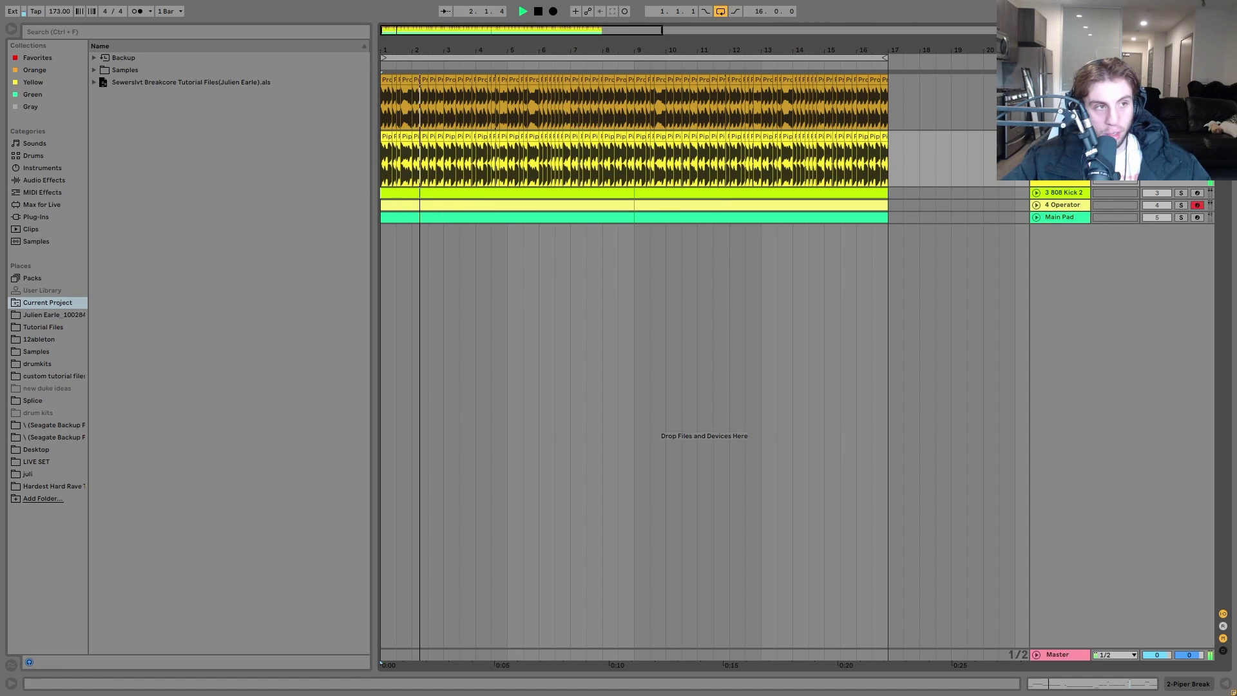
pyautogui.press('space')
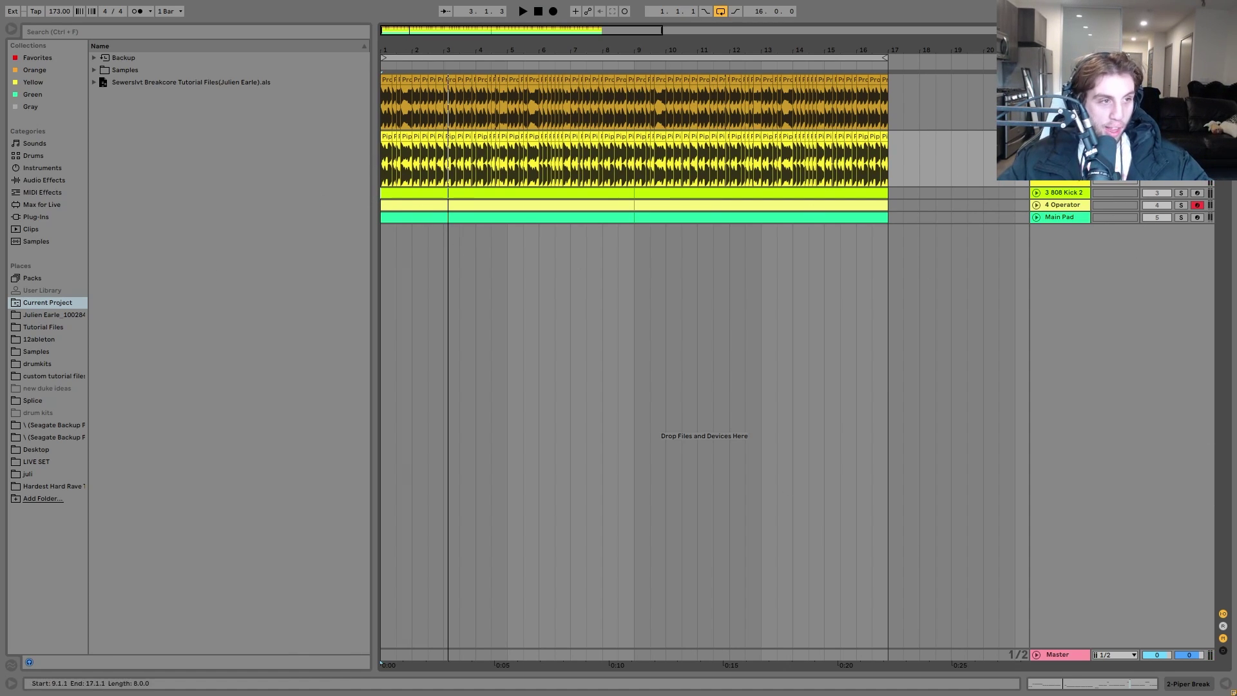
pyautogui.press('space')
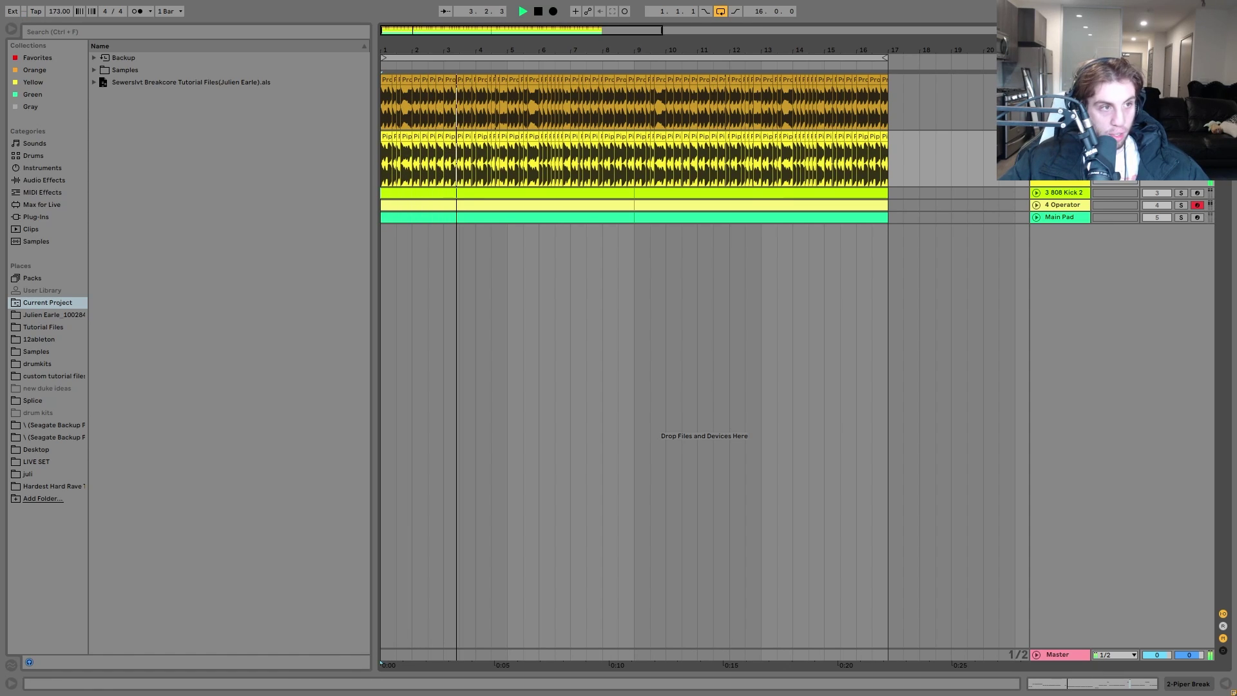
pyautogui.press('space')
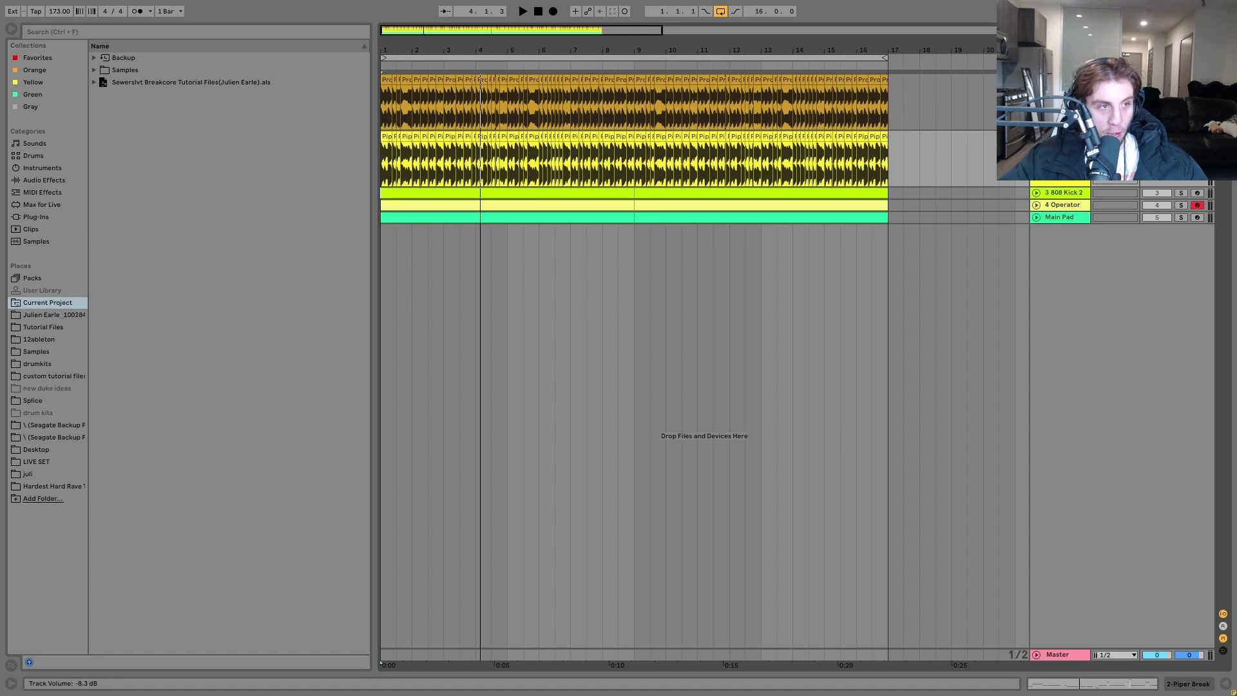
pyautogui.press('space')
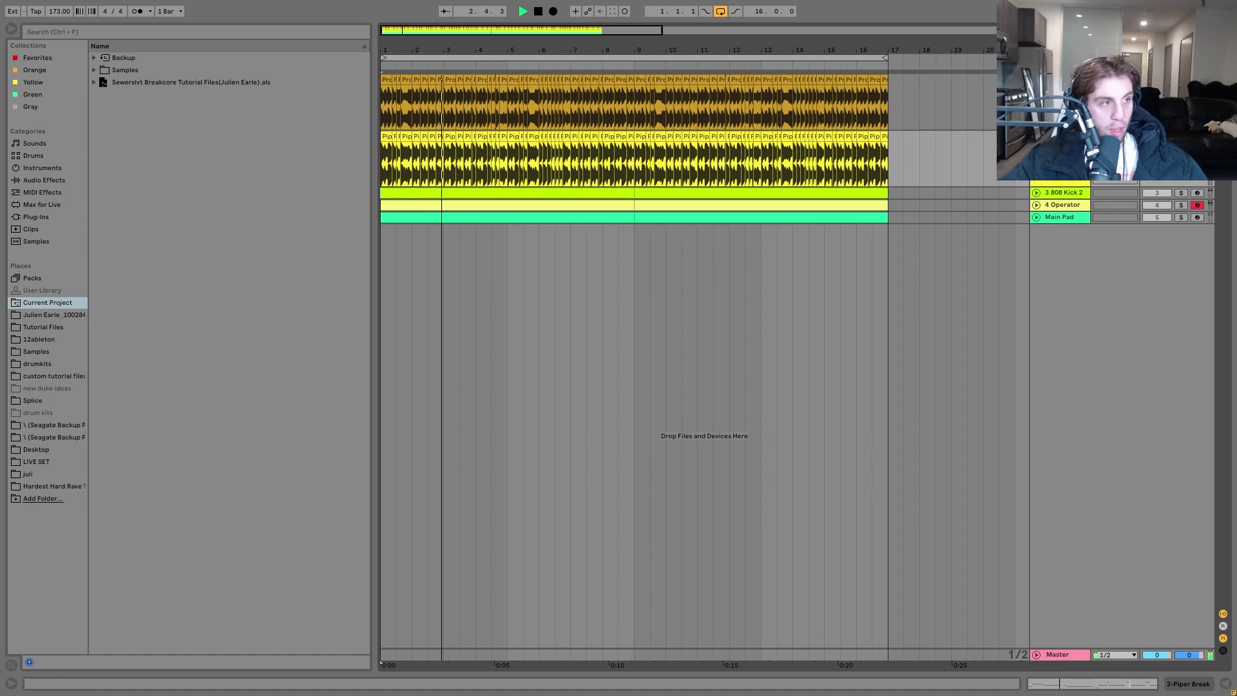
pyautogui.press('space')
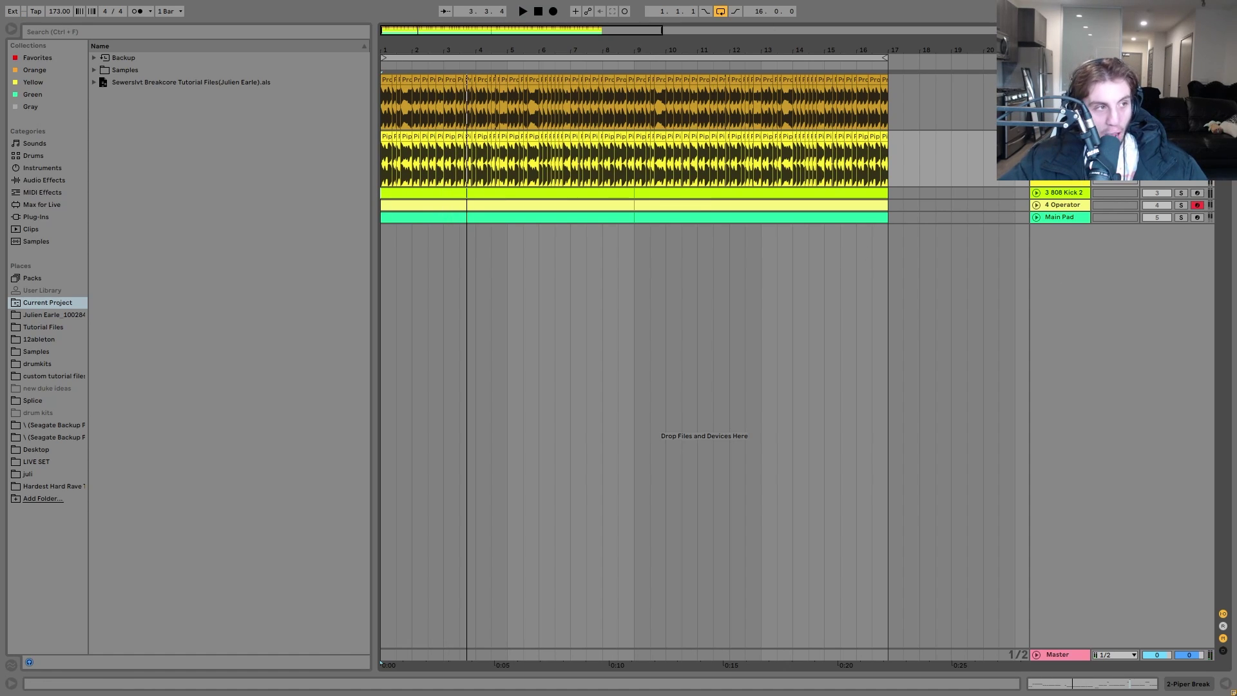
pyautogui.press('space')
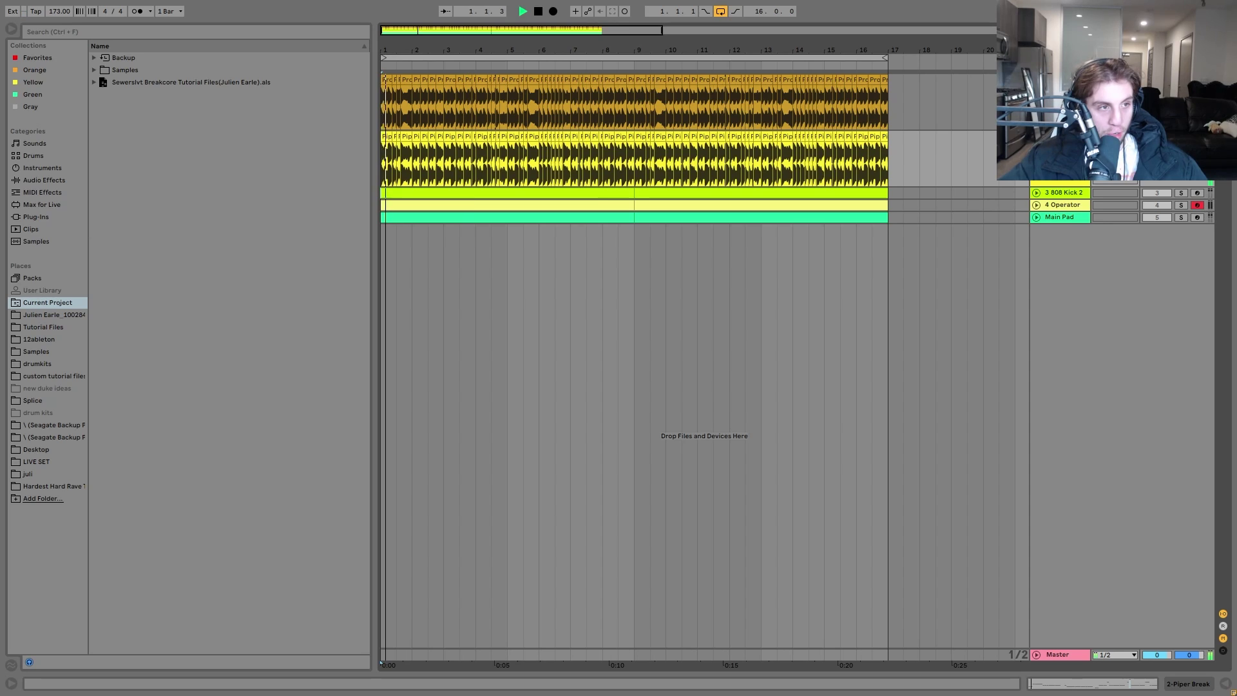
pyautogui.press('space')
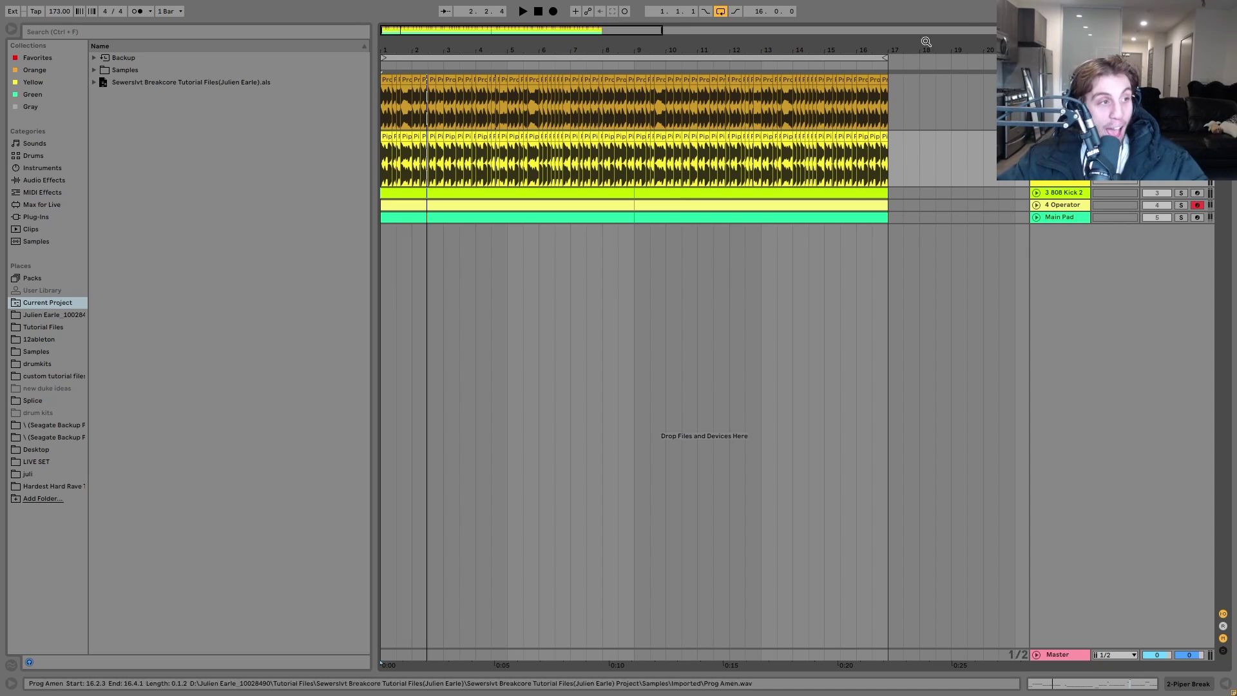
# Step: Show the Prog Amen track's device chain, check the Piper Break track's chain, and return to Prog Amen's Saturator
pyautogui.click(1057, 102)
pyautogui.hotkey('ctrl', 'alt', 'l')
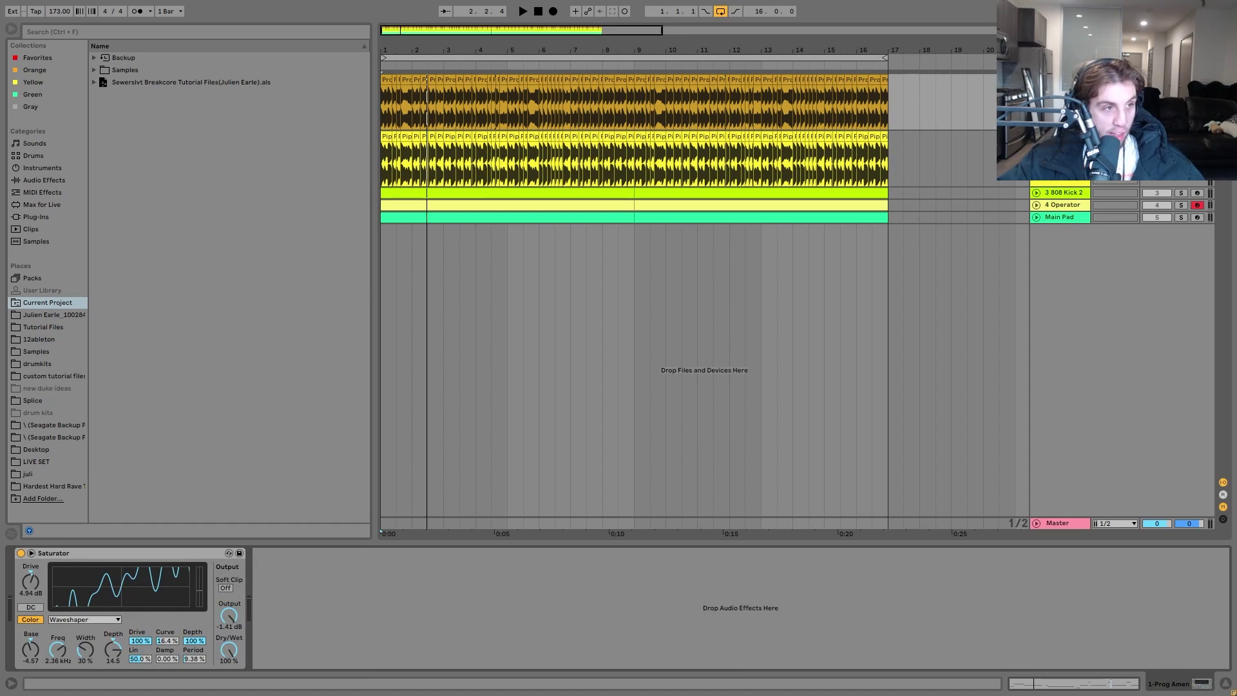
pyautogui.press('Down')
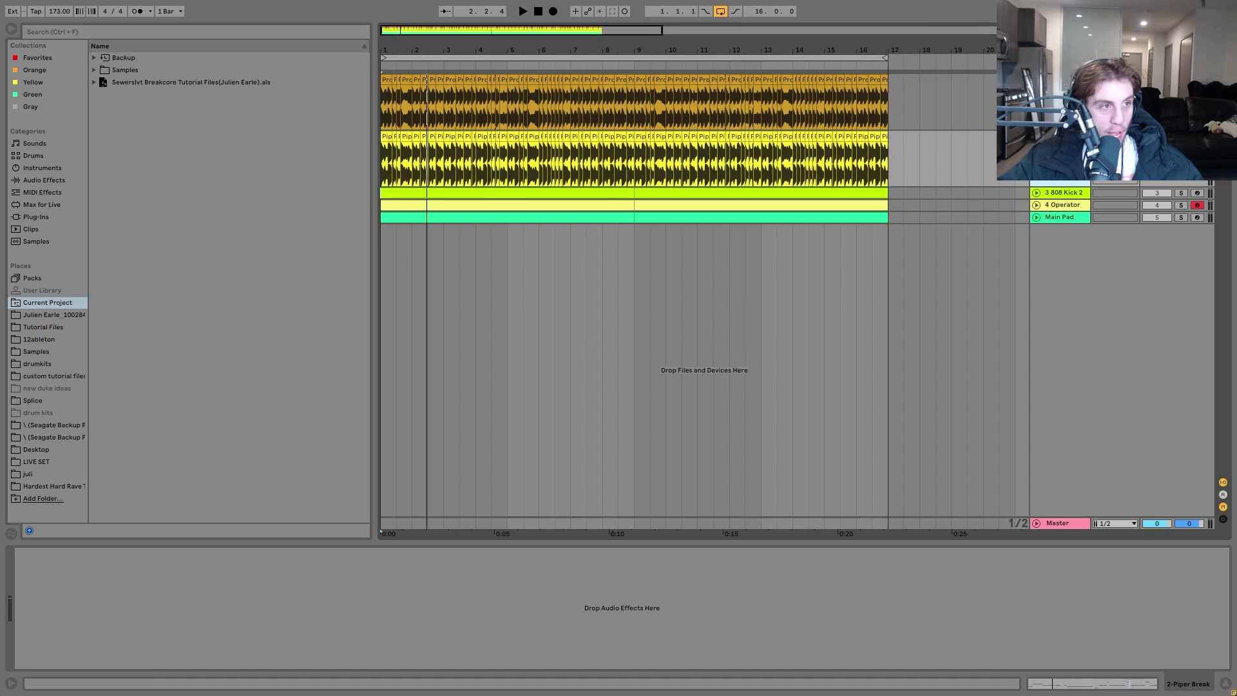
pyautogui.click(964, 83)
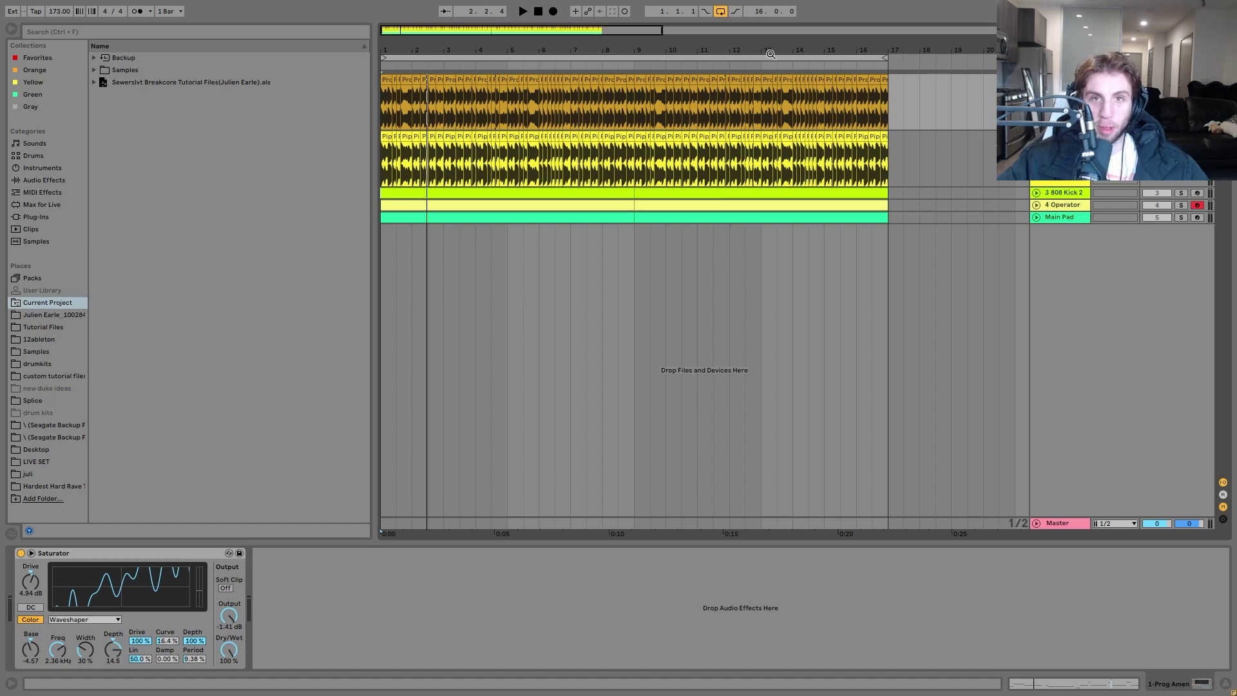
# Step: Play the Prog Amen break and bypass and re-enable its Saturator to compare the sound with and without it
pyautogui.press('space')
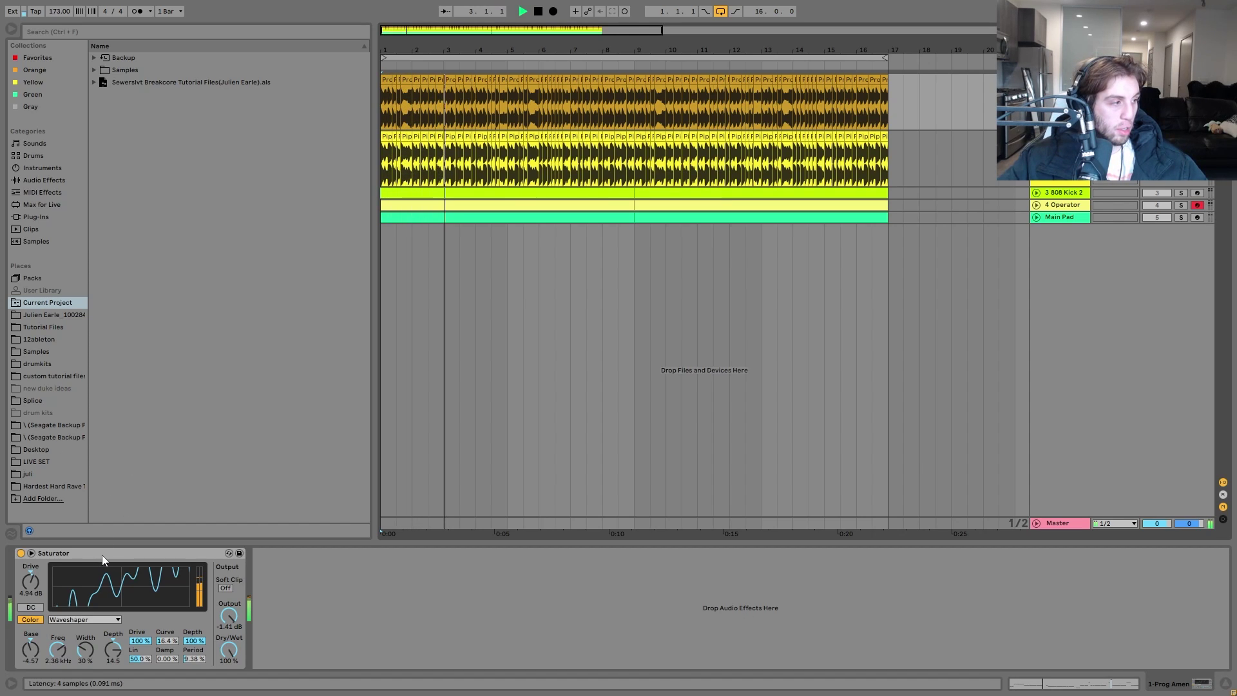
pyautogui.press('space')
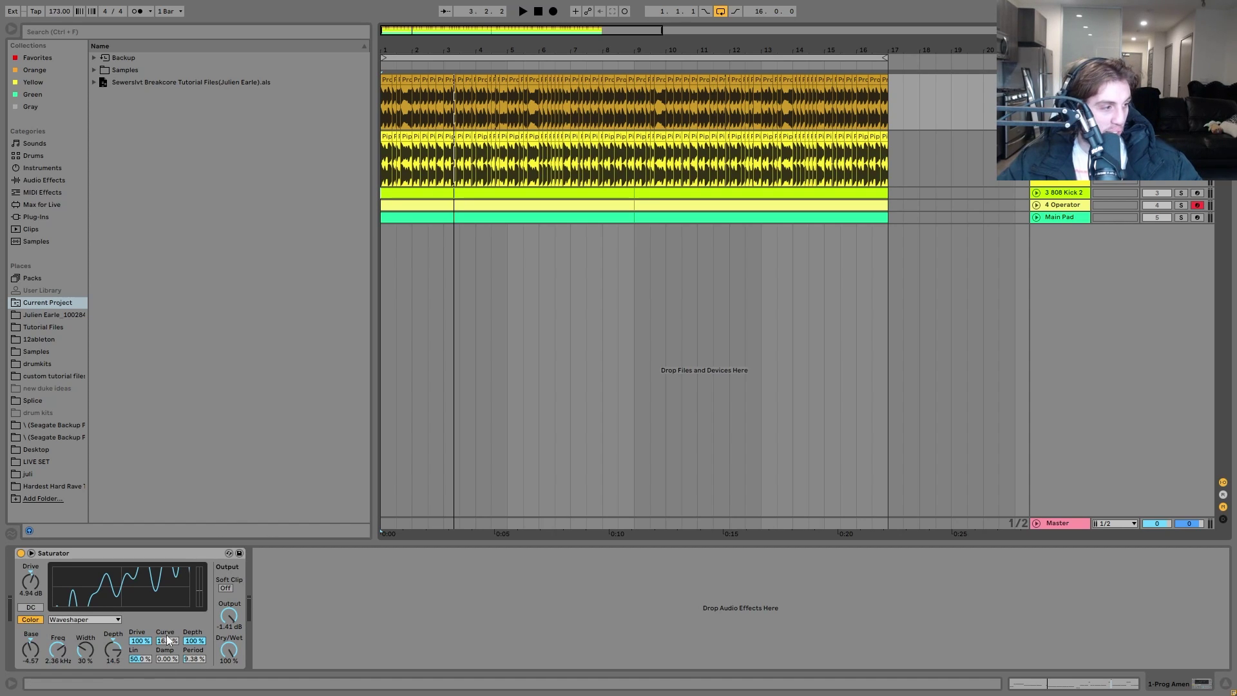
pyautogui.click(522, 11)
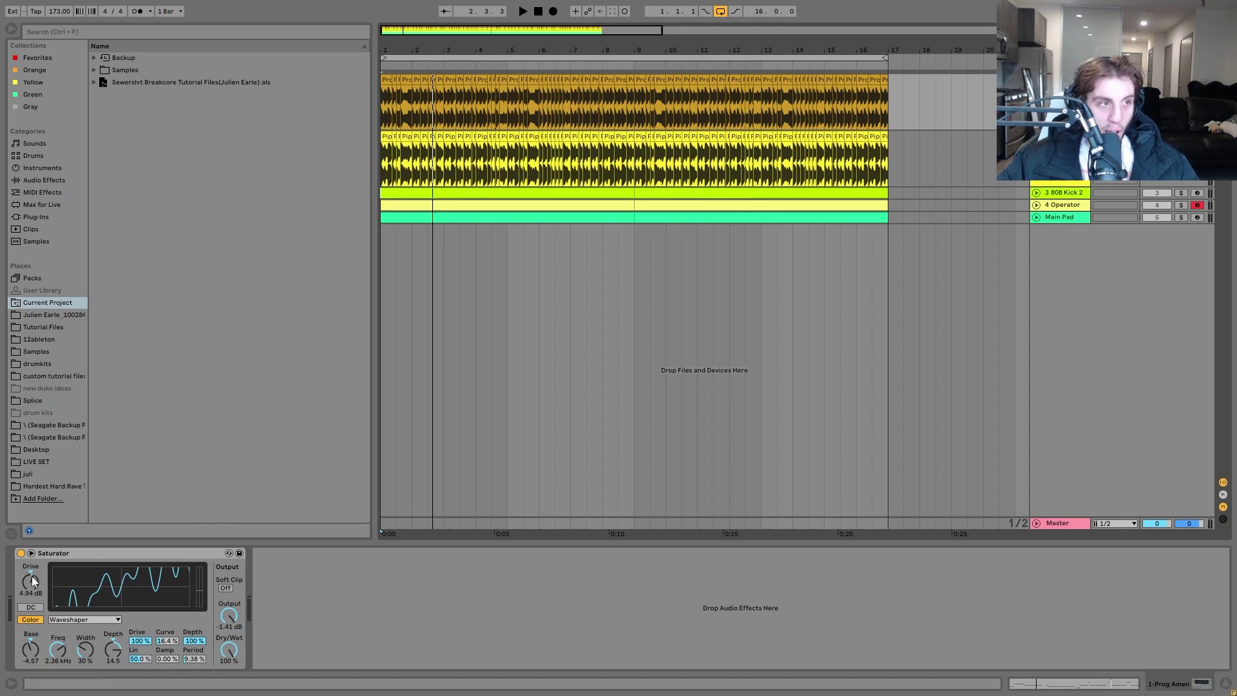
pyautogui.press('space')
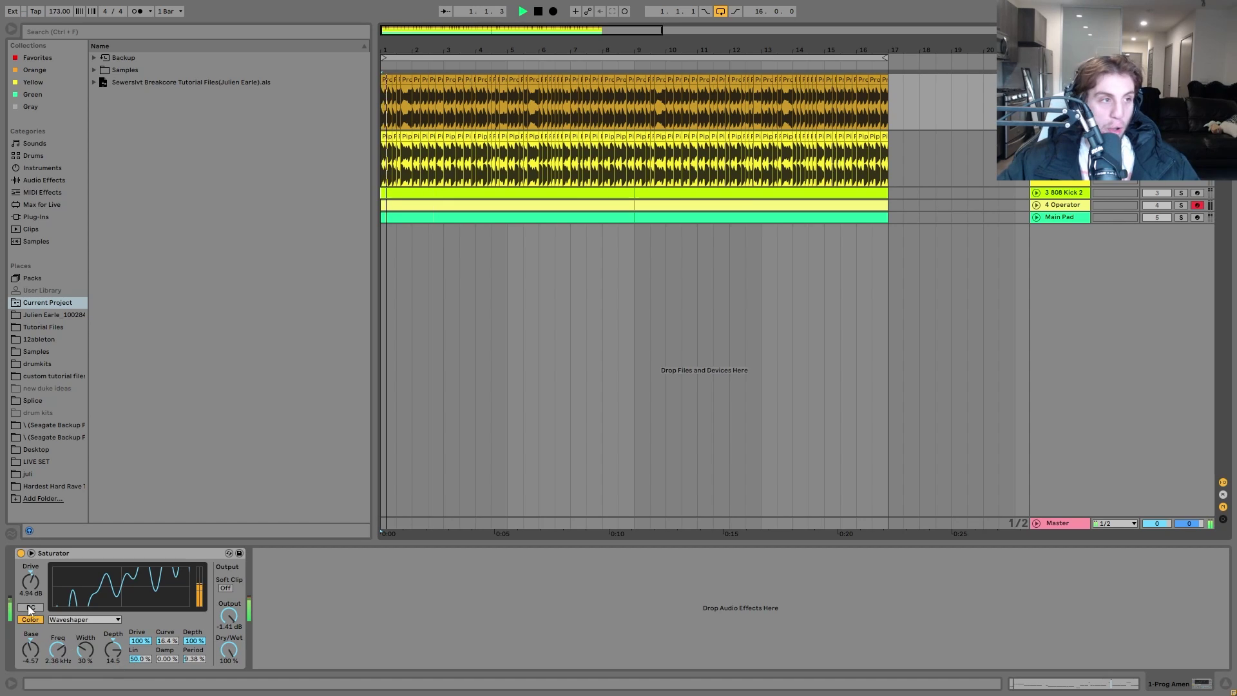
pyautogui.click(21, 553)
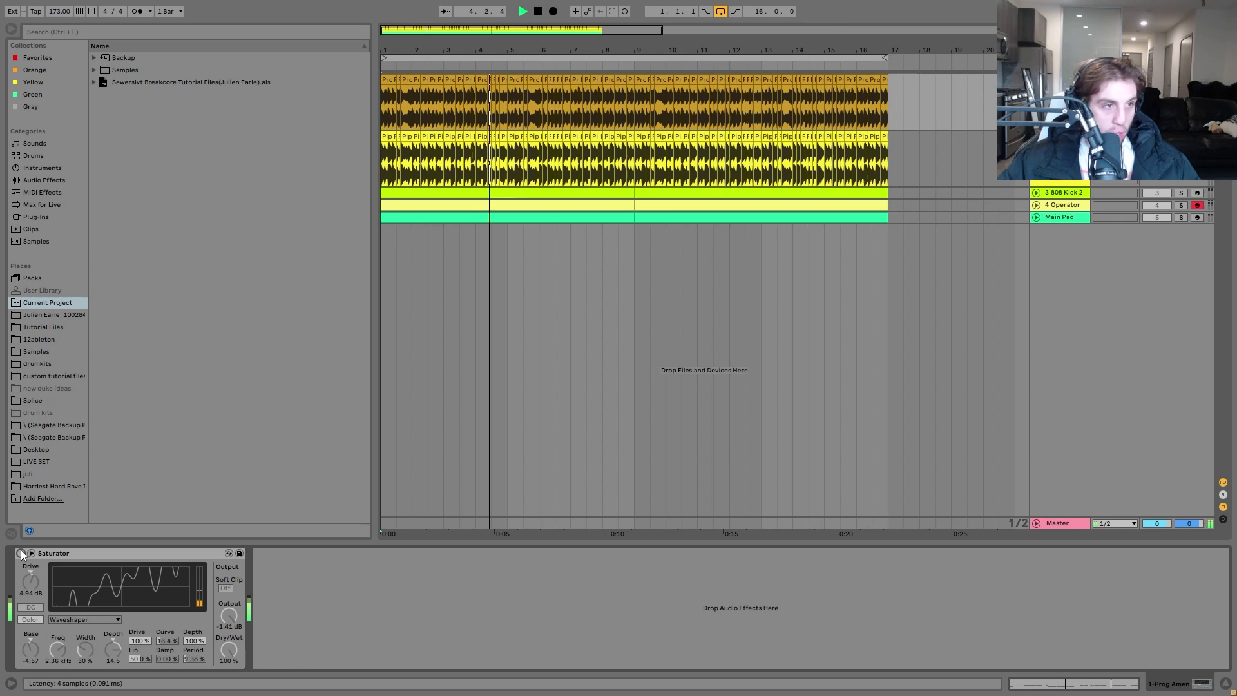
pyautogui.click(21, 553)
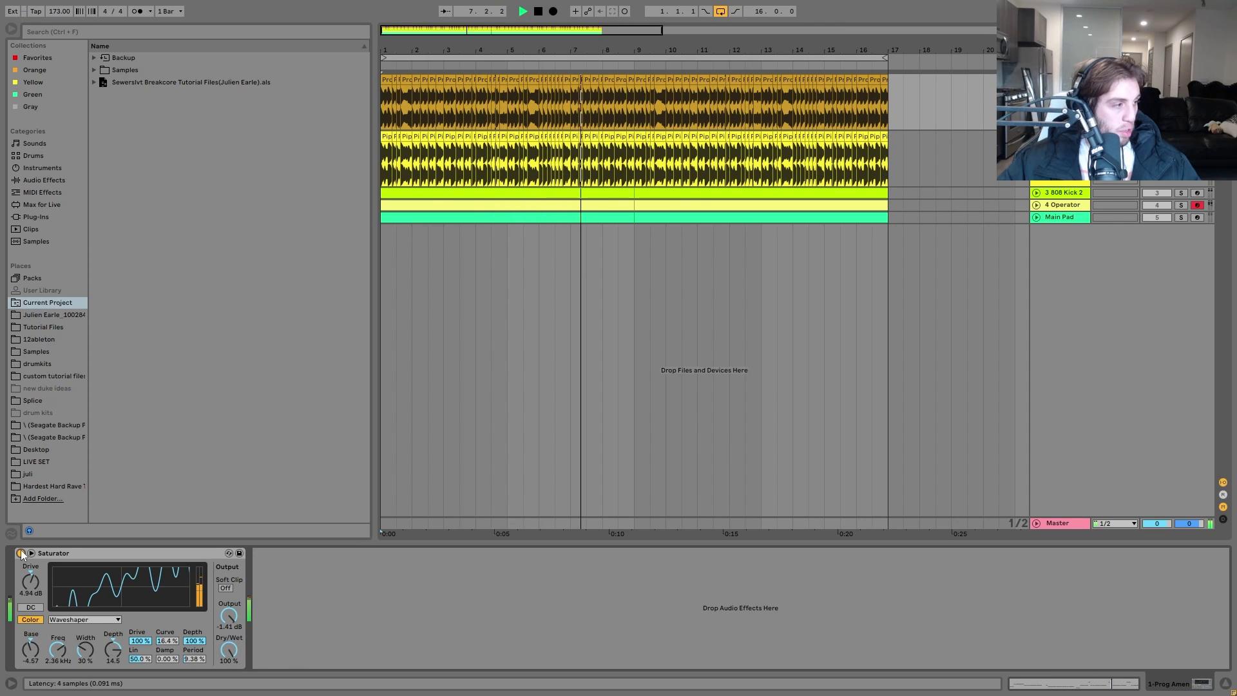
pyautogui.press('space')
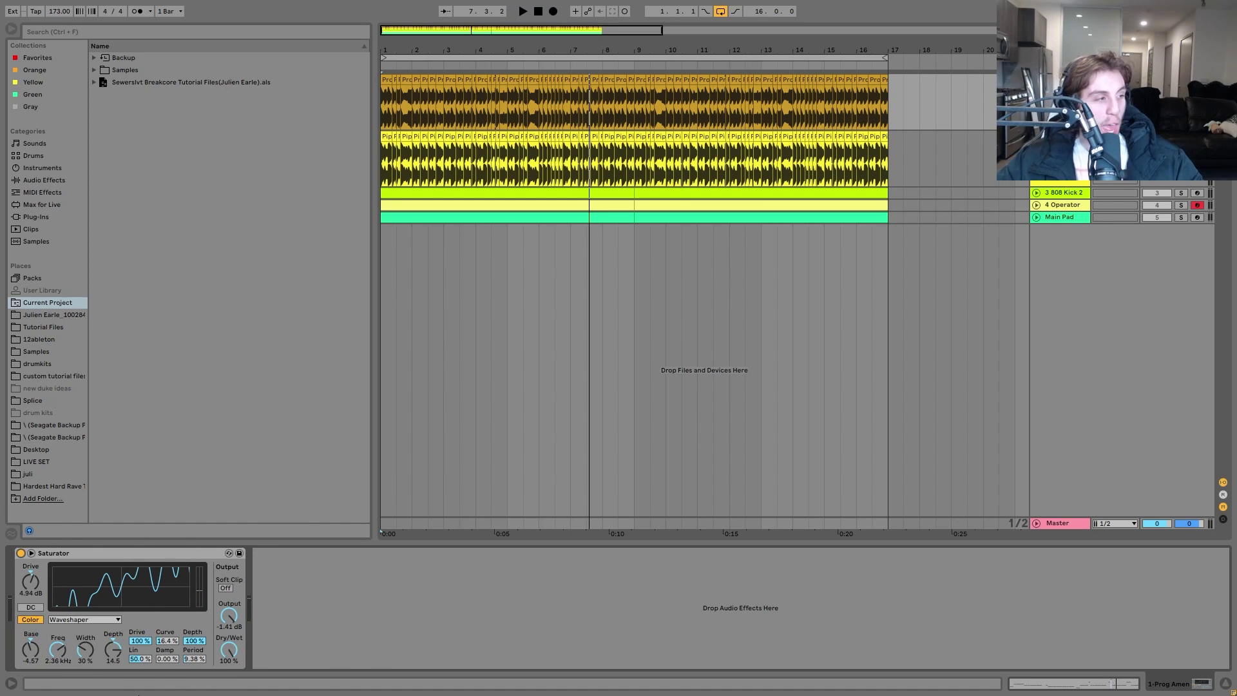
# Step: Replay the opening bars several times and try adjusting the Saturator's Damp amount while listening
pyautogui.press('space')
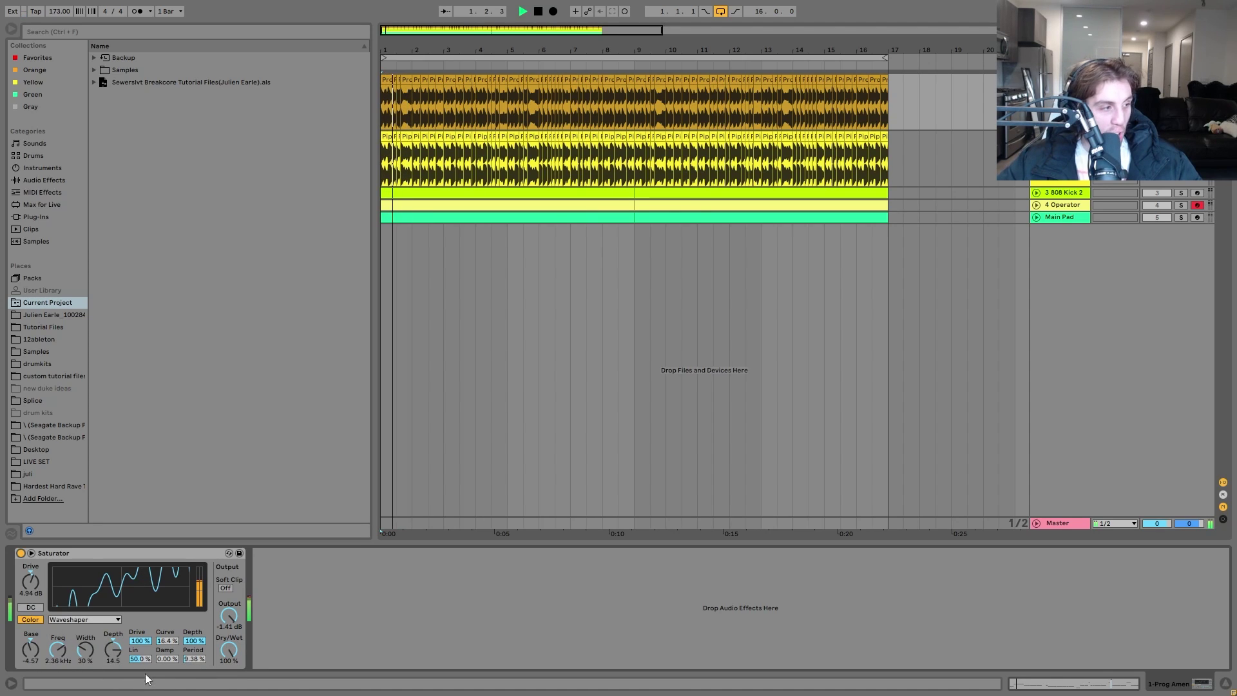
pyautogui.press('space')
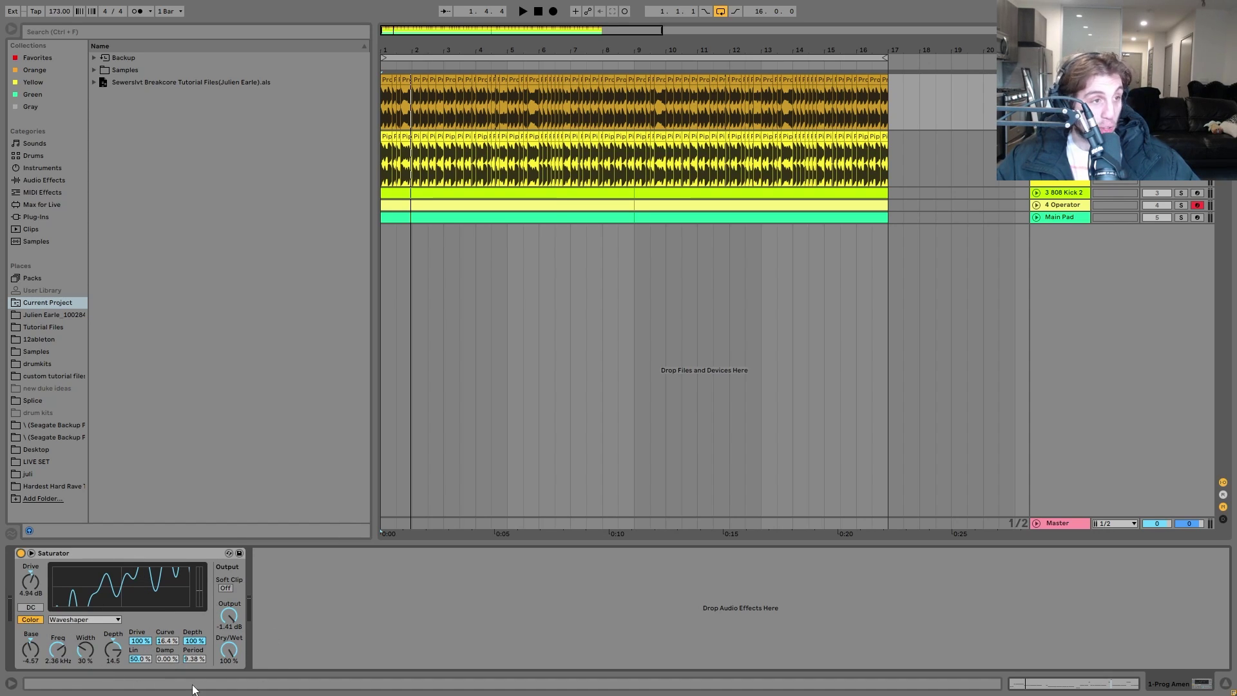
pyautogui.press('space')
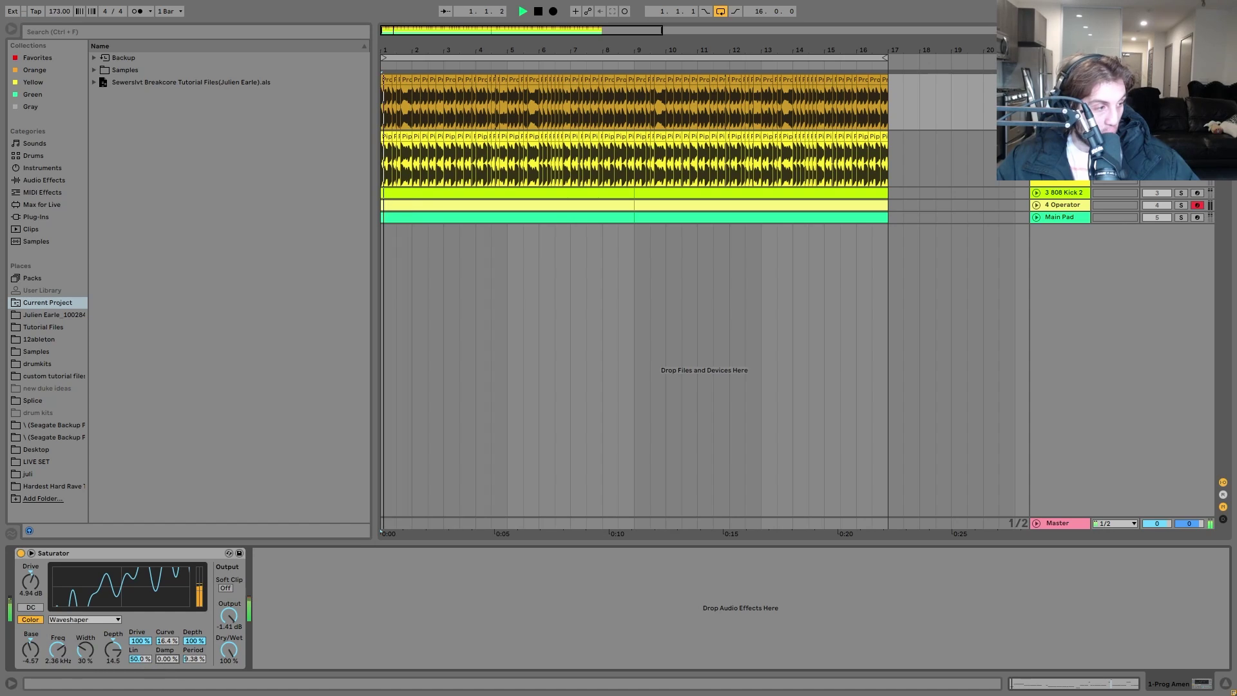
pyautogui.moveTo(163, 660); pyautogui.dragTo(167, 693)
pyautogui.press('space')
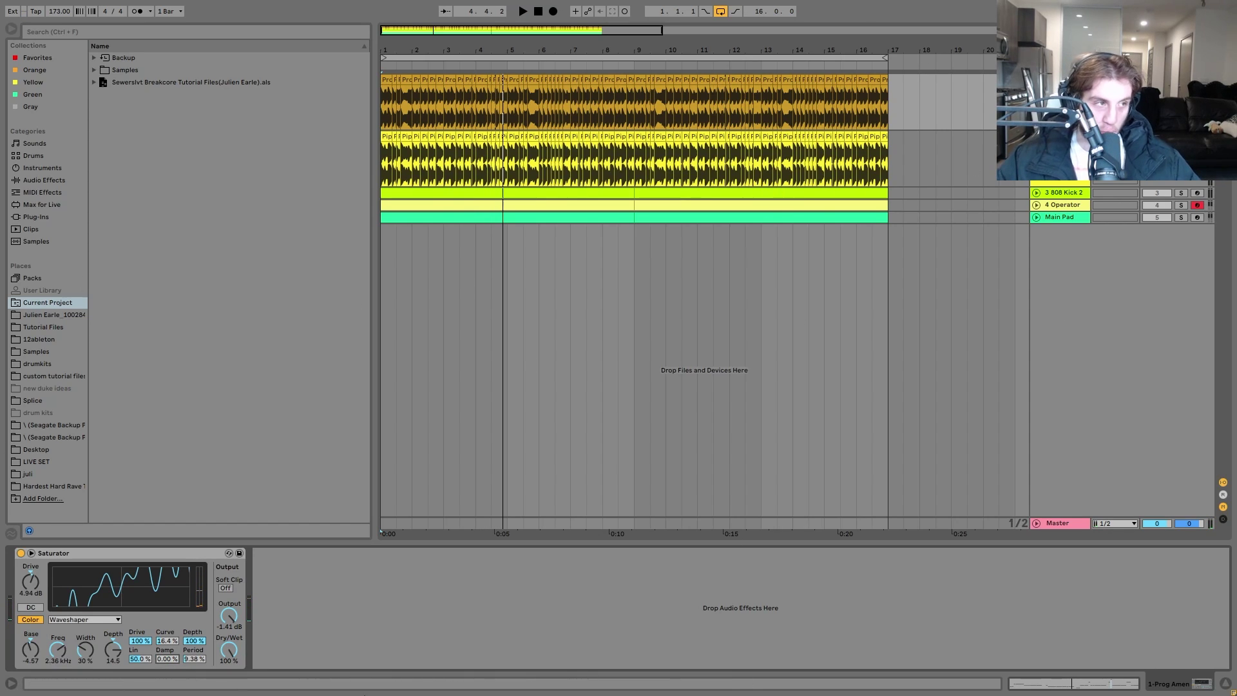
pyautogui.click(395, 253)
pyautogui.press('space')
pyautogui.press('space')
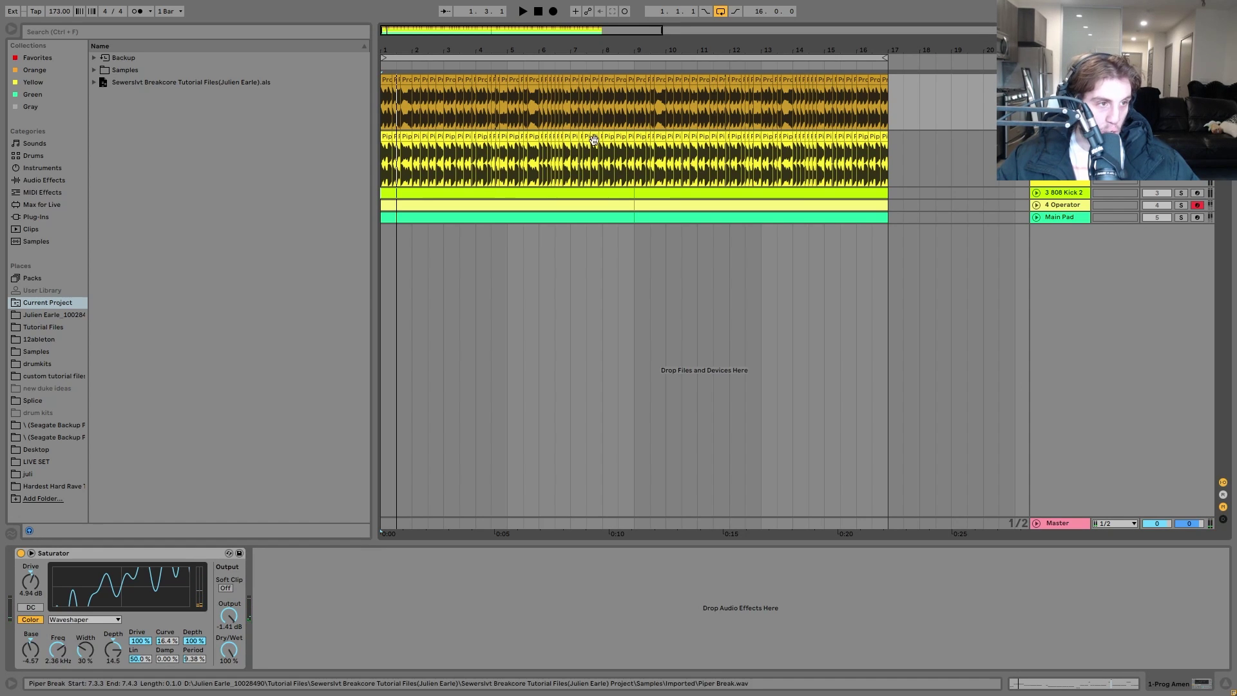
# Step: Play the layered breaks briefly and examine the individual slices in the opening bars
pyautogui.press('space')
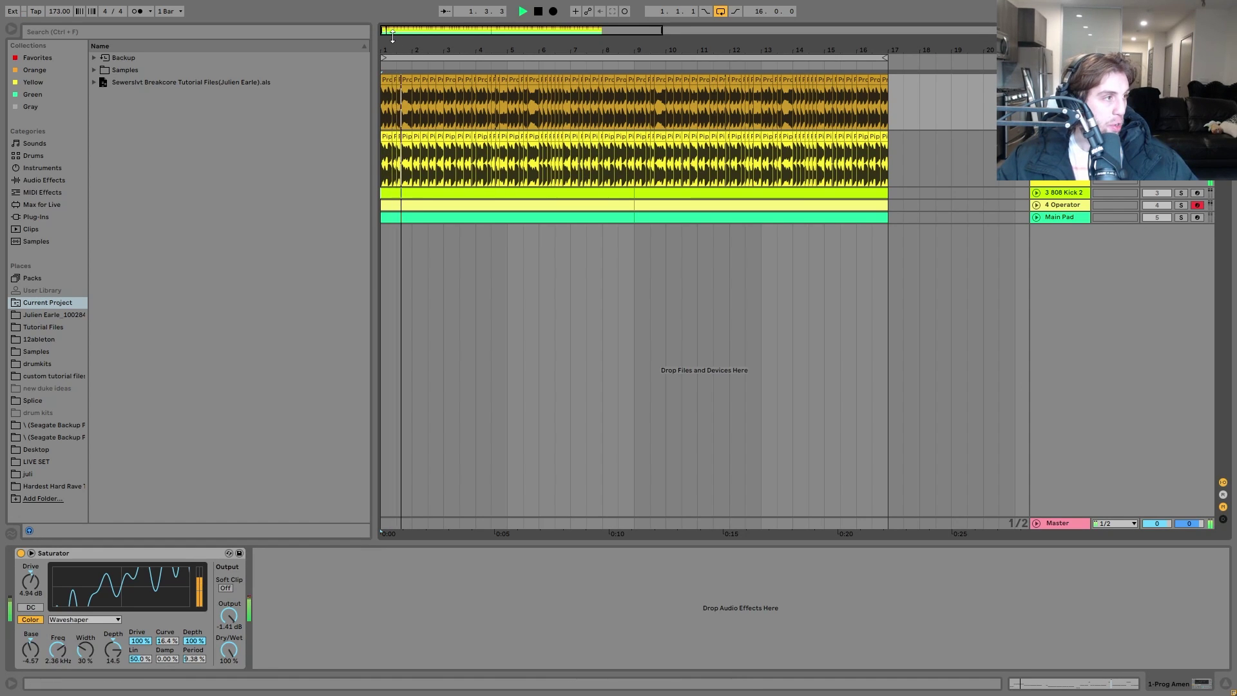
pyautogui.press('space')
pyautogui.moveTo(393, 47); pyautogui.dragTo(462, 36)
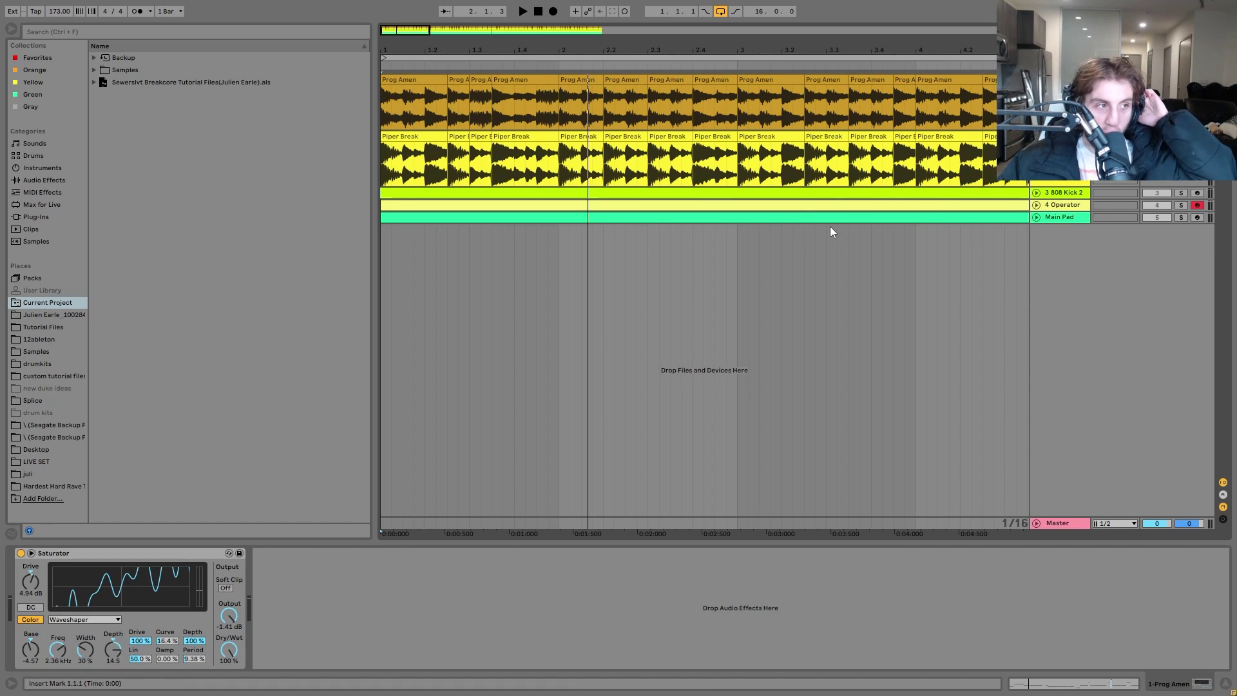
pyautogui.press('-')
pyautogui.press('-')
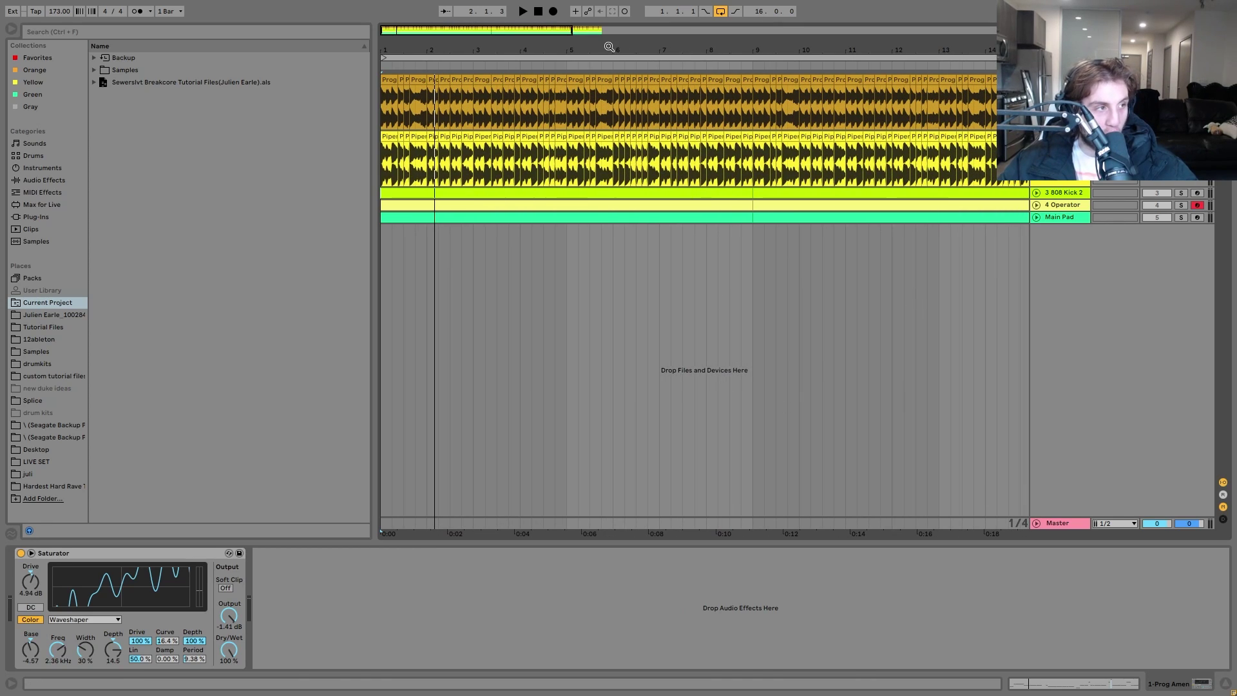
pyautogui.moveTo(609, 46); pyautogui.dragTo(394, 68)
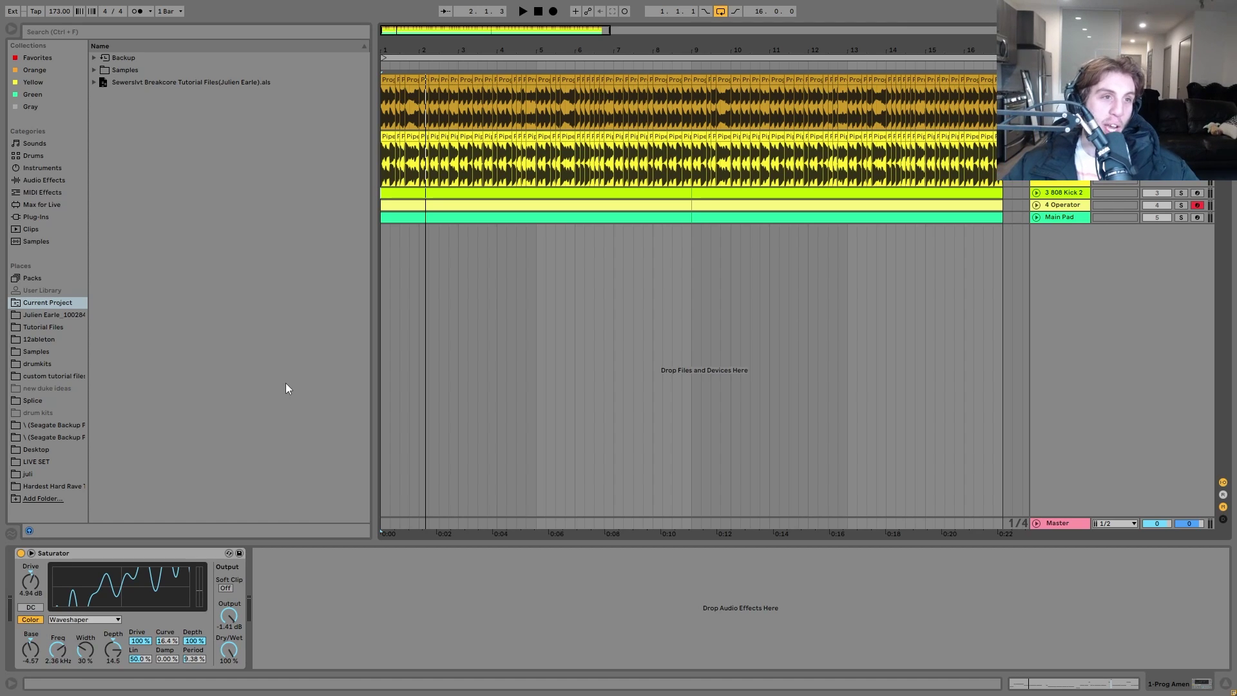
# Step: Solo the 808 Kick 2 track, audition it from the beginning twice, and turn its solo off again
pyautogui.click(1185, 192)
pyautogui.press('space')
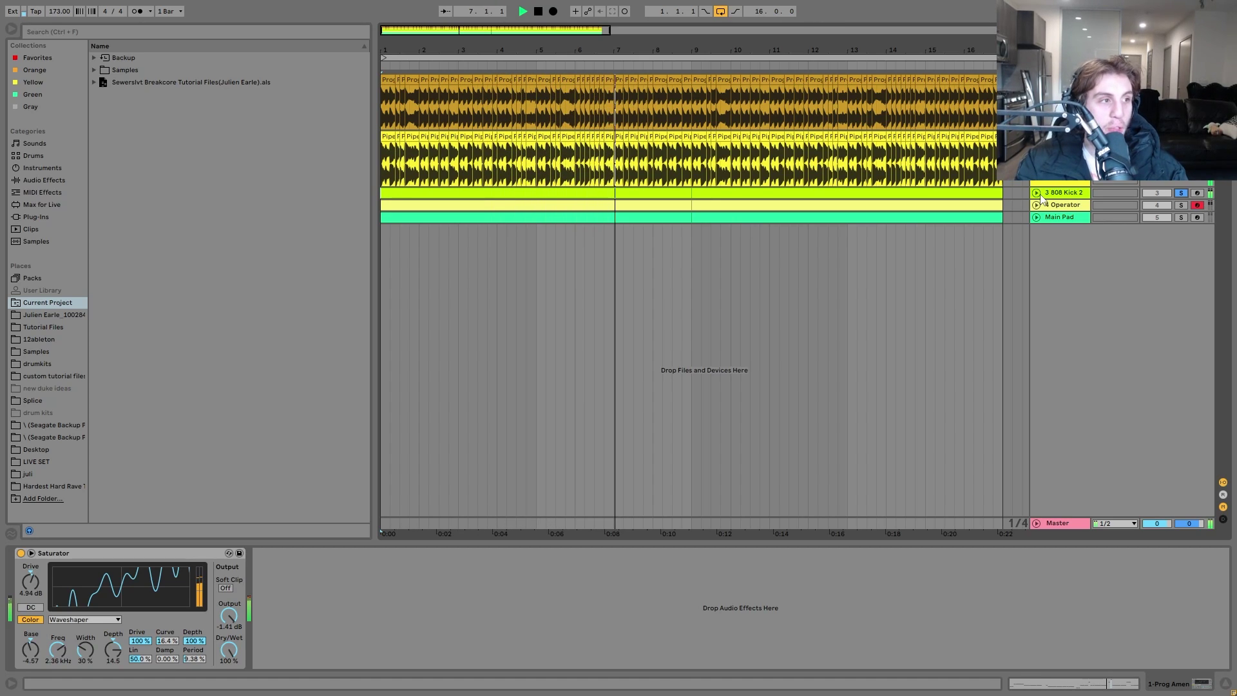
pyautogui.press('space')
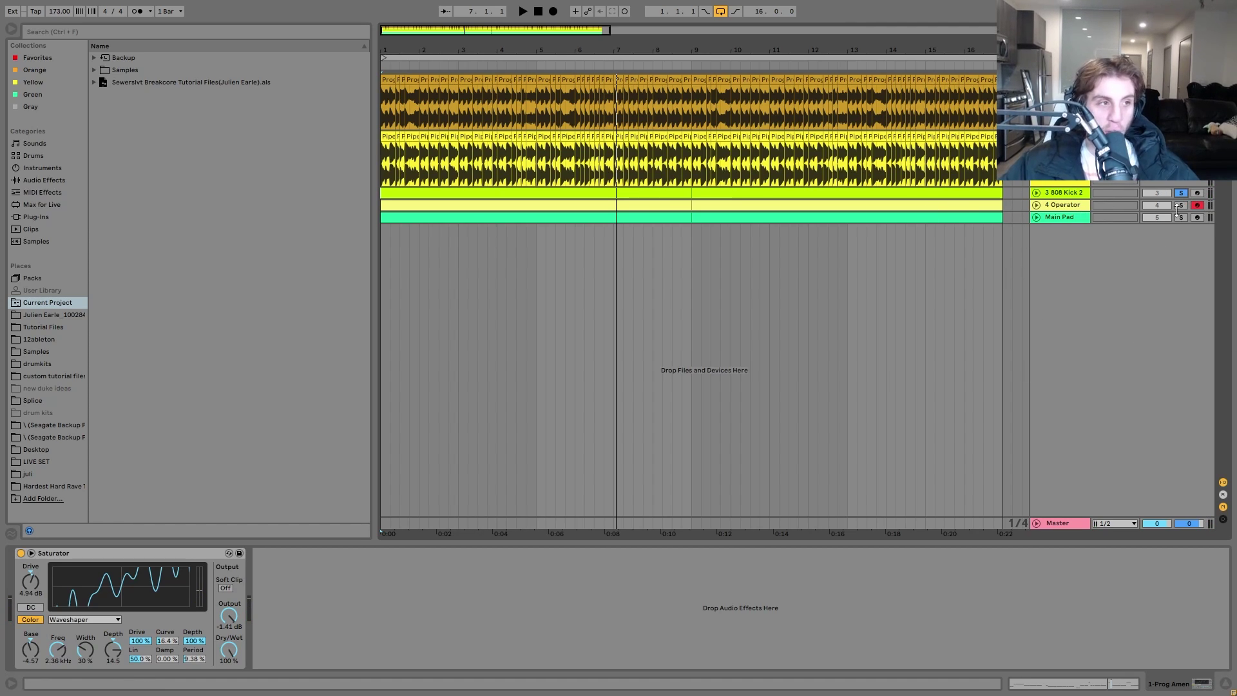
pyautogui.press('space')
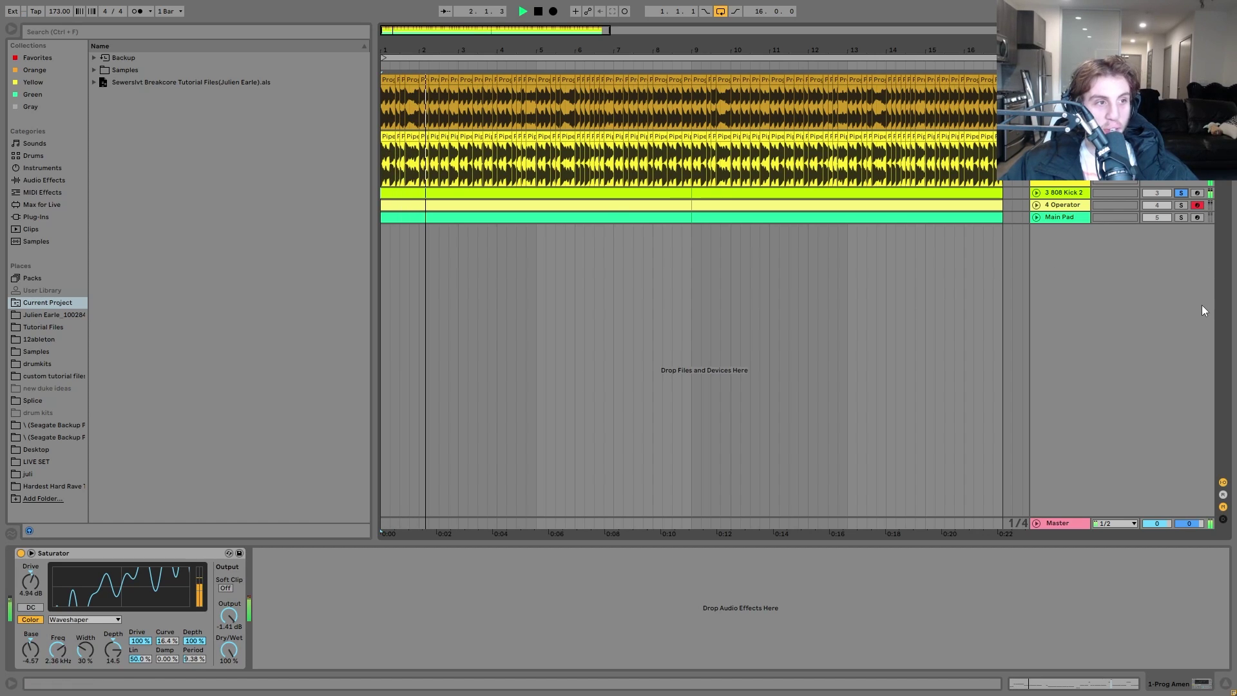
pyautogui.press('space')
pyautogui.click(1183, 192)
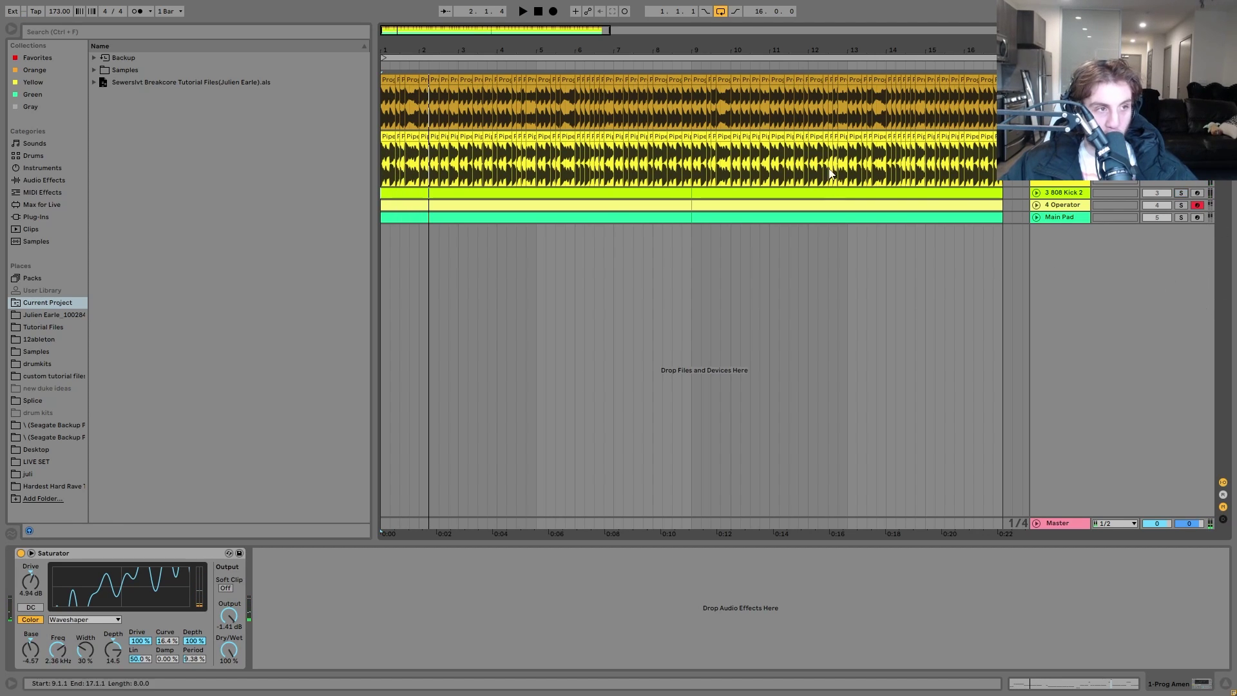
# Step: Select the matching Piper Break and Prog Amen slices from 1.3.3 to 2.1.1 to compare how they line up
pyautogui.moveTo(389, 53); pyautogui.dragTo(511, 163)
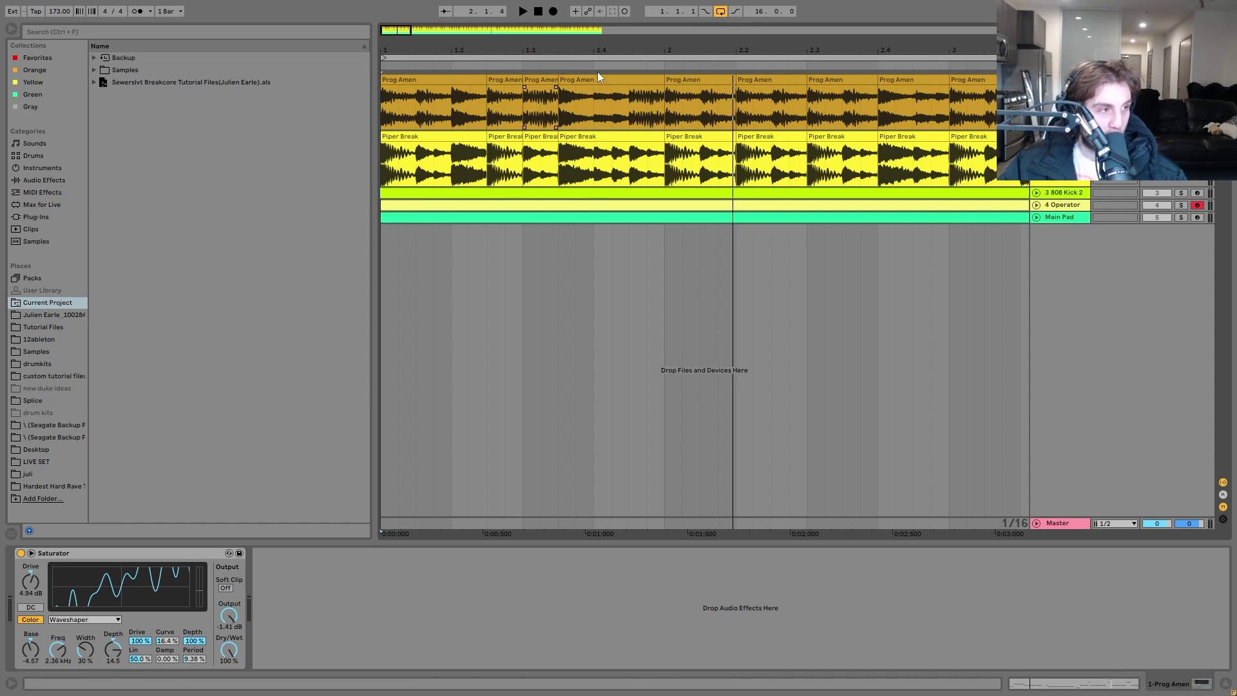
pyautogui.click(616, 139)
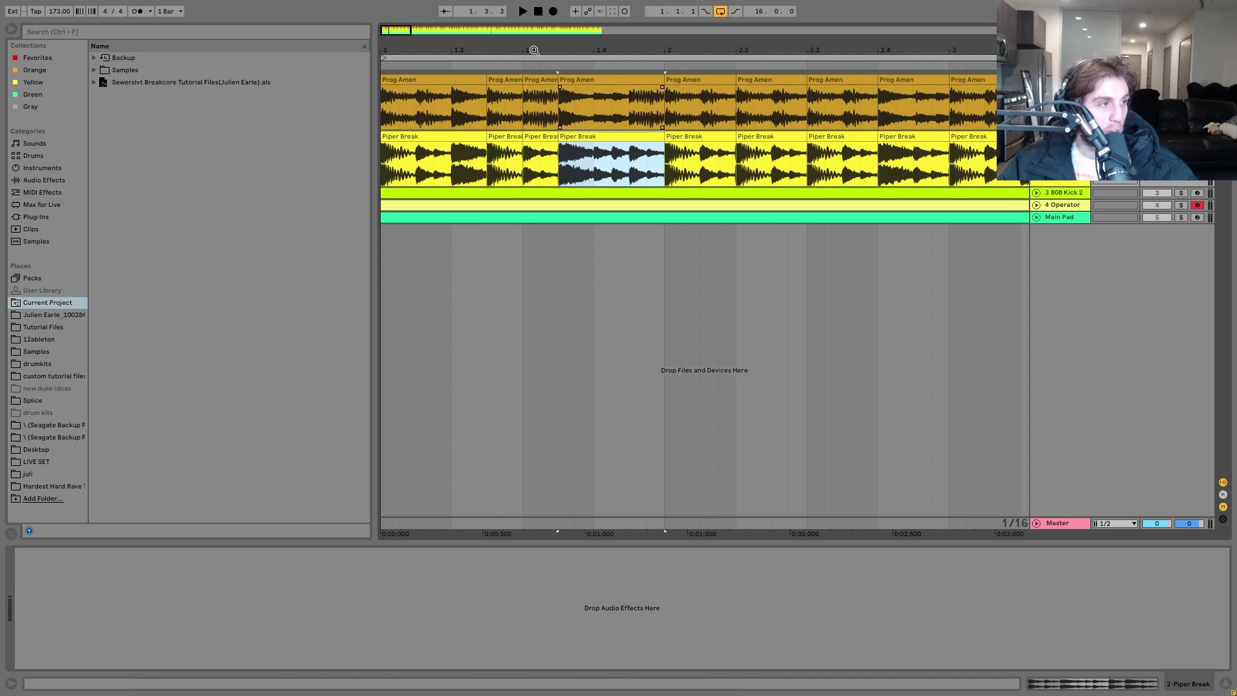
pyautogui.keyDown('shift'); pyautogui.click(613, 87); pyautogui.keyUp('shift')
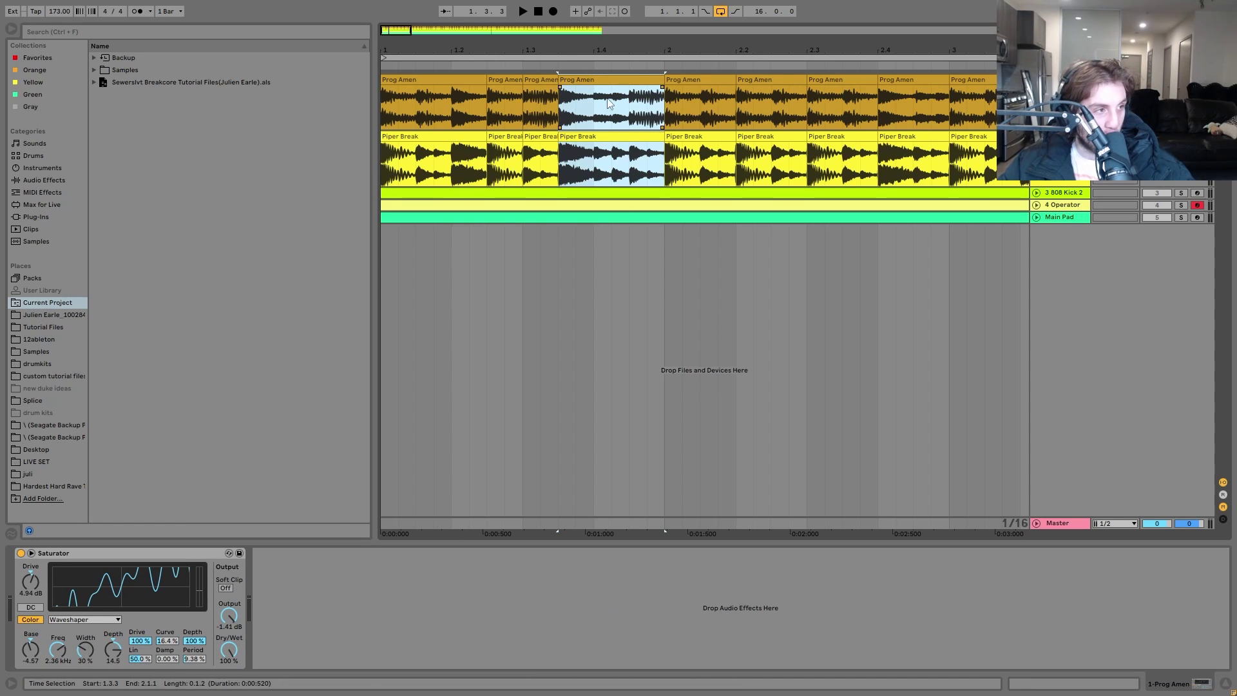
# Step: Try duplicating the first Prog Amen and Piper Break slices together twice, and undo both duplications
pyautogui.click(423, 84)
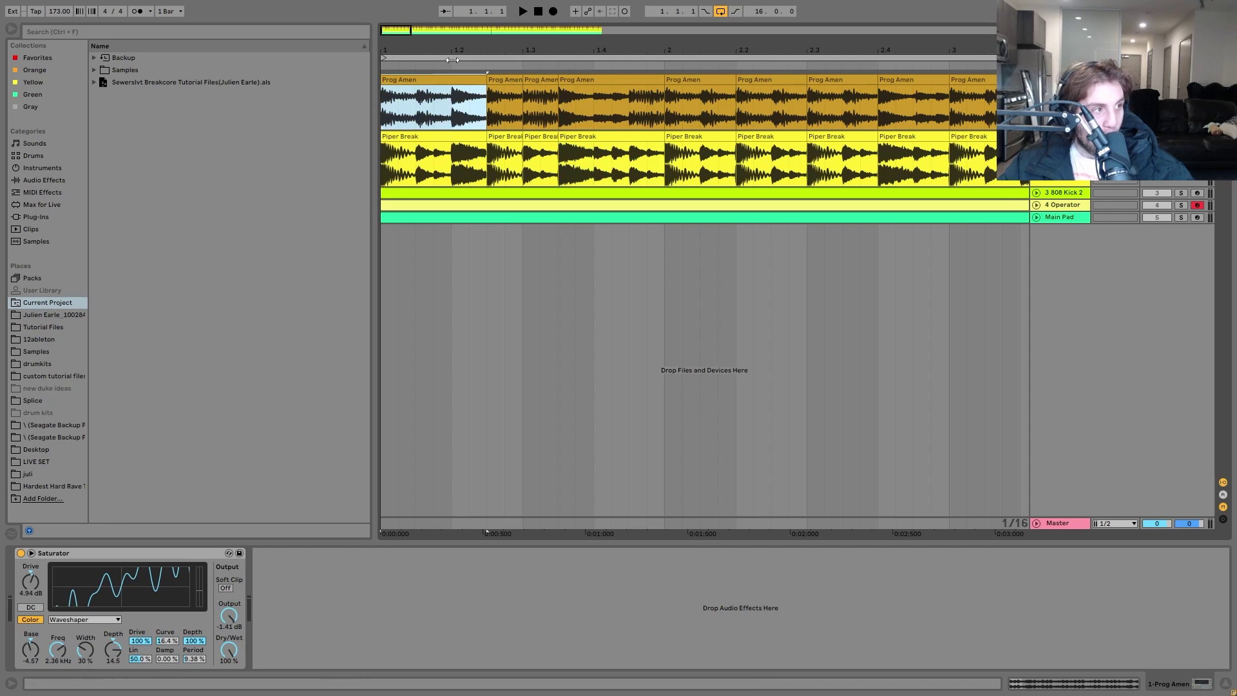
pyautogui.moveTo(460, 54); pyautogui.dragTo(481, 74)
pyautogui.keyDown('shift'); pyautogui.click(495, 140); pyautogui.keyUp('shift')
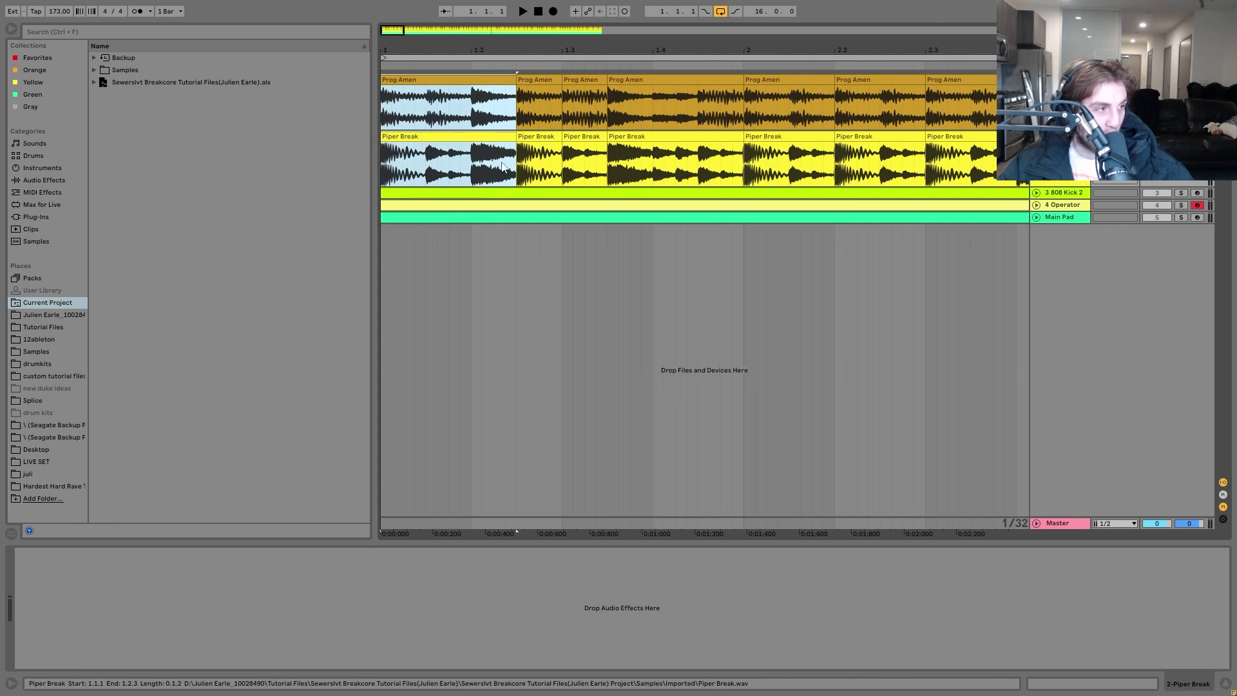
pyautogui.hotkey('ctrl', 'd')
pyautogui.hotkey('ctrl', 'd')
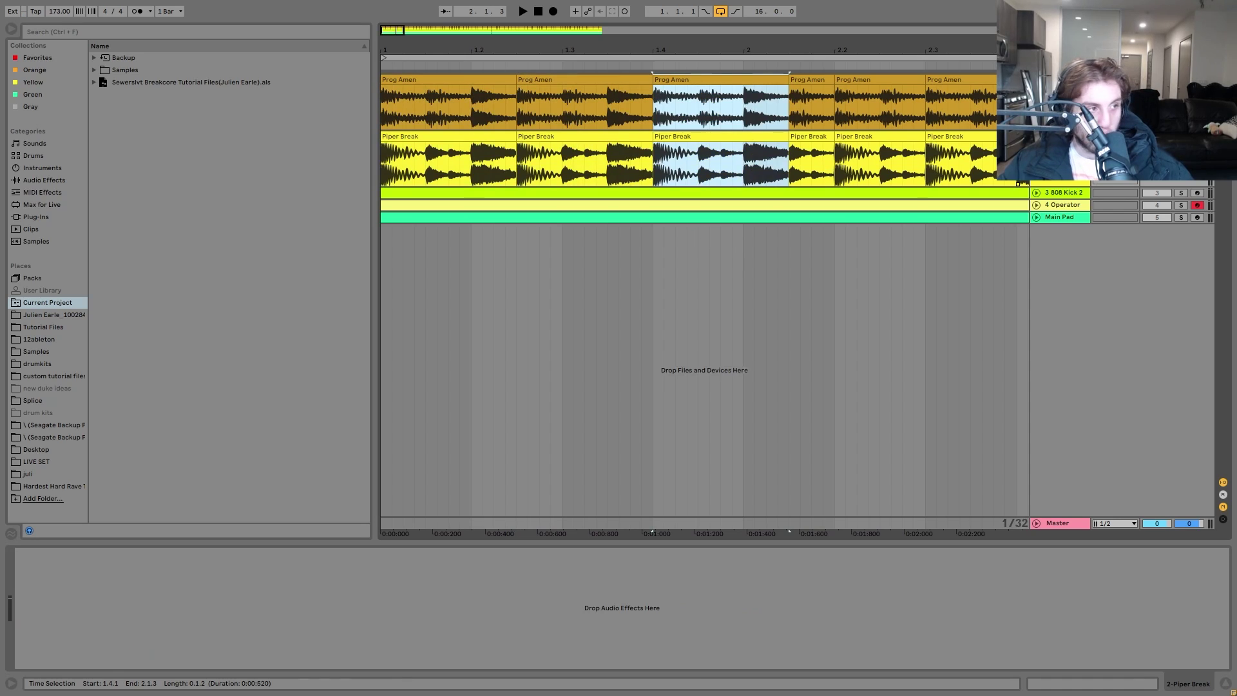
pyautogui.hotkey('ctrl', 'z')
pyautogui.hotkey('ctrl', 'z')
# Step: Audition the chopped breaks from the beginning, and replay them from the start of bar 2
pyautogui.press('space')
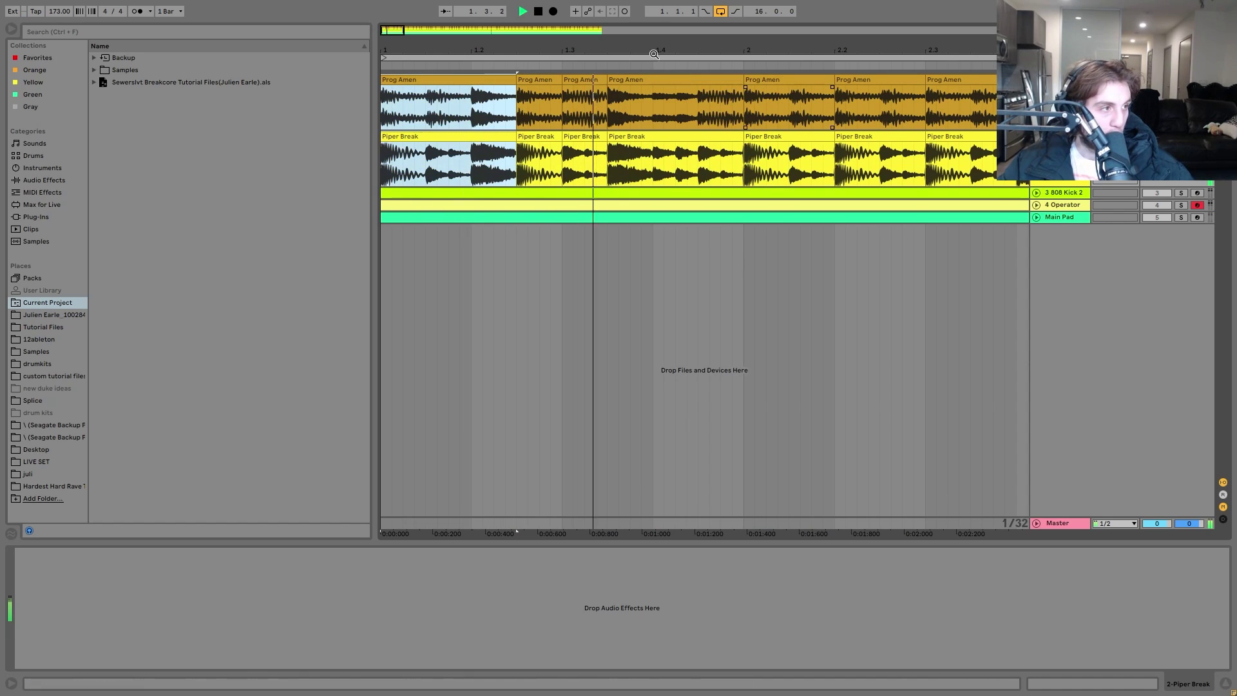
pyautogui.moveTo(616, 49); pyautogui.dragTo(616, 26)
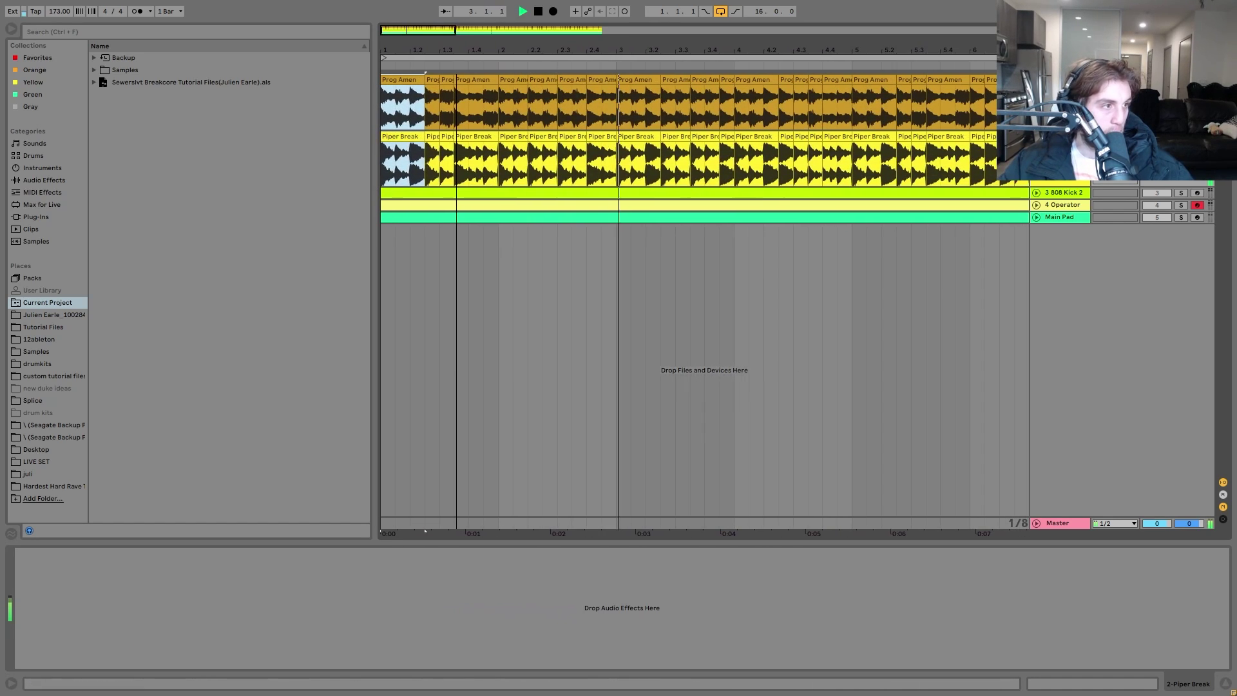
pyautogui.scroll(-1, 522, 336)
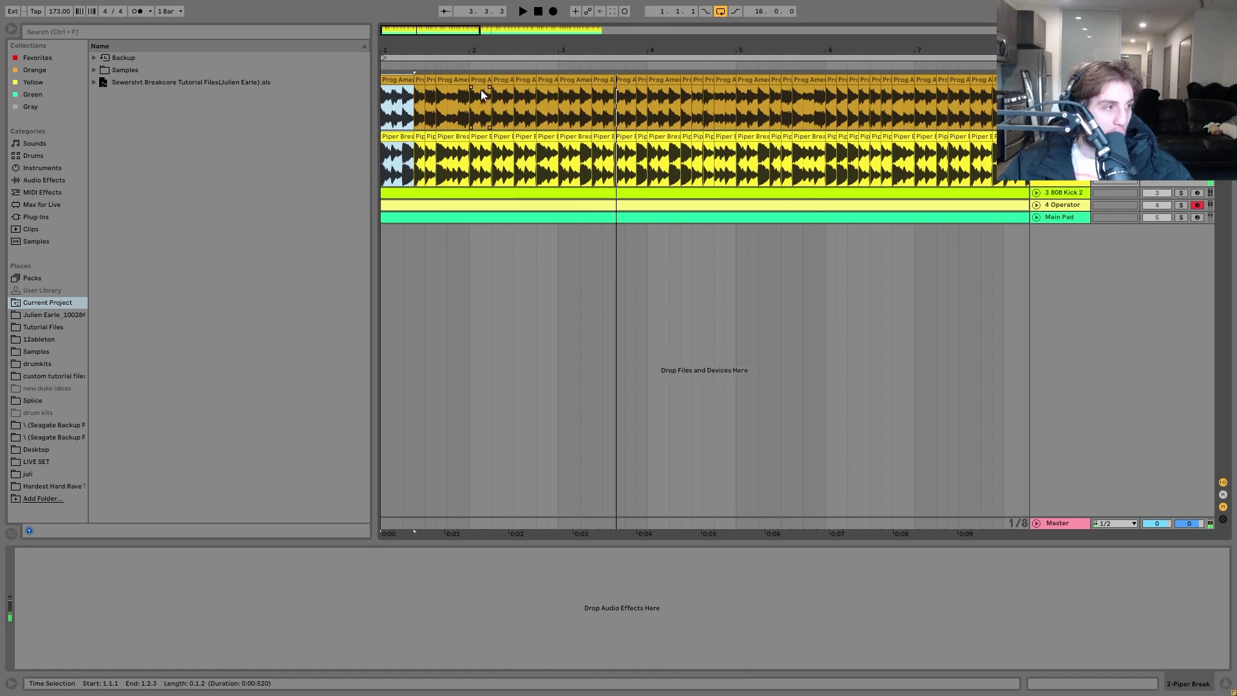
pyautogui.click(467, 102)
pyautogui.press('space')
pyautogui.press('space')
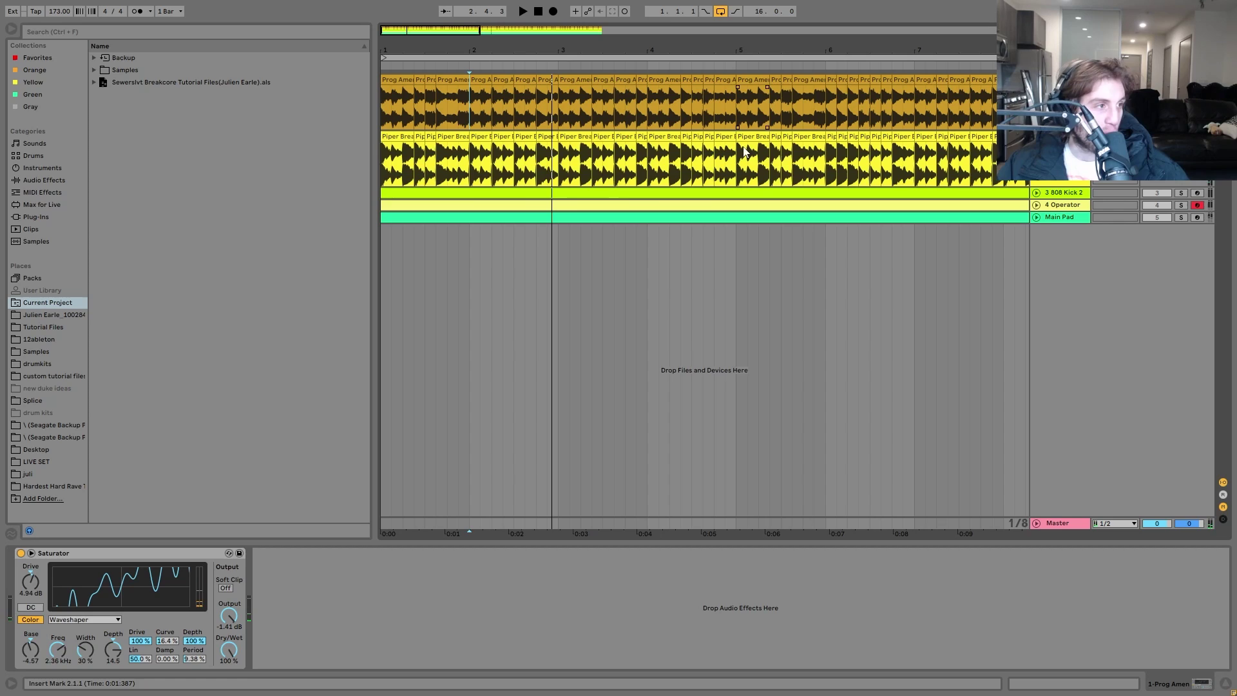
# Step: Play the arrangement from the start with the 808 Kick 2, Operator and Main Pad tracks active, and select both breaks' first eight bars
pyautogui.scroll(-2, 558, 47)
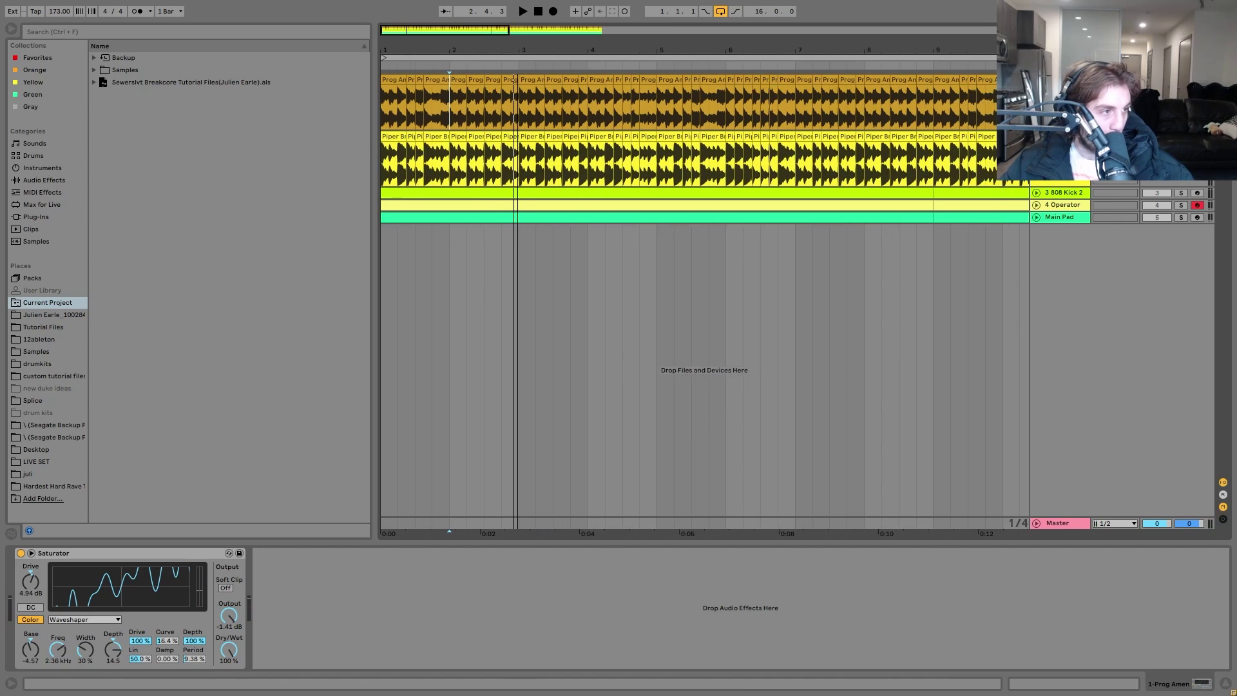
pyautogui.scroll(-3, 752, 116)
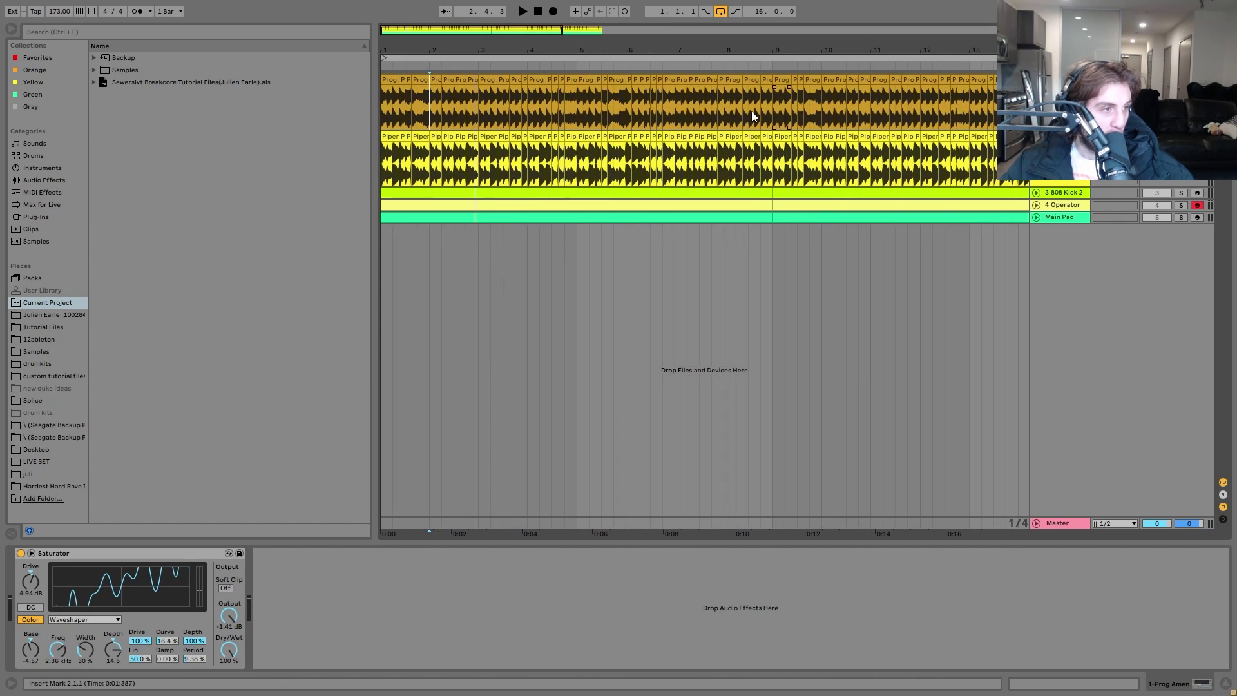
pyautogui.click(383, 124)
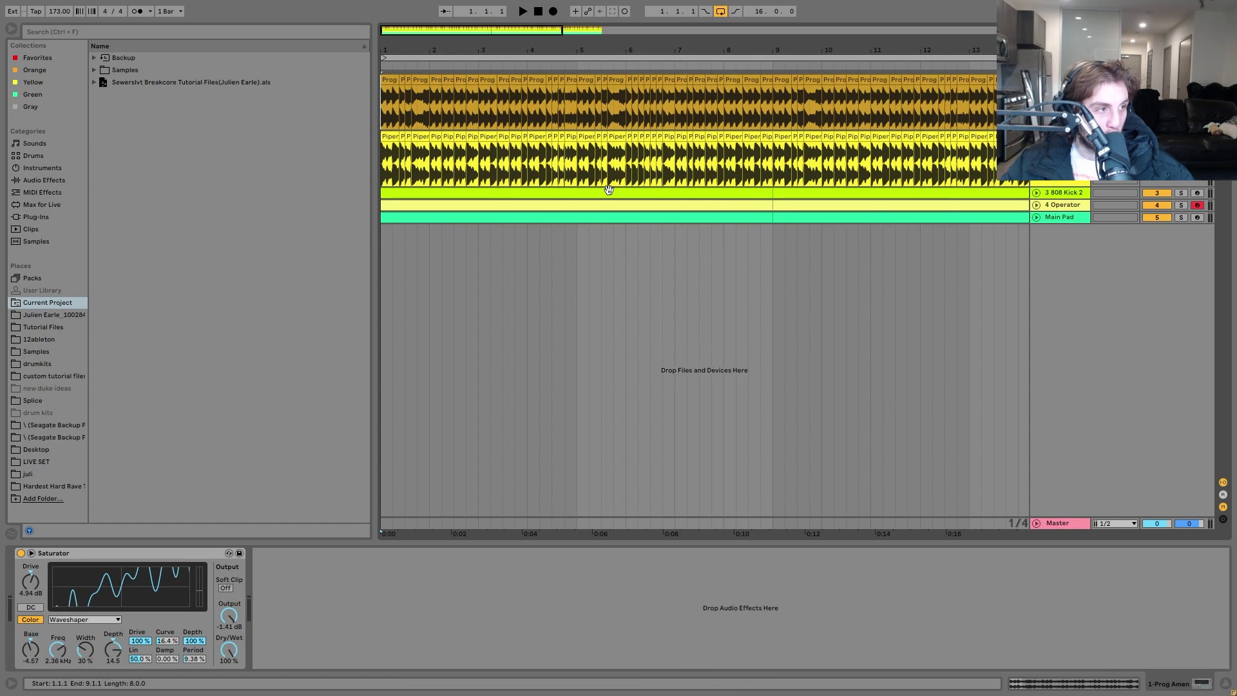
pyautogui.press('space')
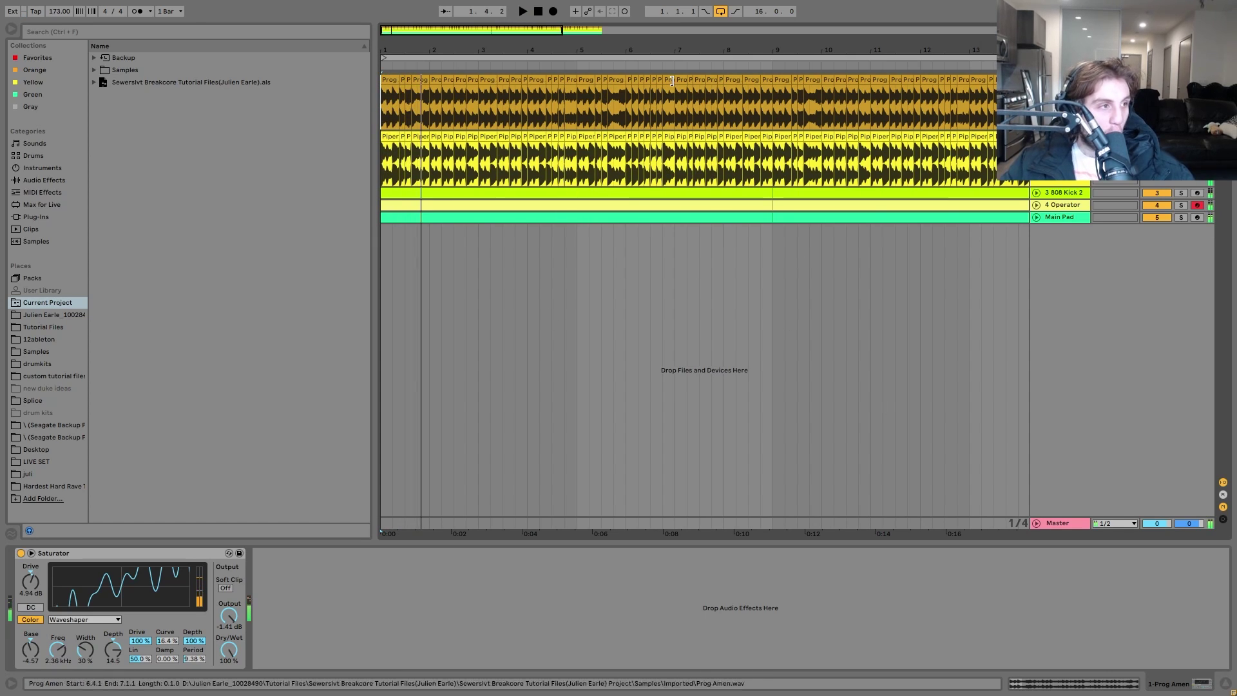
pyautogui.keyDown('shift'); pyautogui.click(783, 171); pyautogui.keyUp('shift')
pyautogui.keyDown('shift'); pyautogui.click(771, 168); pyautogui.keyUp('shift')
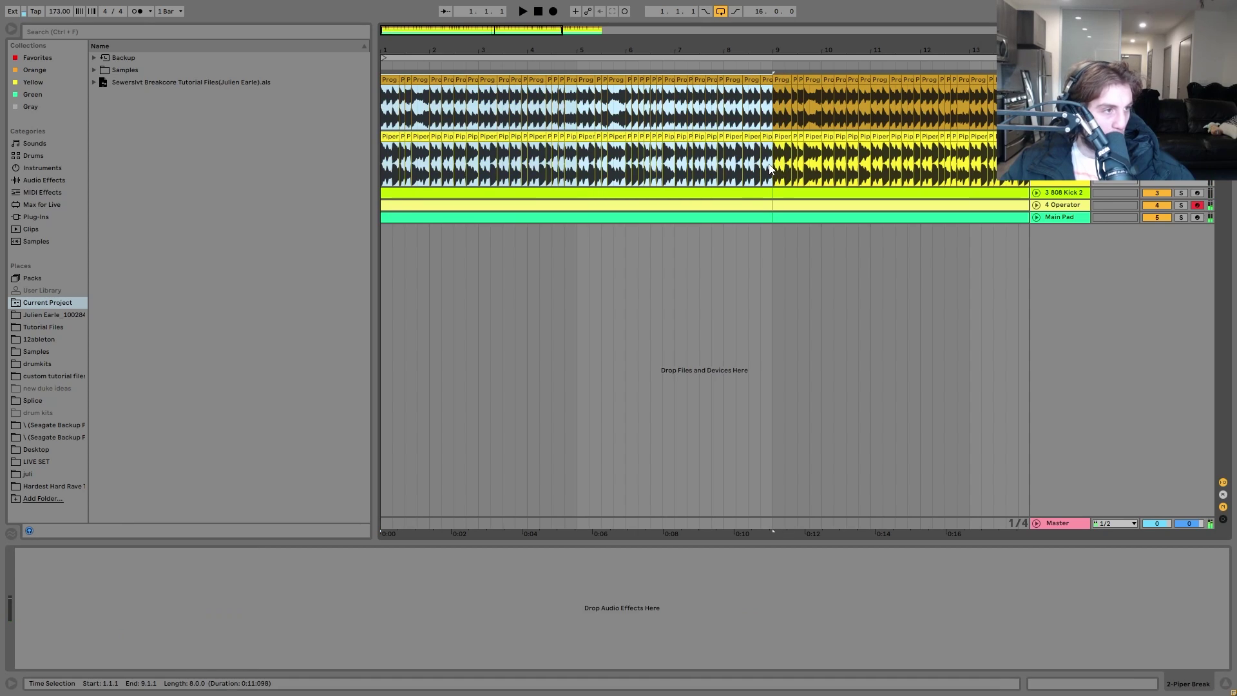
# Step: Audition the arrangement from 7.4.1 across the eight-bar boundary, and replay it from 9.1.1
pyautogui.click(712, 108)
pyautogui.press('space')
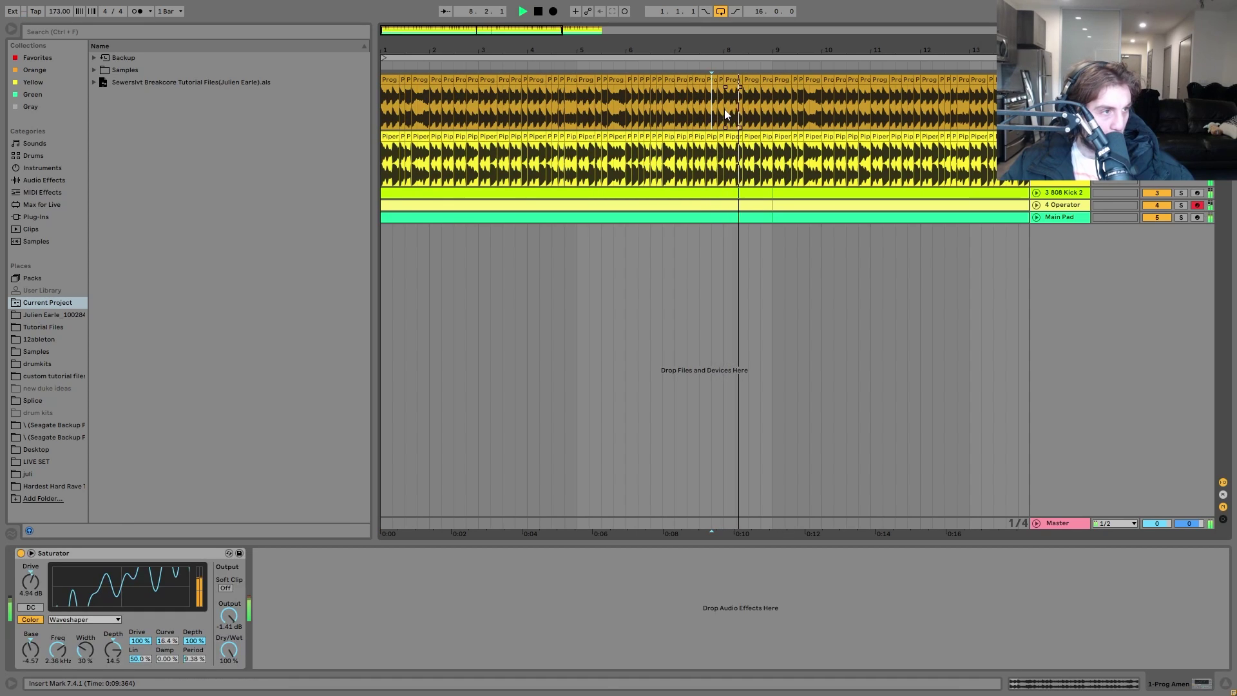
pyautogui.press('space')
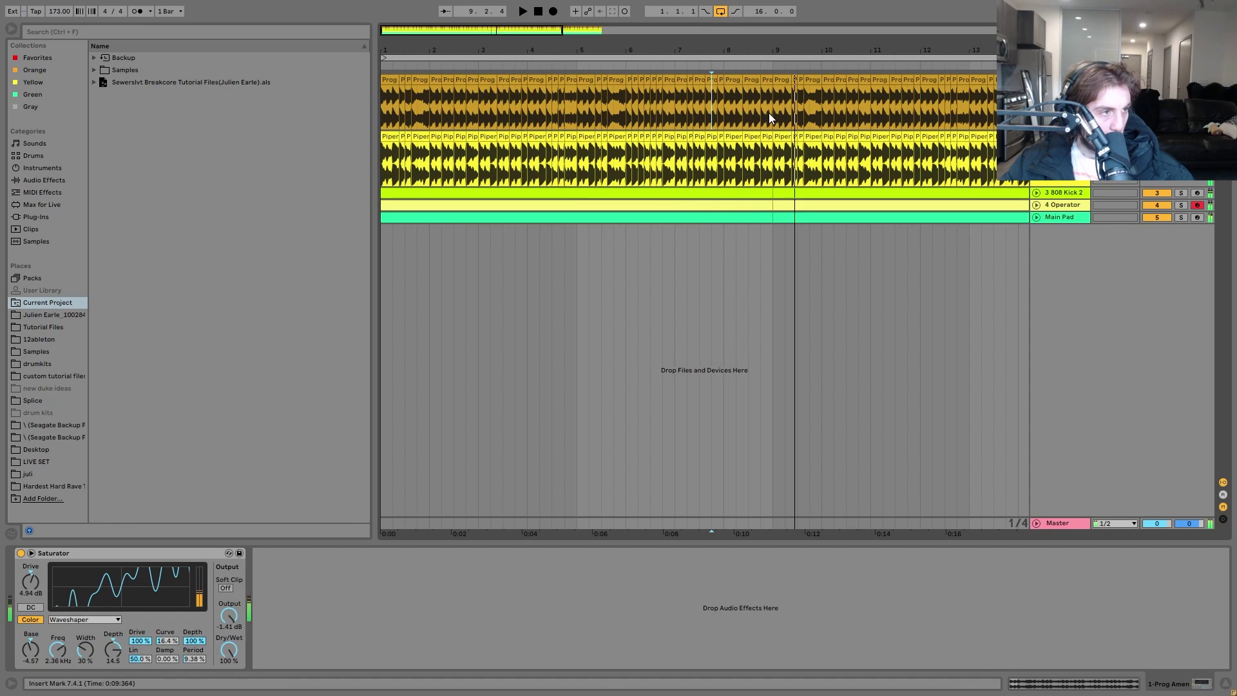
pyautogui.click(769, 113)
pyautogui.press('space')
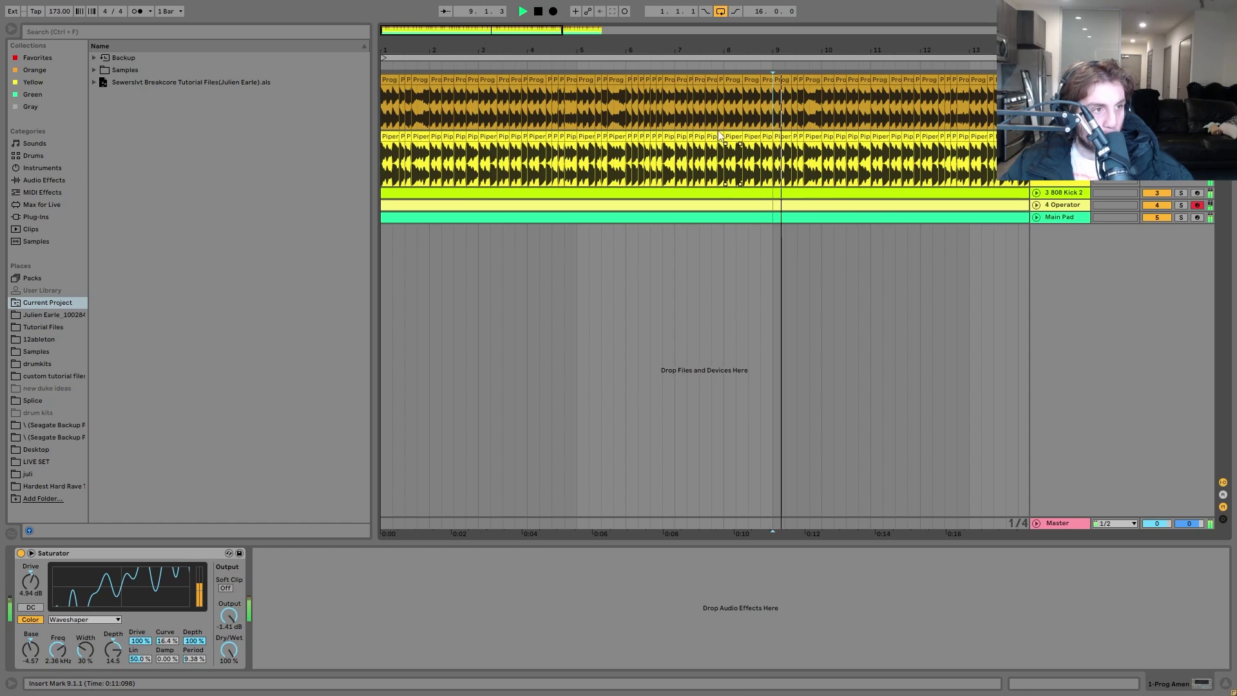
pyautogui.press('-')
pyautogui.press('-')
pyautogui.moveTo(473, 48); pyautogui.dragTo(555, 49)
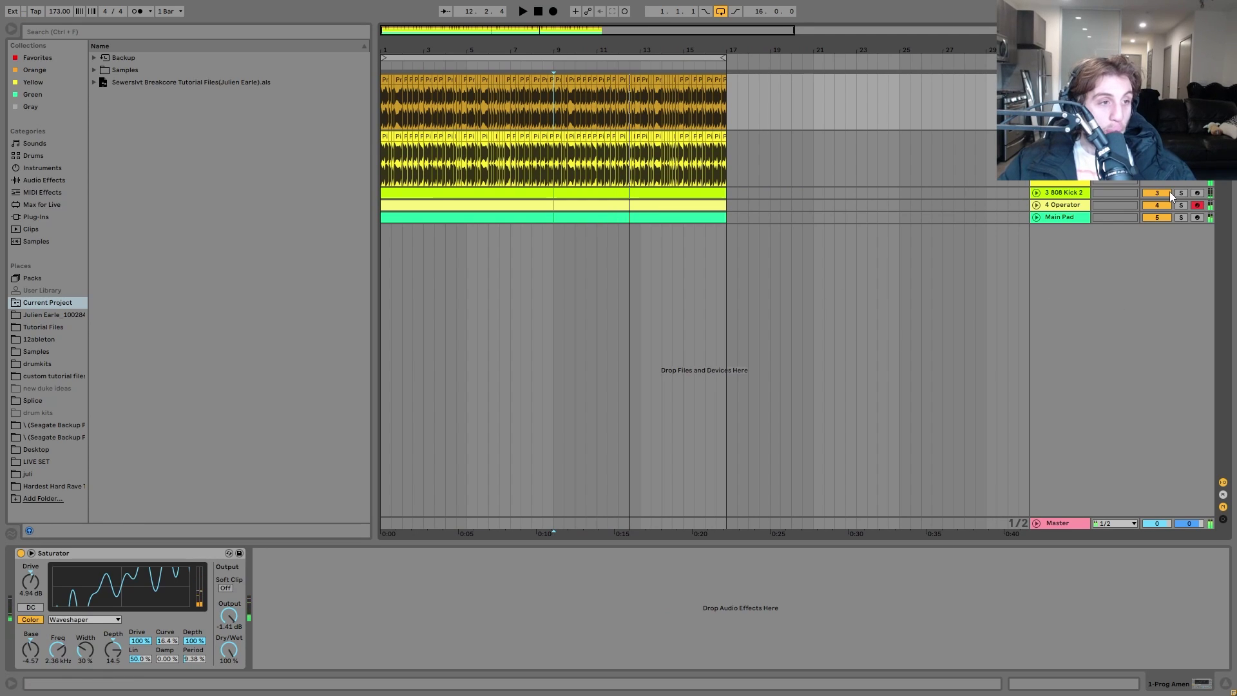
# Step: Expand and solo the 808 Kick 2 track, and play its first clip while showing the instrument's sample waveform
pyautogui.click(1035, 194)
pyautogui.click(473, 194)
pyautogui.press('space')
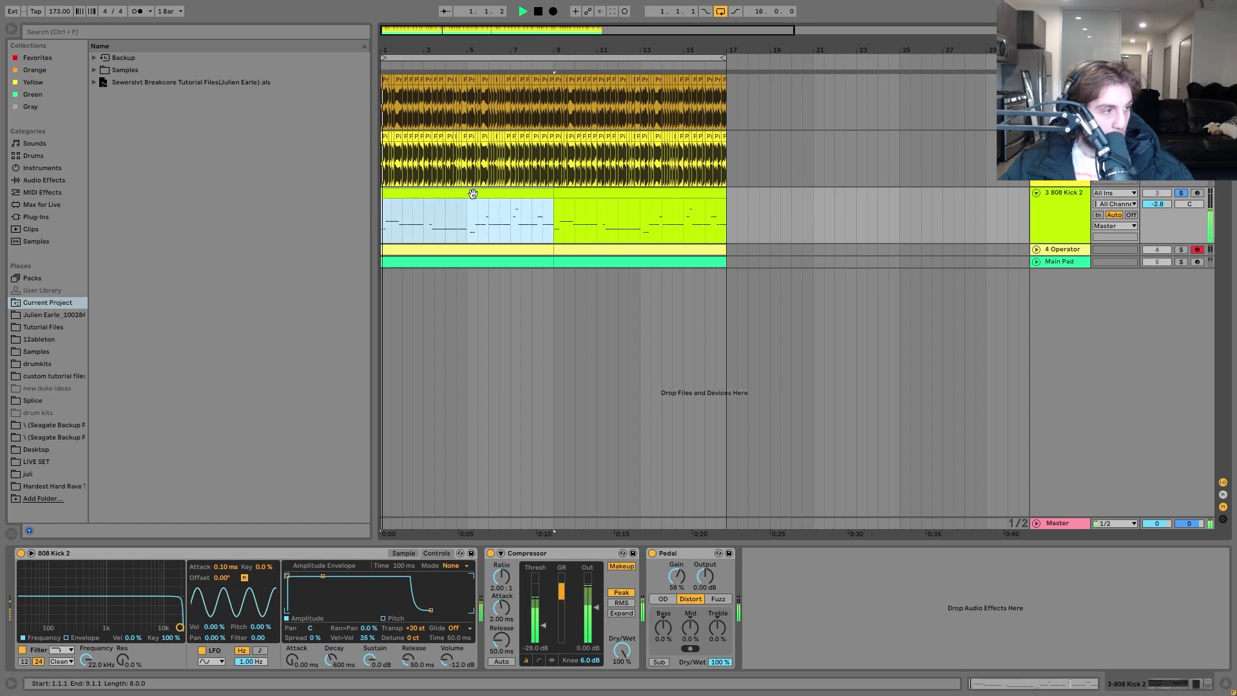
pyautogui.click(404, 553)
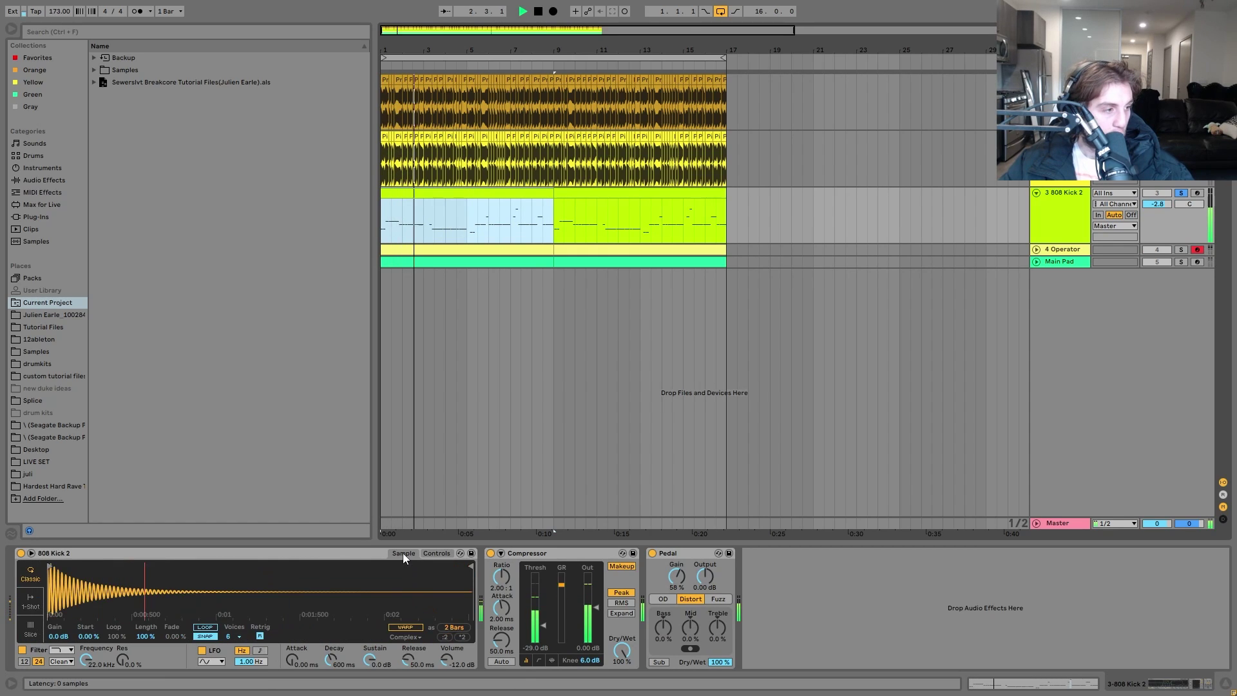
# Step: Open the first 808 Kick 2 clip's notes, show all pitches unfolded, and look at the Main Pad clip's chords
pyautogui.doubleClick(472, 204)
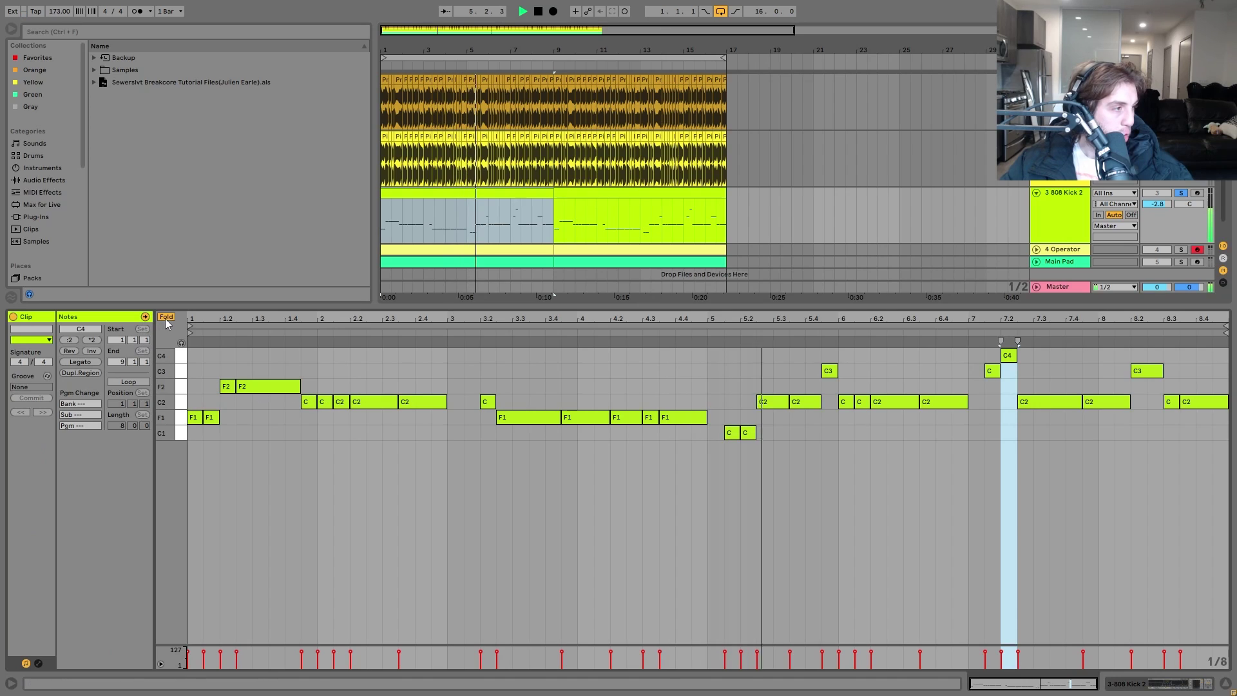
pyautogui.click(165, 318)
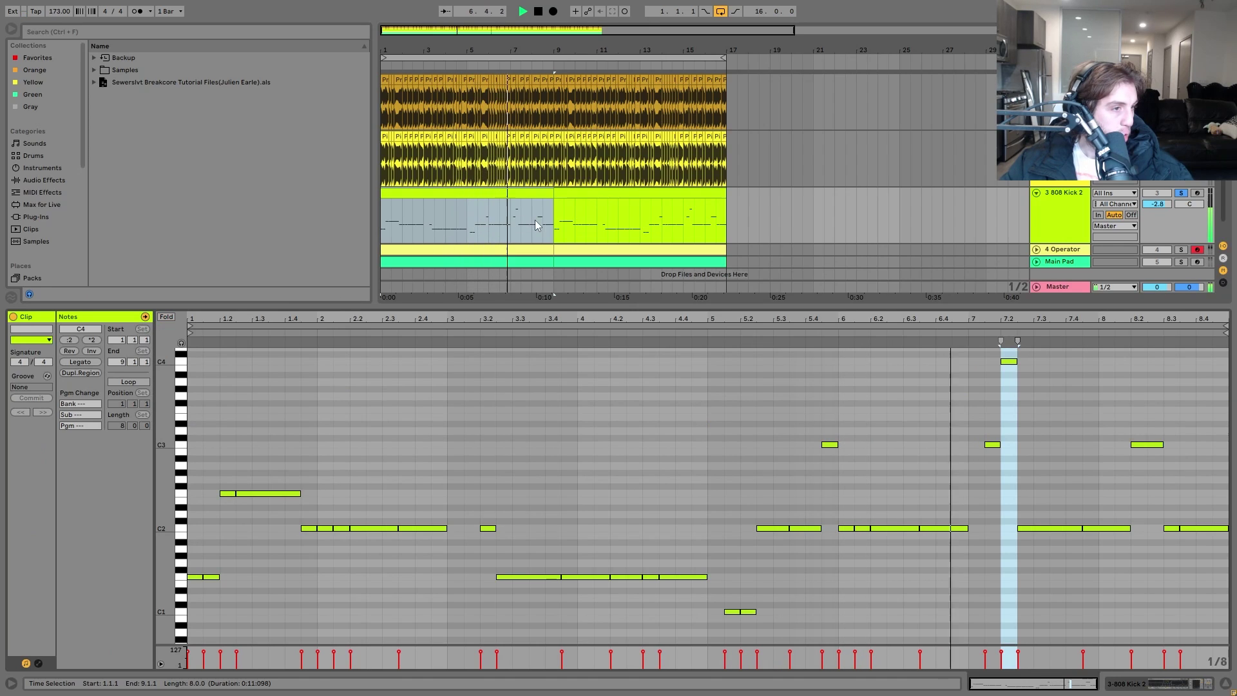
pyautogui.press('Down')
pyautogui.press('Down')
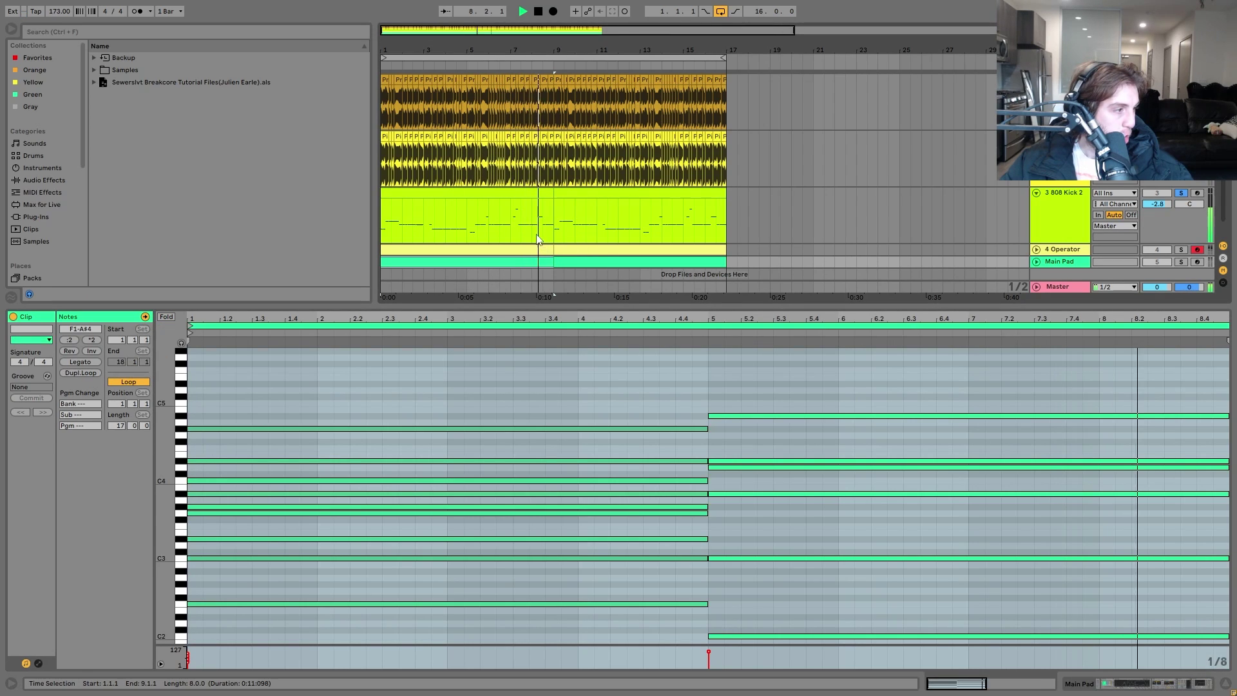
# Step: Return to the first 808 Kick 2 clip's notes and fold the piano roll to only the used pitches
pyautogui.click(493, 200)
pyautogui.click(475, 259)
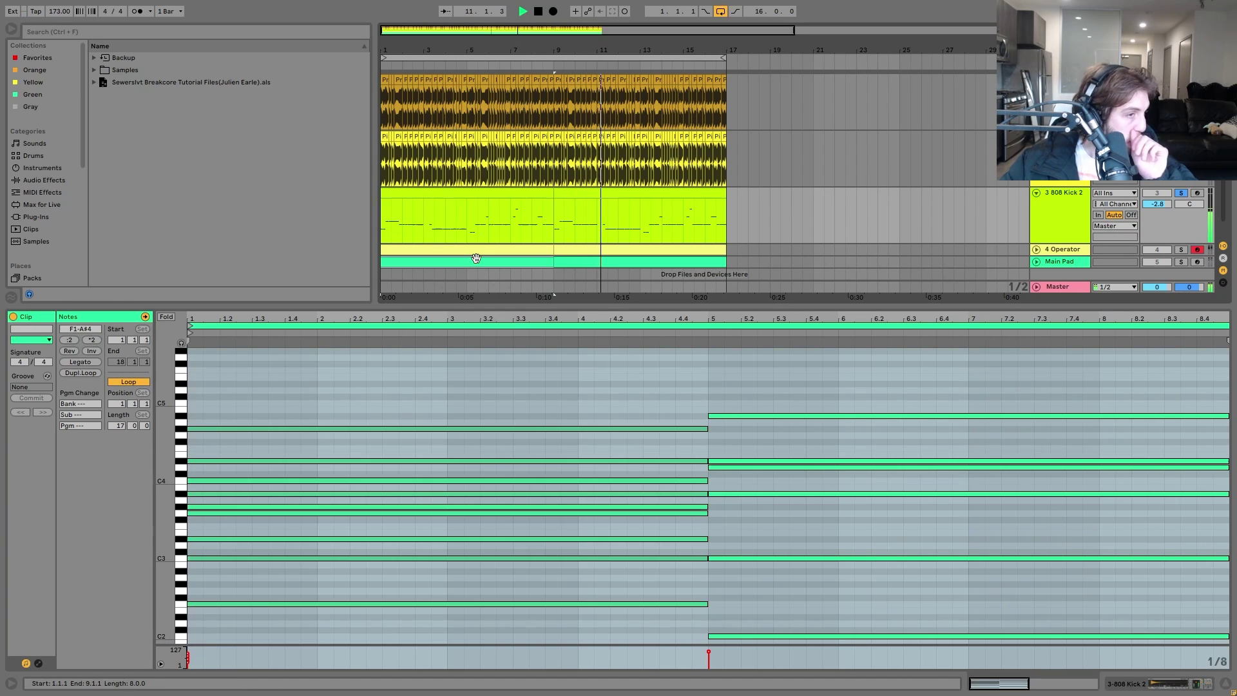
pyautogui.click(450, 199)
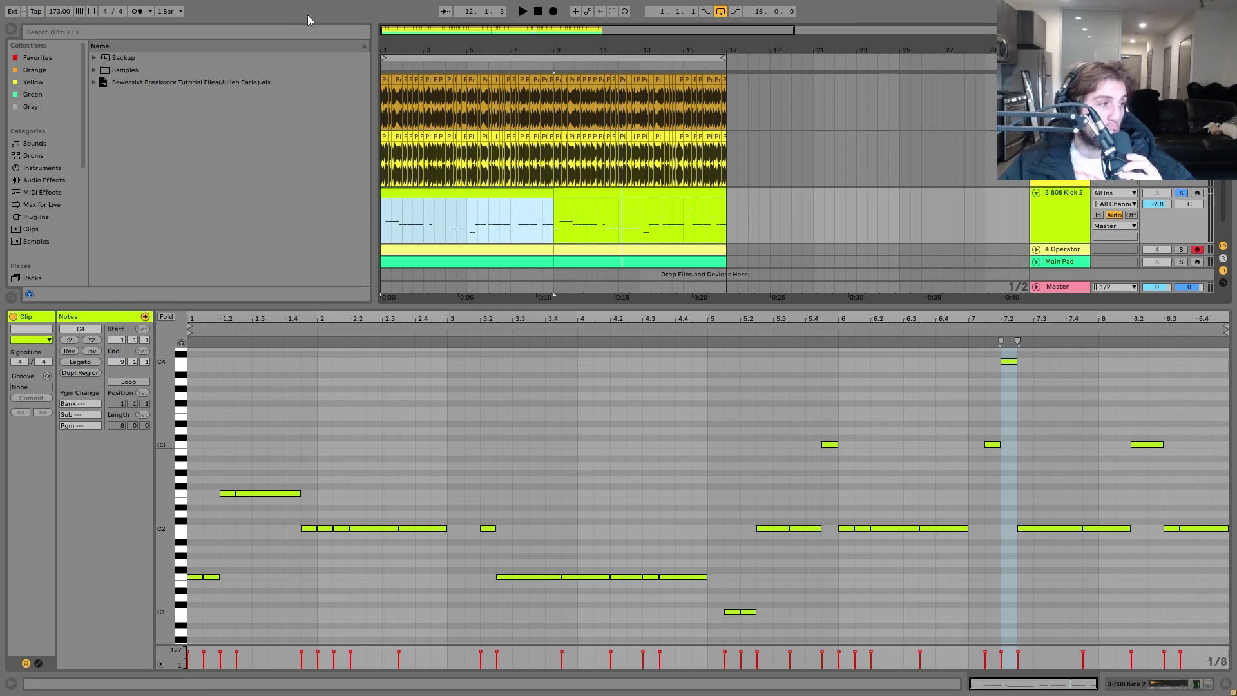
pyautogui.click(167, 316)
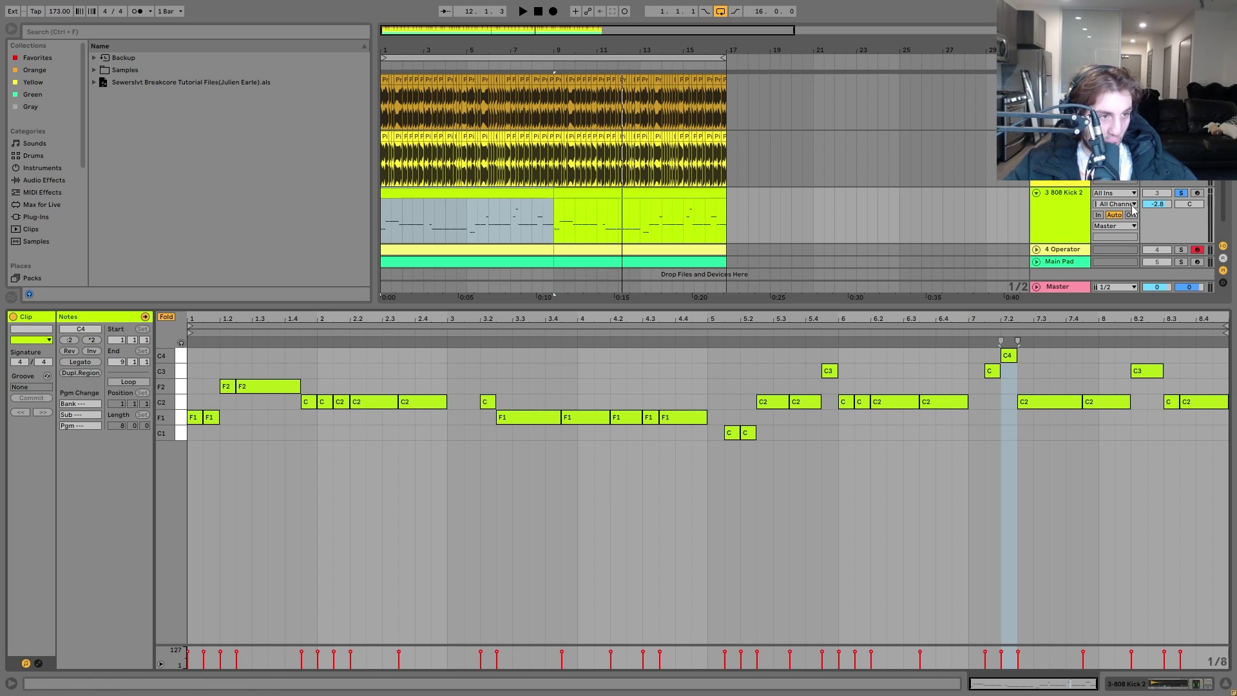
# Step: Compare the 808 Kick 2 bass in the full mix and soloed by playing the arrangement from the start
pyautogui.click(1183, 196)
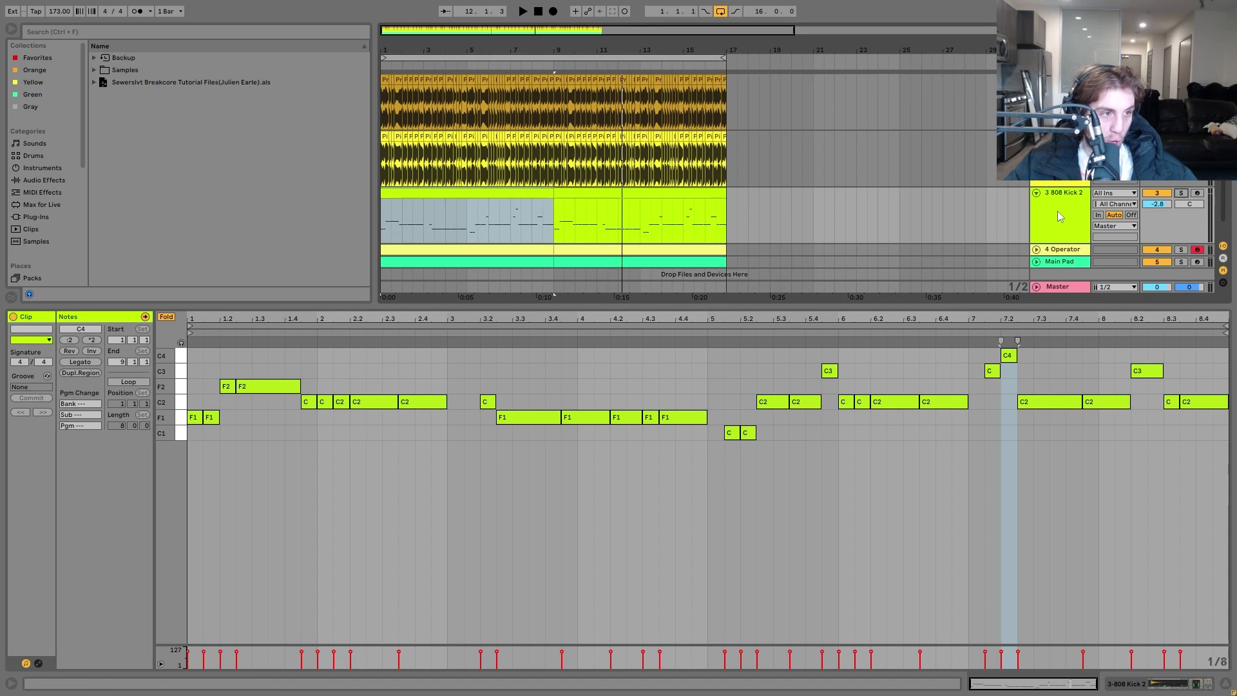
pyautogui.press('space')
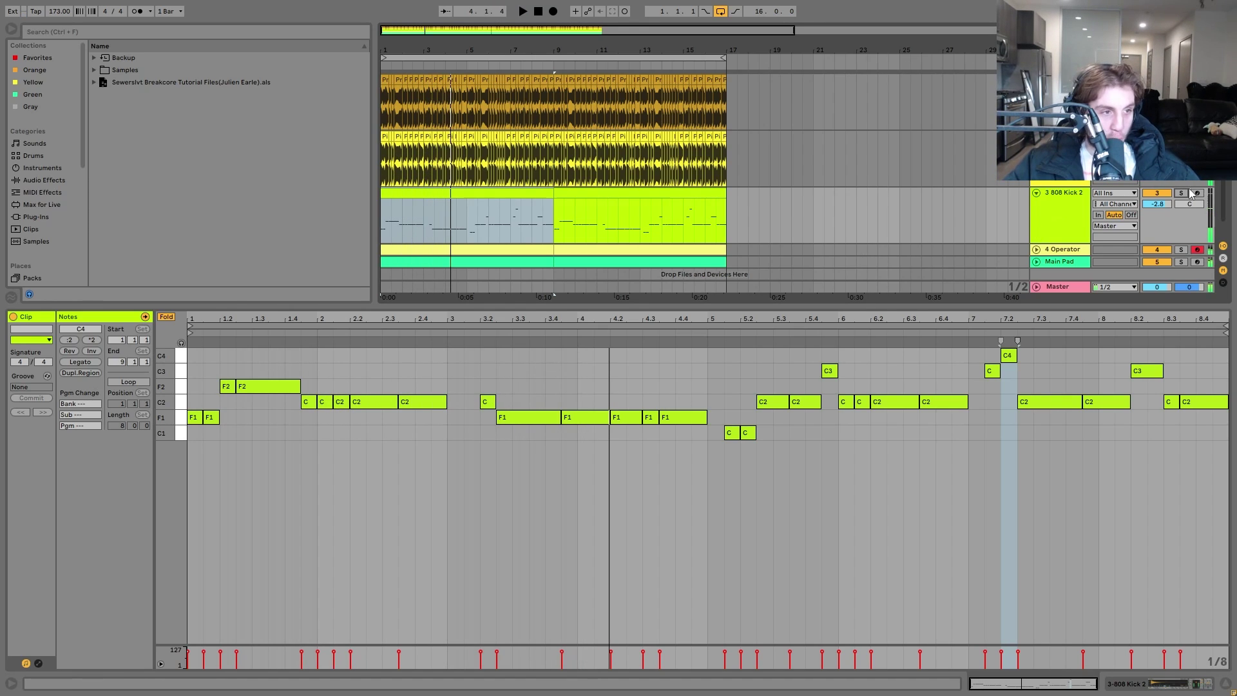
pyautogui.press('space')
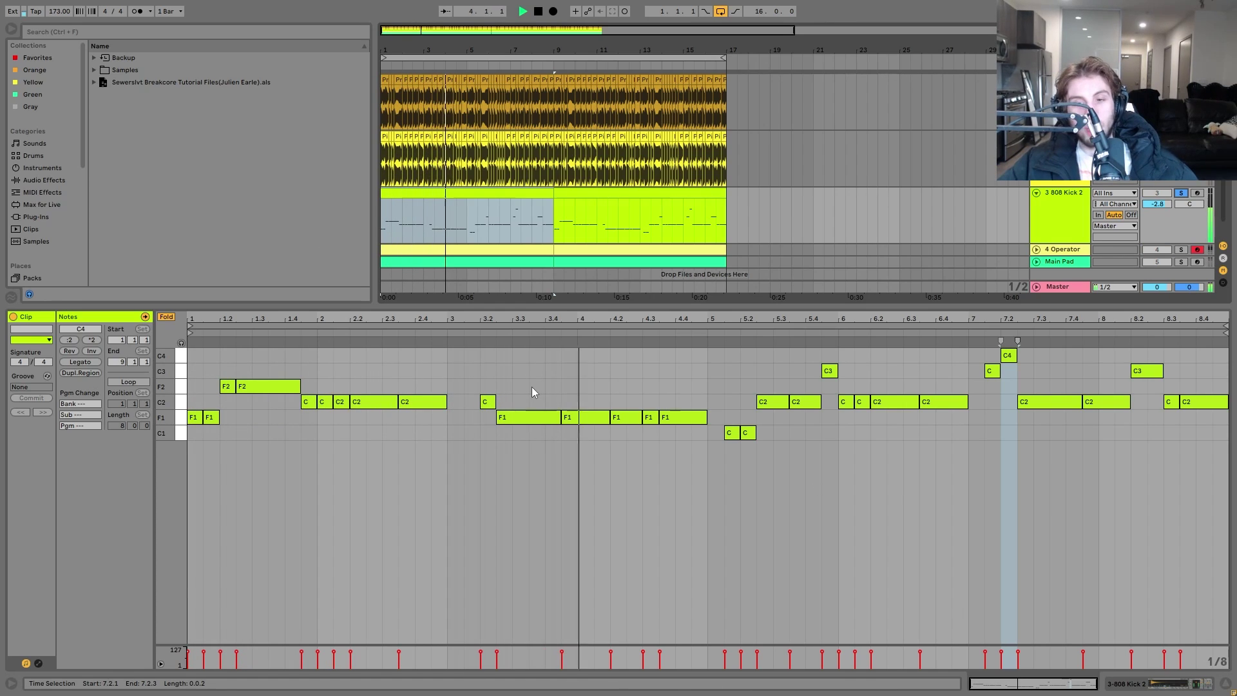
pyautogui.press('space')
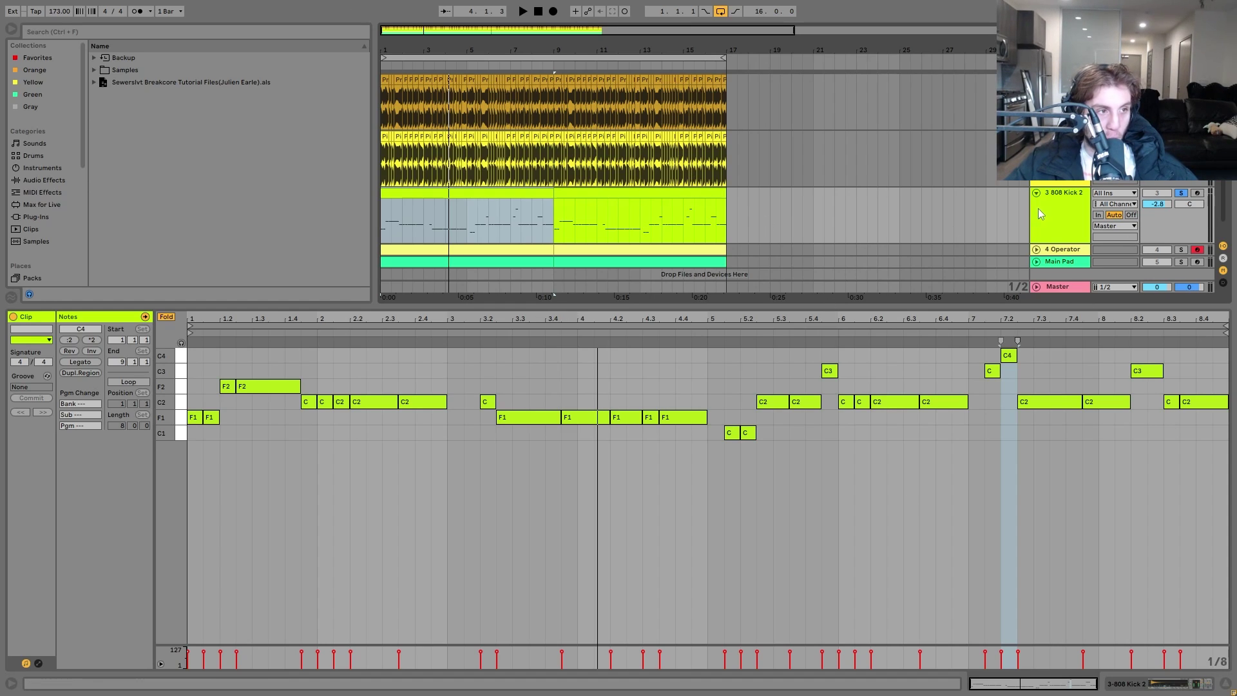
pyautogui.press('space')
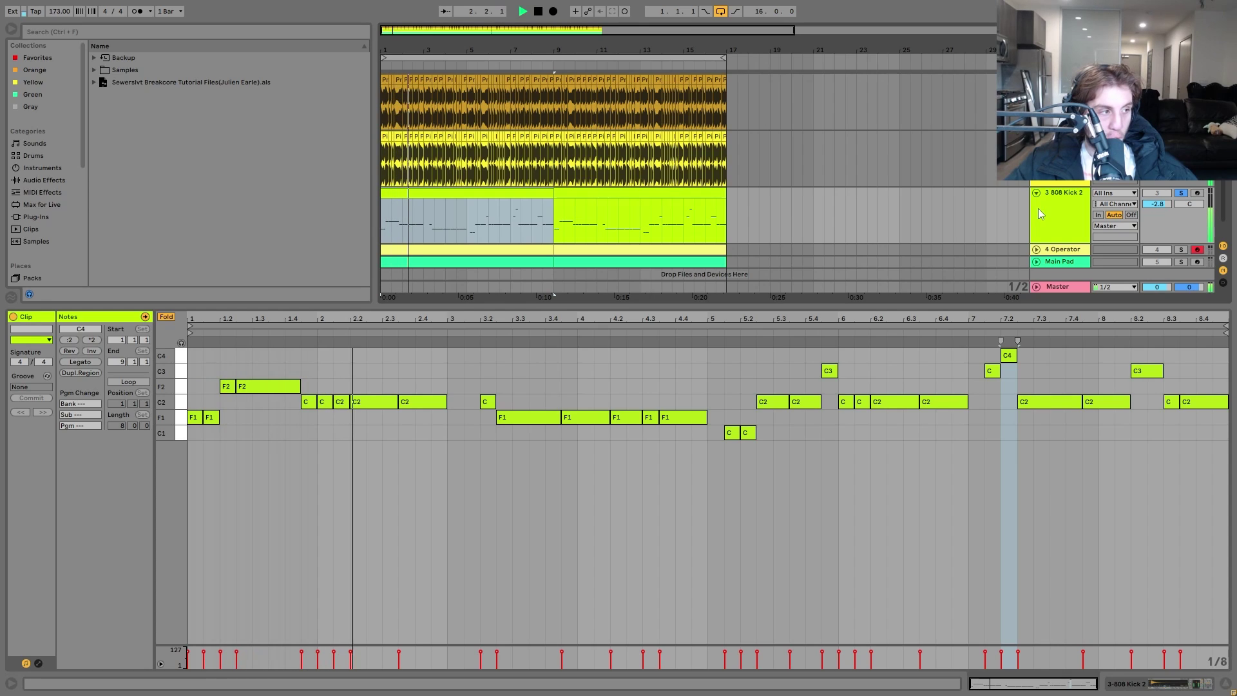
pyautogui.press('space')
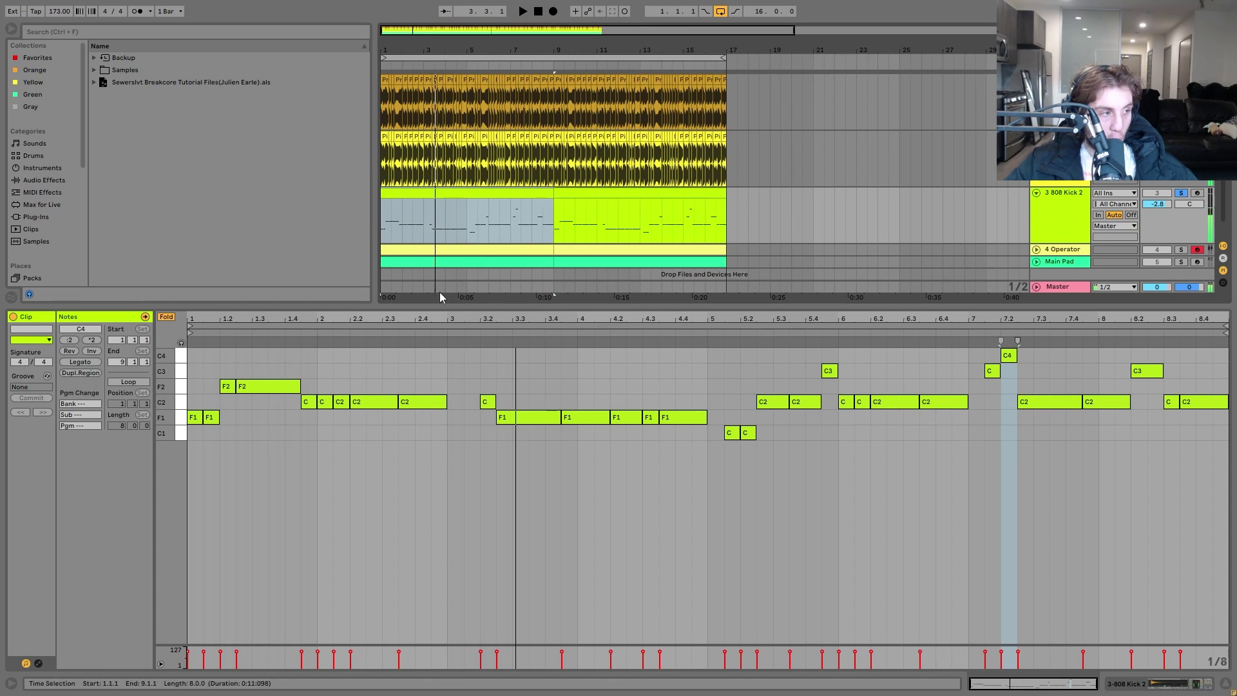
# Step: Select the C2 note at 2.3.3 in the first 808 Kick 2 clip and play the soloed bassline
pyautogui.click(385, 331)
pyautogui.click(426, 402)
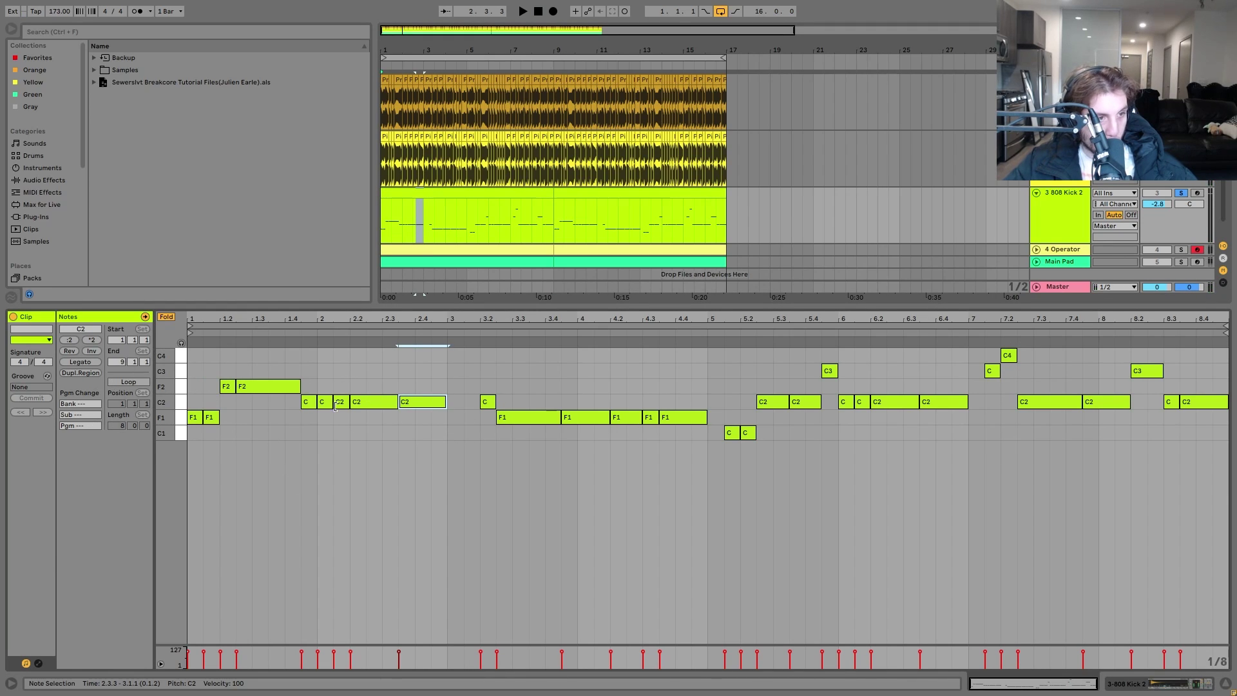
pyautogui.press('space')
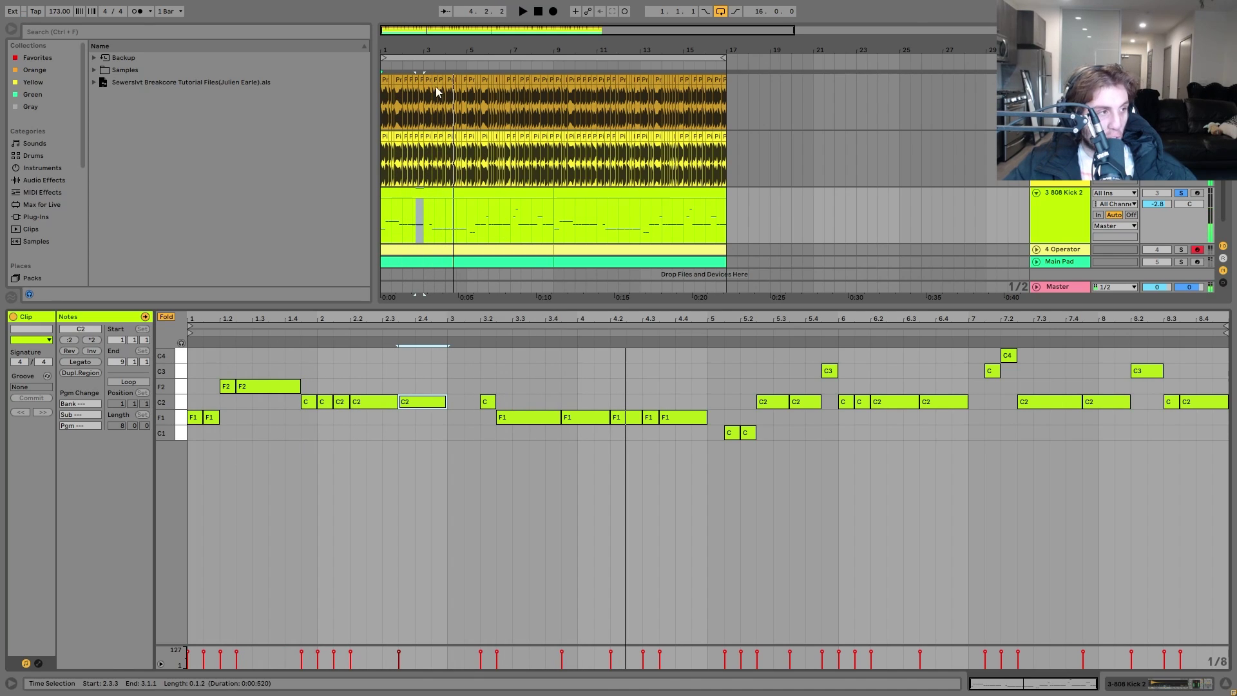
# Step: Audition the soloed 808 Kick 2 bass from 3.1.1 several times to hear the gap before the next note
pyautogui.moveTo(429, 45); pyautogui.dragTo(571, 187)
pyautogui.press('space')
pyautogui.click(530, 221)
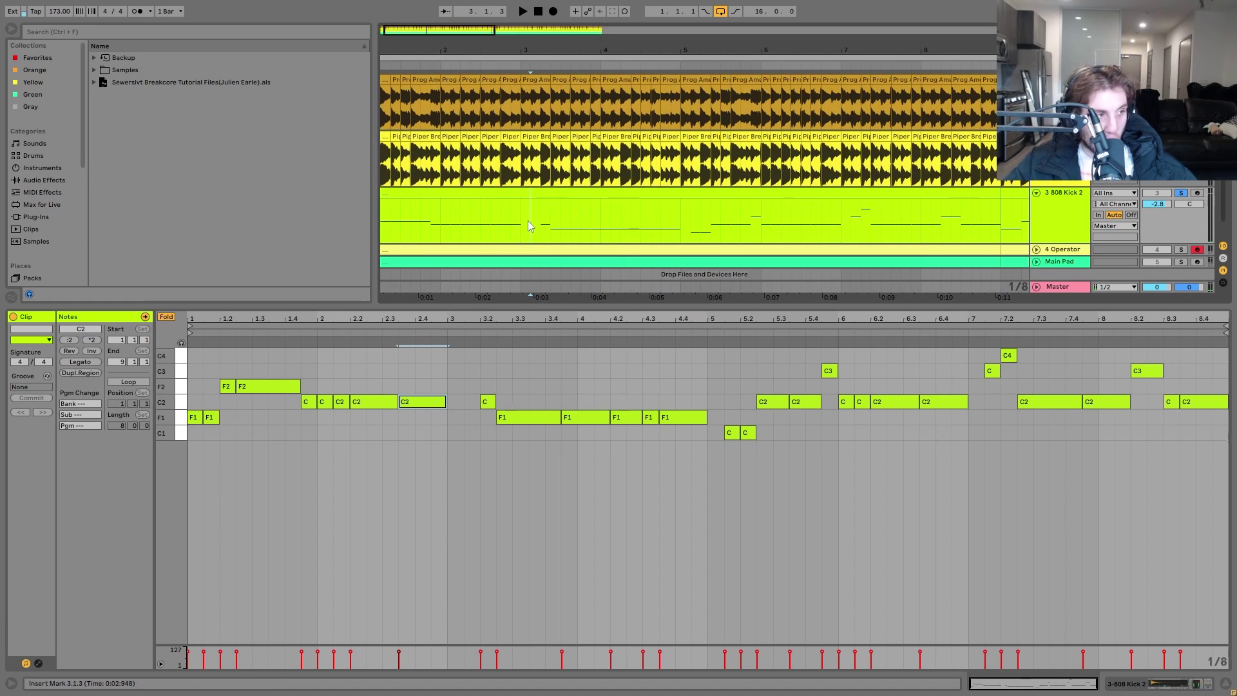
pyautogui.click(524, 221)
pyautogui.press('space')
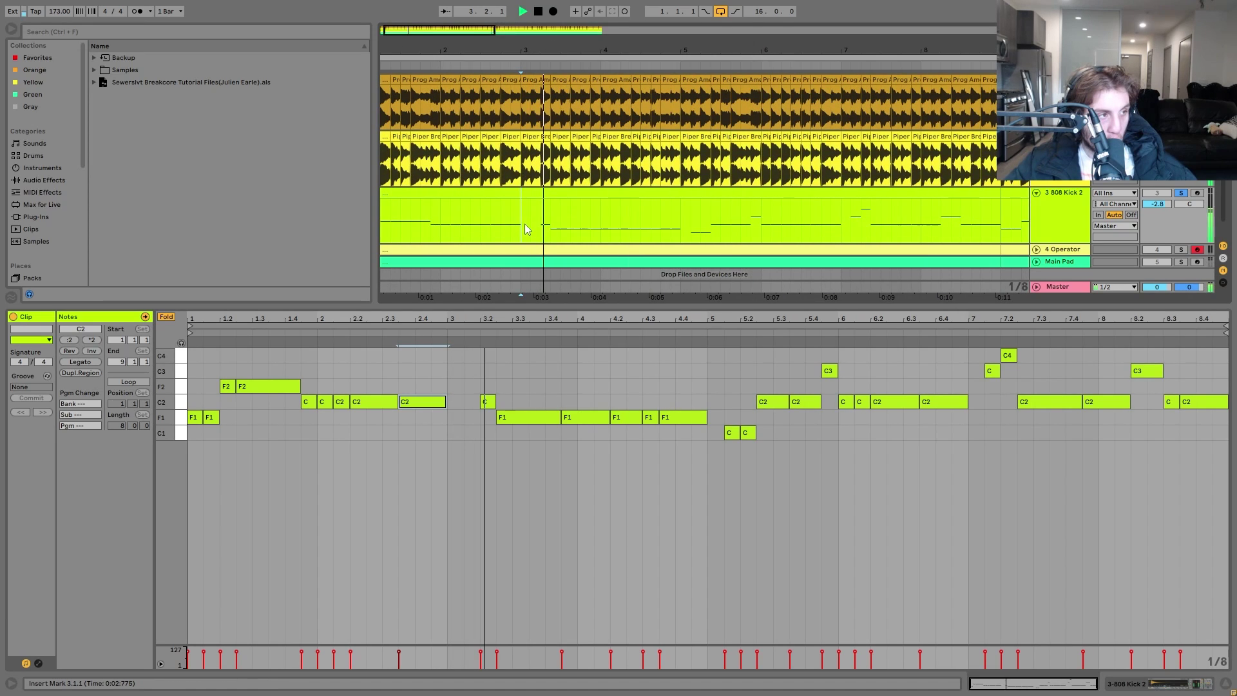
pyautogui.press('space')
pyautogui.press('space')
pyautogui.press('space')
# Step: Replay the soloed bass from 3.2.1 and 3.1.1, and show all notes of the first 808 Kick 2 clip
pyautogui.moveTo(521, 221); pyautogui.dragTo(532, 227)
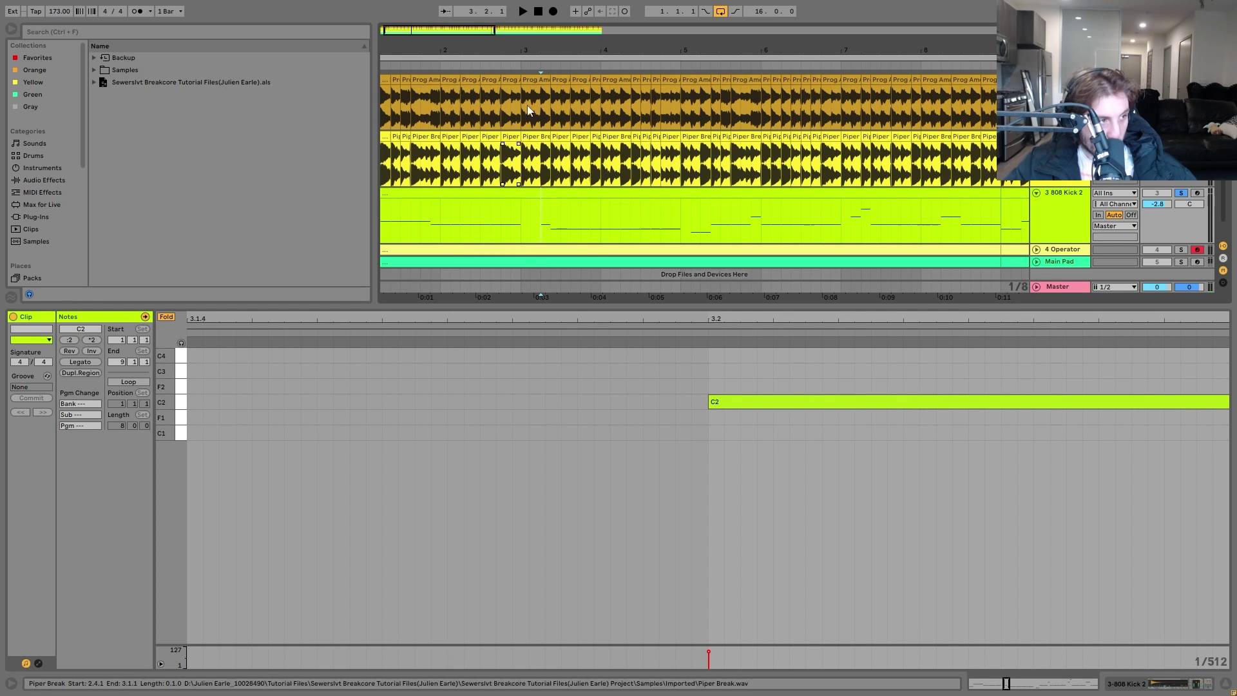
pyautogui.click(547, 154)
pyautogui.click(524, 230)
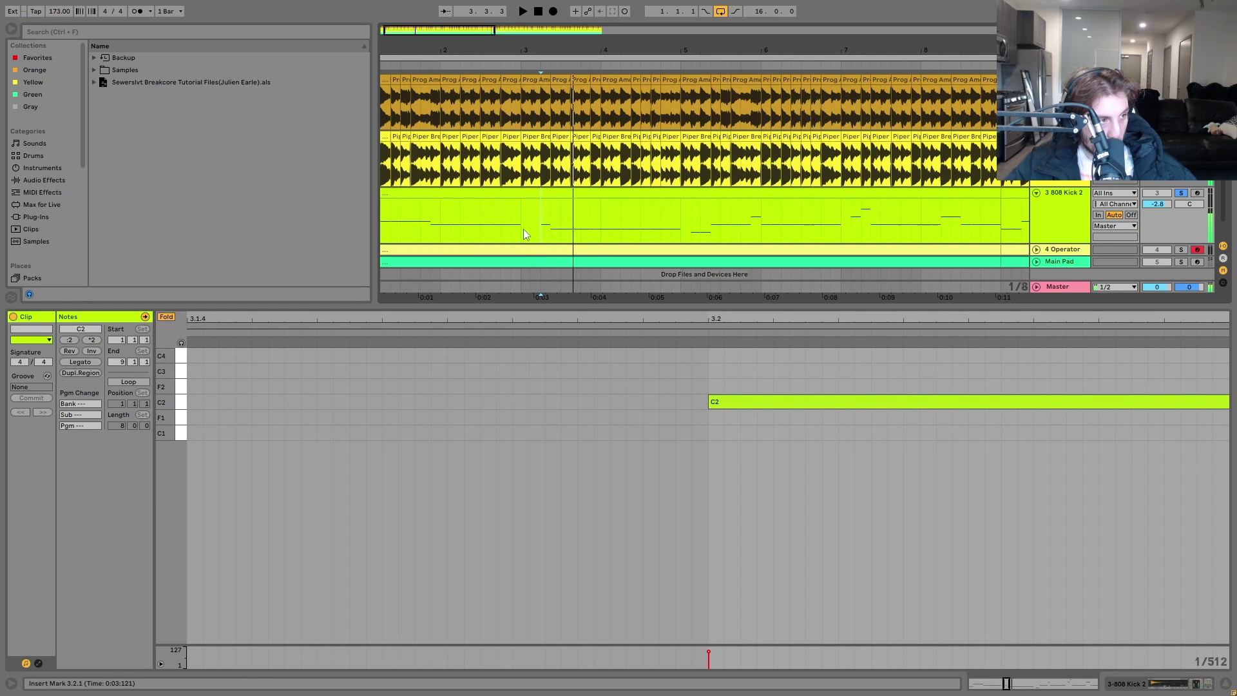
pyautogui.press('space')
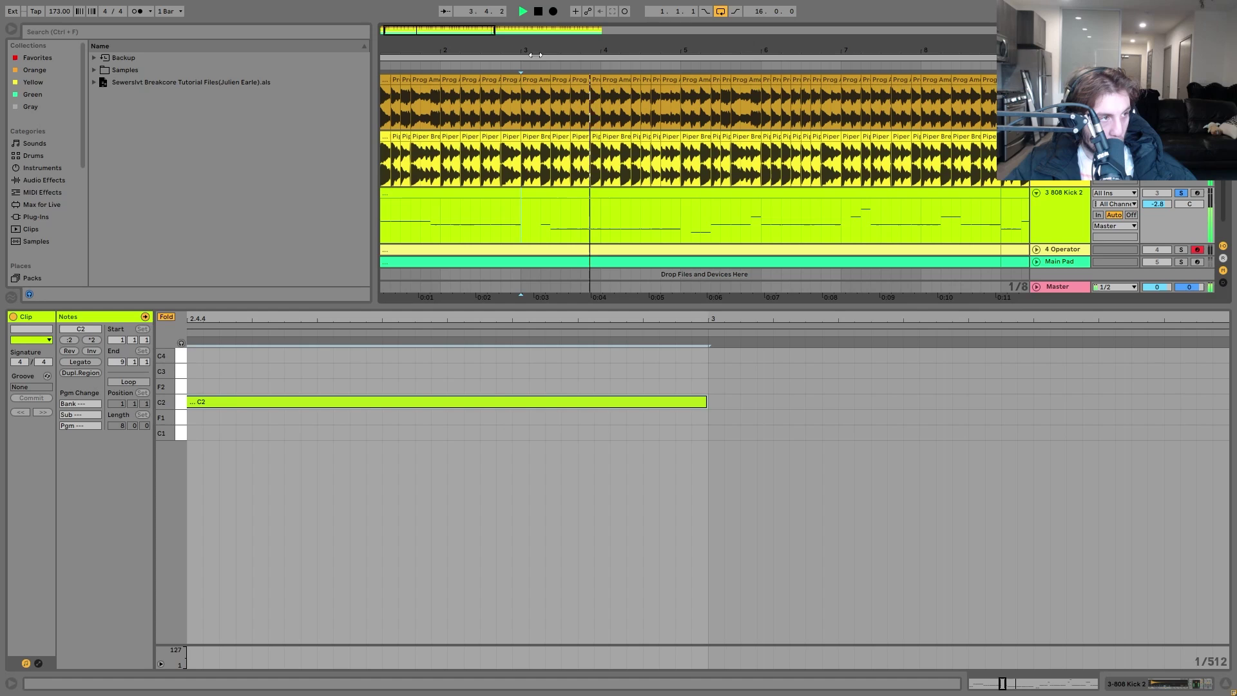
pyautogui.press('-')
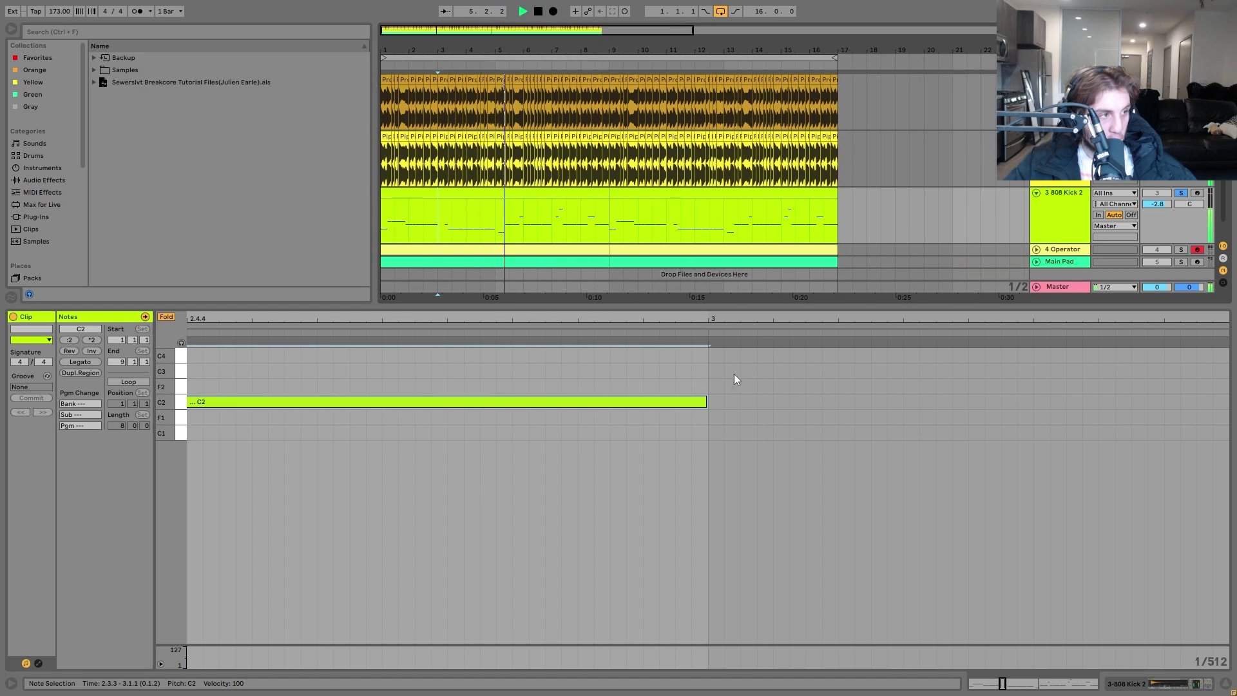
pyautogui.click(507, 192)
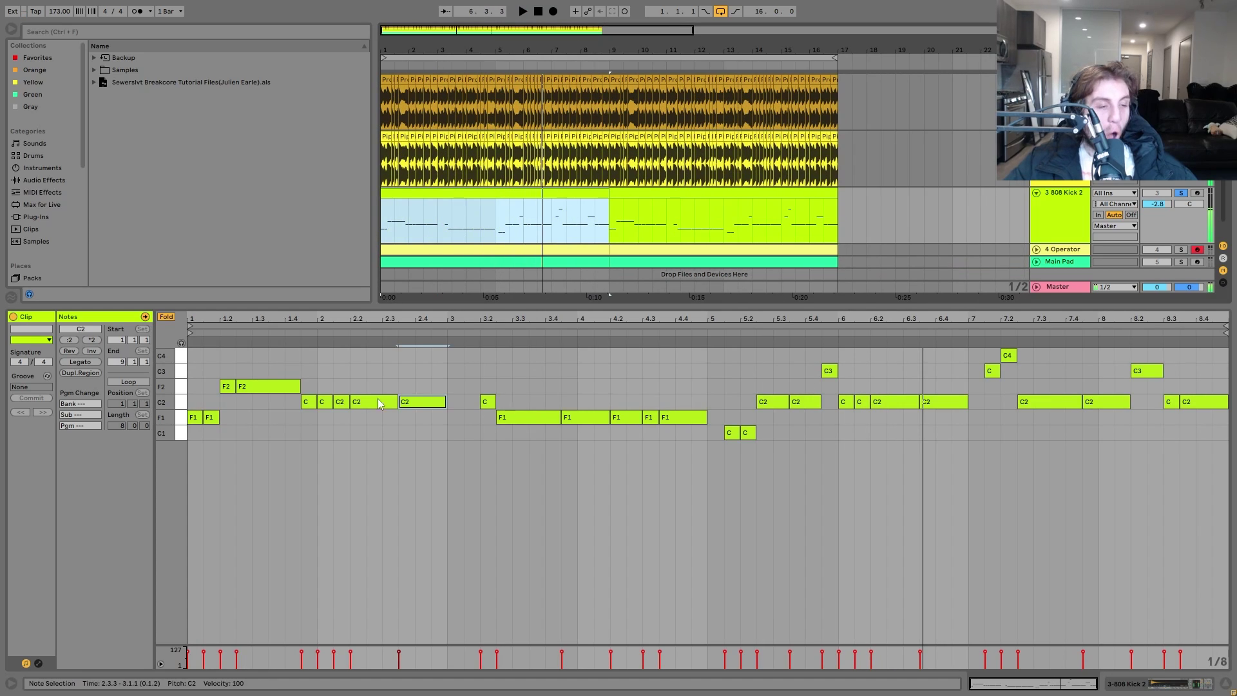
# Step: Show the 808 Kick 2 device chain with the sampler's envelope and filter controls, and play the bass through it
pyautogui.click(1087, 232)
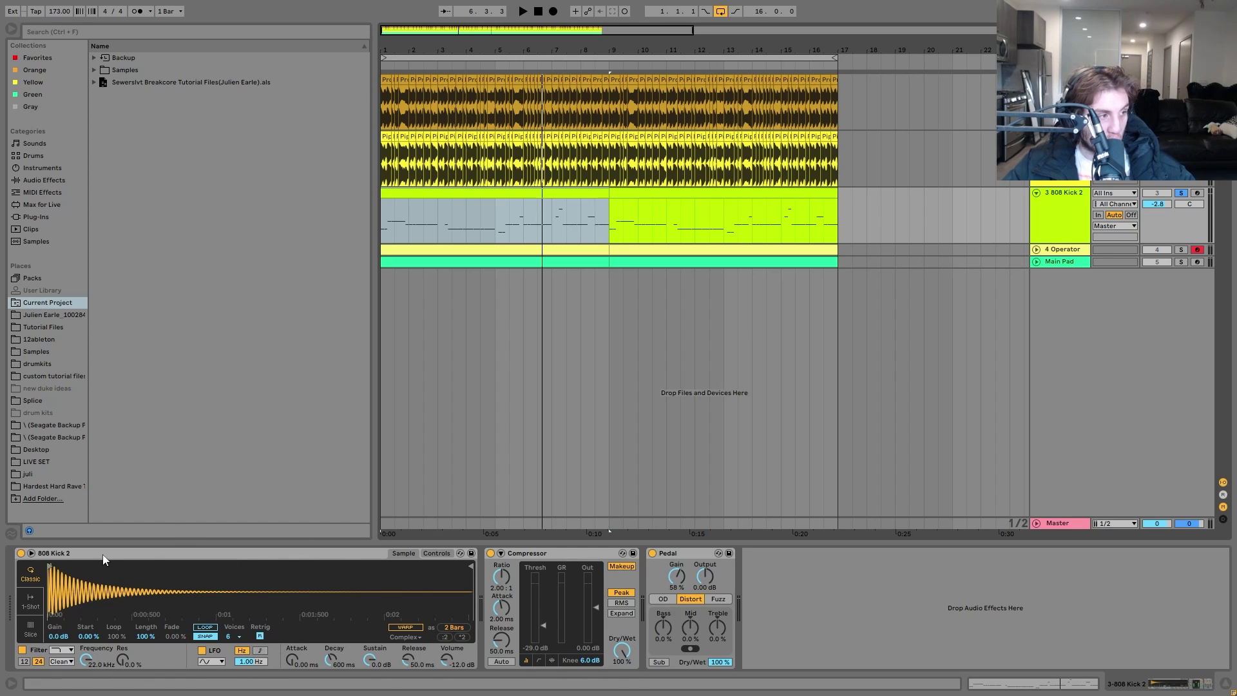
pyautogui.click(438, 553)
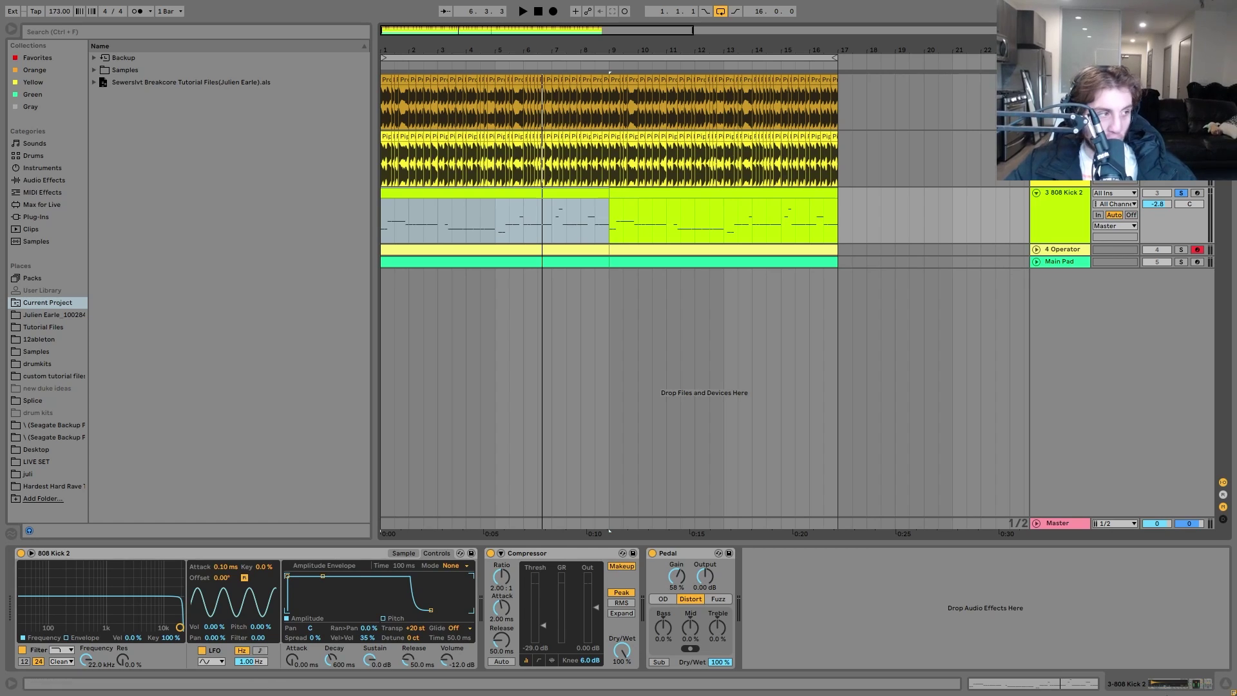
pyautogui.press('space')
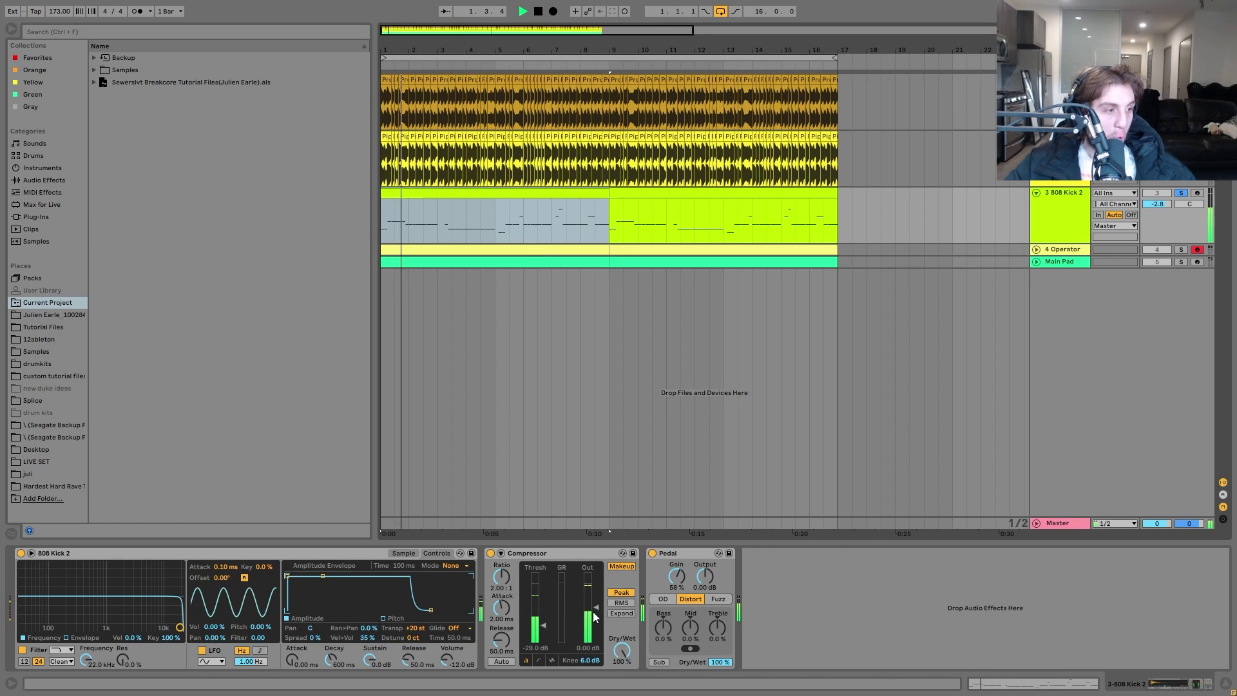
pyautogui.press('space')
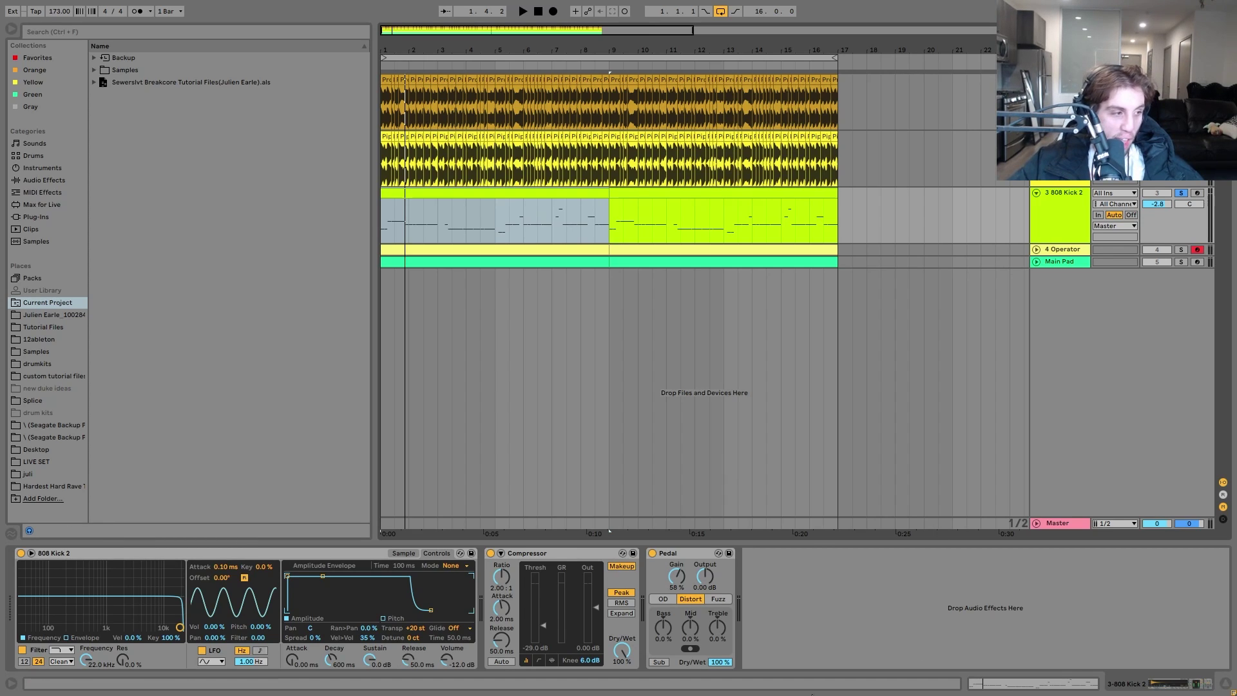
# Step: Compare the soloed 808 Kick 2 bass with its Compressor bypassed and switched back on
pyautogui.click(581, 555)
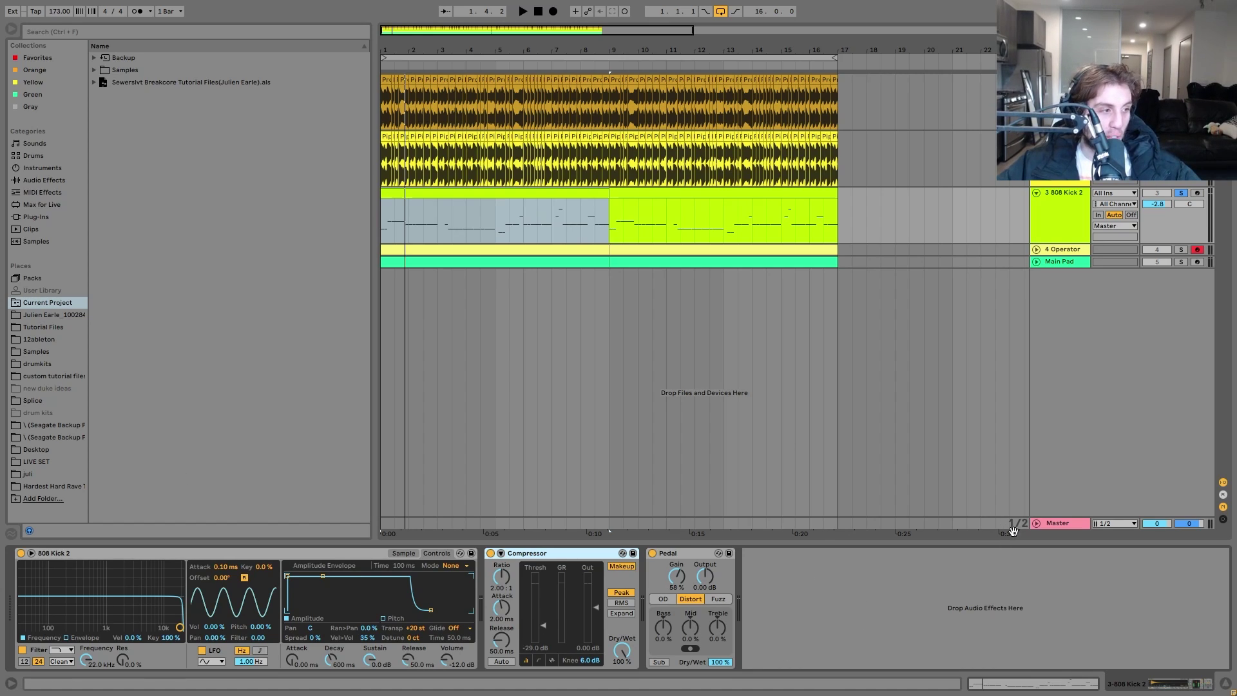
pyautogui.click(490, 554)
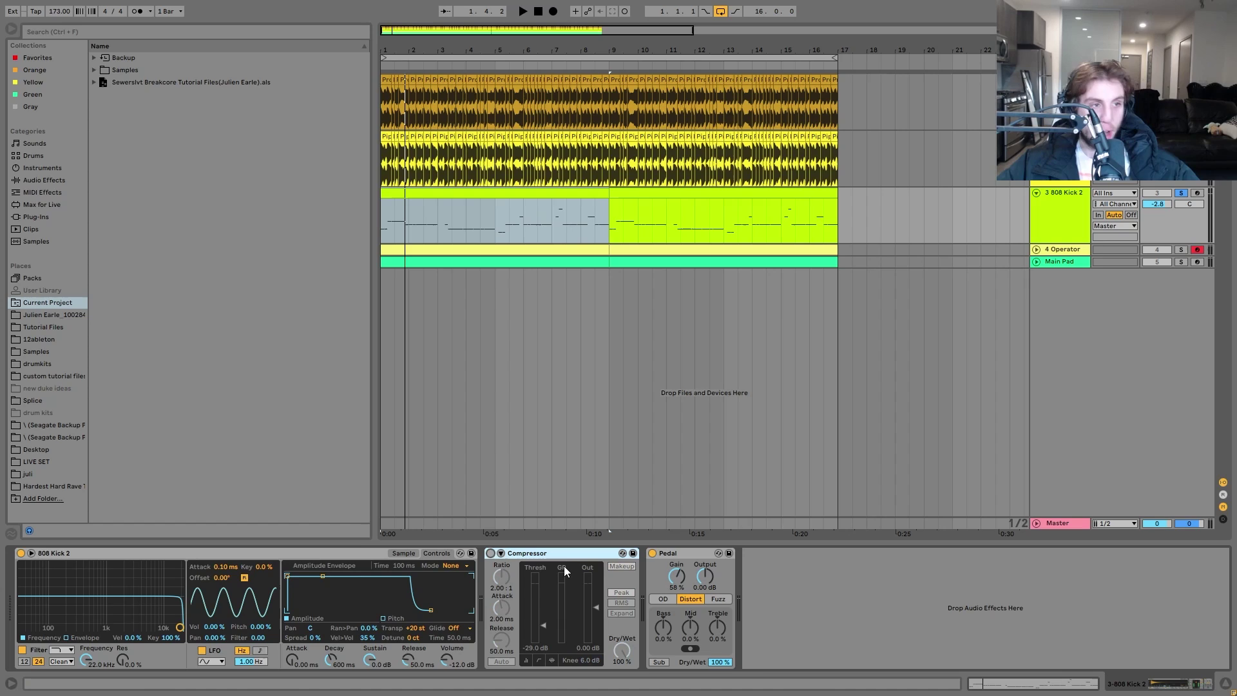
pyautogui.press('space')
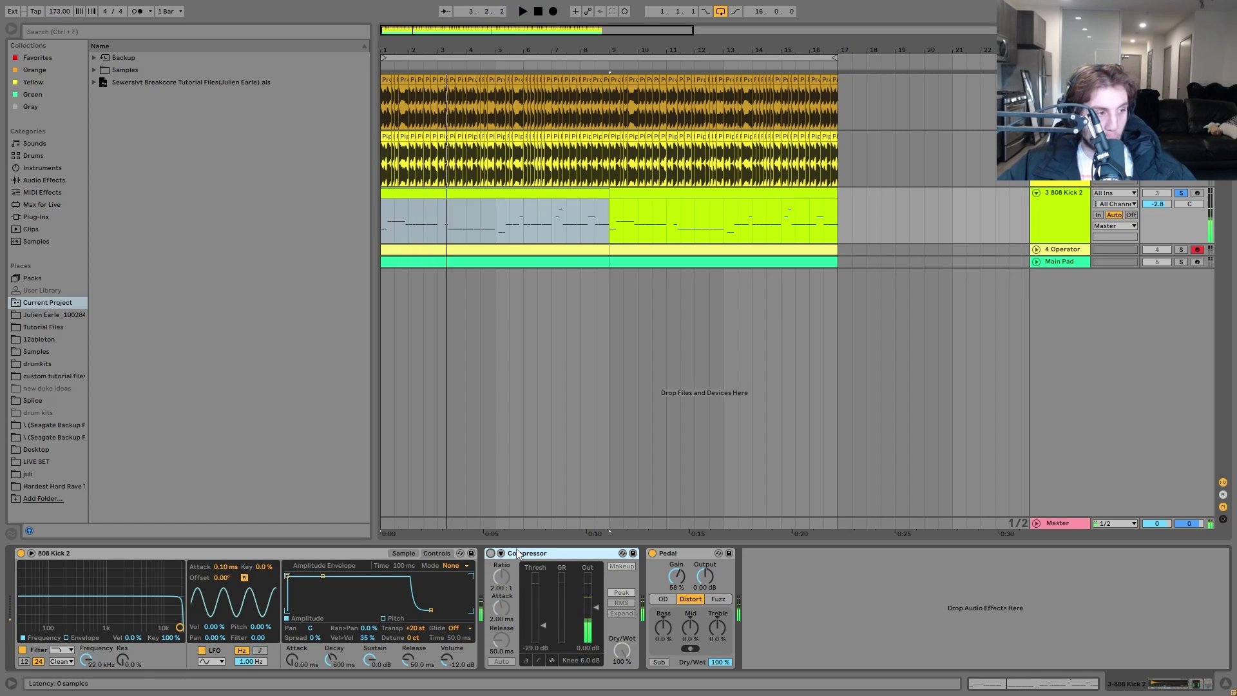
pyautogui.press('space')
pyautogui.press('space')
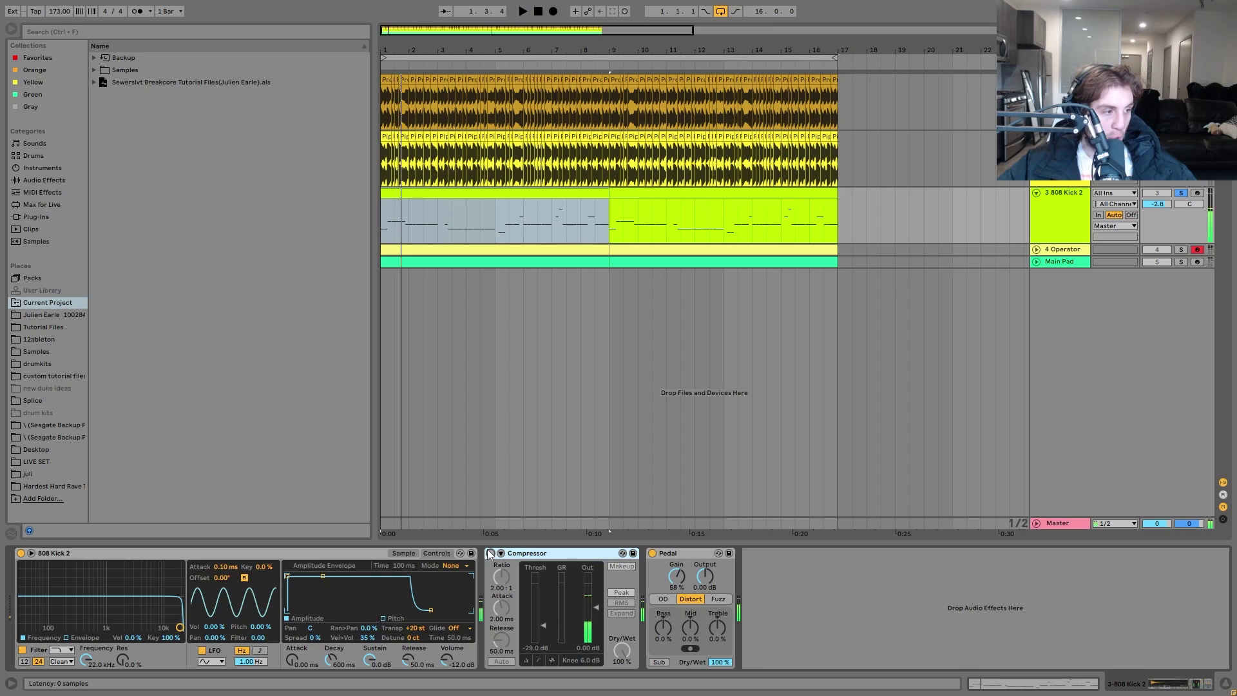
pyautogui.click(491, 554)
pyautogui.press('space')
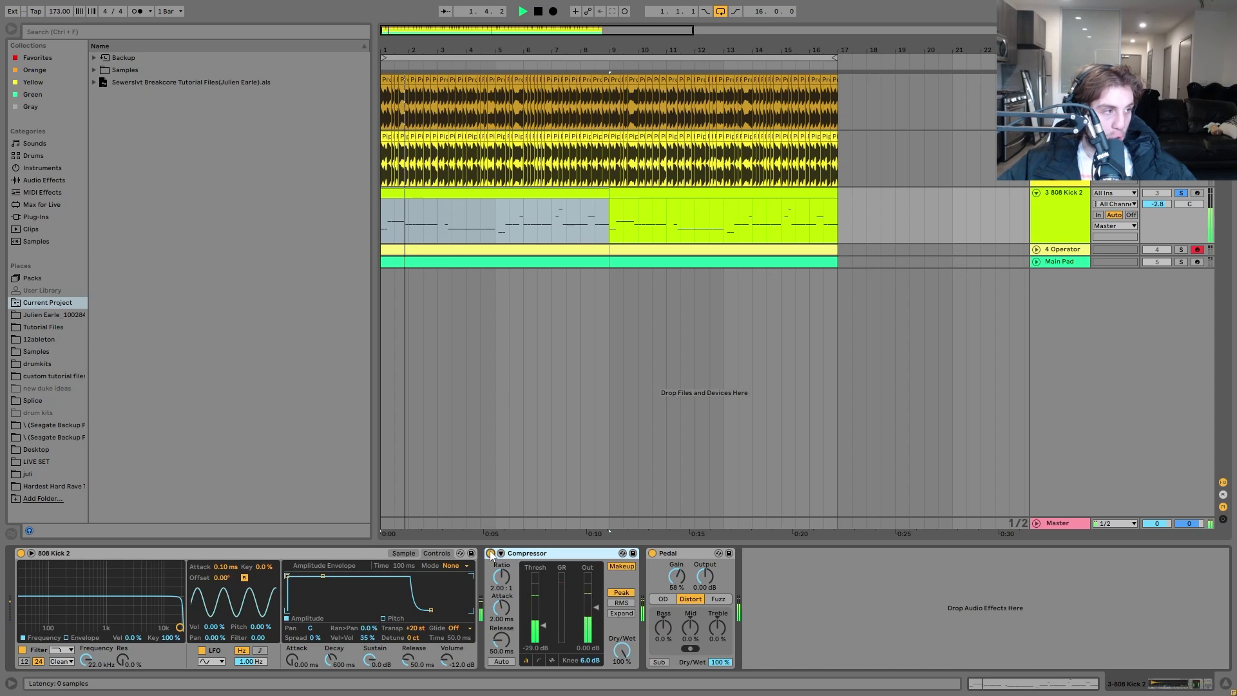
pyautogui.press('space')
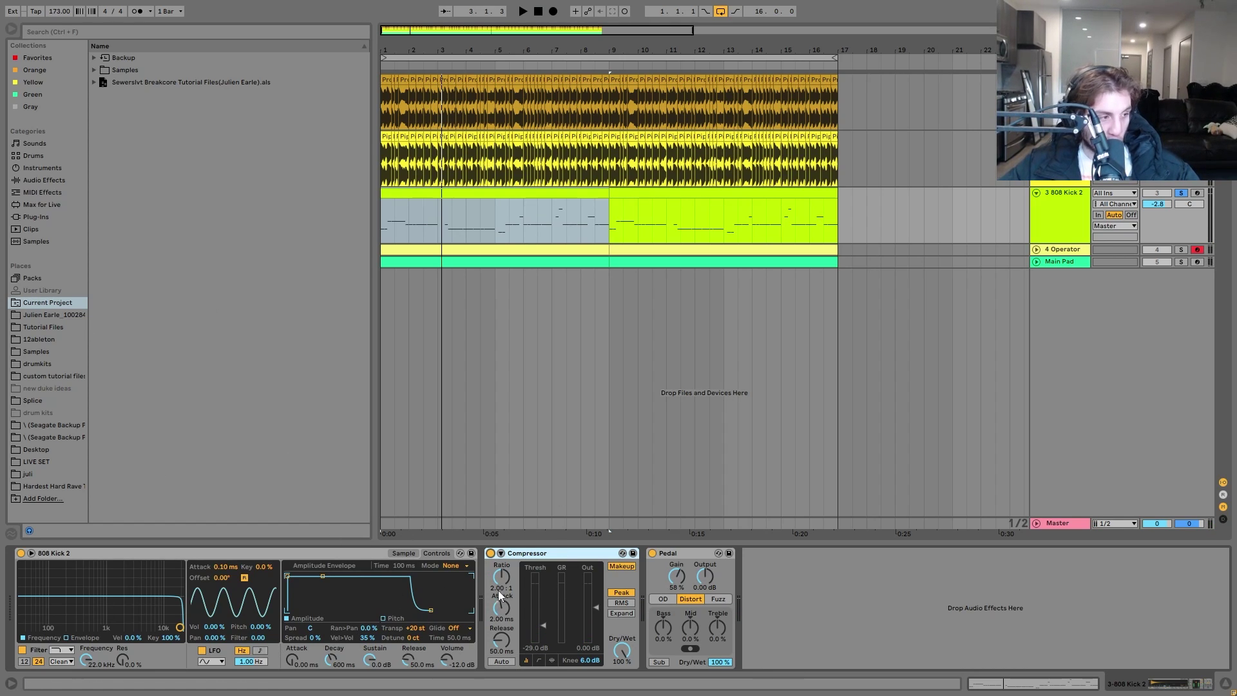
# Step: Try a higher ratio on the 808 Kick 2 Compressor during playback, and undo the change
pyautogui.press('space')
pyautogui.moveTo(499, 588); pyautogui.dragTo(497, 585)
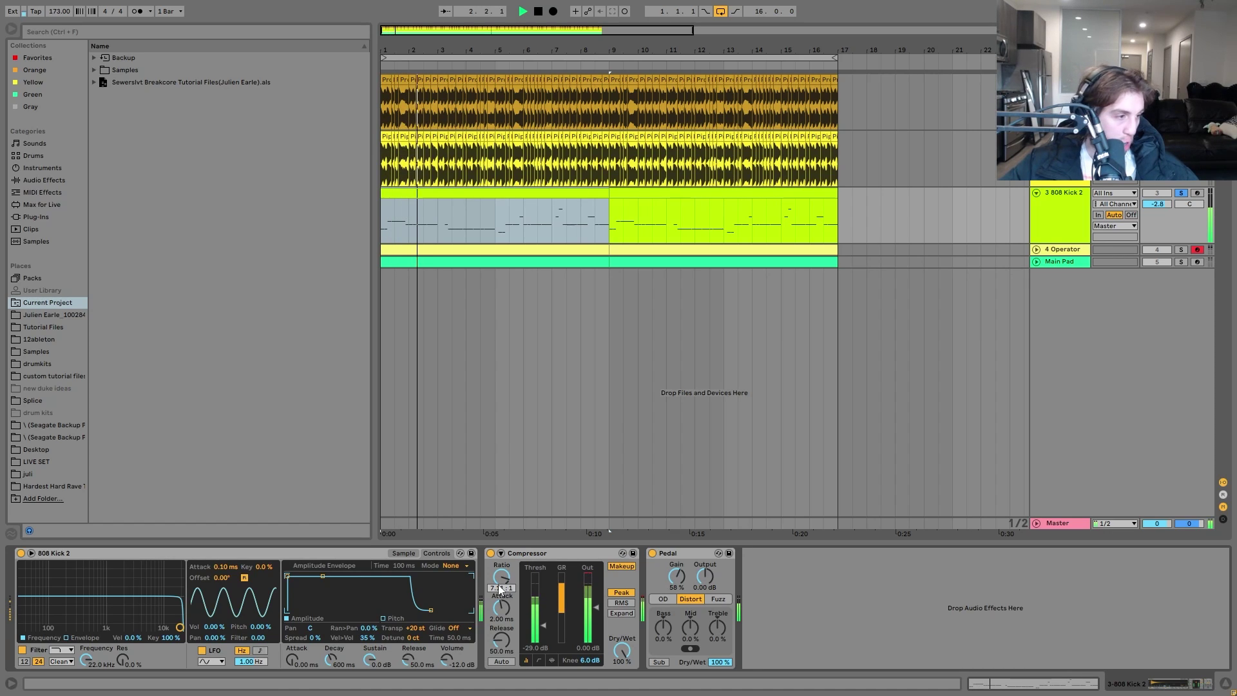
pyautogui.hotkey('ctrl', 'z')
pyautogui.press('space')
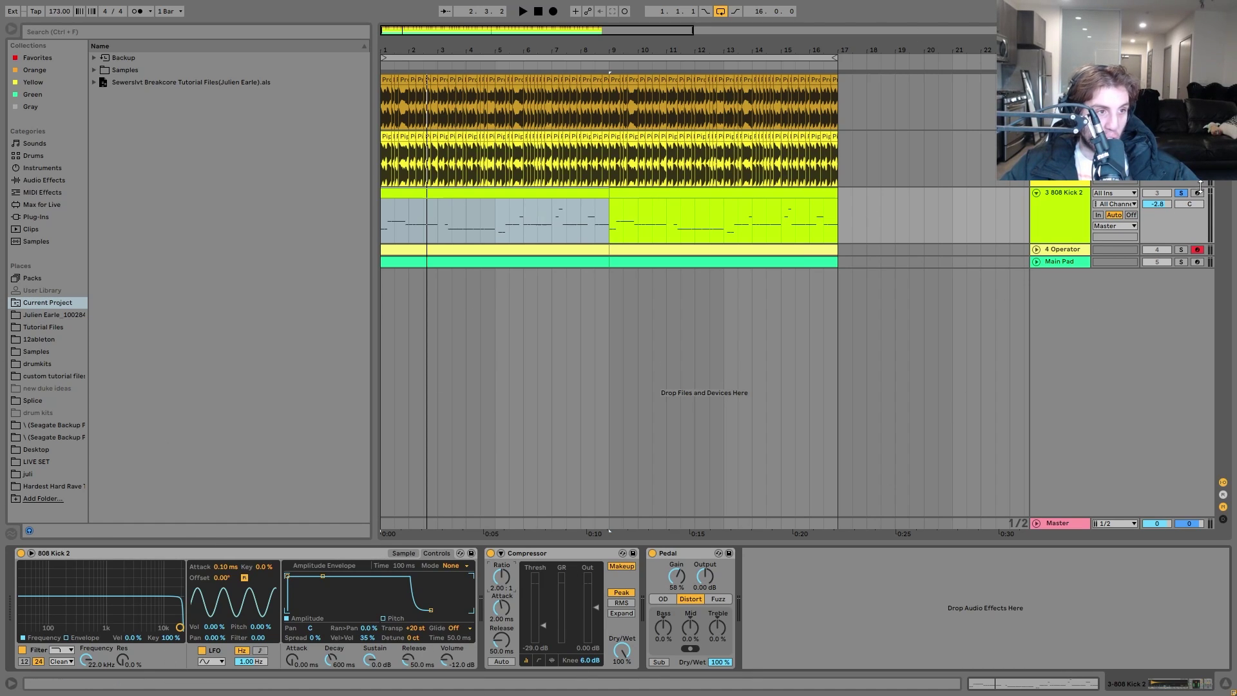
# Step: Unsolo the 808 Kick 2 track and play the full mix in Session View to check the track and master levels
pyautogui.click(1180, 193)
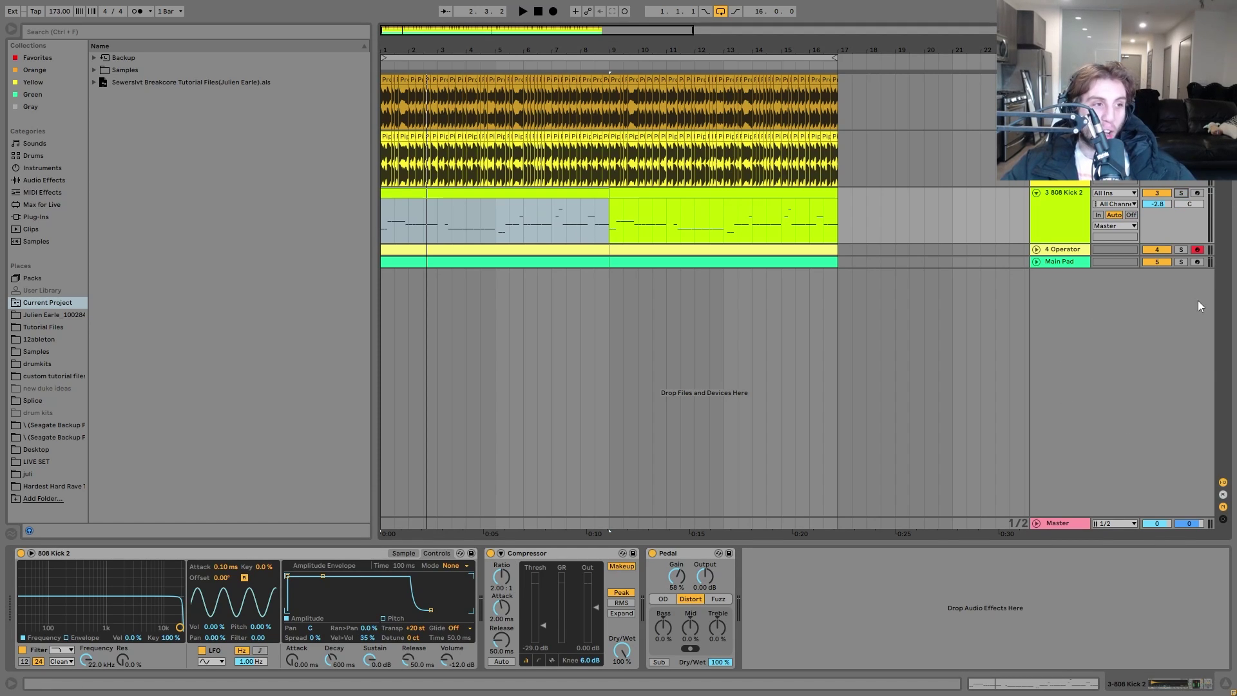
pyautogui.press('Tab')
pyautogui.press('space')
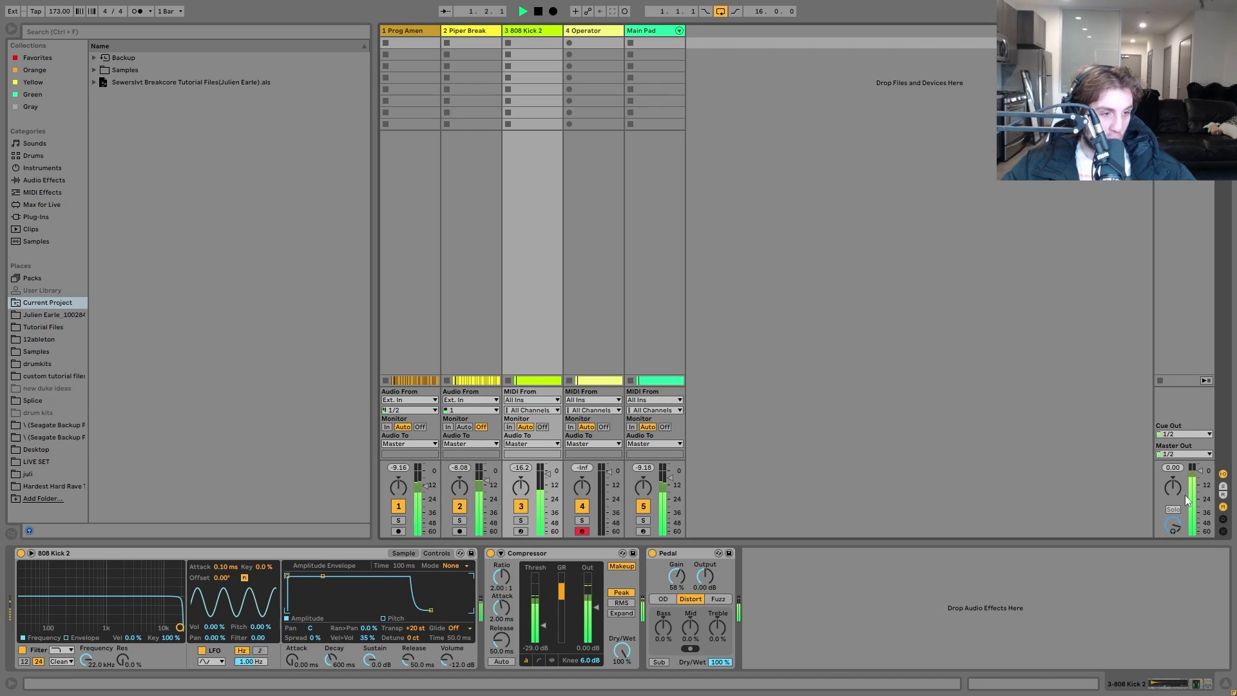
pyautogui.press('space')
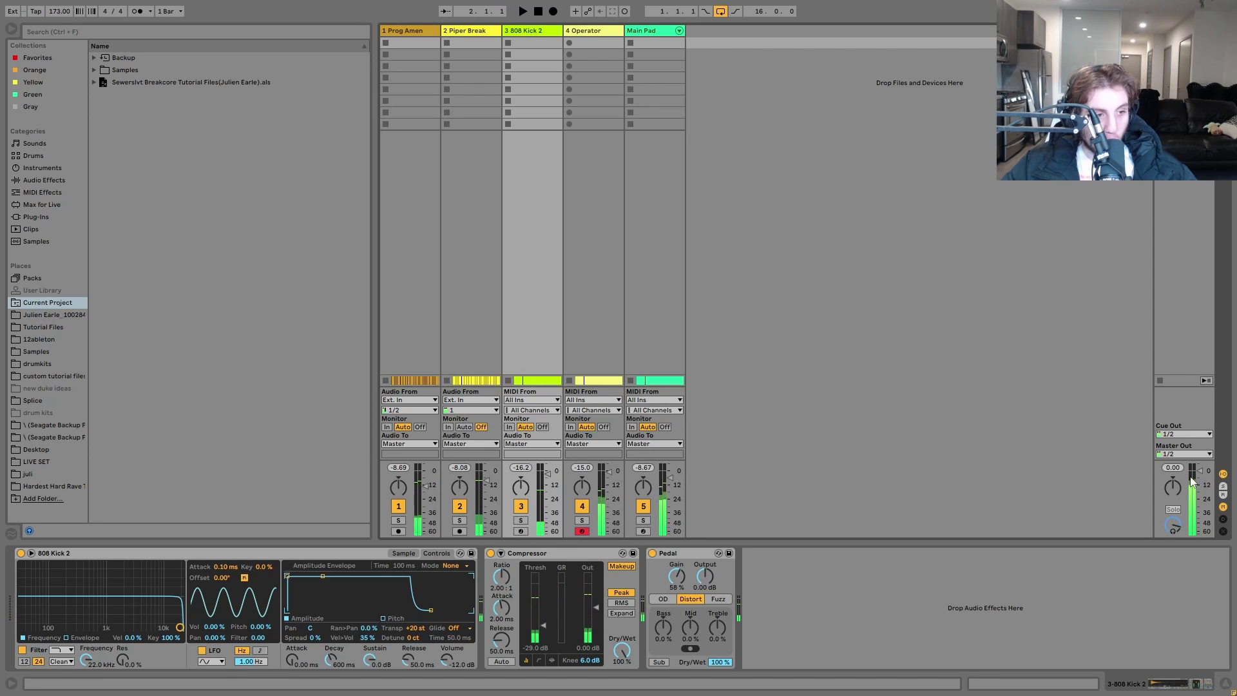
# Step: Return to Arrangement View and play the full mix from the start into bar 5
pyautogui.press('Tab')
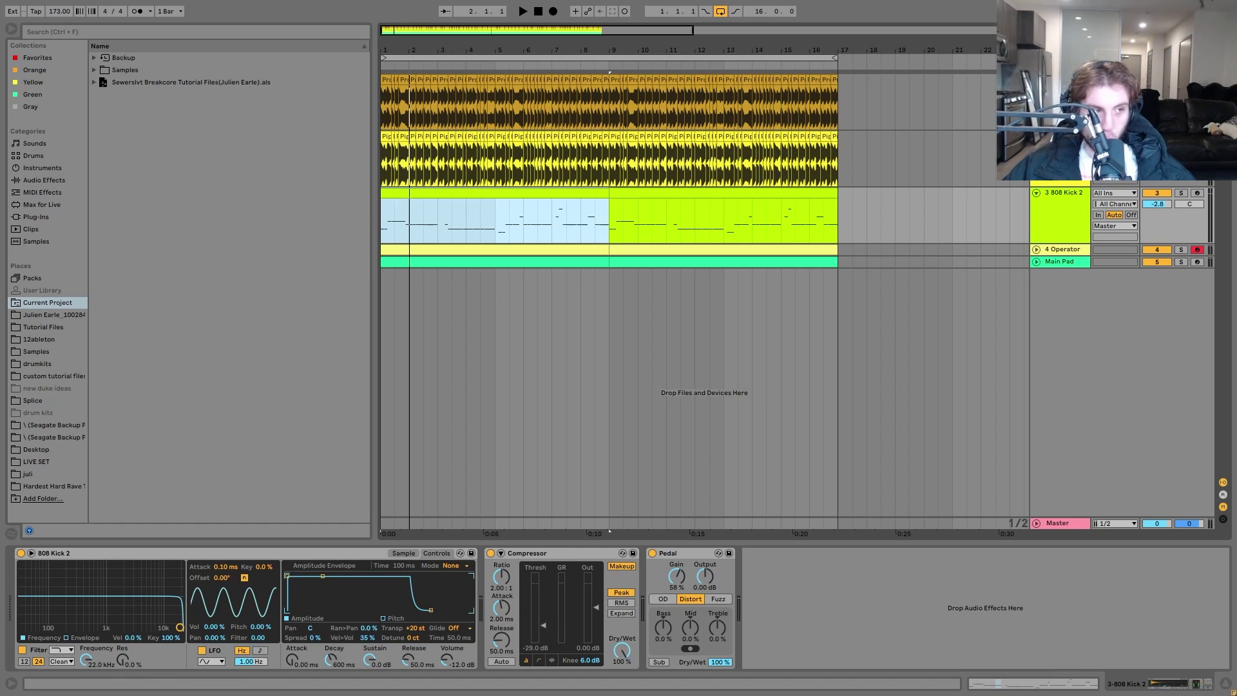
pyautogui.press('space')
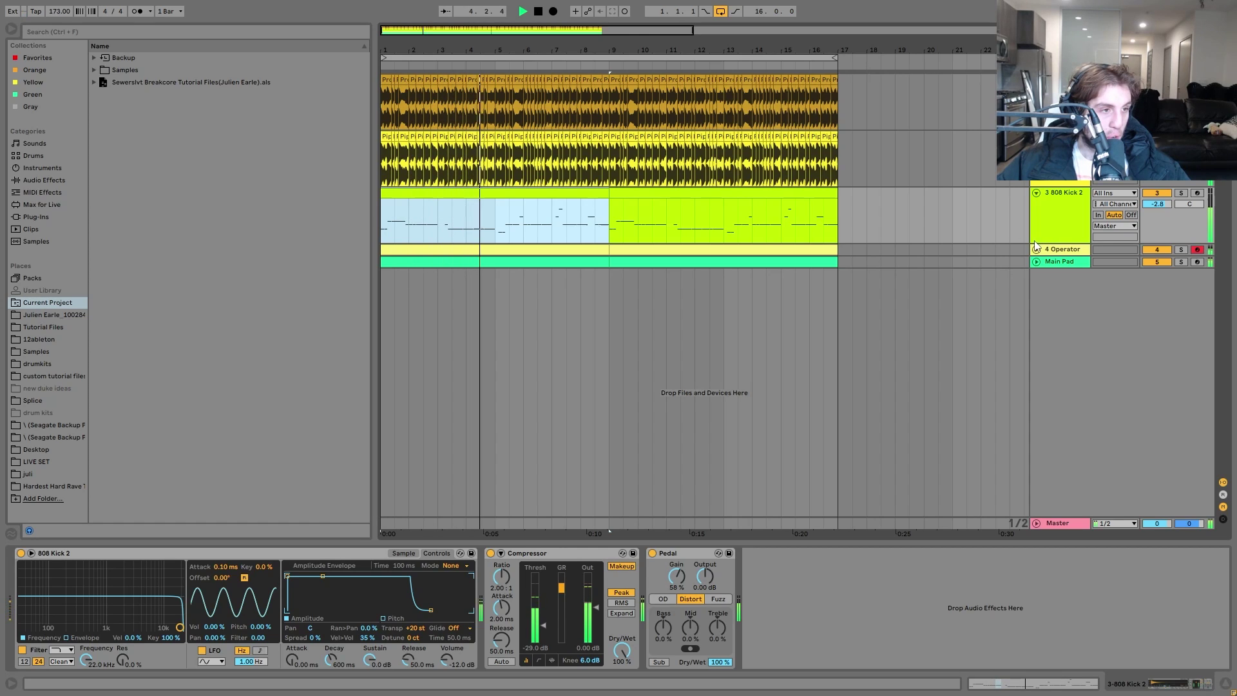
pyautogui.press('space')
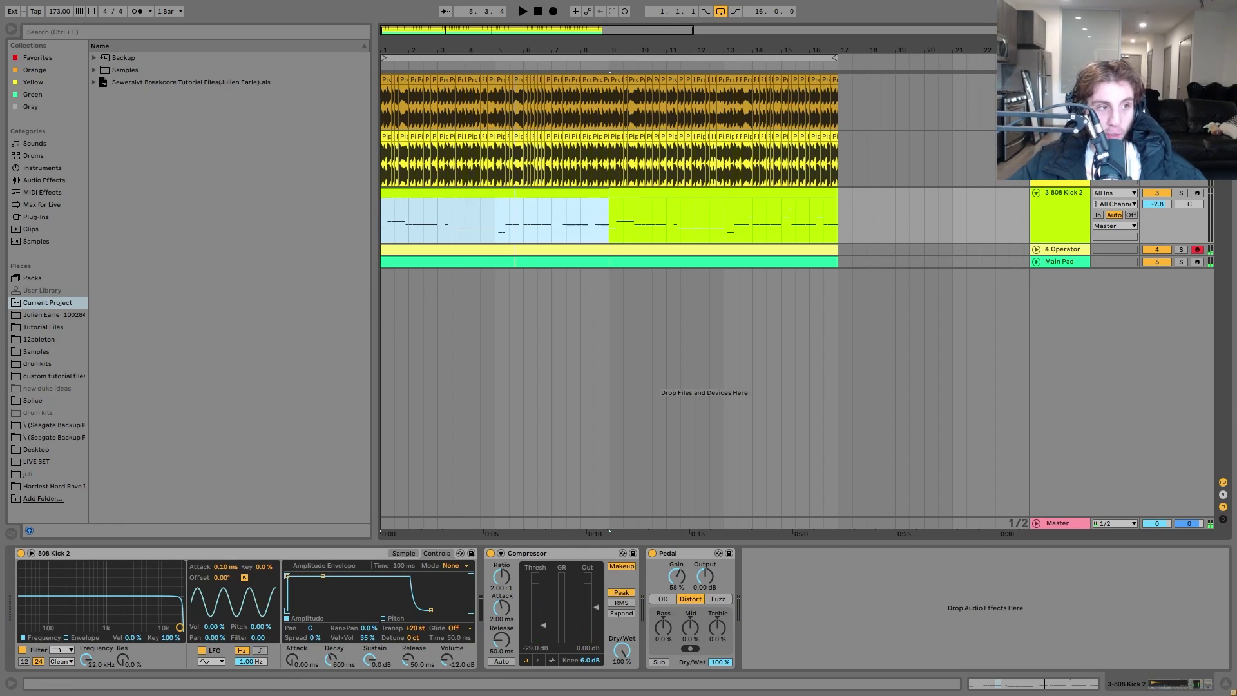
# Step: Expand the Operator and Main Pad tracks with the Operator's devices shown, and play the arrangement from the start
pyautogui.click(1041, 254)
pyautogui.click(1037, 249)
pyautogui.click(1037, 307)
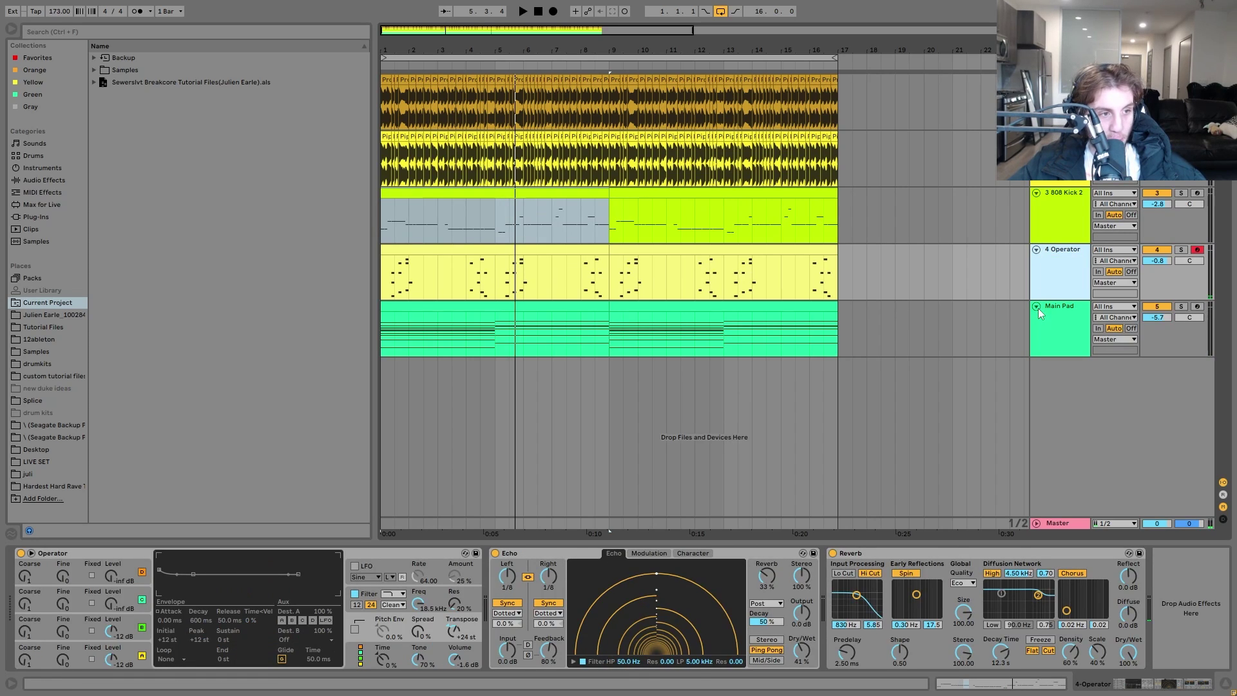
pyautogui.press('space')
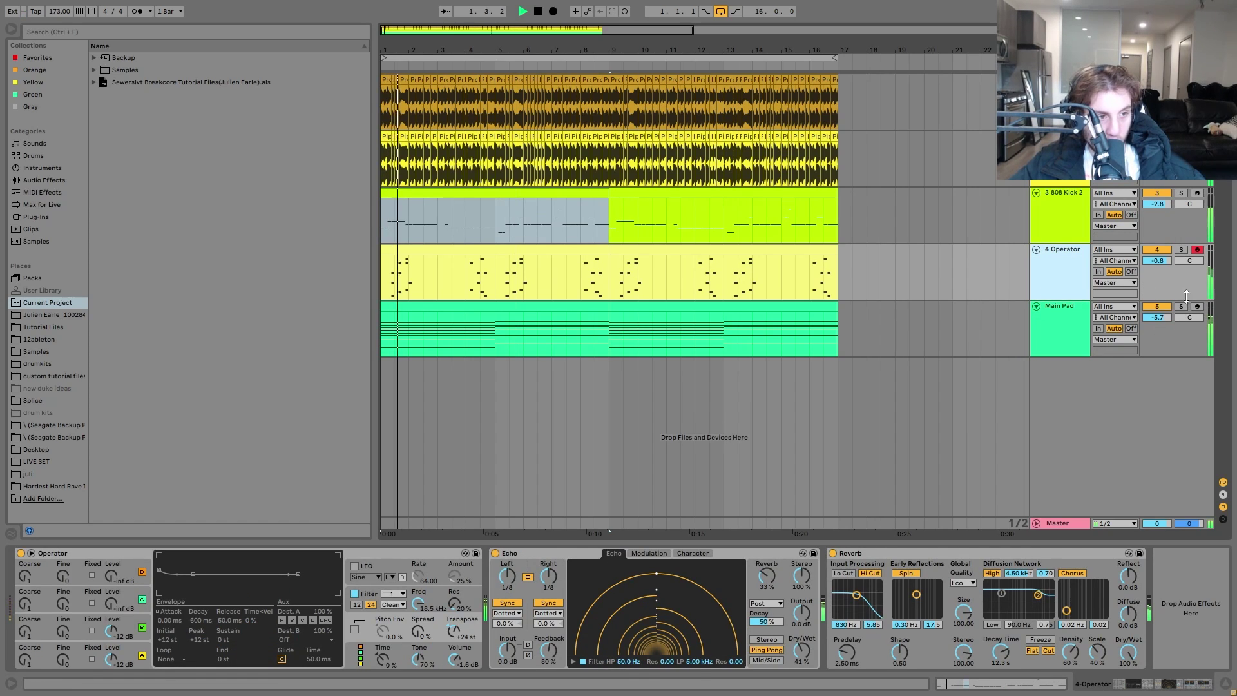
# Step: Solo the 808 Kick 2 track and audition it from the start, with the Prog Amen track's Saturator shown for the last playback
pyautogui.press('space')
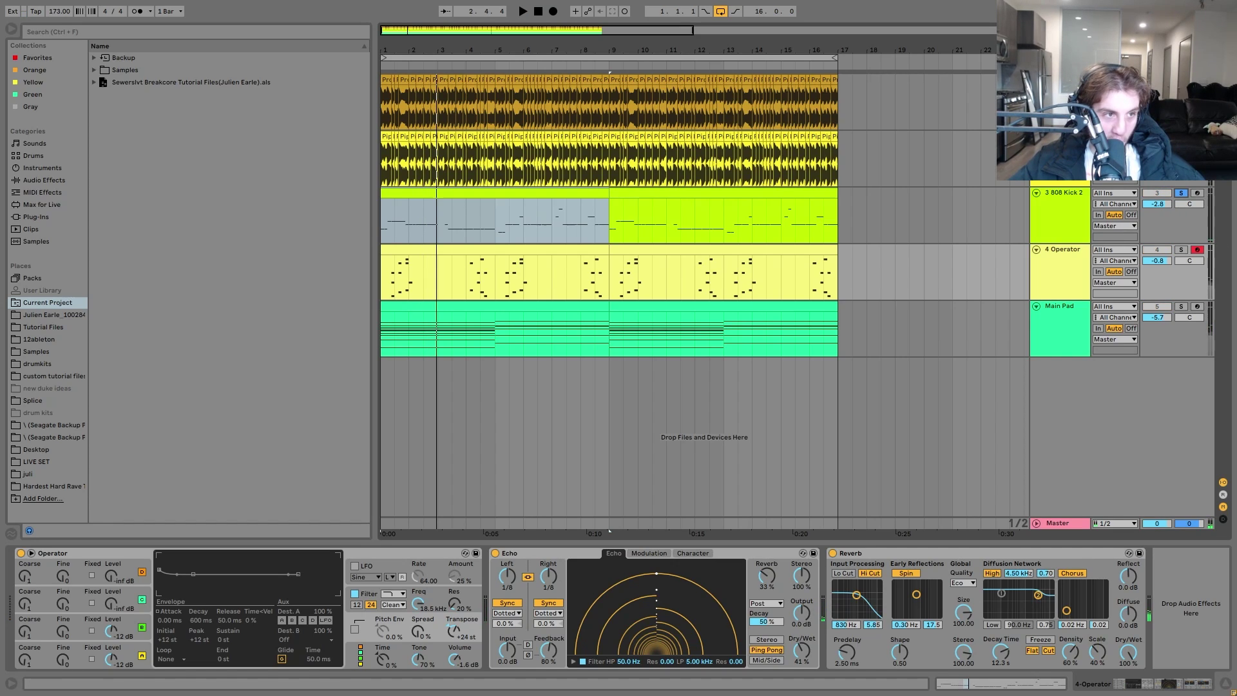
pyautogui.press('space')
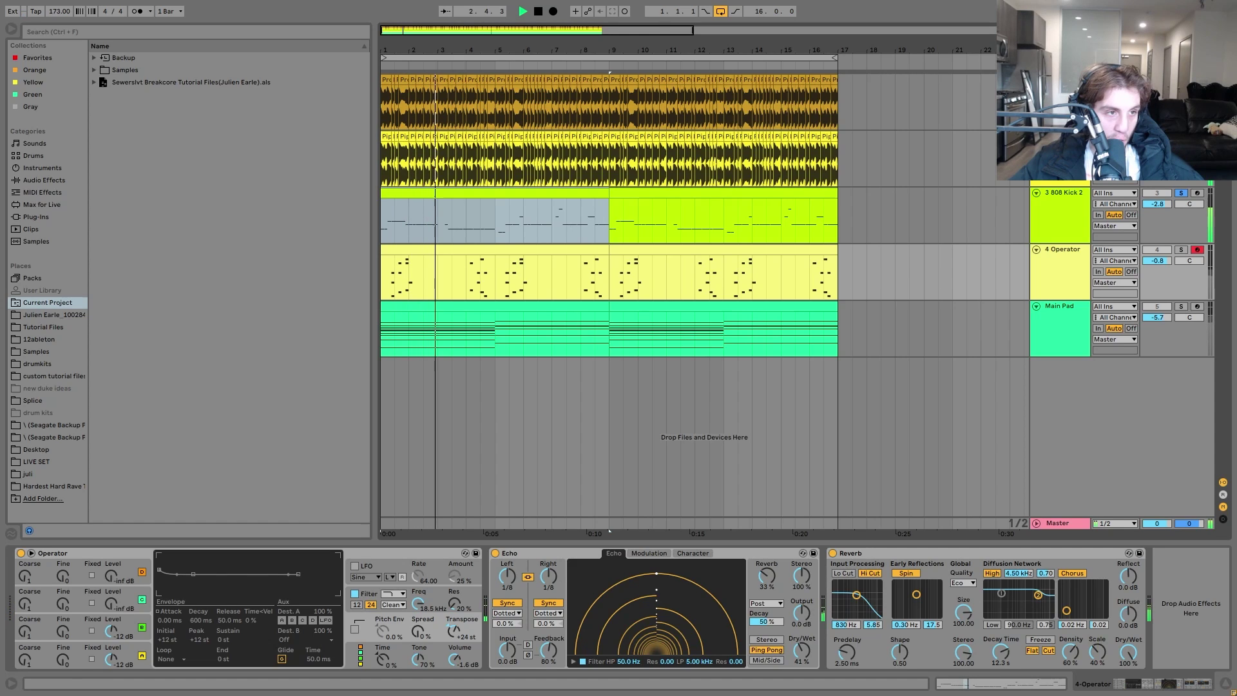
pyautogui.press('space')
pyautogui.click(1060, 80)
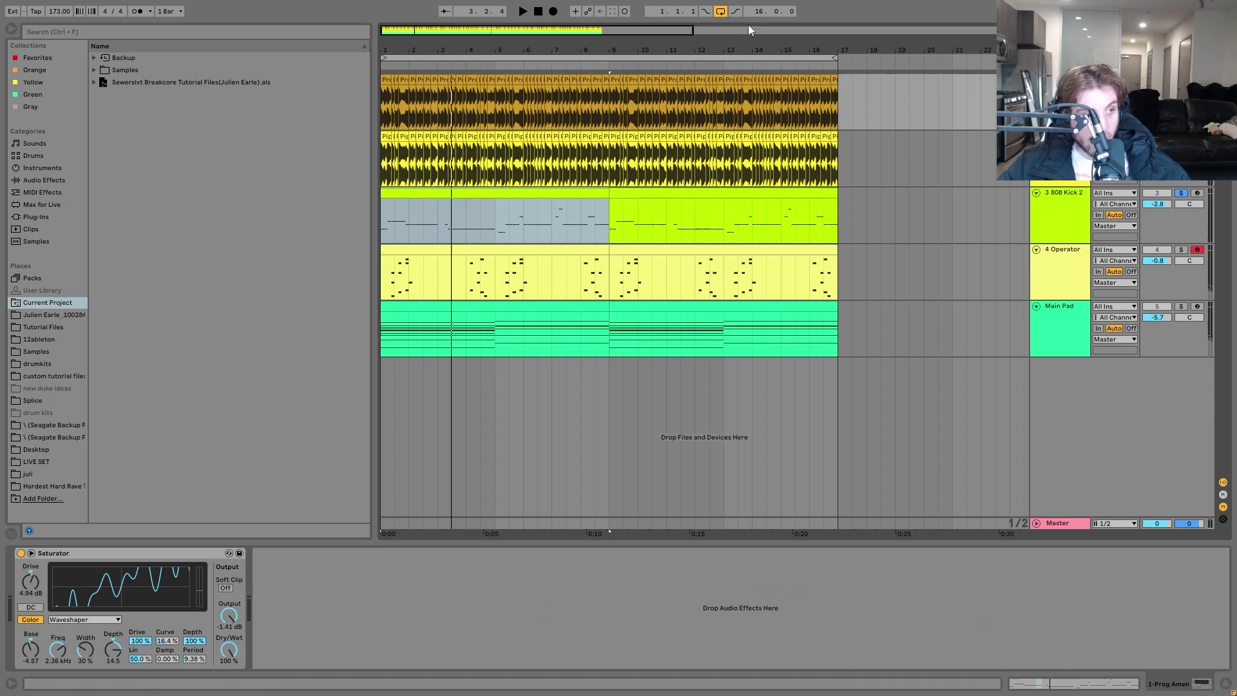
pyautogui.press('space')
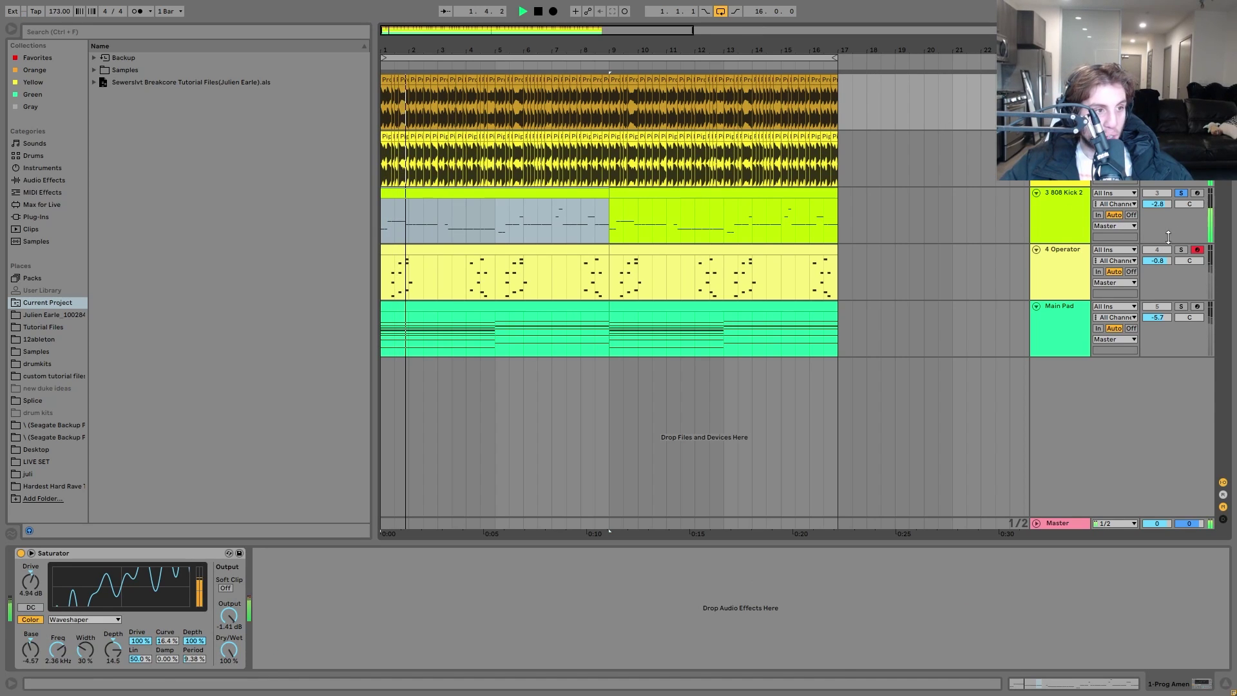
# Step: Unsolo the 808 Kick 2 track, show its devices, and play the full mix from the start
pyautogui.click(1184, 193)
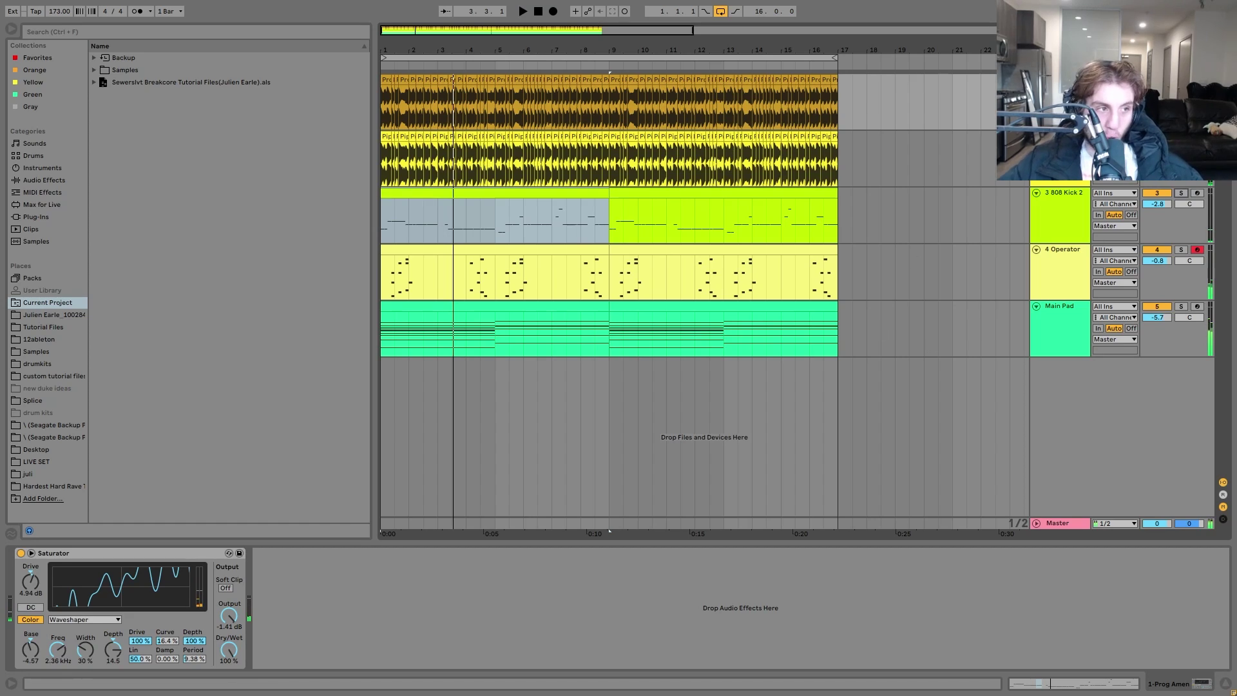
pyautogui.click(1054, 210)
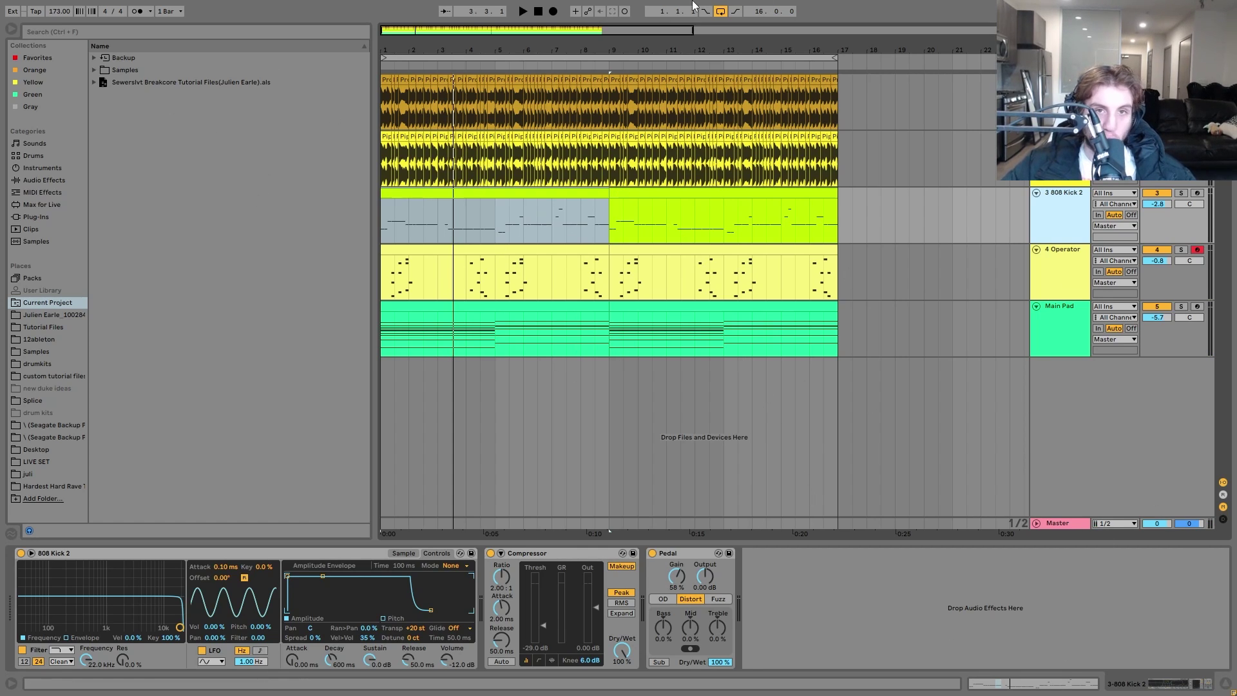
pyautogui.press('space')
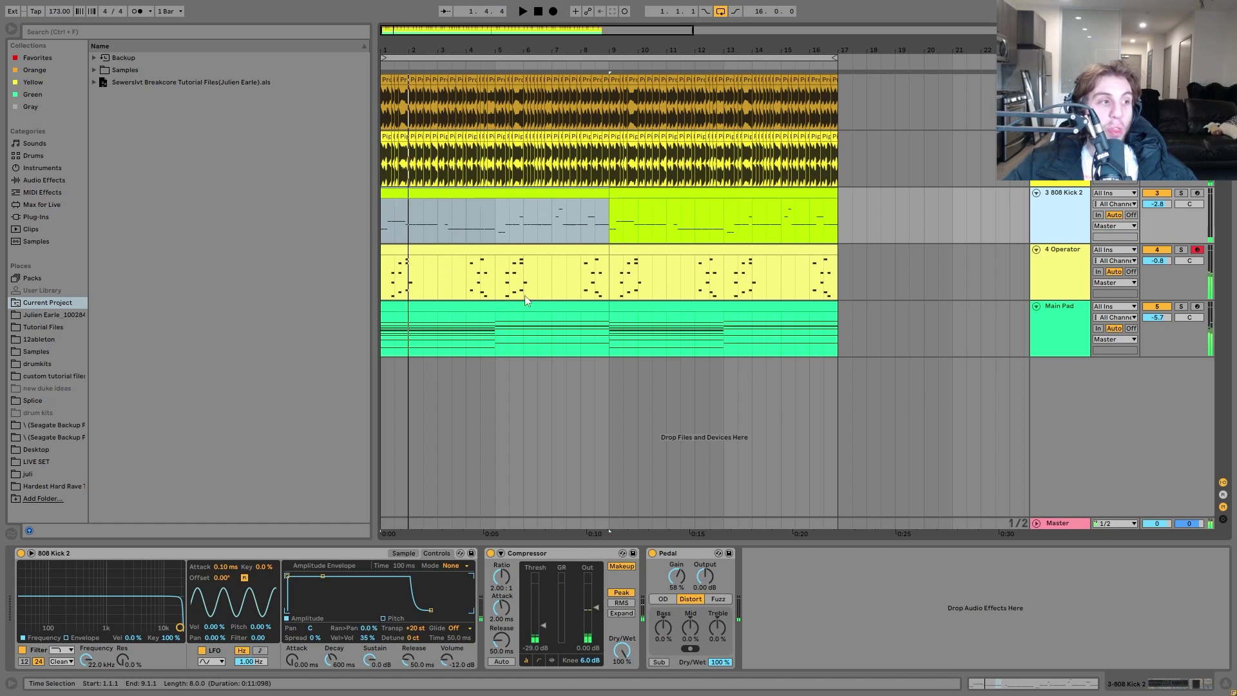
# Step: Solo the Operator track, play it from the start, and turn off its Reverb and Echo during playback
pyautogui.click(1061, 271)
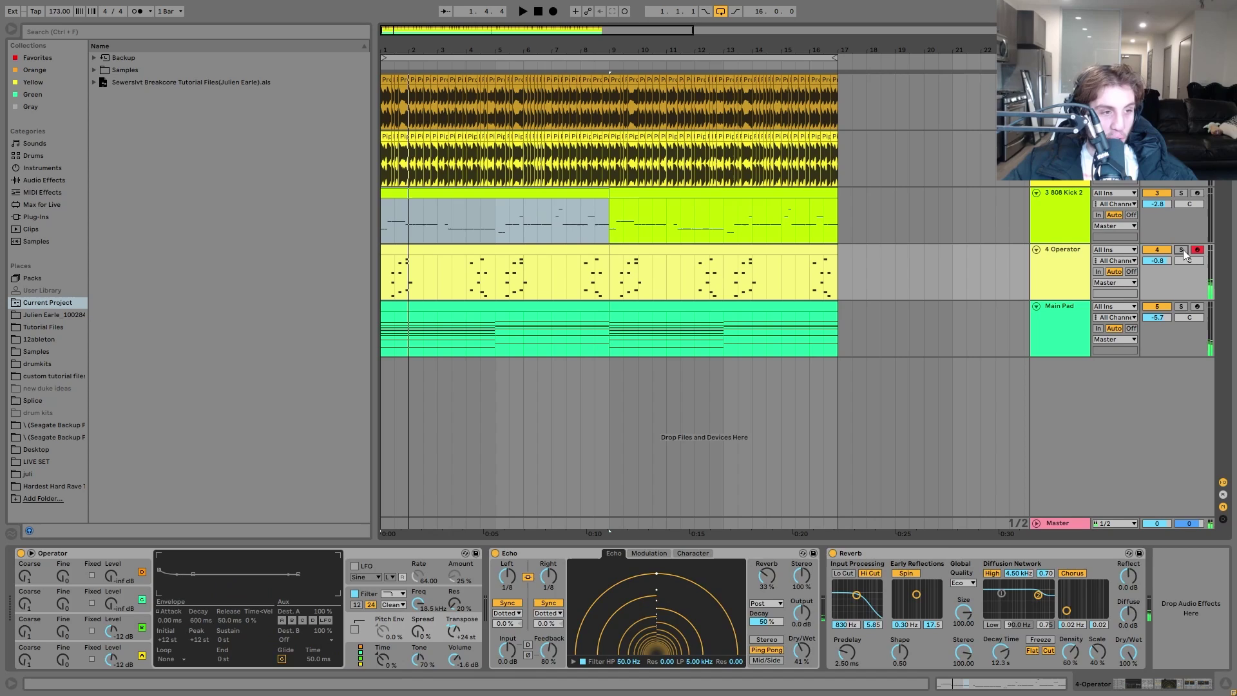
pyautogui.click(397, 251)
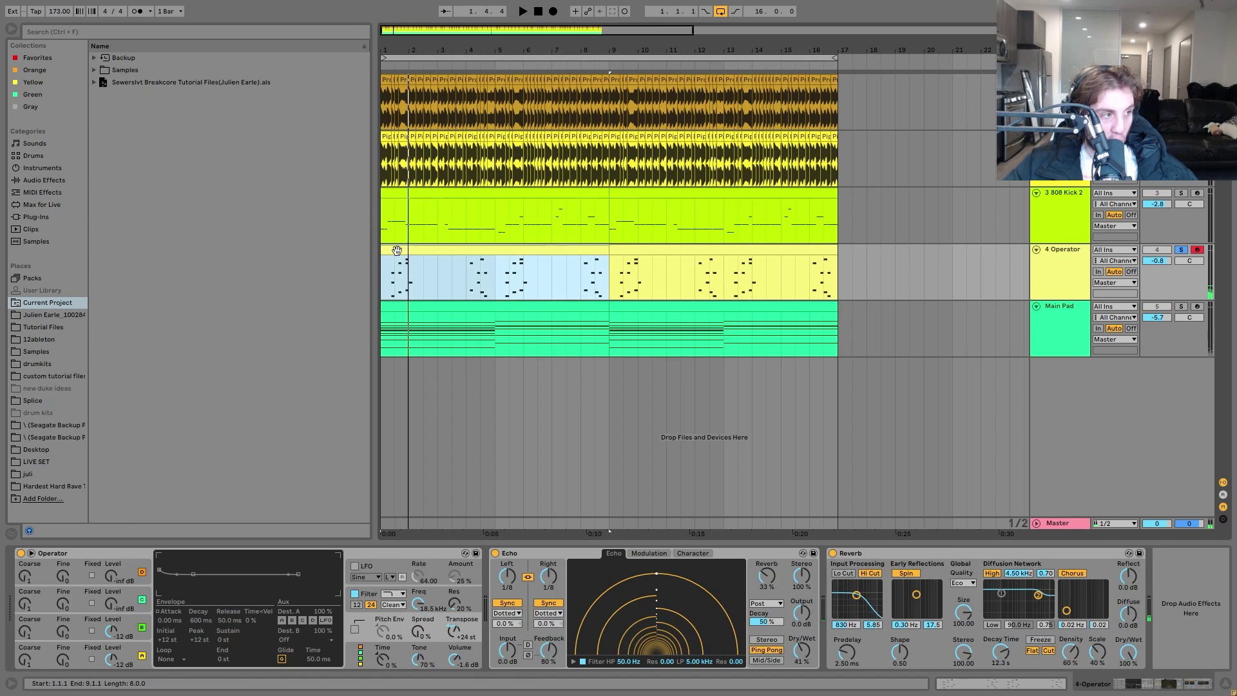
pyautogui.press('space')
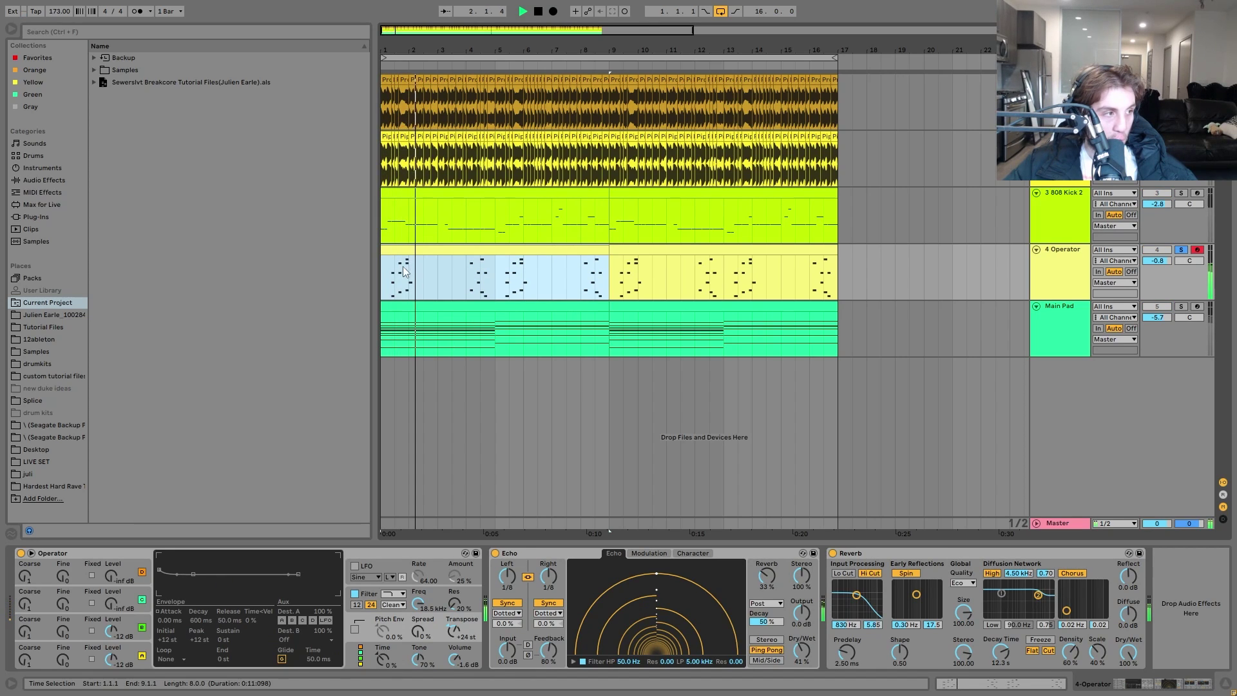
pyautogui.click(833, 553)
pyautogui.click(495, 553)
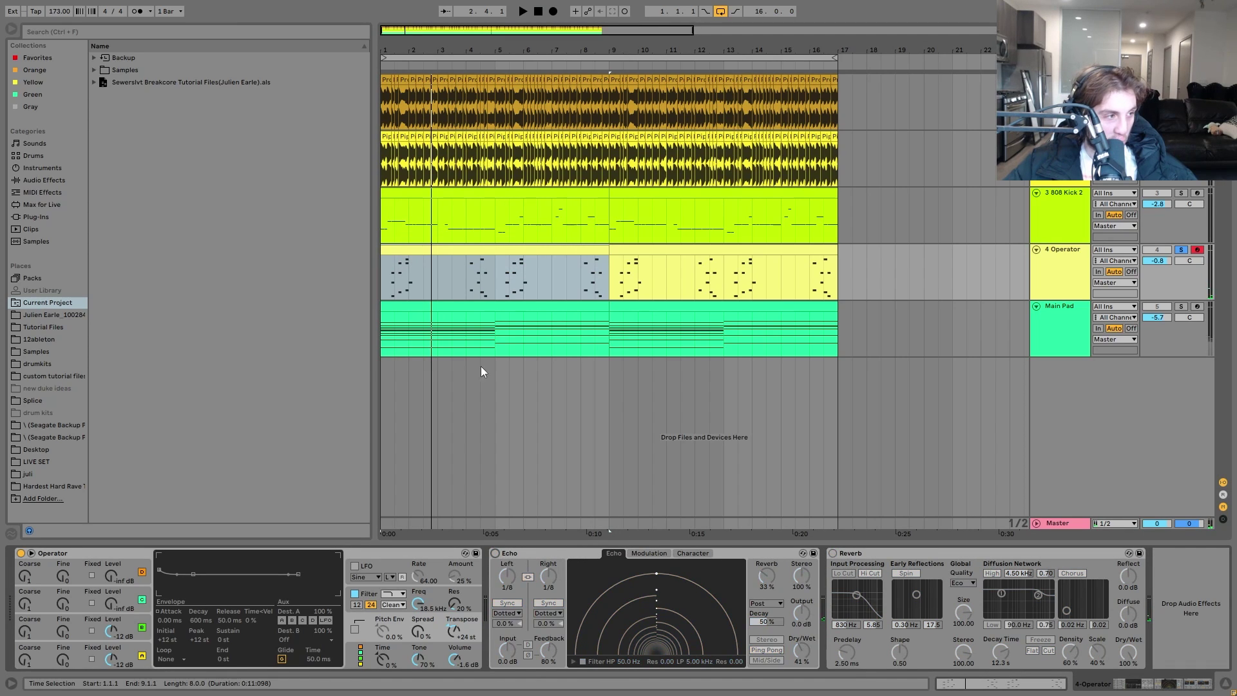
# Step: Play the first Operator clip with its notes open, and turn off Fold to show the full piano roll
pyautogui.doubleClick(419, 257)
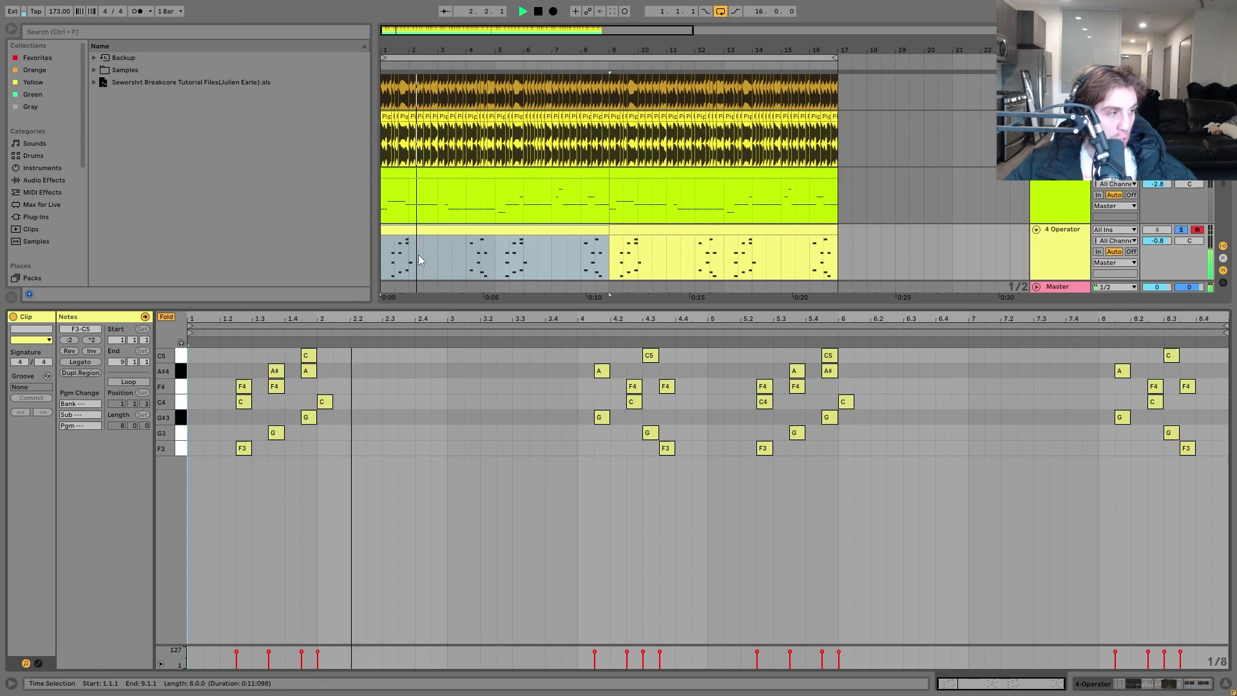
pyautogui.click(168, 318)
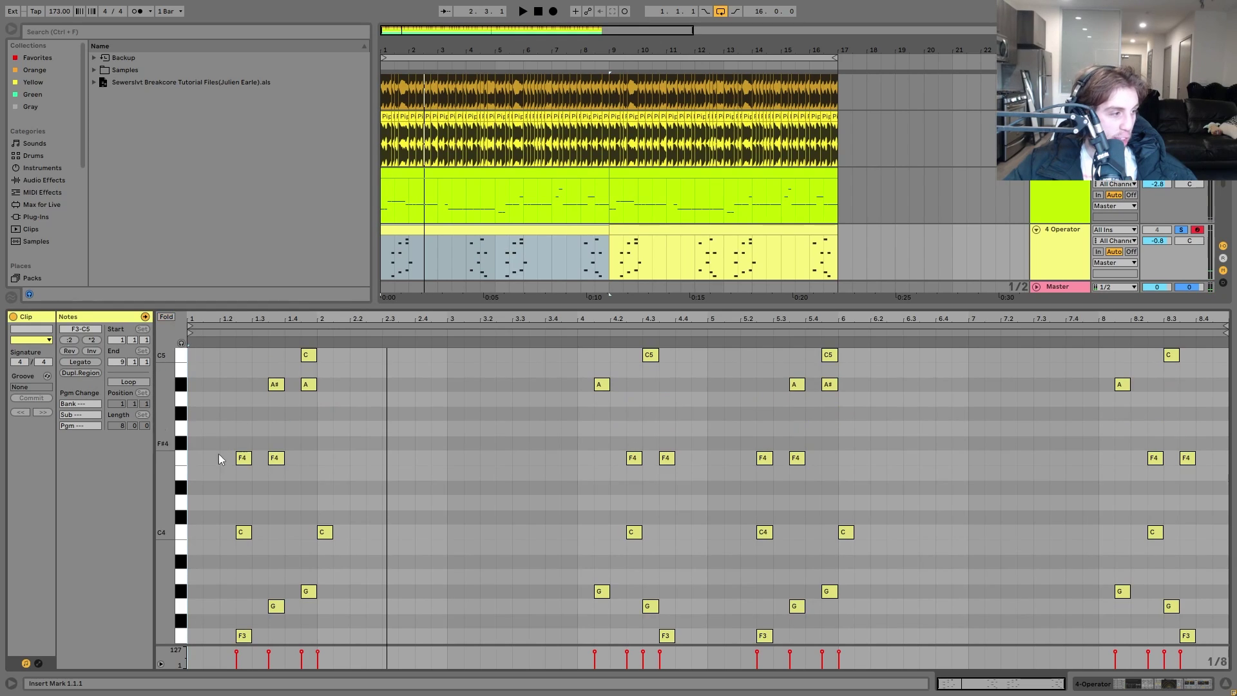
pyautogui.scroll(-2, 219, 454)
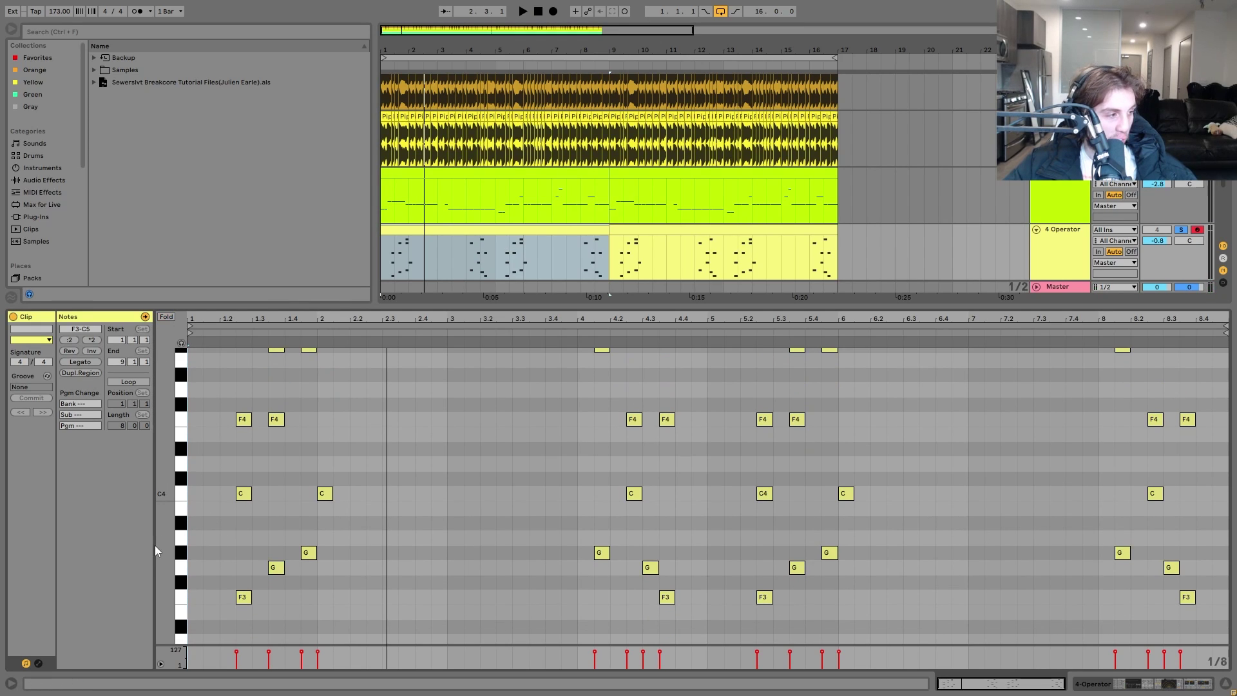
pyautogui.moveTo(163, 552)
pyautogui.mouseDown()
pyautogui.moveTo(132, 552)
pyautogui.moveTo(158, 552)
pyautogui.mouseUp()
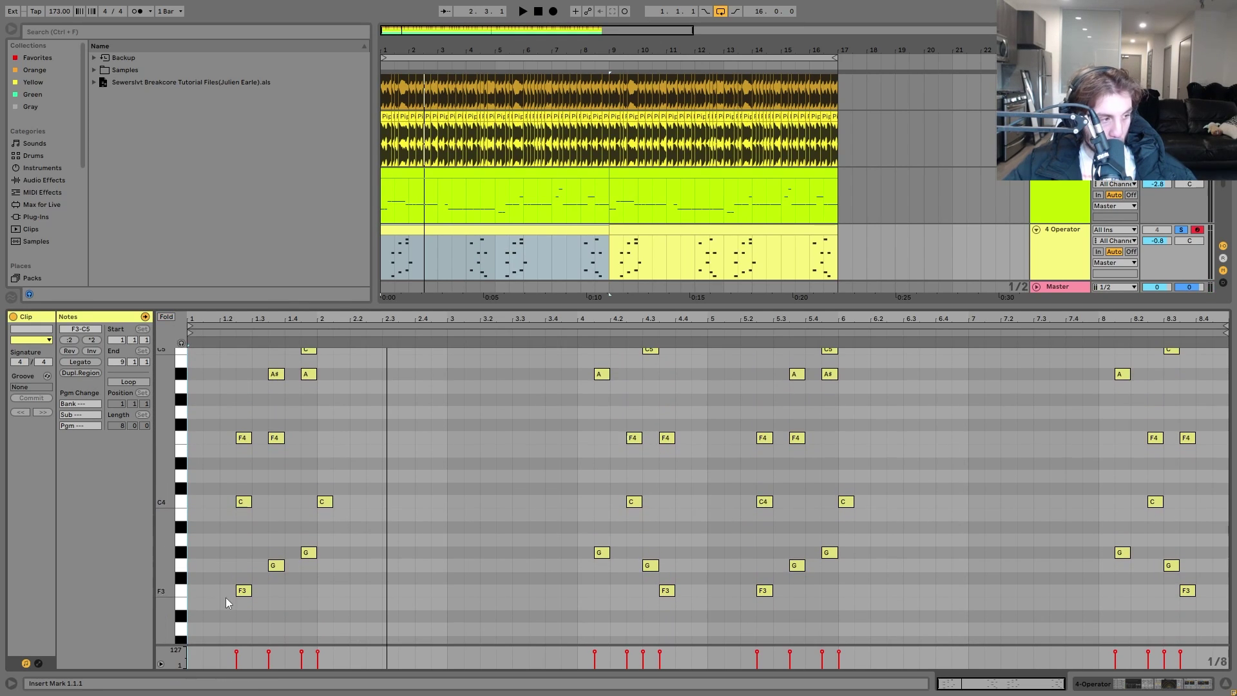
# Step: Examine the Operator clip's lower, middle and upper note lines in bar 1, from F3 up to C5
pyautogui.click(241, 624)
pyautogui.click(277, 567)
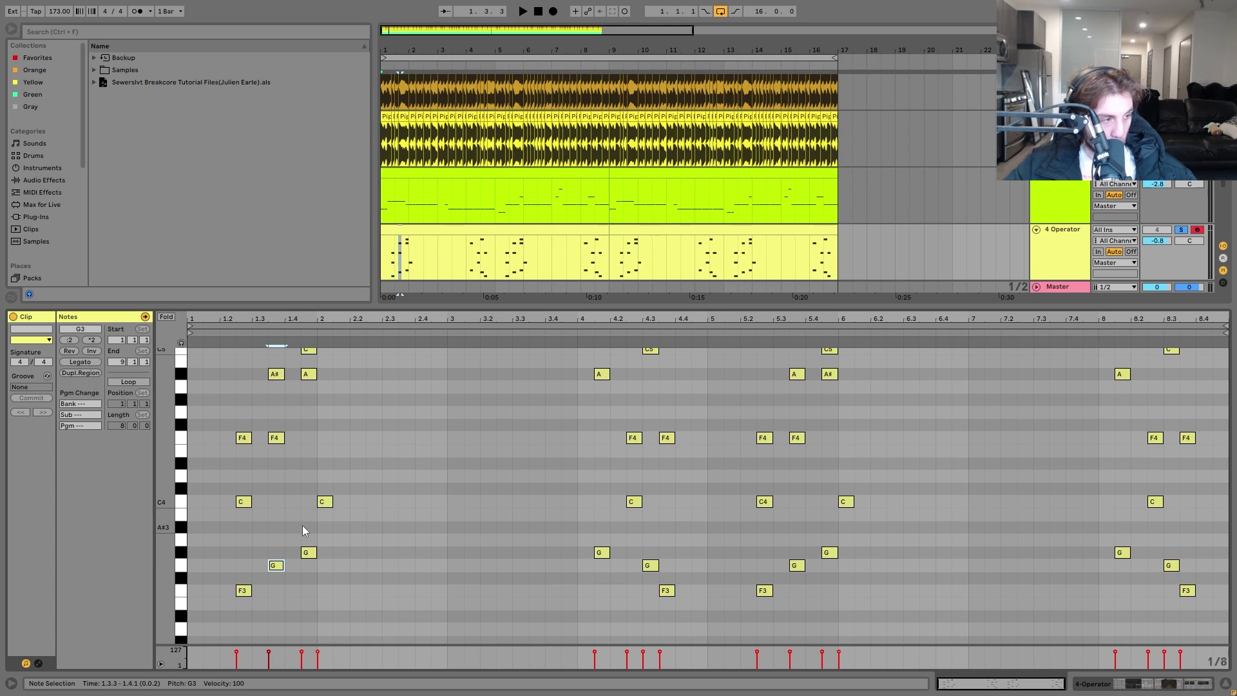
pyautogui.click(323, 502)
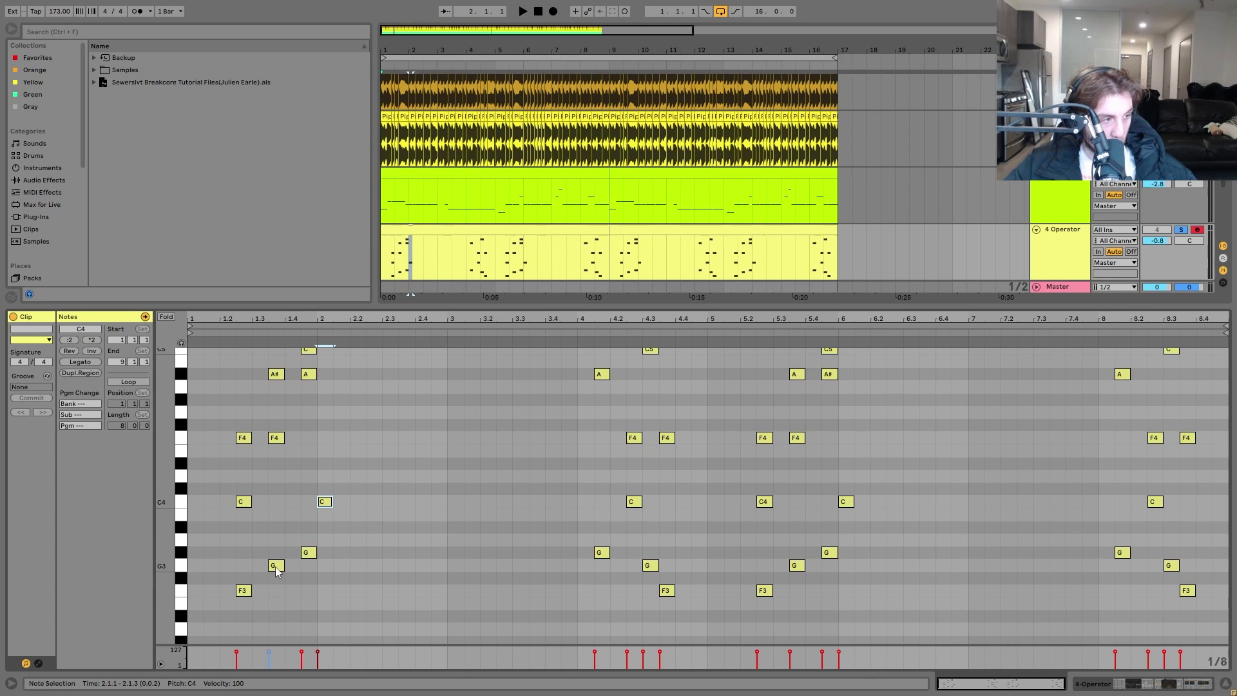
pyautogui.scroll(4, 161, 530)
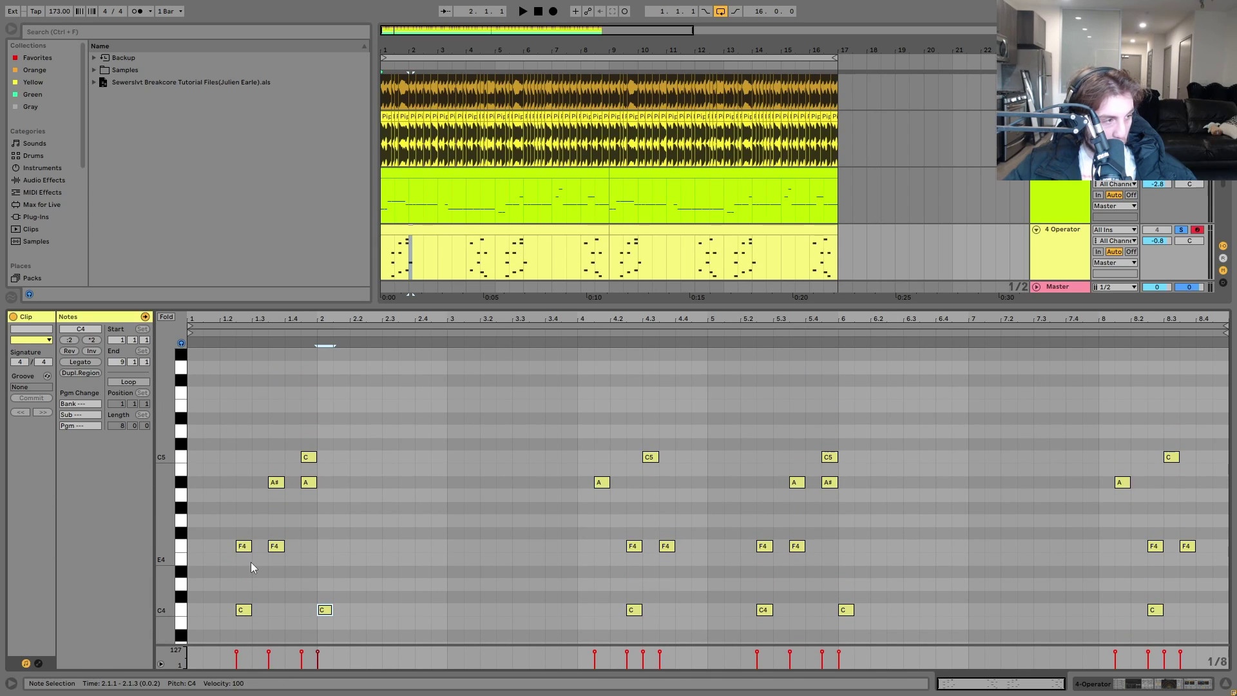
pyautogui.click(244, 610)
pyautogui.scroll(-4, 255, 599)
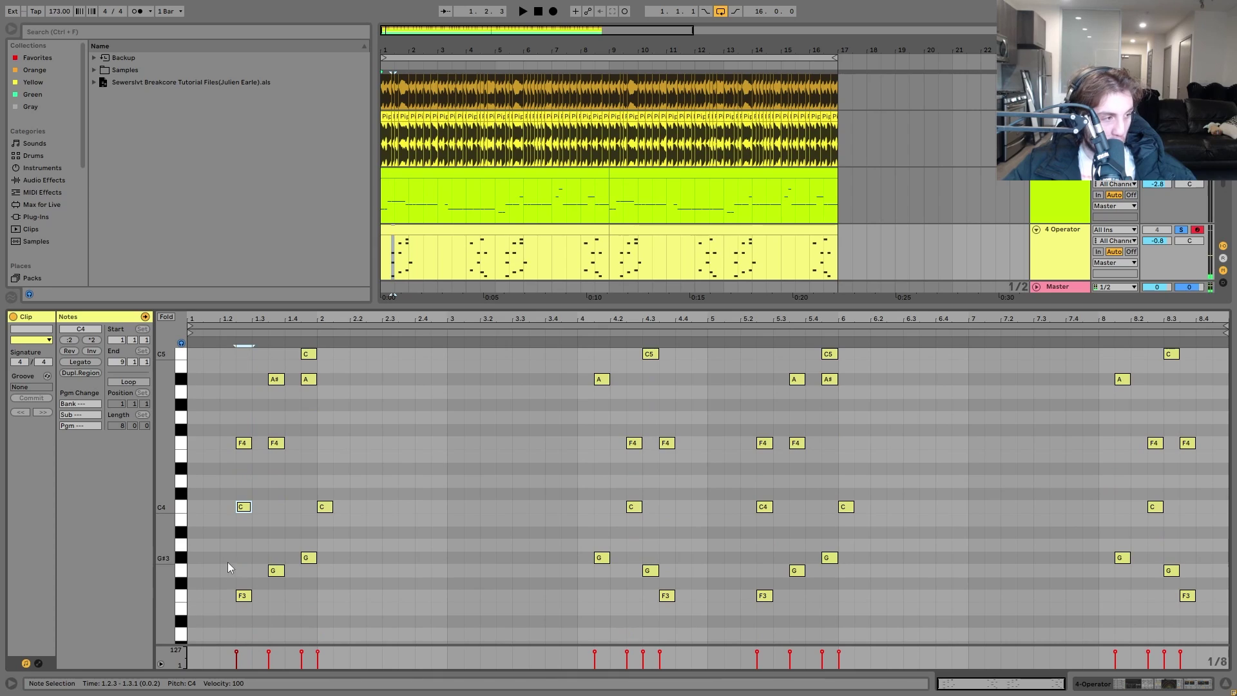
pyautogui.moveTo(287, 533)
pyautogui.mouseDown()
pyautogui.moveTo(313, 568)
pyautogui.moveTo(322, 483)
pyautogui.mouseUp()
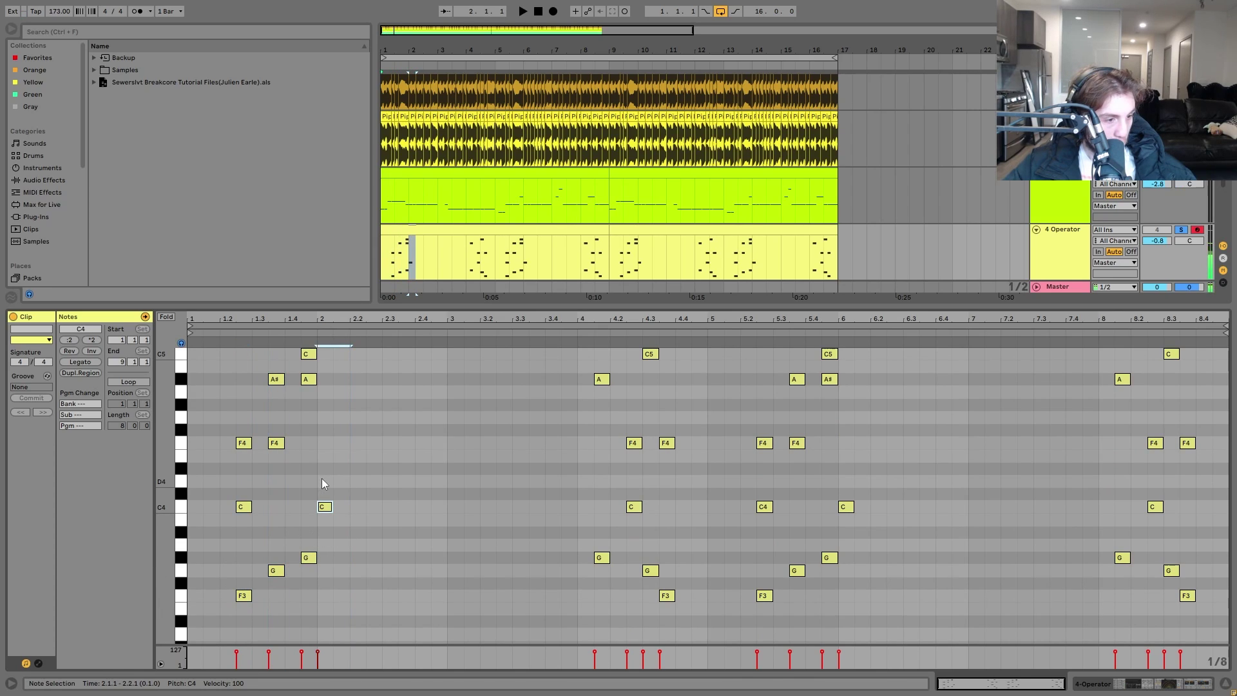
pyautogui.click(240, 551)
pyautogui.moveTo(279, 454); pyautogui.dragTo(311, 378)
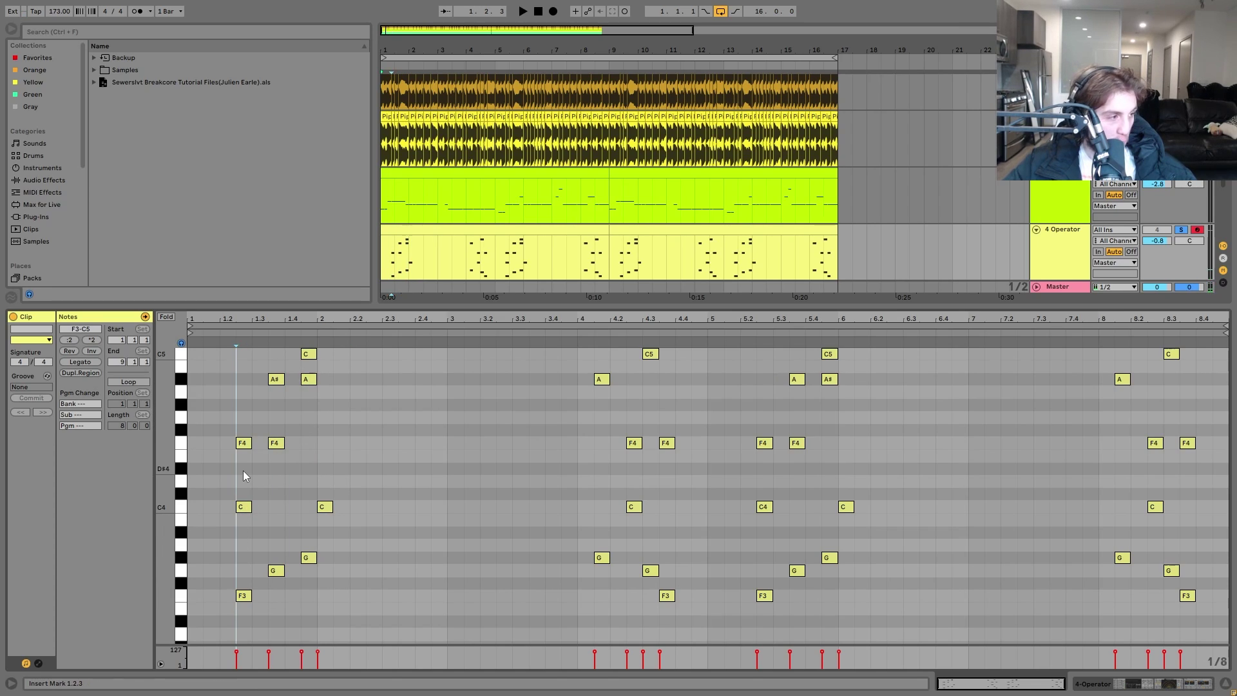
pyautogui.moveTo(268, 405); pyautogui.dragTo(305, 350)
pyautogui.scroll(2, 373, 435)
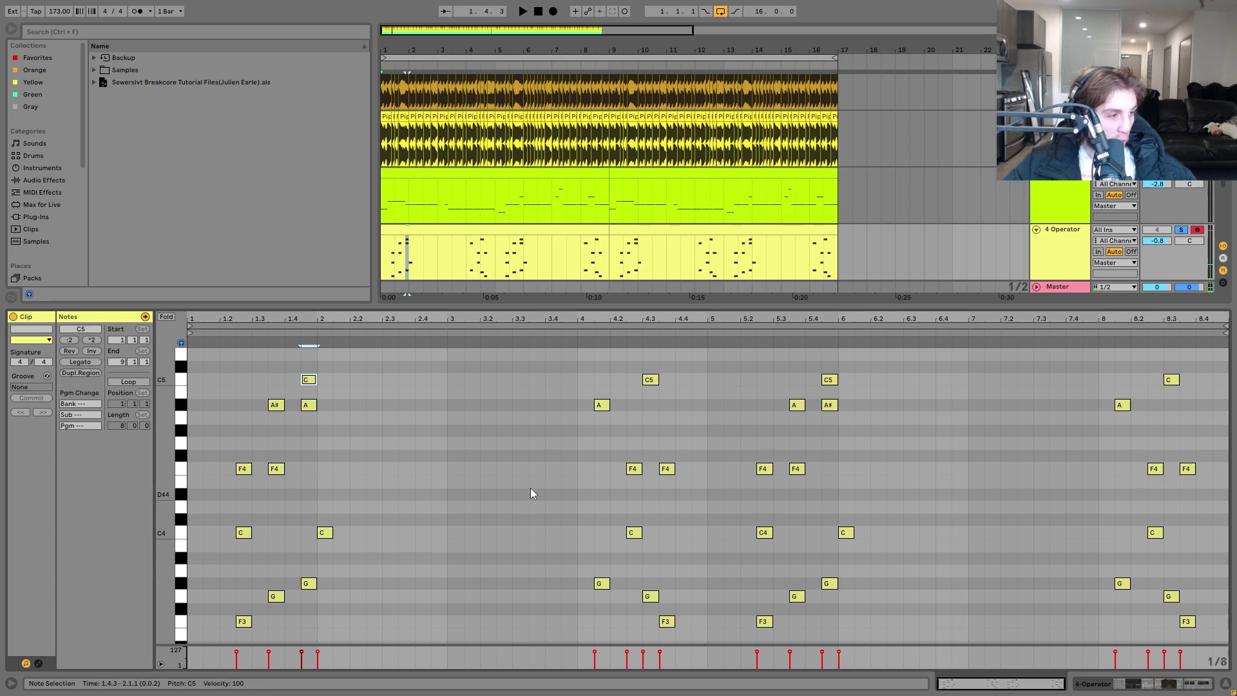
# Step: Examine the Operator clip's bar 4 phrase, selecting its lower notes and the upper line from F4 to C5
pyautogui.scroll(-4, 613, 556)
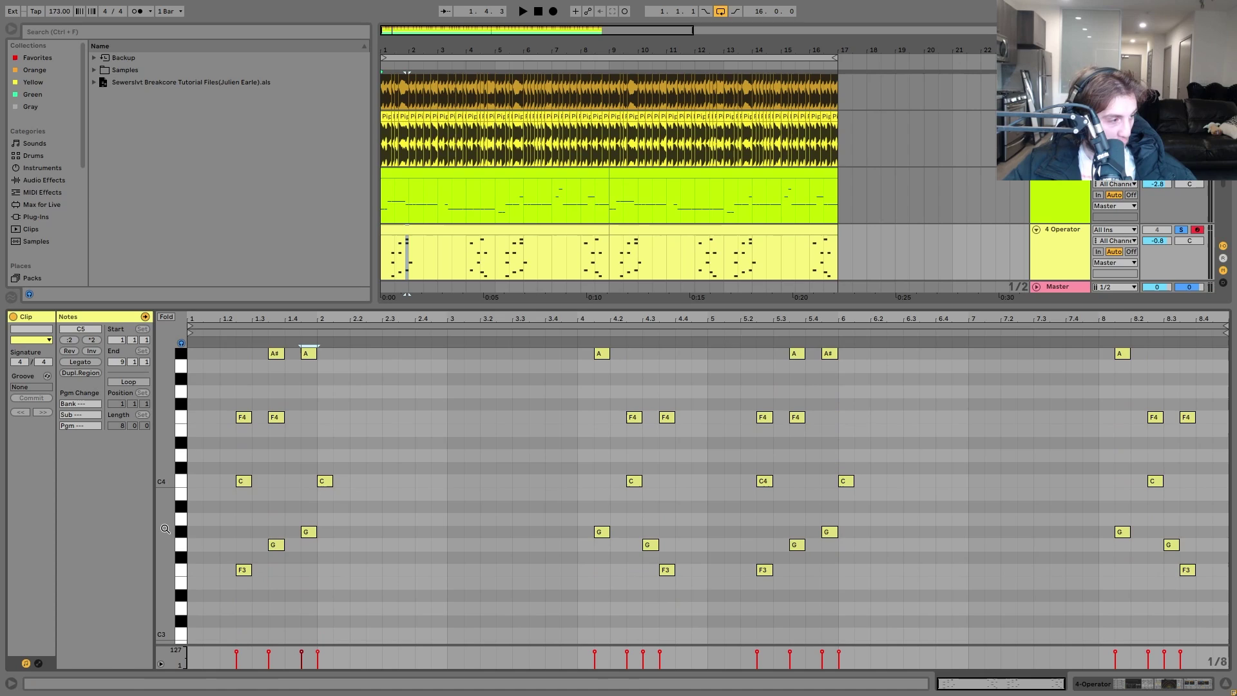
pyautogui.moveTo(165, 528); pyautogui.dragTo(155, 529)
pyautogui.click(602, 530)
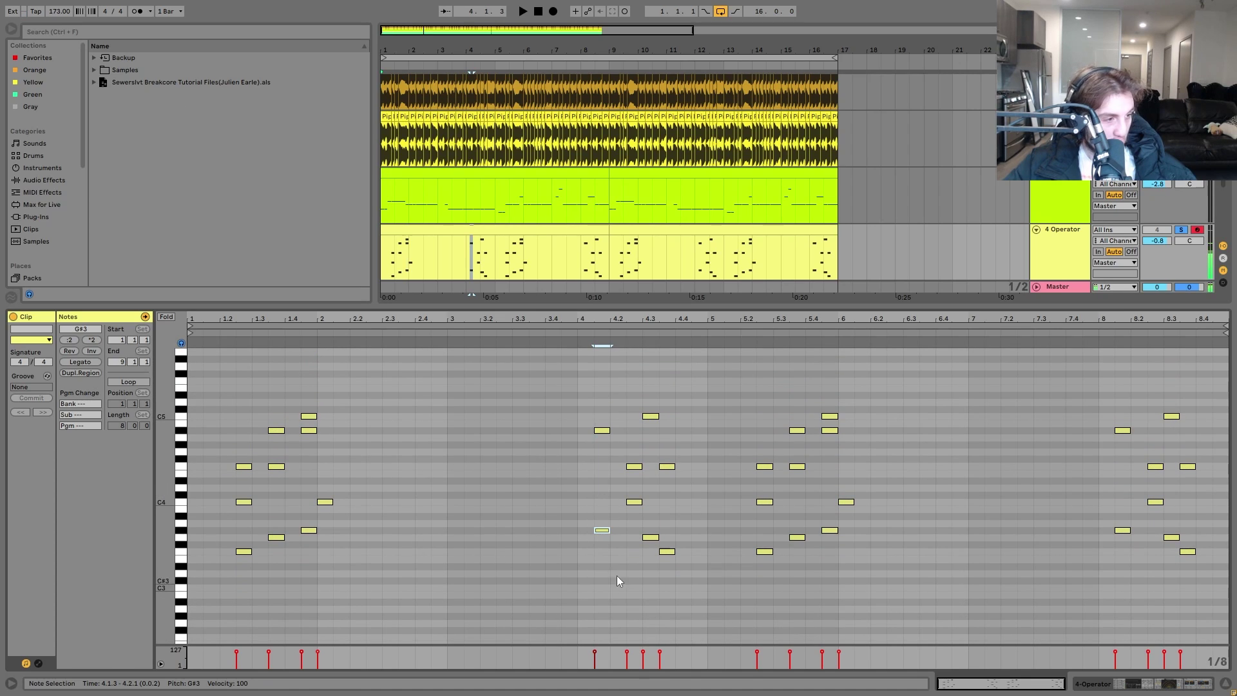
pyautogui.moveTo(655, 520); pyautogui.dragTo(667, 565)
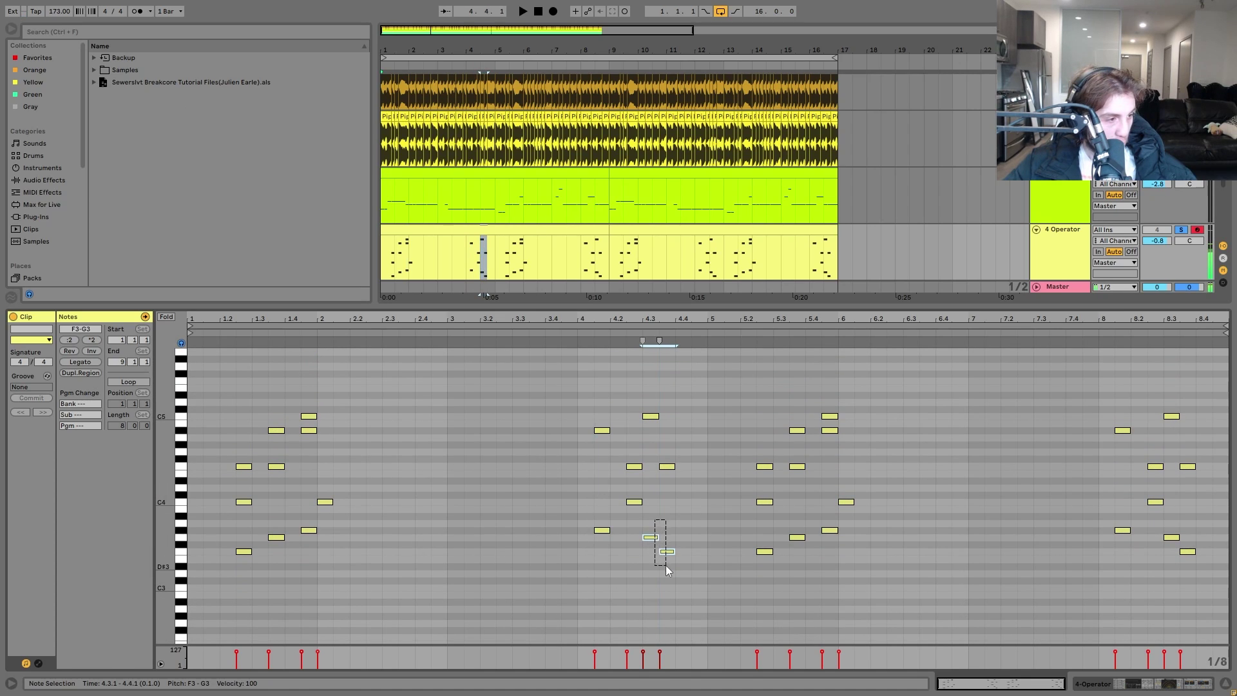
pyautogui.moveTo(604, 405); pyautogui.dragTo(647, 473)
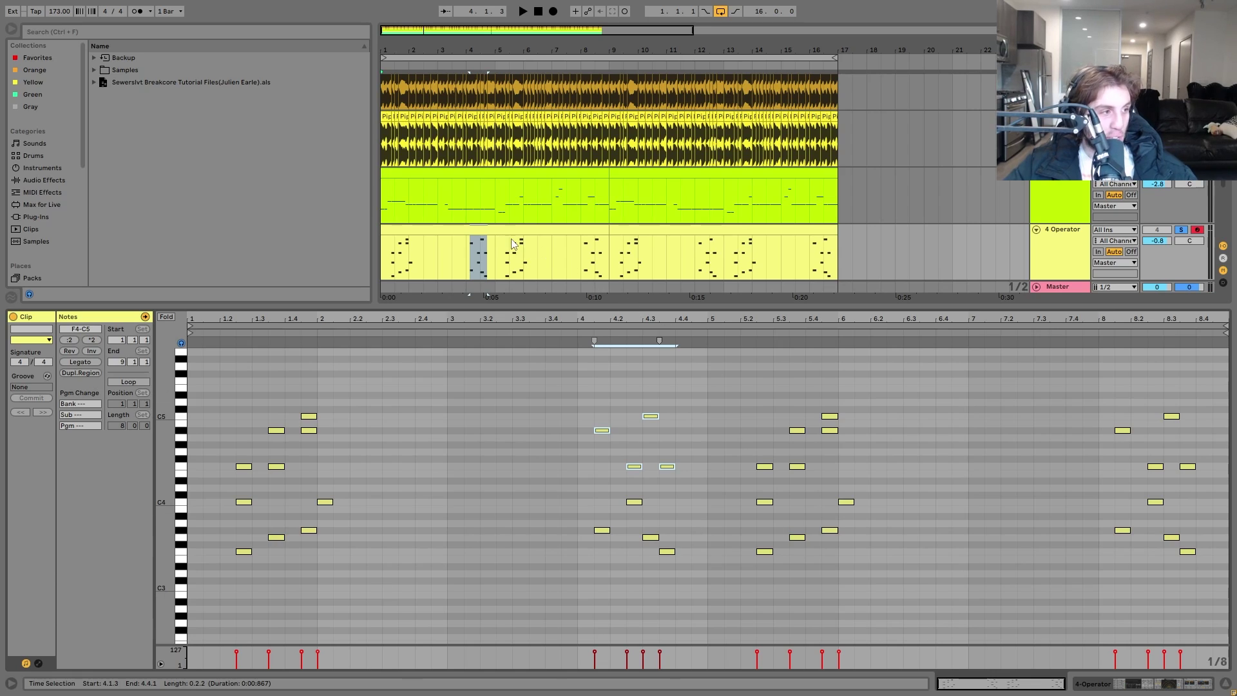
# Step: Play the soloed Operator track from the start with its device chain shown and its Echo and Reverb bypassed
pyautogui.click(492, 230)
pyautogui.press('space')
pyautogui.click(1066, 254)
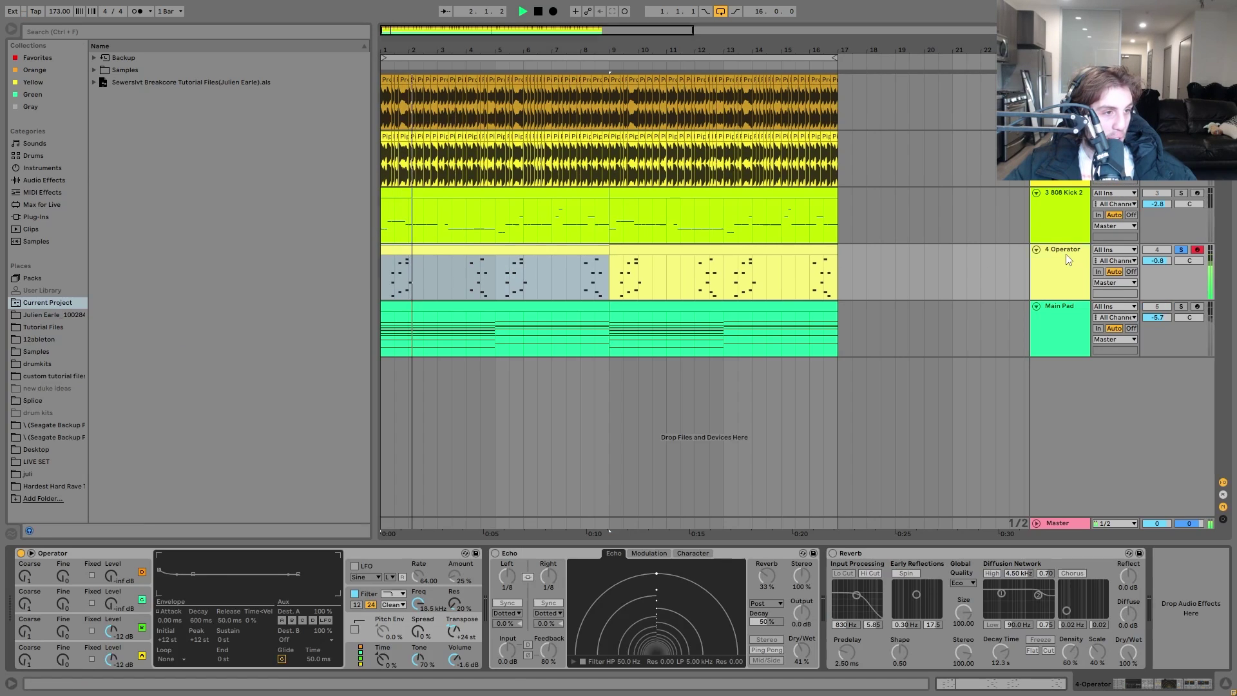
pyautogui.press('space')
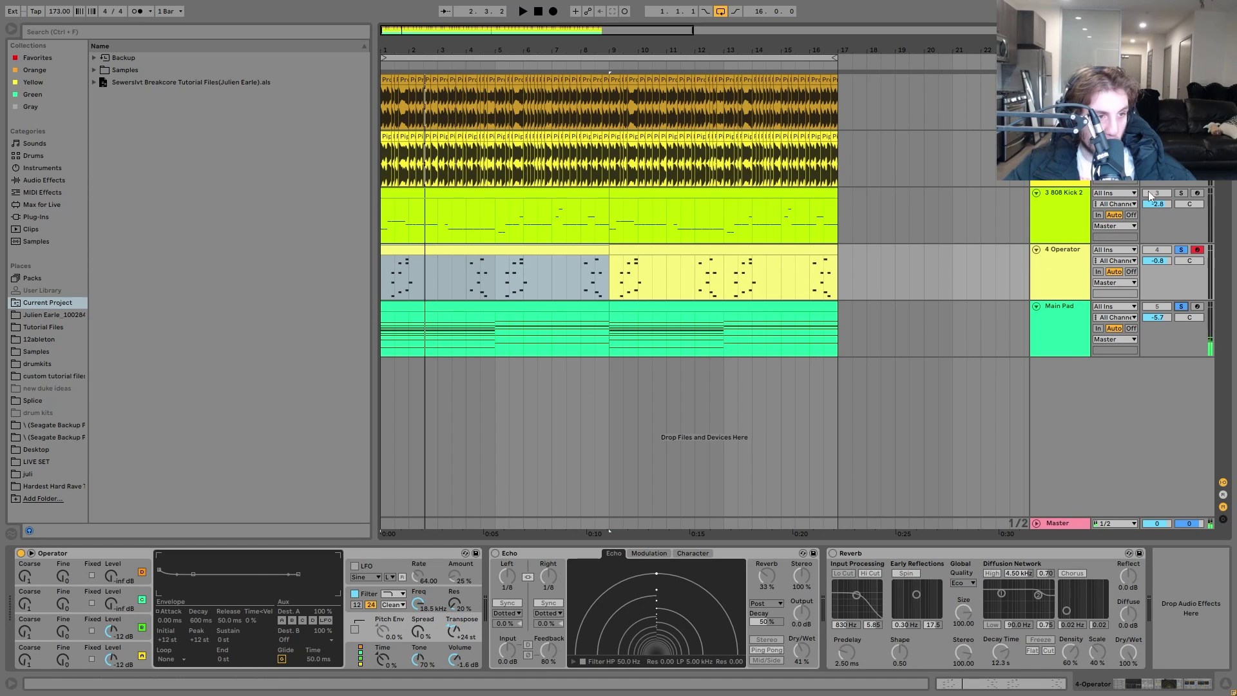
# Step: Audition the Operator soloed together with the 808 Kick 2 and Main Pad into bar 5, and leave only the Operator soloed
pyautogui.click(1182, 193)
pyautogui.press('space')
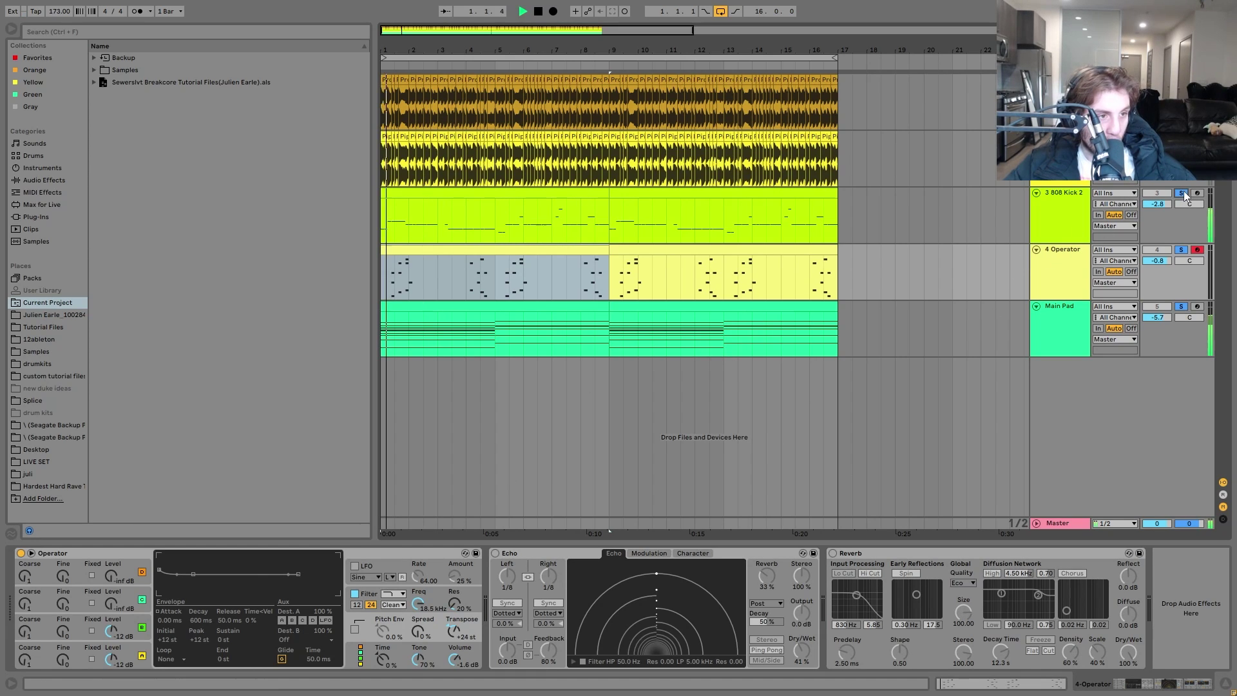
pyautogui.click(1050, 272)
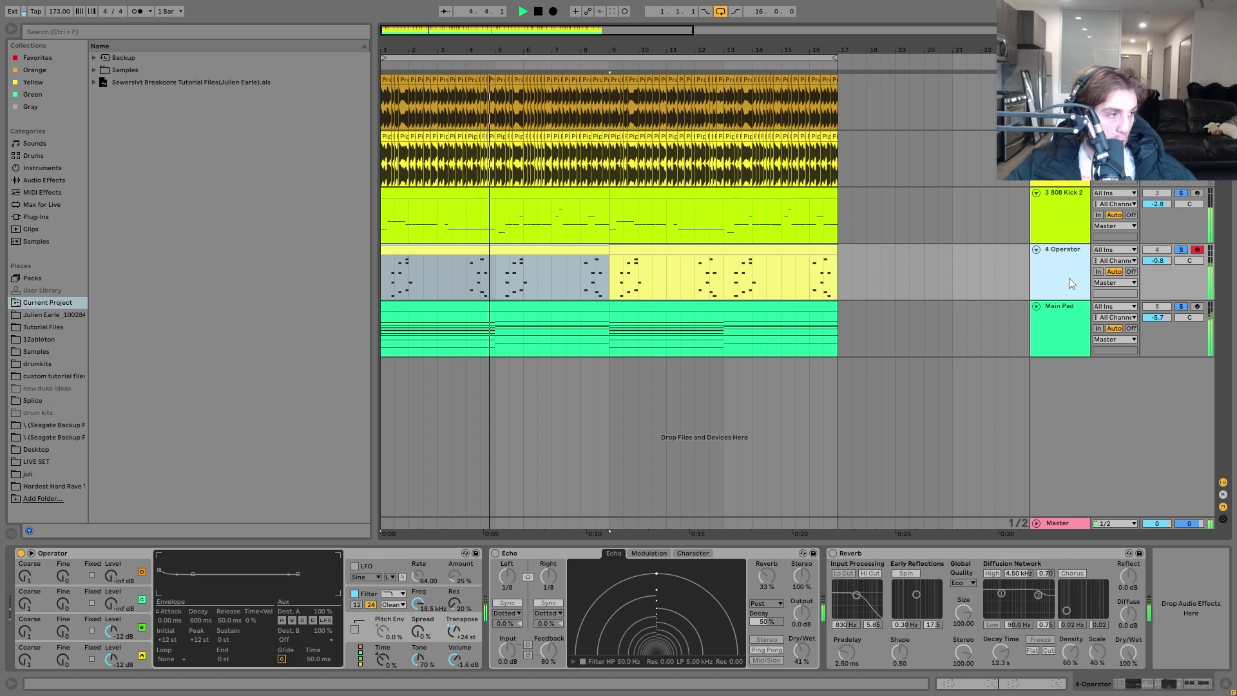
pyautogui.press('space')
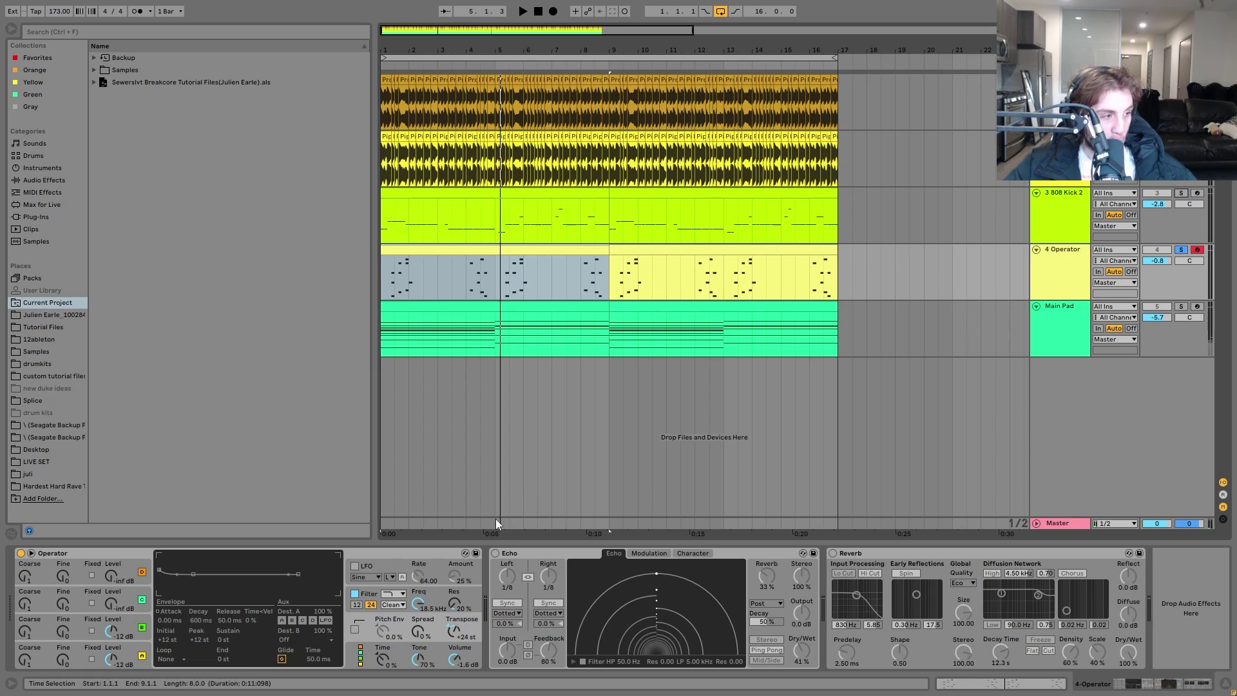
# Step: Turn the Operator's Echo and Reverb back on, play the track soloed from the start, and unsolo it
pyautogui.click(496, 553)
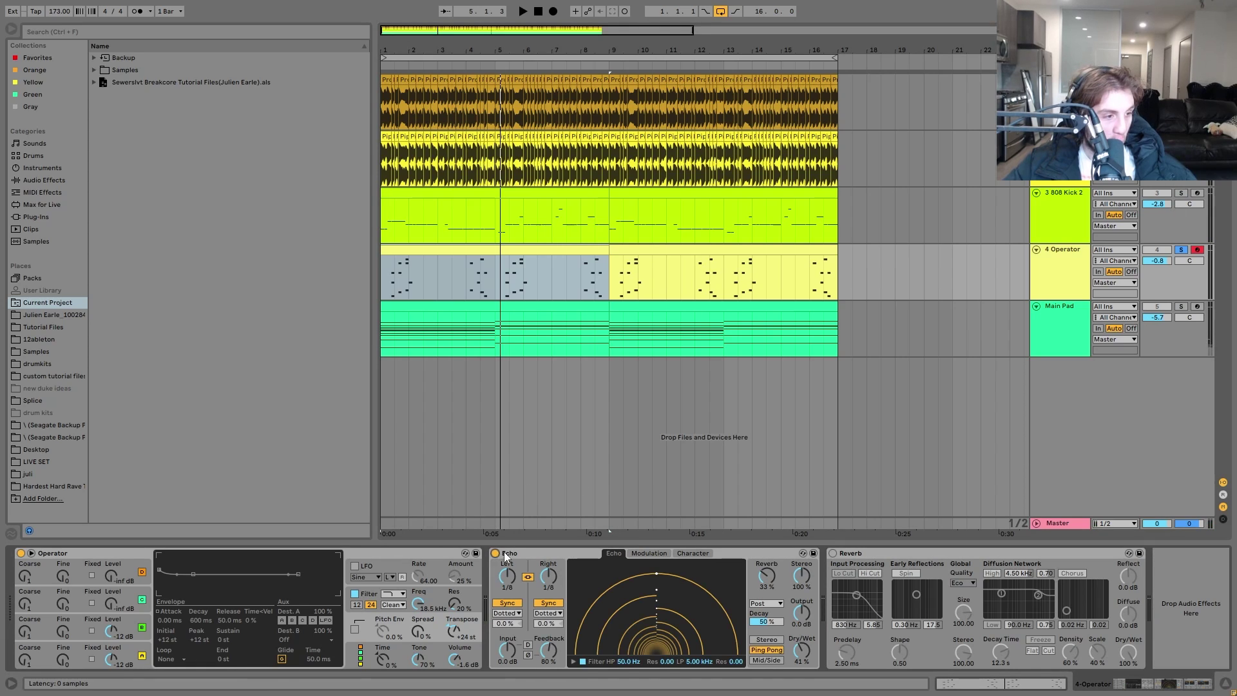
pyautogui.click(836, 554)
pyautogui.press('space')
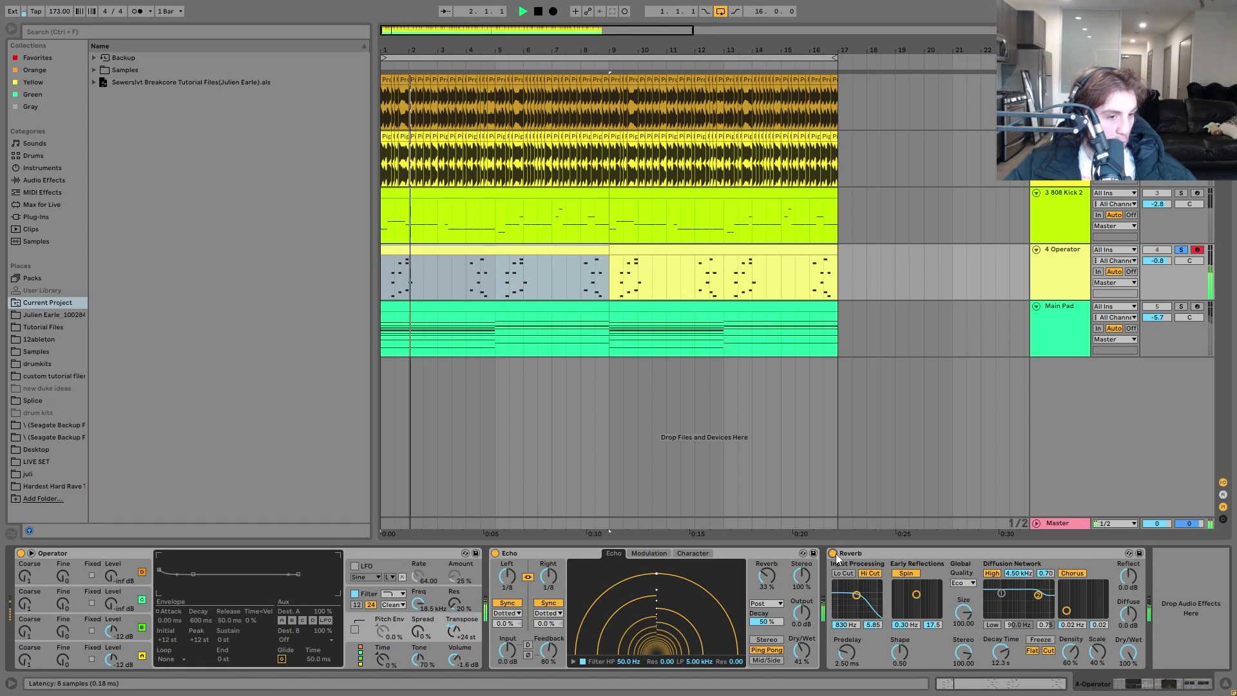
pyautogui.press('space')
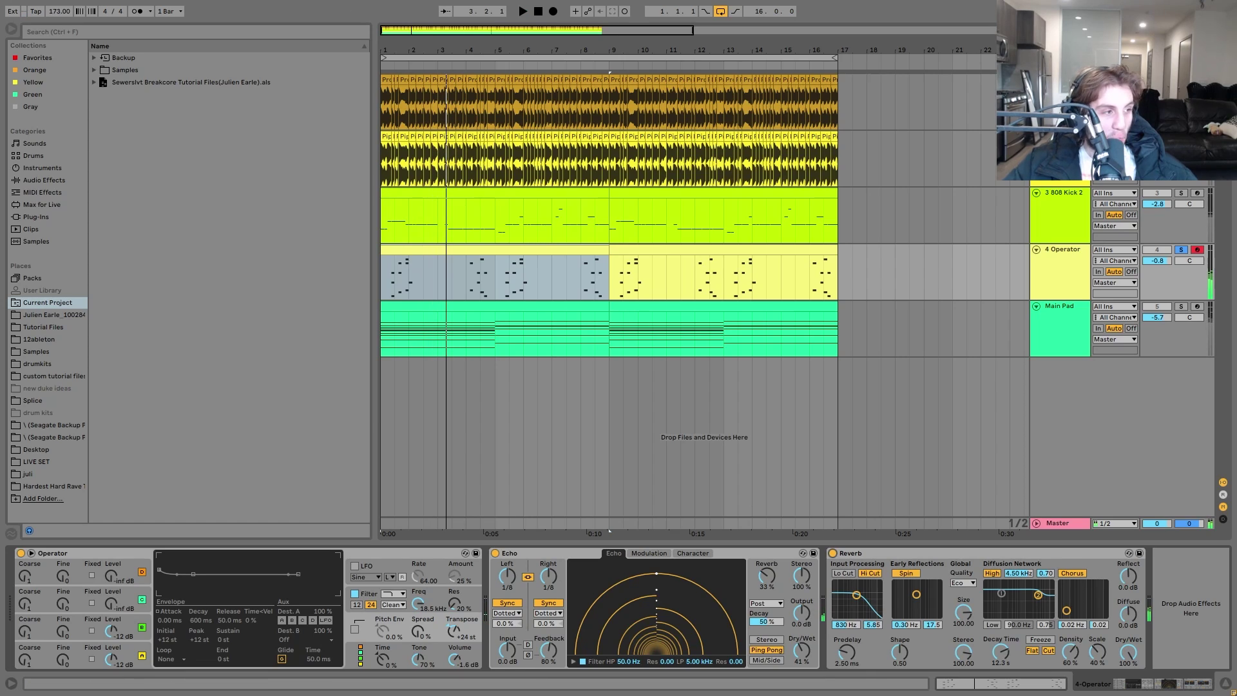
pyautogui.click(1182, 250)
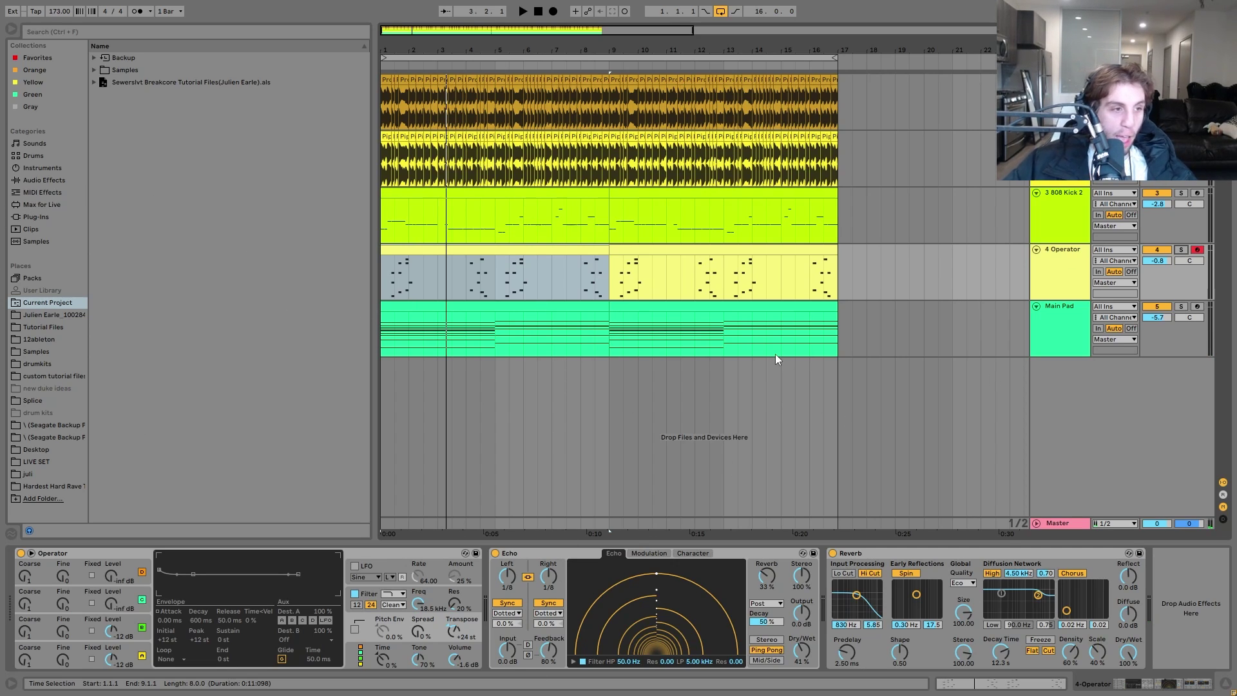
# Step: Audition the full mix from the start, and with the Operator soloed inspect its oscillator A and B envelopes and its filter section
pyautogui.press('space')
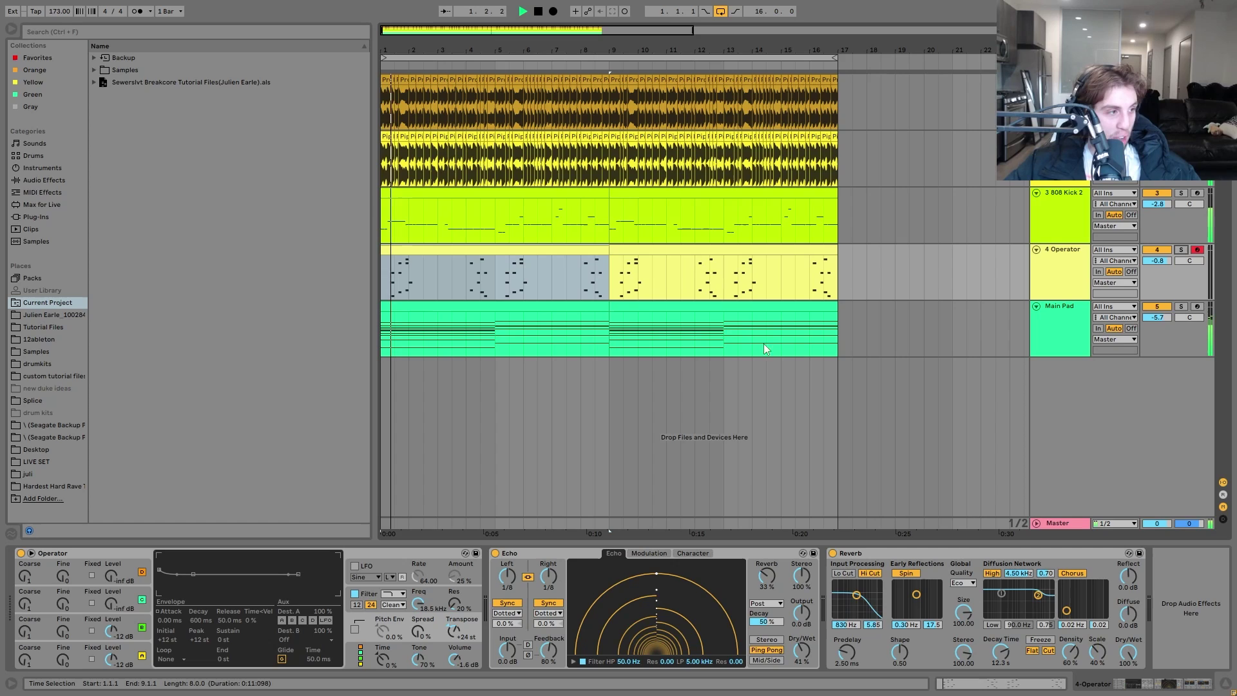
pyautogui.press('space')
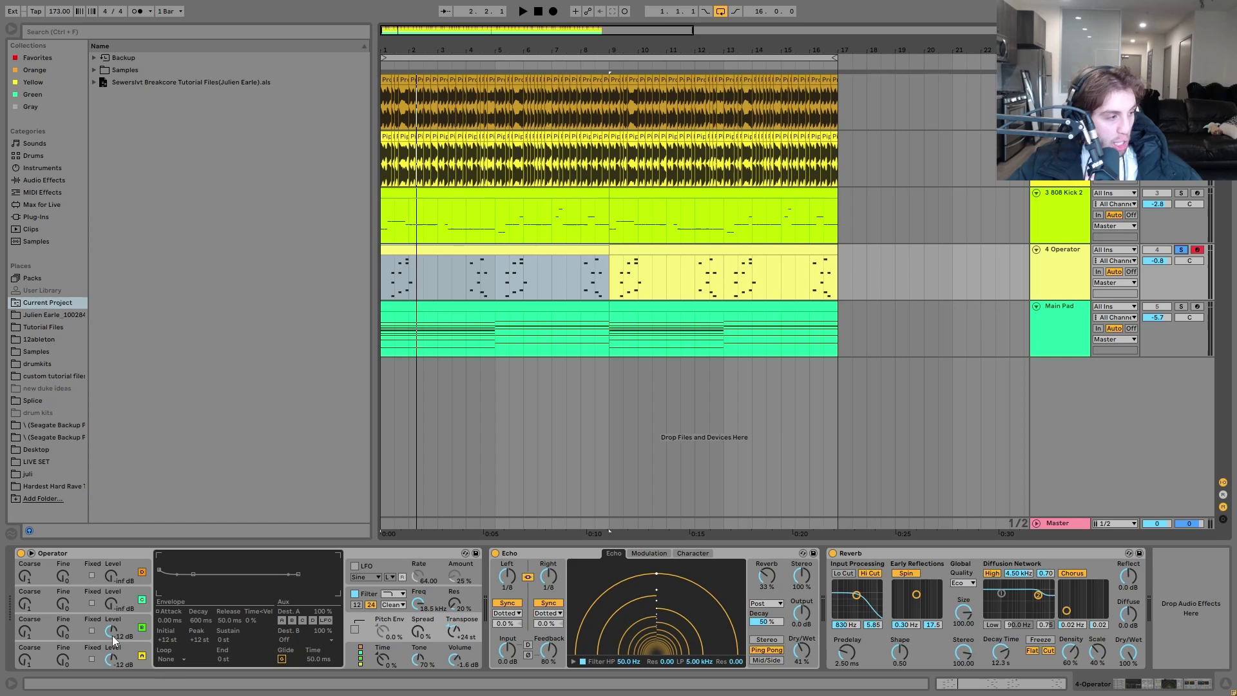
pyautogui.click(131, 649)
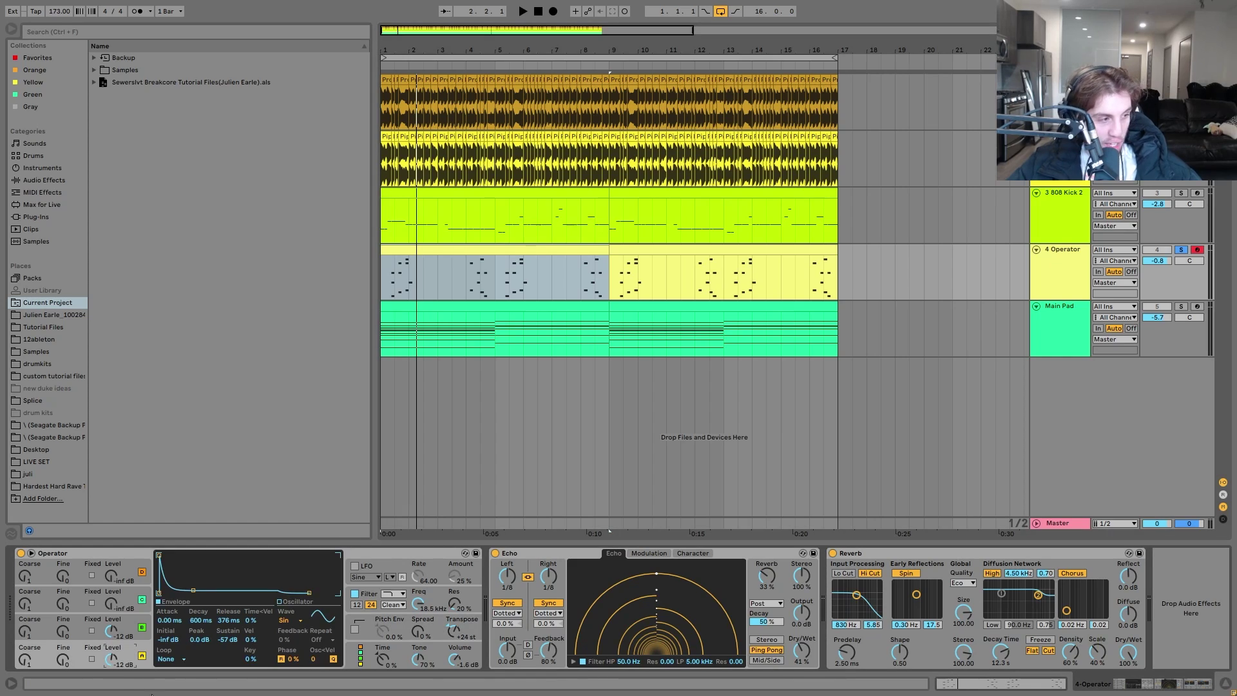
pyautogui.click(115, 635)
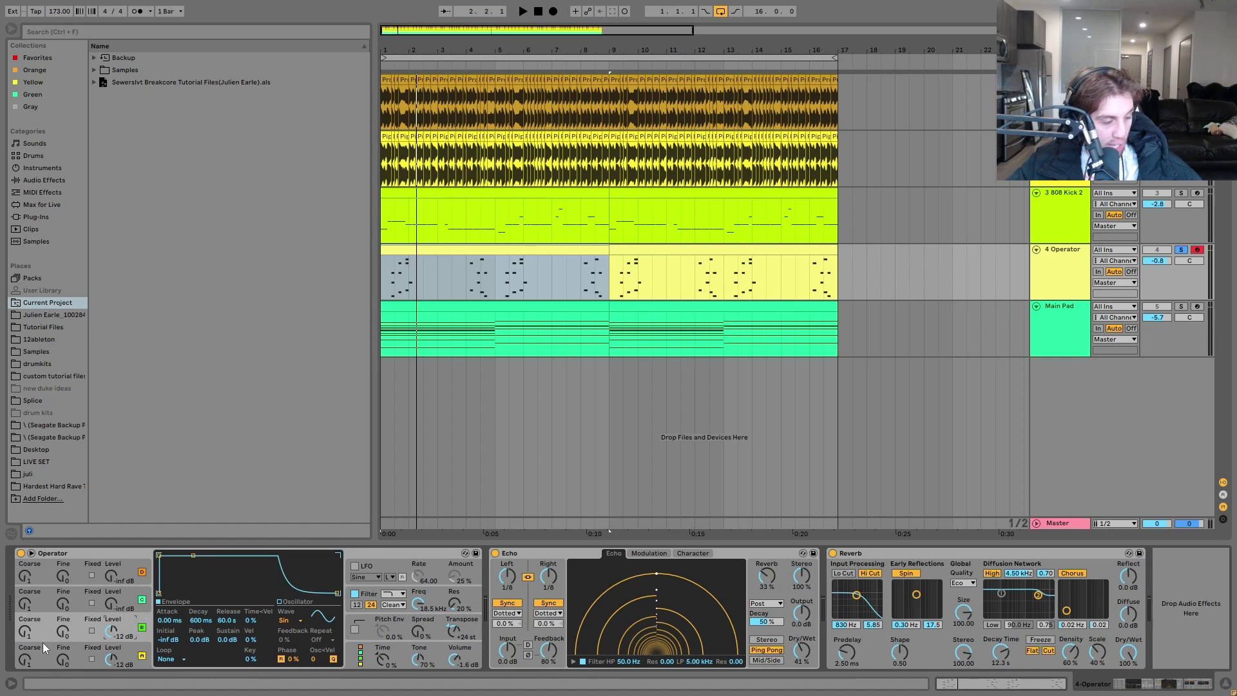
pyautogui.click(136, 650)
pyautogui.click(364, 597)
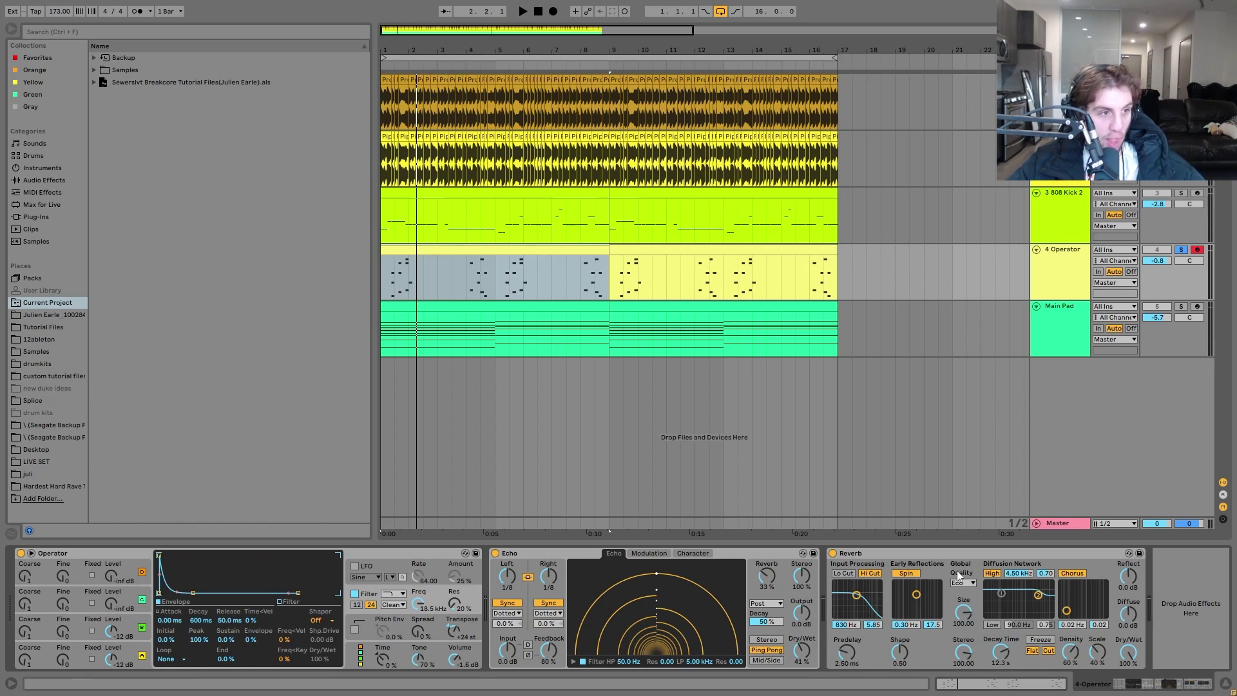
# Step: Solo the Main Pad, open its first clip in an enlarged note editor, and play the two sustained chords from the start
pyautogui.click(1182, 307)
pyautogui.click(1050, 316)
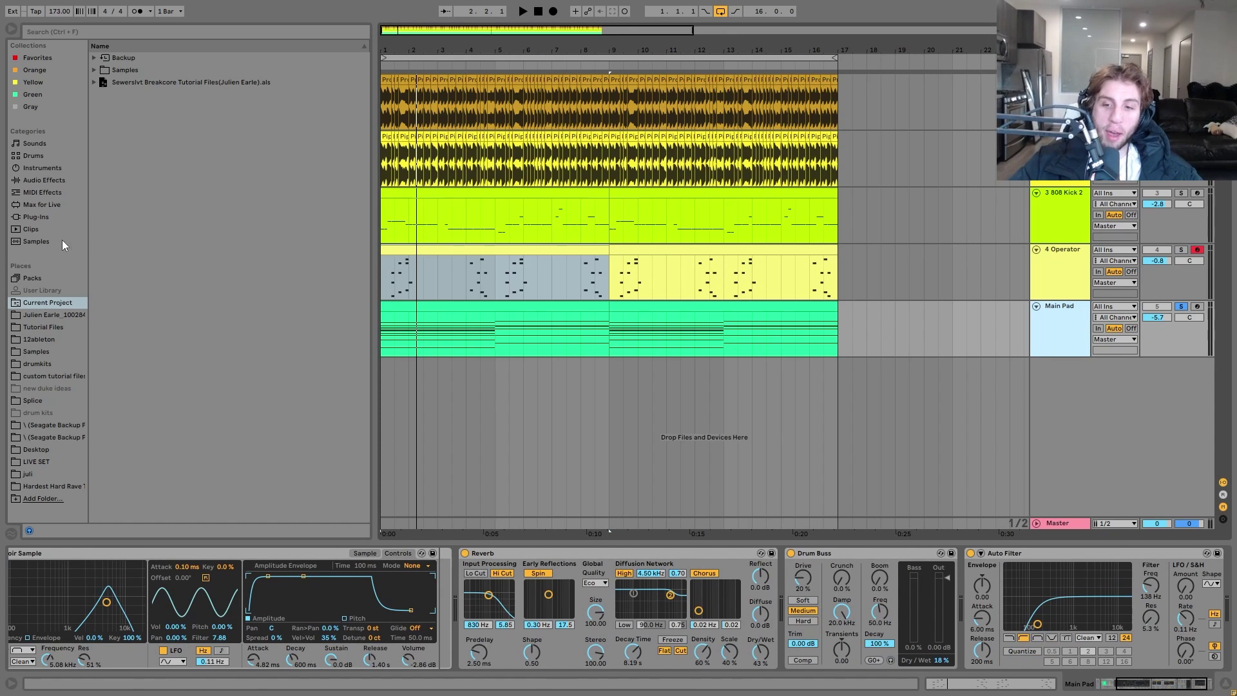
pyautogui.press('space')
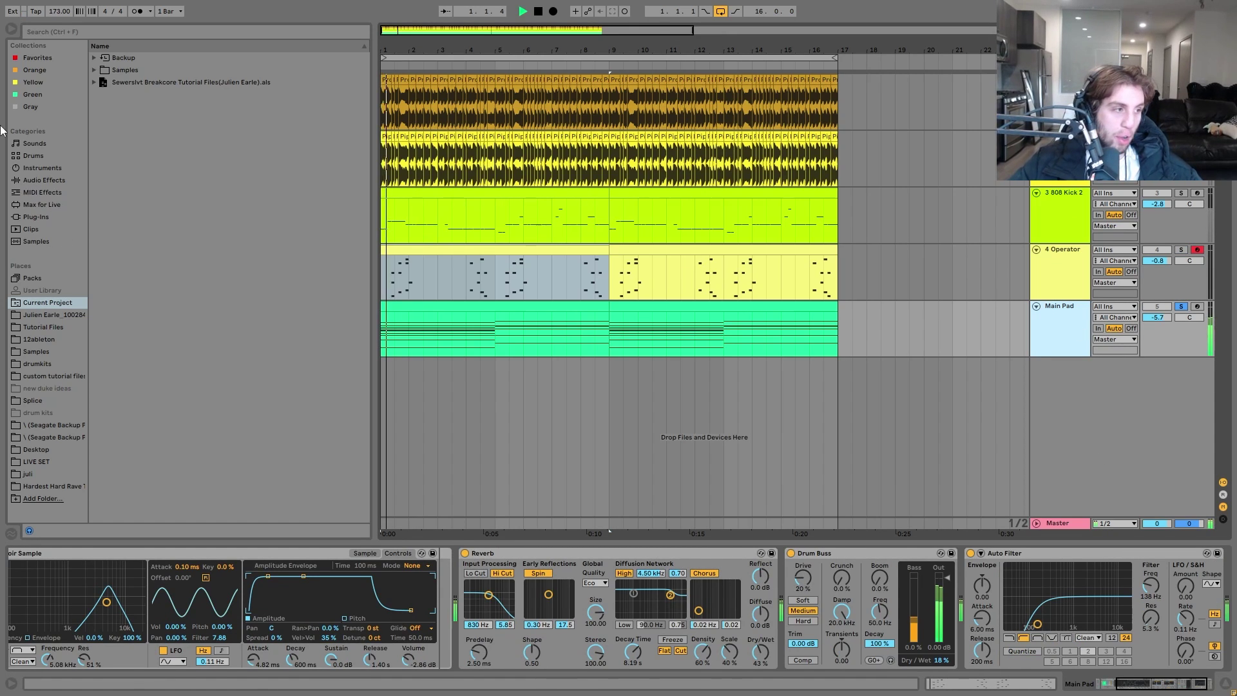
pyautogui.doubleClick(552, 329)
pyautogui.moveTo(551, 544); pyautogui.dragTo(551, 304)
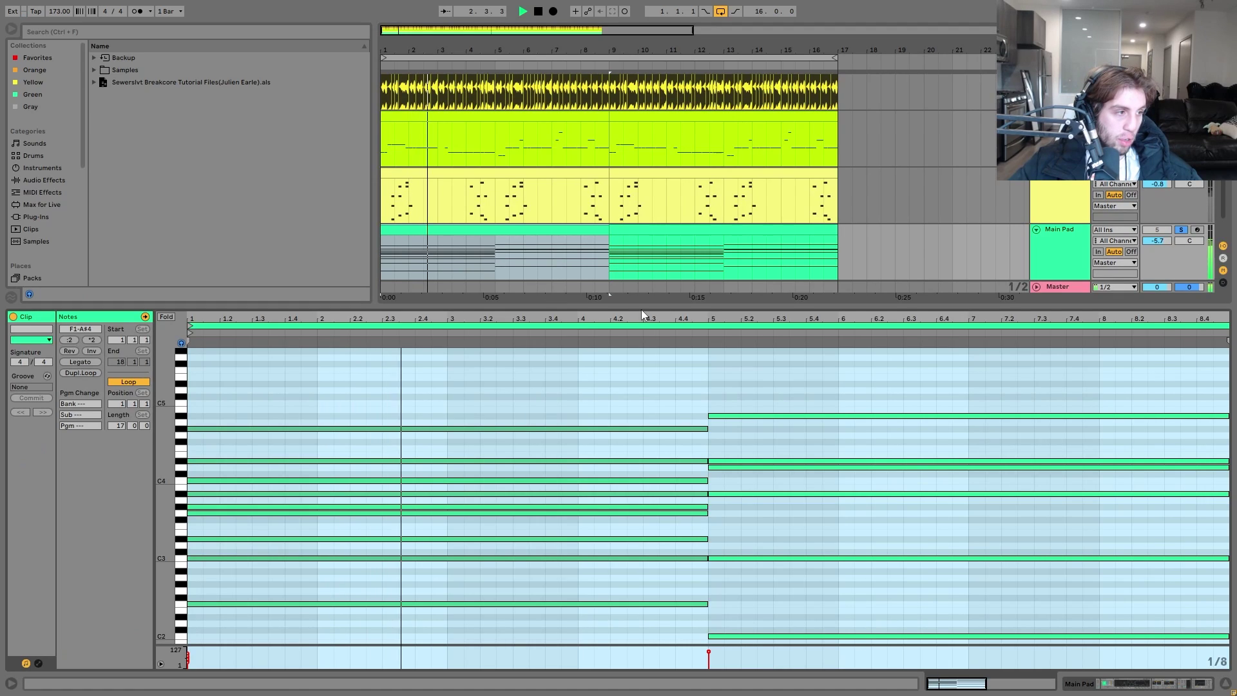
pyautogui.moveTo(643, 308); pyautogui.dragTo(659, 241)
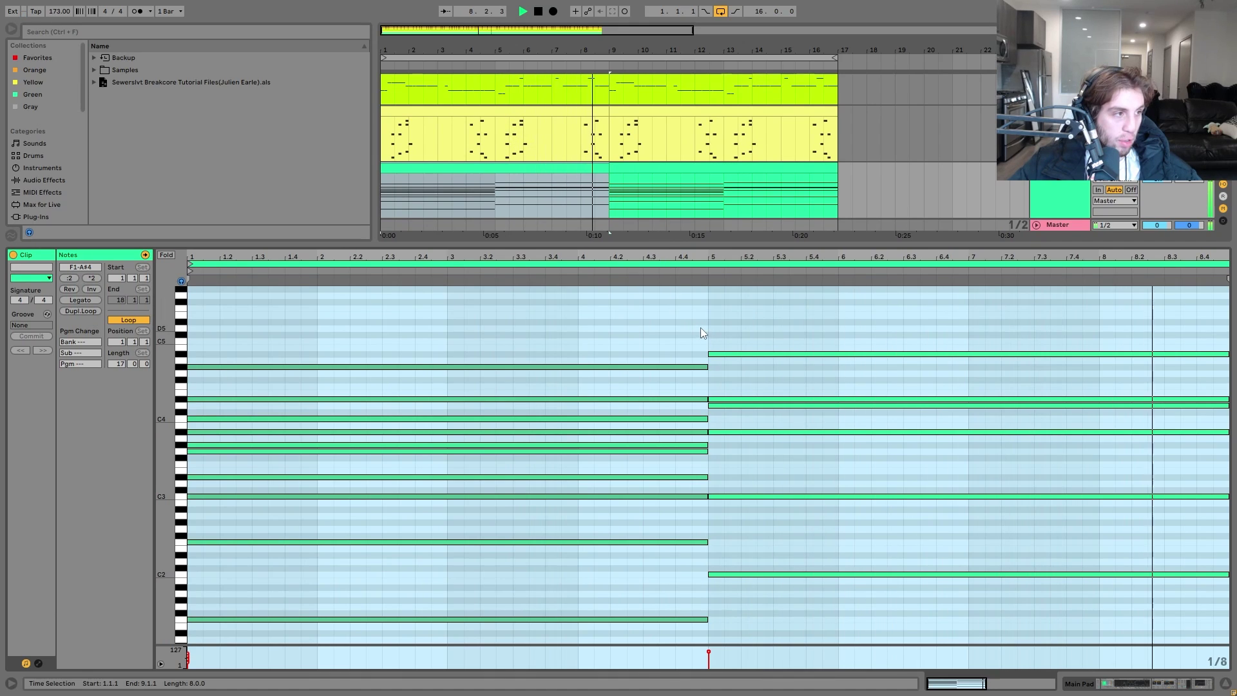
pyautogui.press('space')
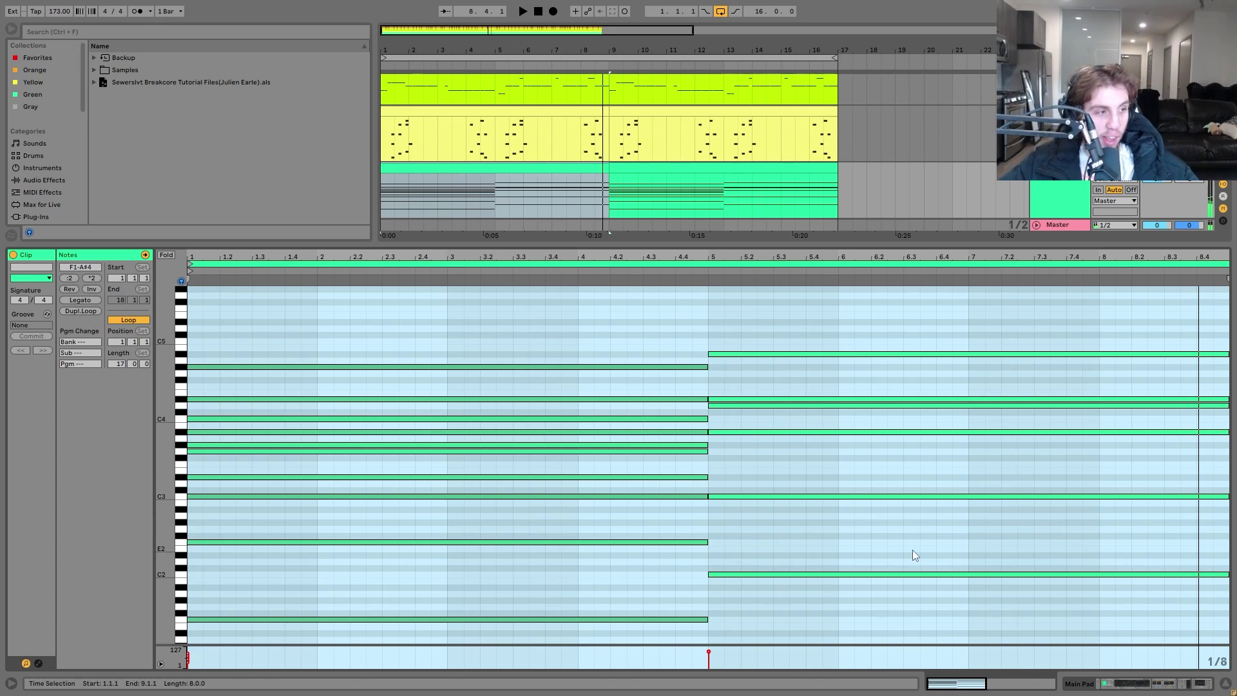
pyautogui.press('space')
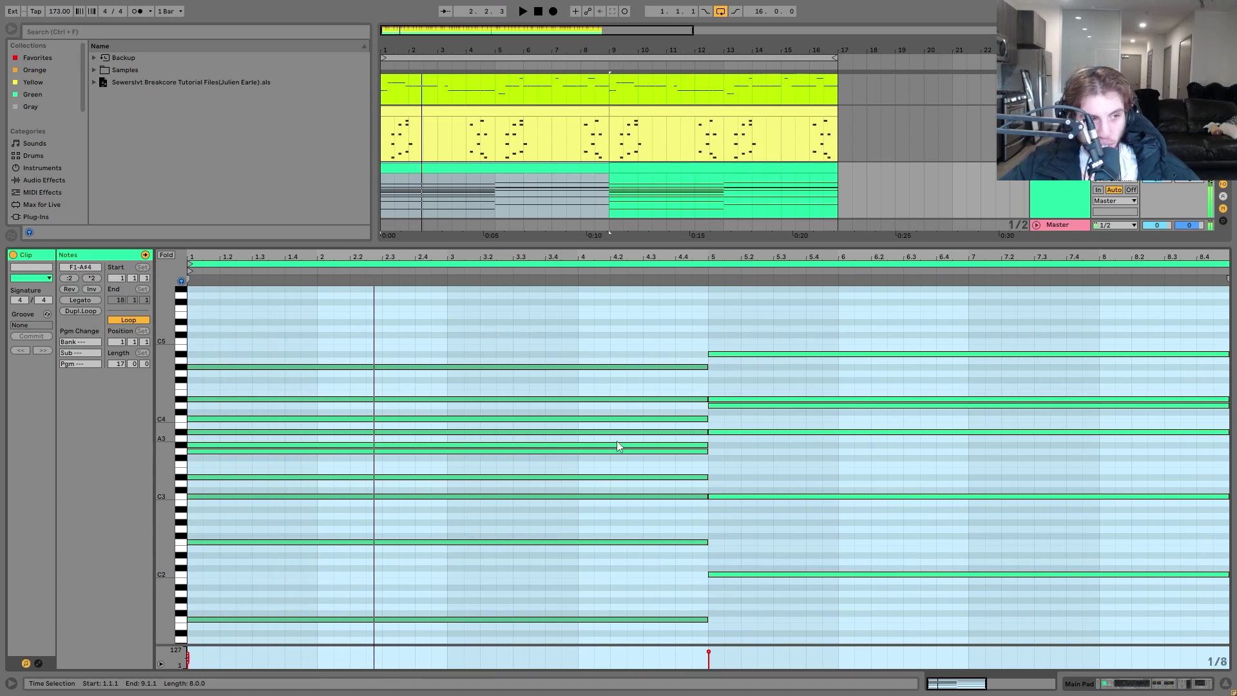
pyautogui.press('space')
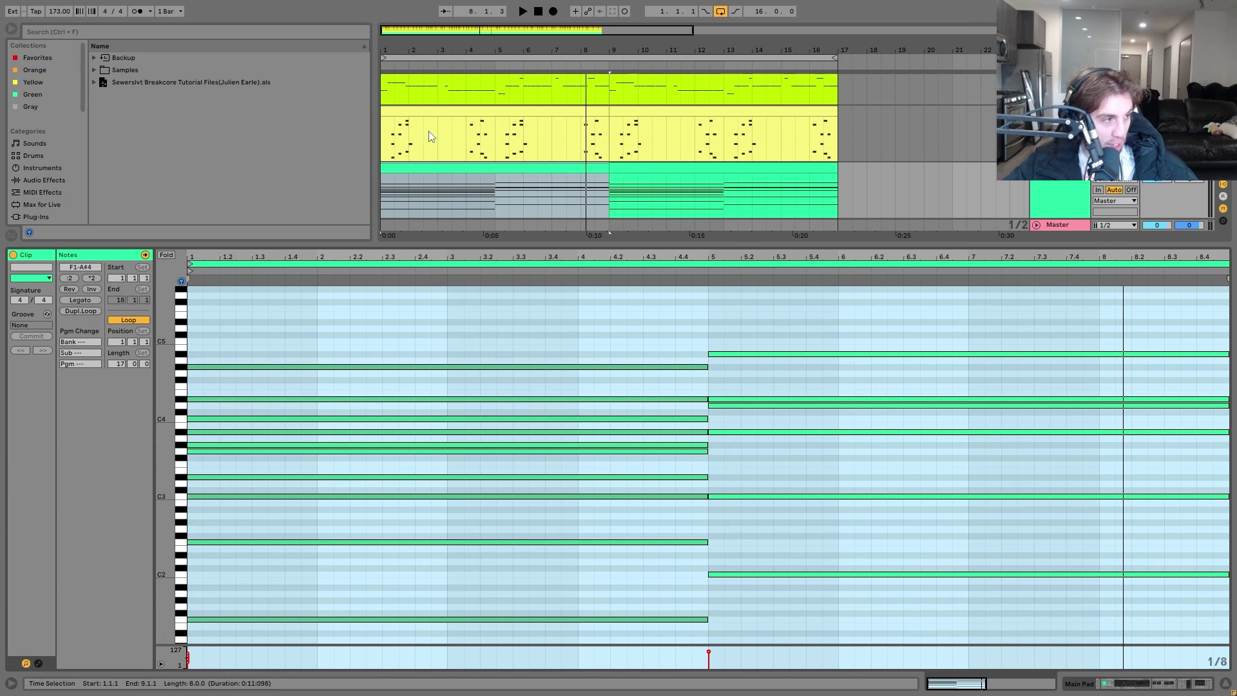
# Step: Examine the Main Pad chords' bass notes C2 and F2, and select each chord's upper notes from C3 upwards
pyautogui.click(648, 600)
pyautogui.click(758, 574)
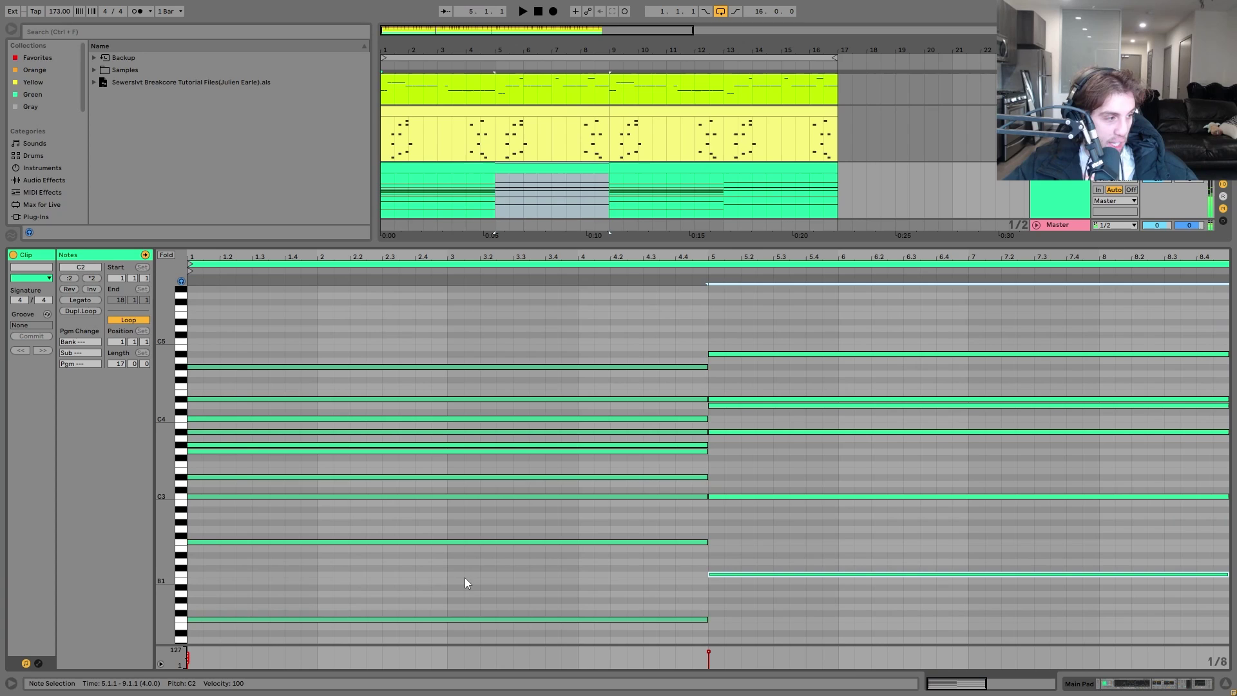
pyautogui.click(451, 542)
pyautogui.moveTo(433, 534); pyautogui.dragTo(427, 281)
pyautogui.moveTo(739, 517); pyautogui.dragTo(715, 5)
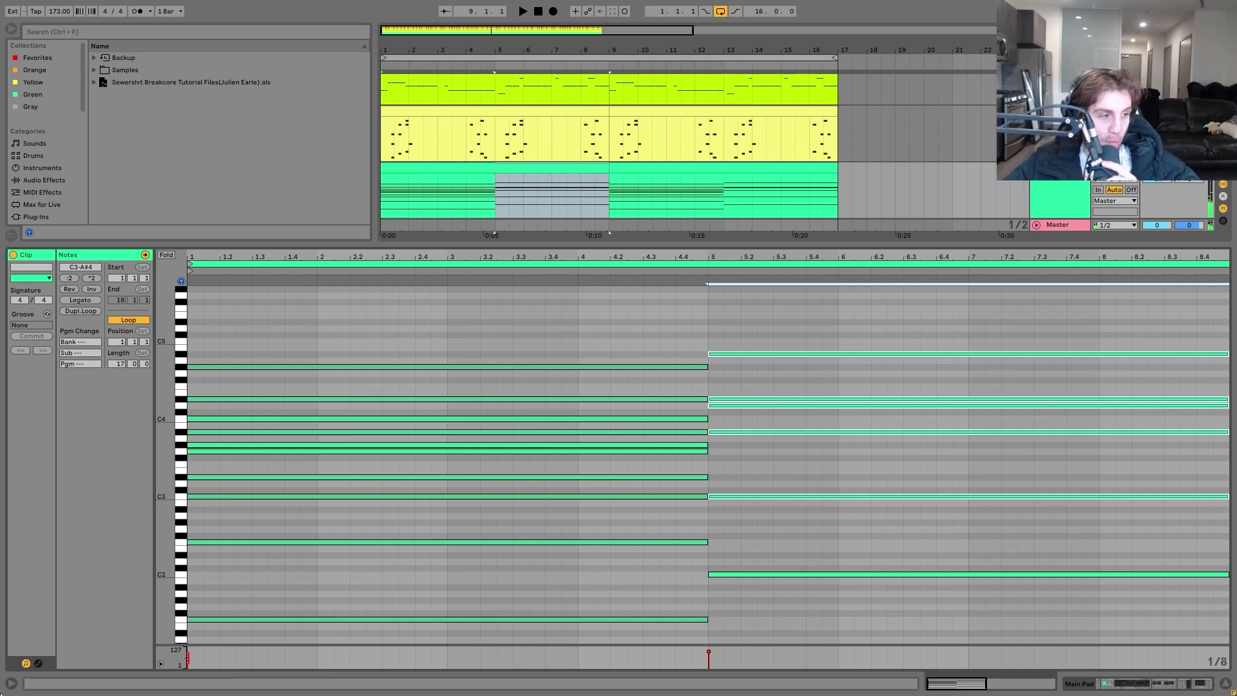
pyautogui.moveTo(324, 520); pyautogui.dragTo(346, 286)
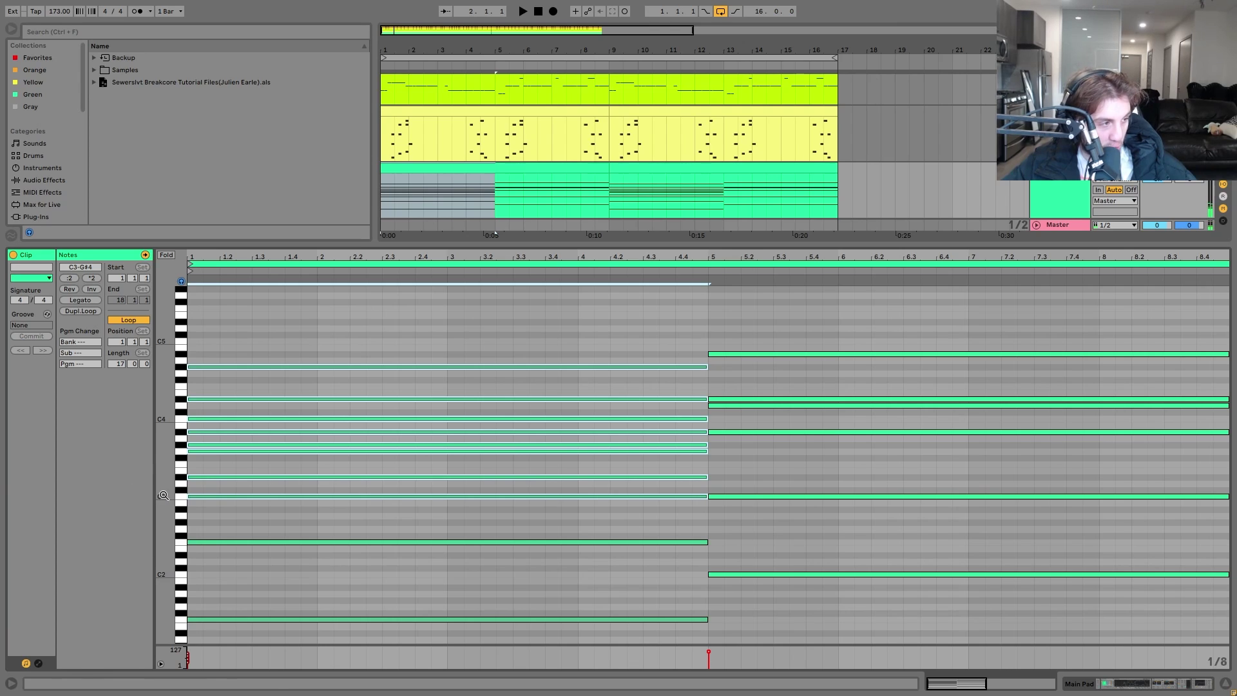
# Step: Go up through the first pad chord, selecting C3 to G3 together, followed by the individual notes A#3, C4, D#4 and G#4
pyautogui.moveTo(163, 495); pyautogui.dragTo(186, 492)
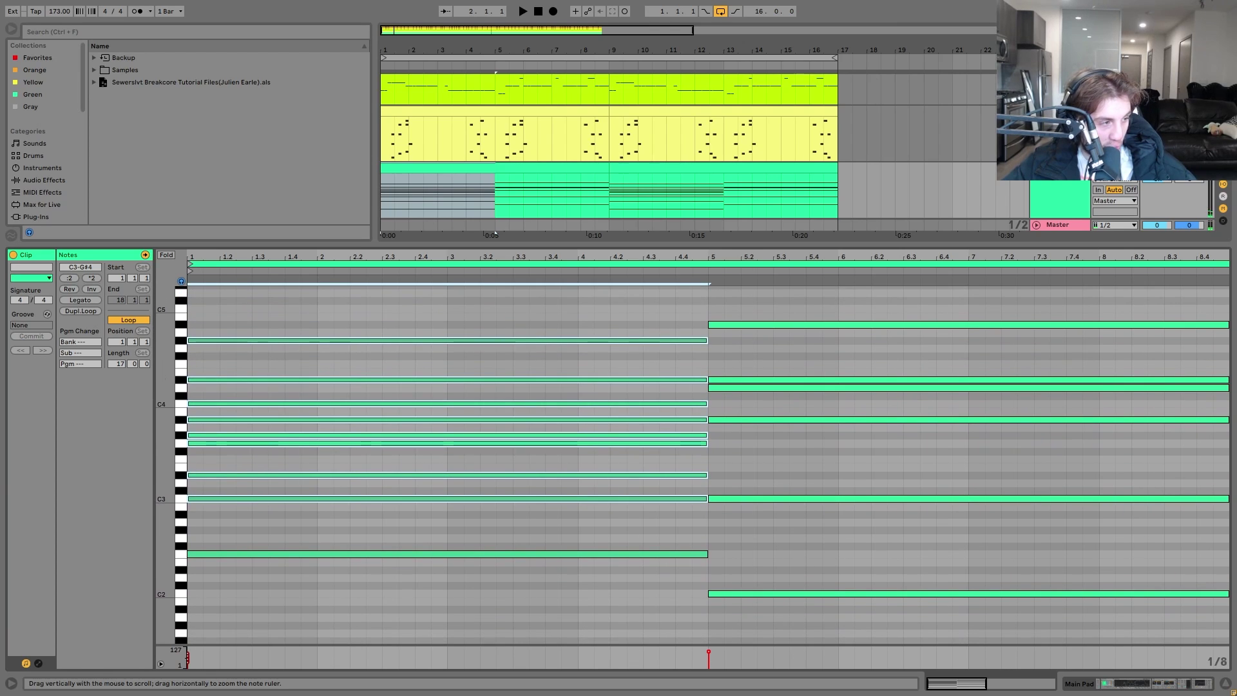
pyautogui.moveTo(253, 526); pyautogui.dragTo(252, 445)
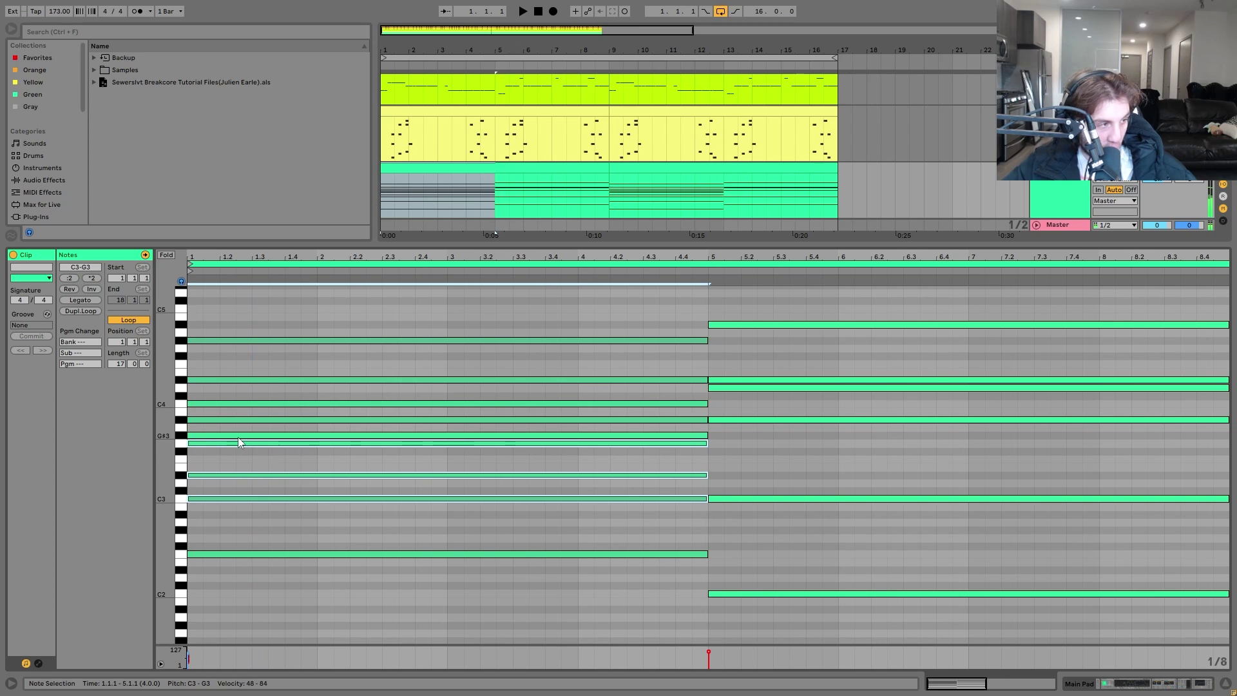
pyautogui.click(238, 437)
pyautogui.click(222, 421)
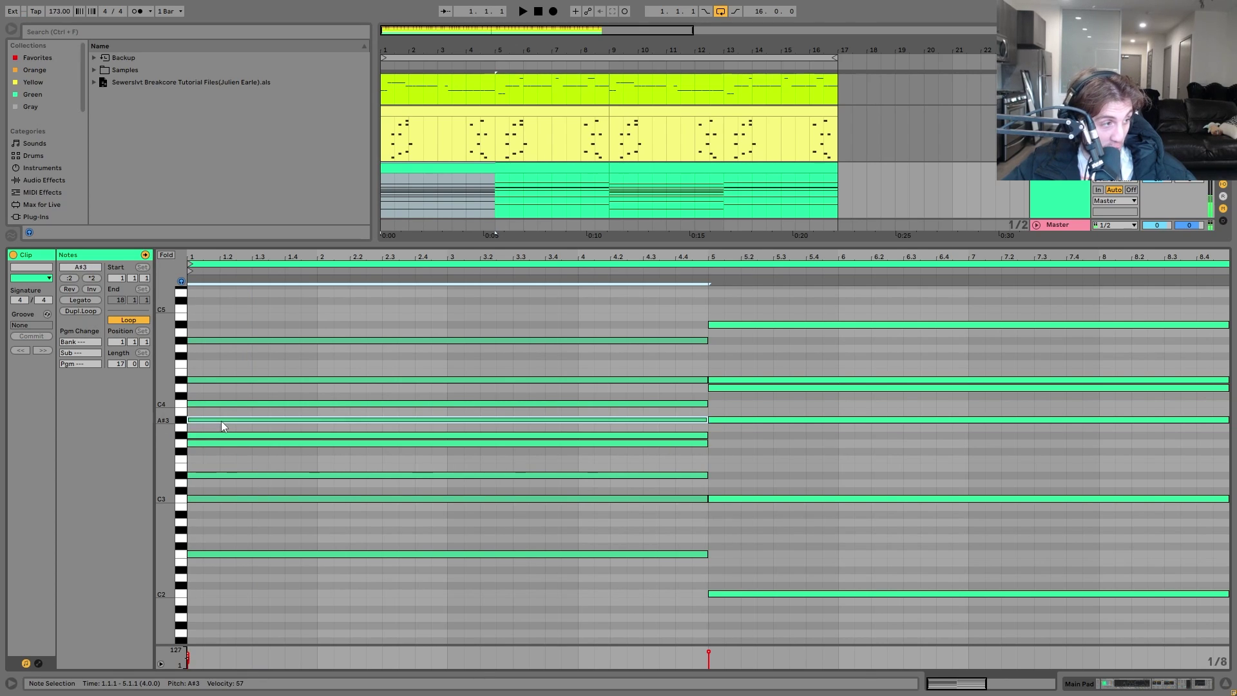
pyautogui.click(211, 405)
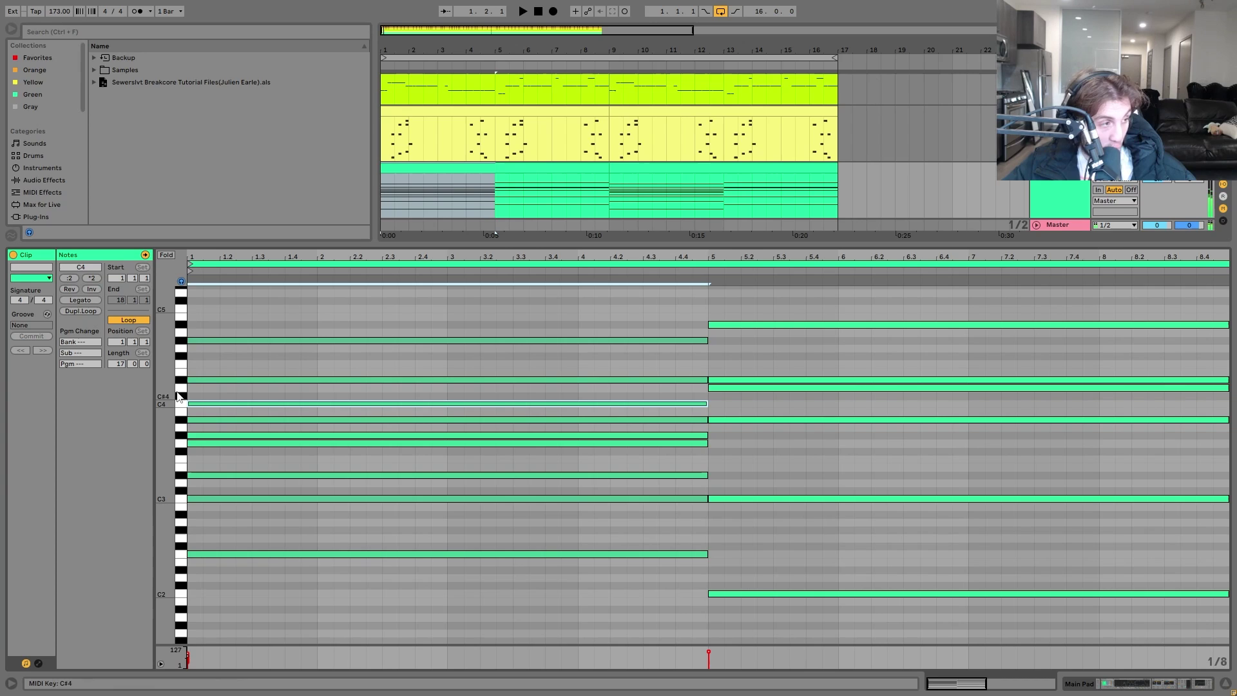
pyautogui.click(192, 381)
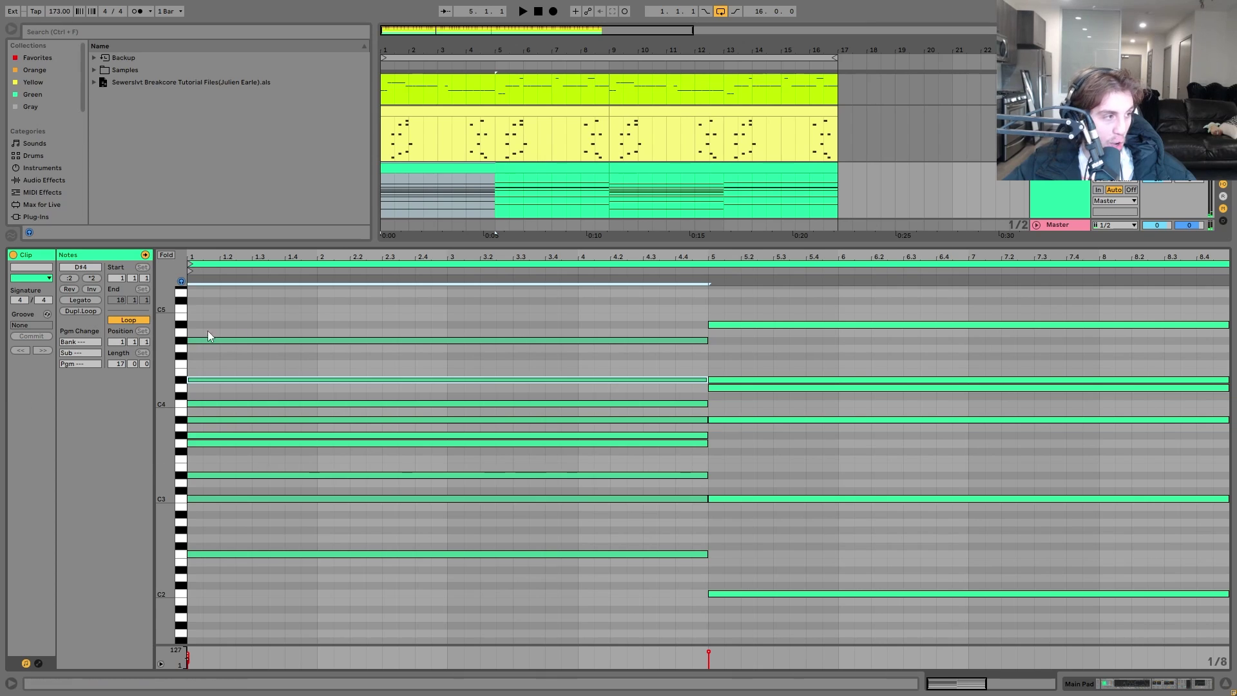
pyautogui.moveTo(274, 324); pyautogui.dragTo(289, 359)
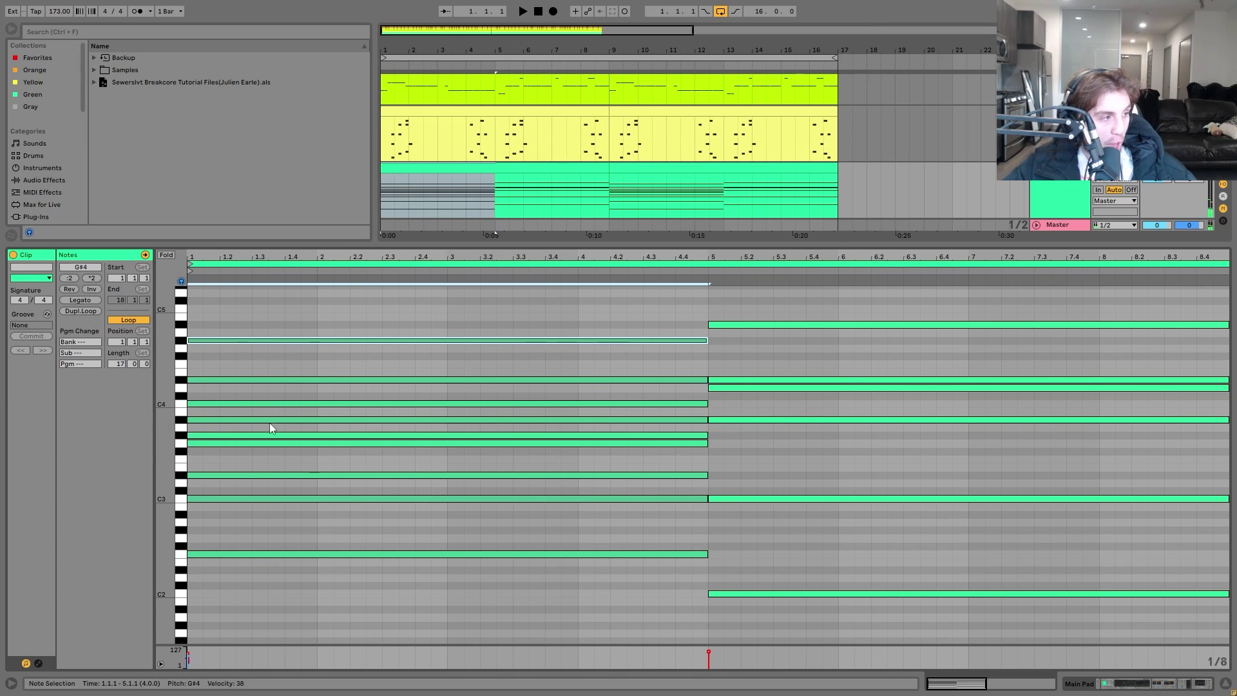
# Step: Play the soloed Main Pad's first chord repeatedly from the start, selecting its low F2 and its top G#4 between playbacks
pyautogui.press('space')
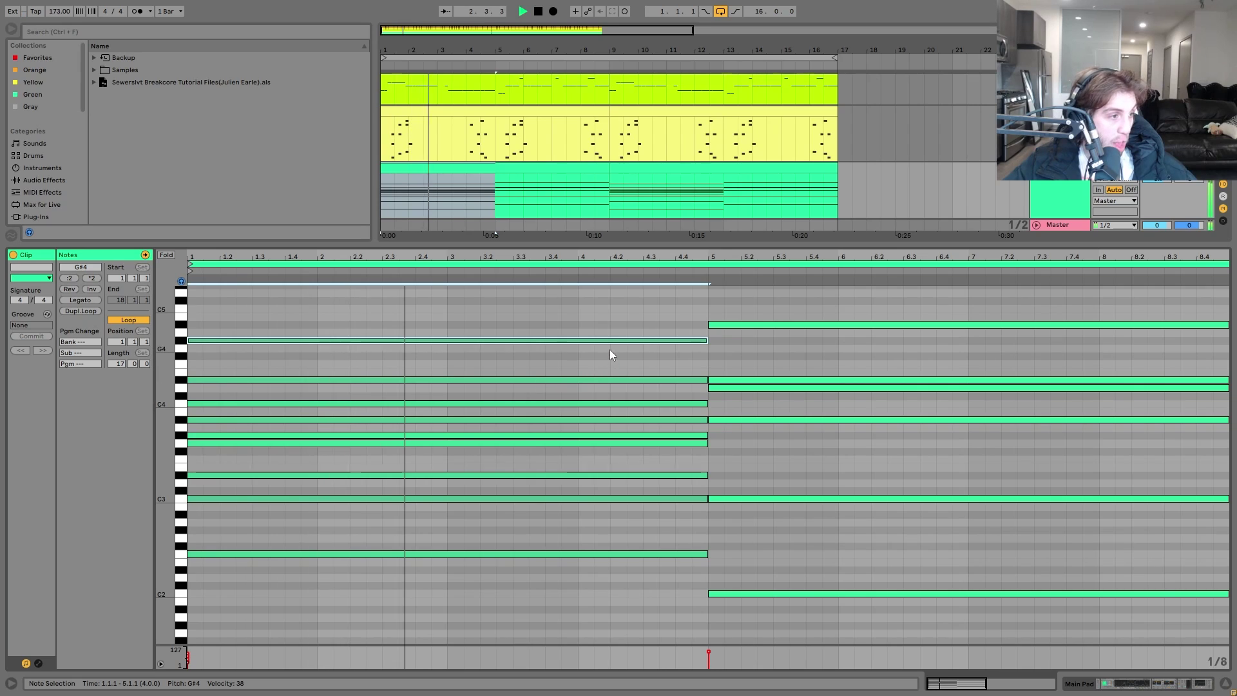
pyautogui.click(323, 554)
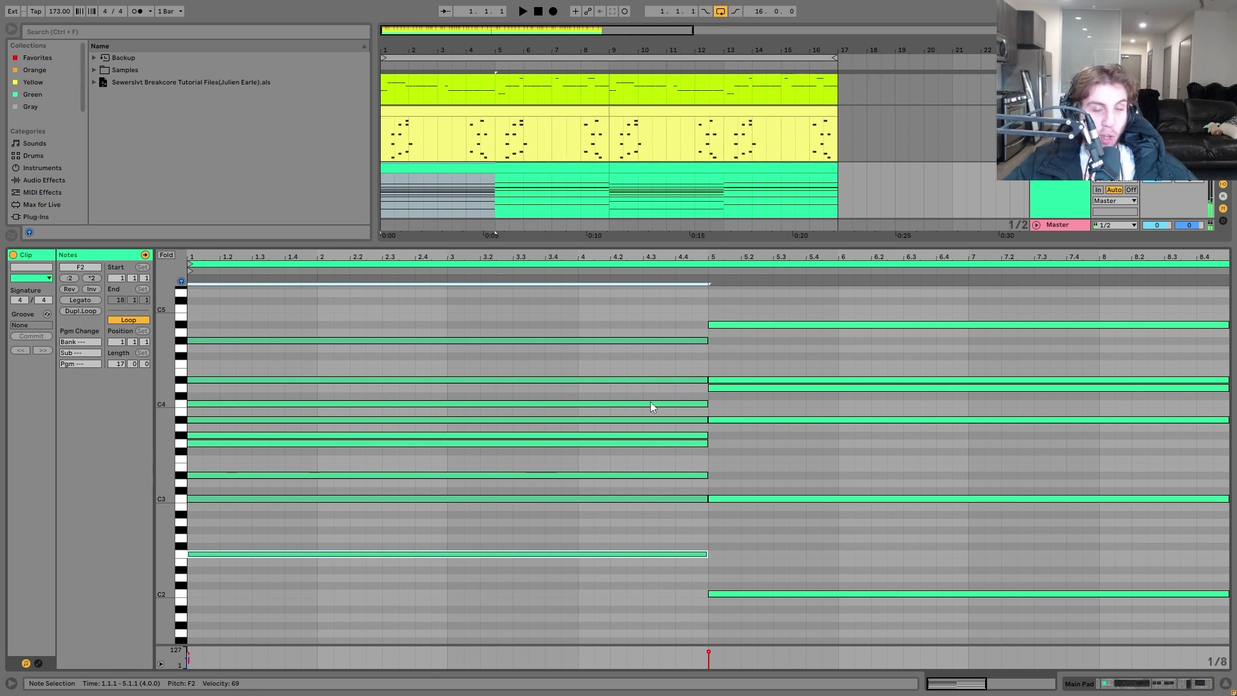
pyautogui.press('space')
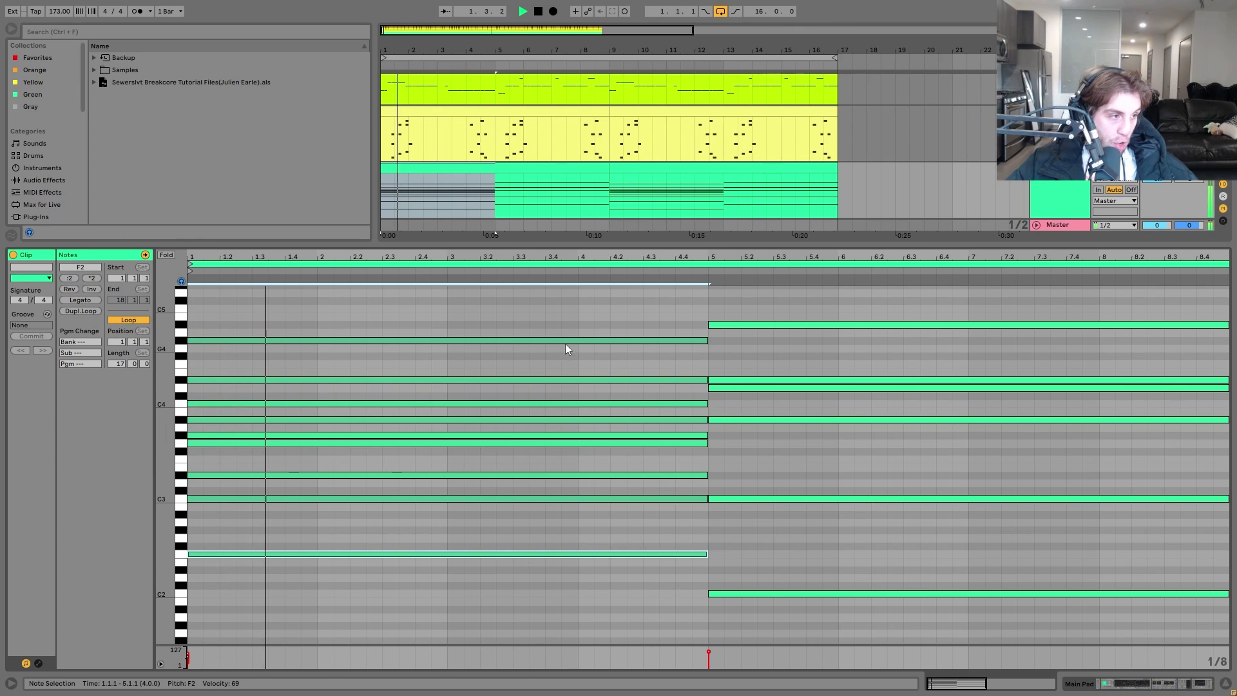
pyautogui.press('space')
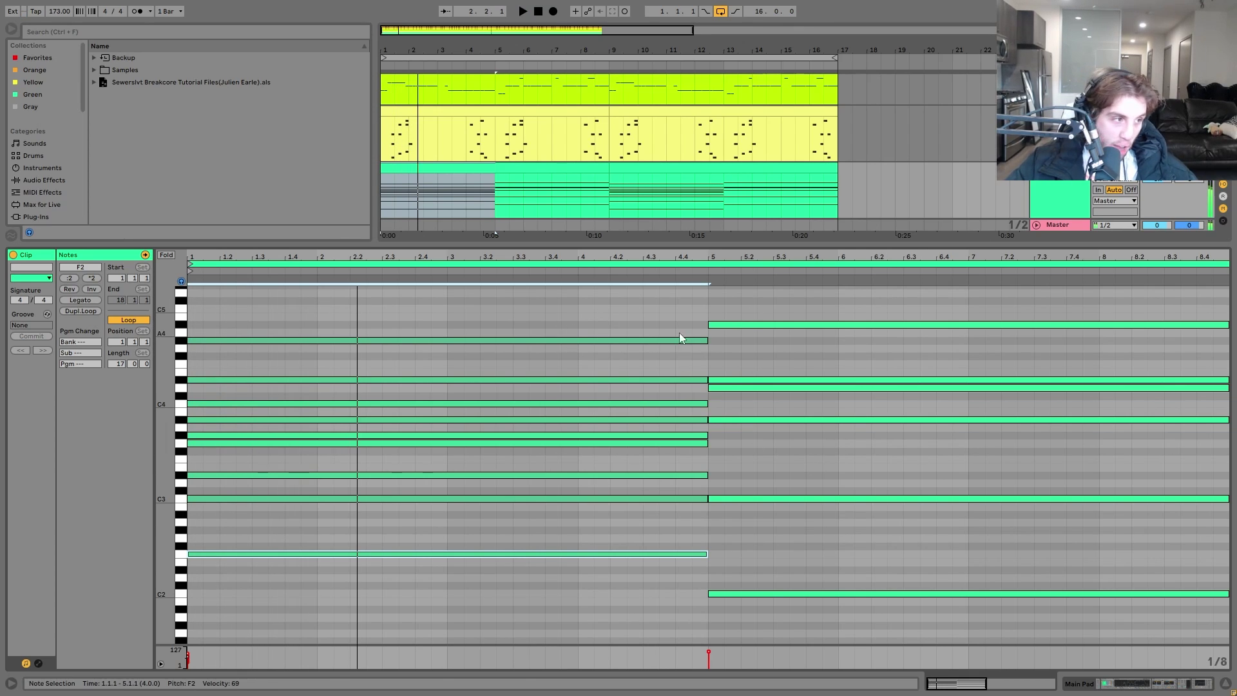
pyautogui.click(620, 339)
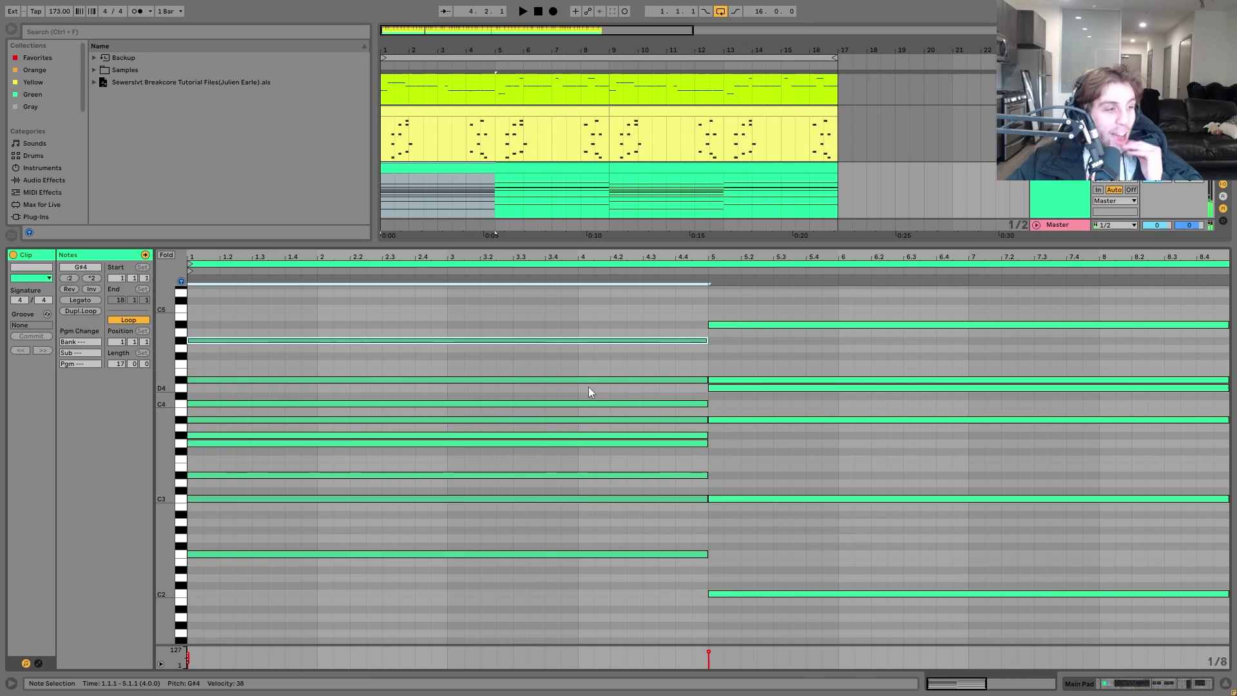
pyautogui.press('space')
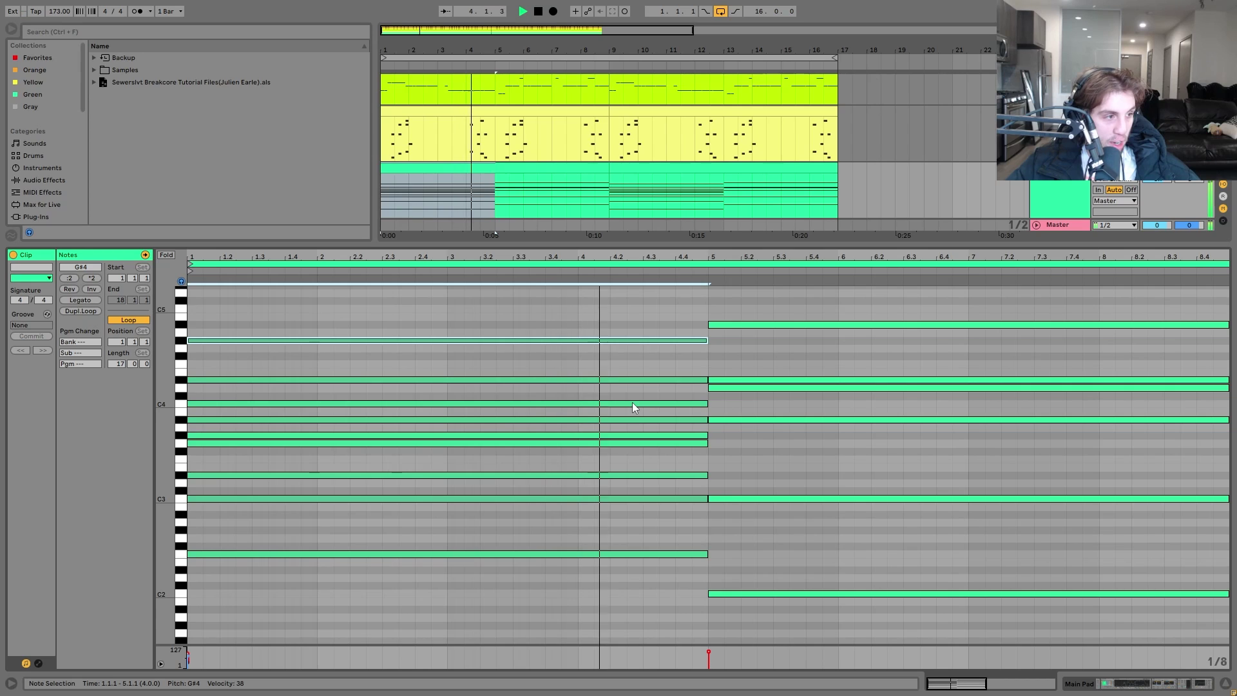
pyautogui.press('space')
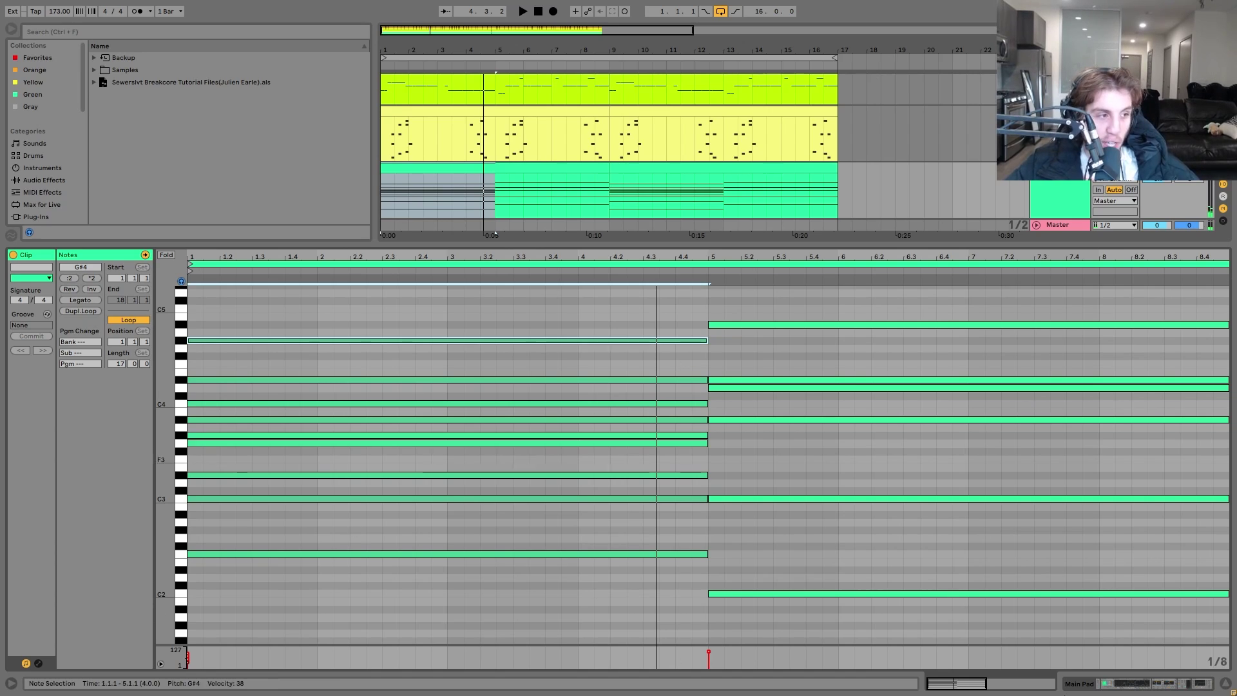
# Step: Replay the first pad chord briefly, and compare the second chord's notes from C2 to A#4 with the first chord's G3 to C4 cluster
pyautogui.press('space')
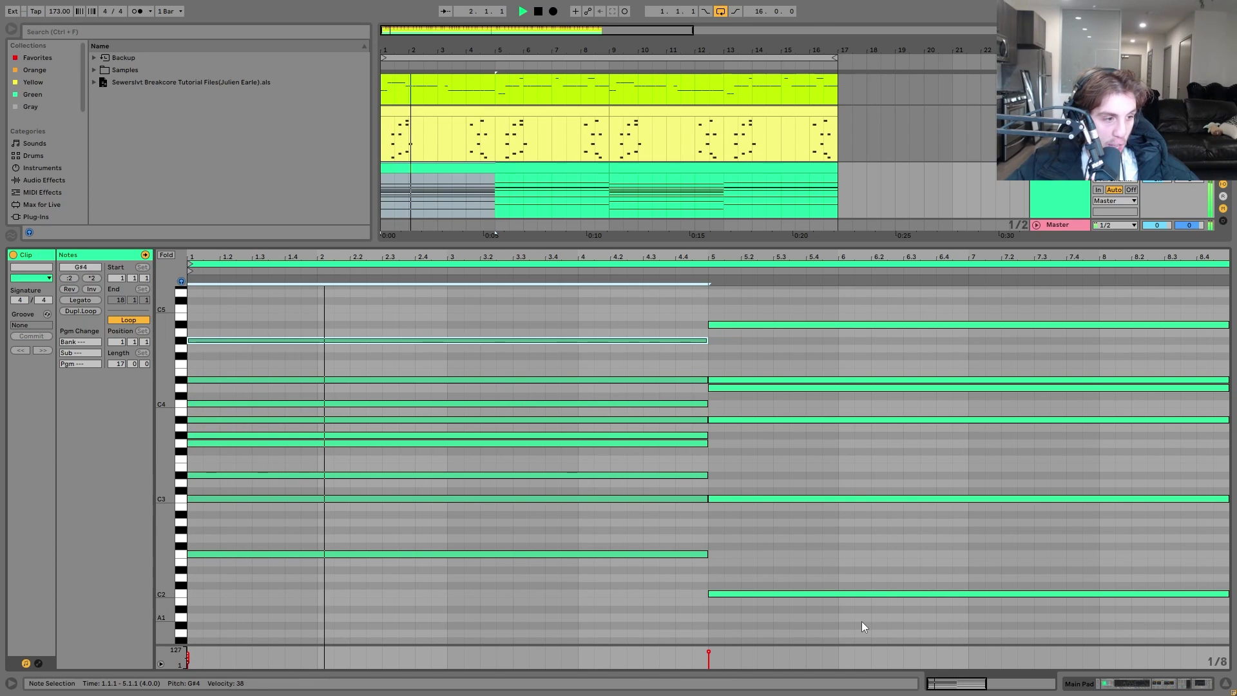
pyautogui.press('space')
pyautogui.moveTo(864, 626); pyautogui.dragTo(963, 286)
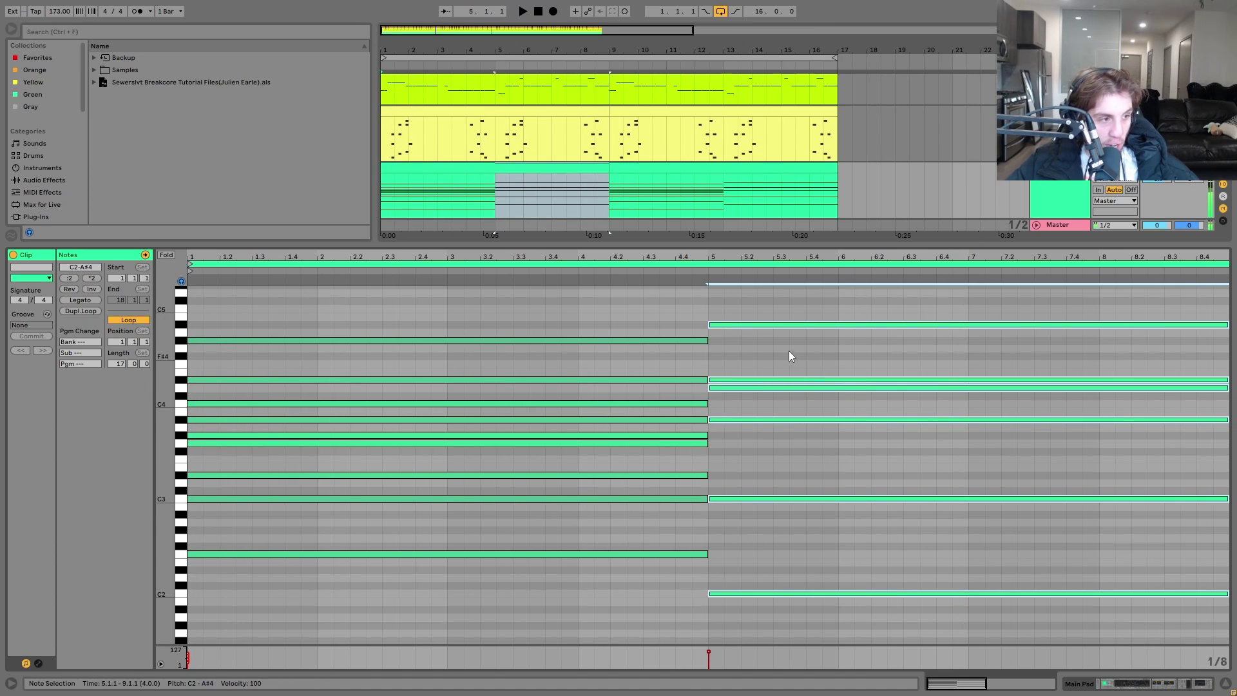
pyautogui.moveTo(802, 307); pyautogui.dragTo(810, 424)
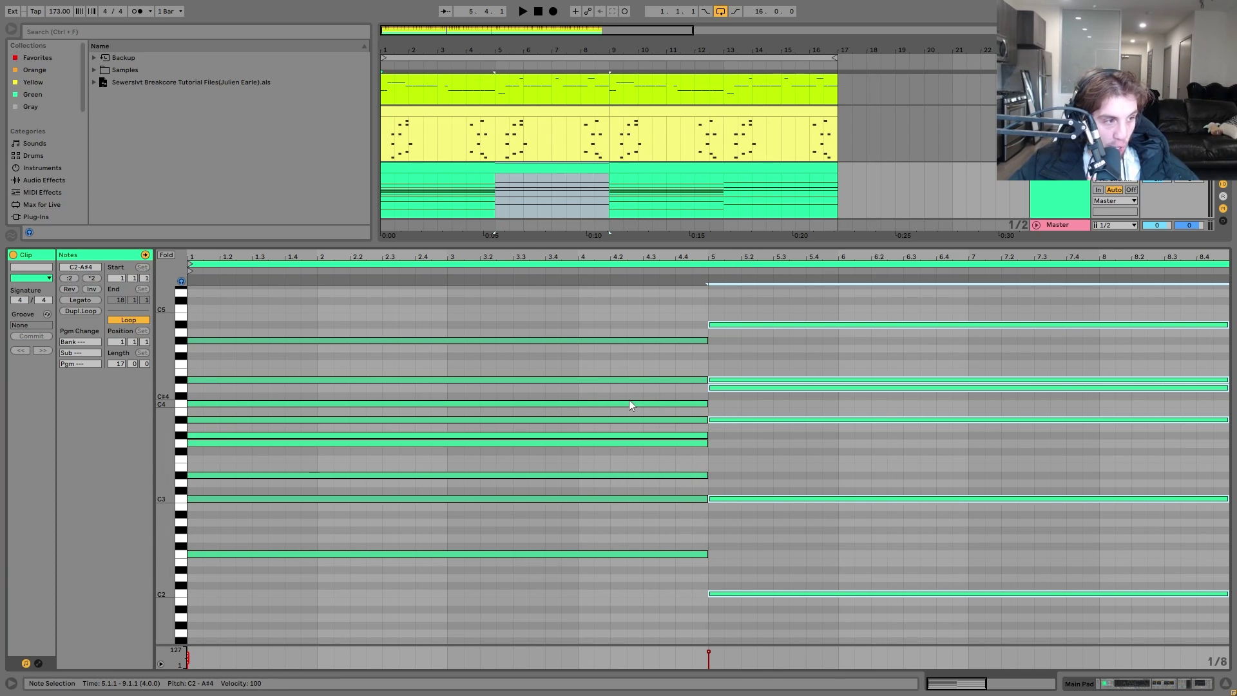
pyautogui.moveTo(637, 397); pyautogui.dragTo(654, 465)
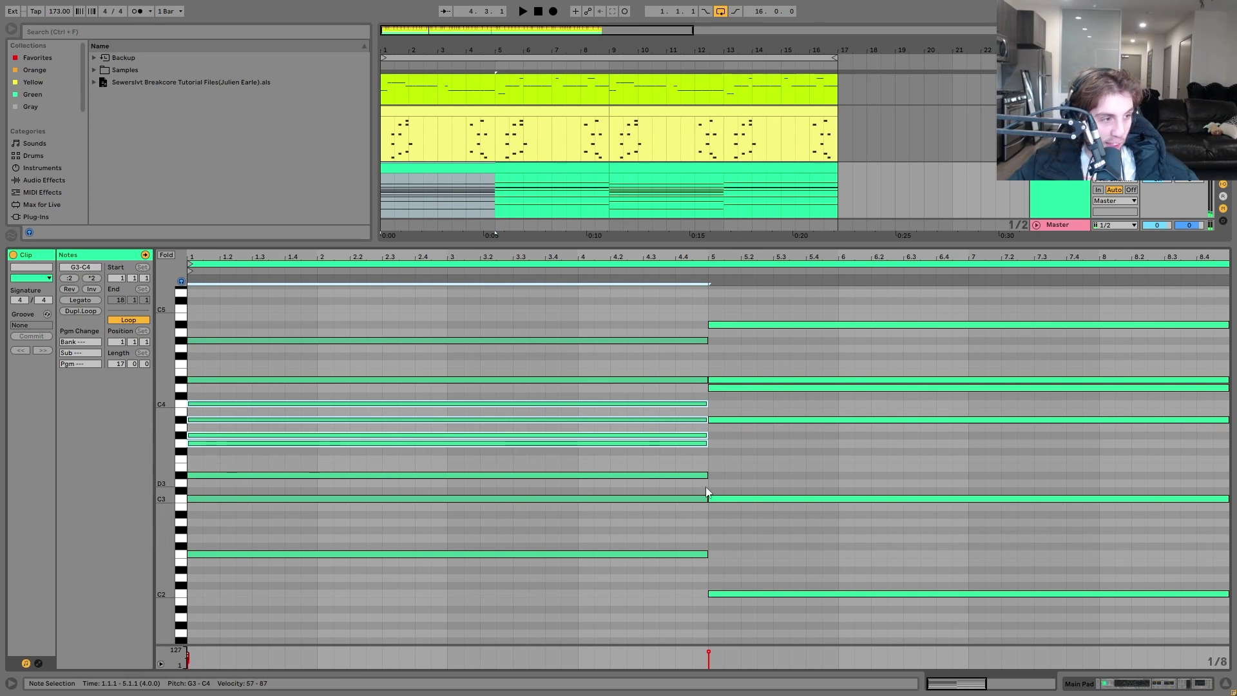
# Step: Audition the first pad chord again from the start, and select all of the second chord's notes from C2 to A#4
pyautogui.press('space')
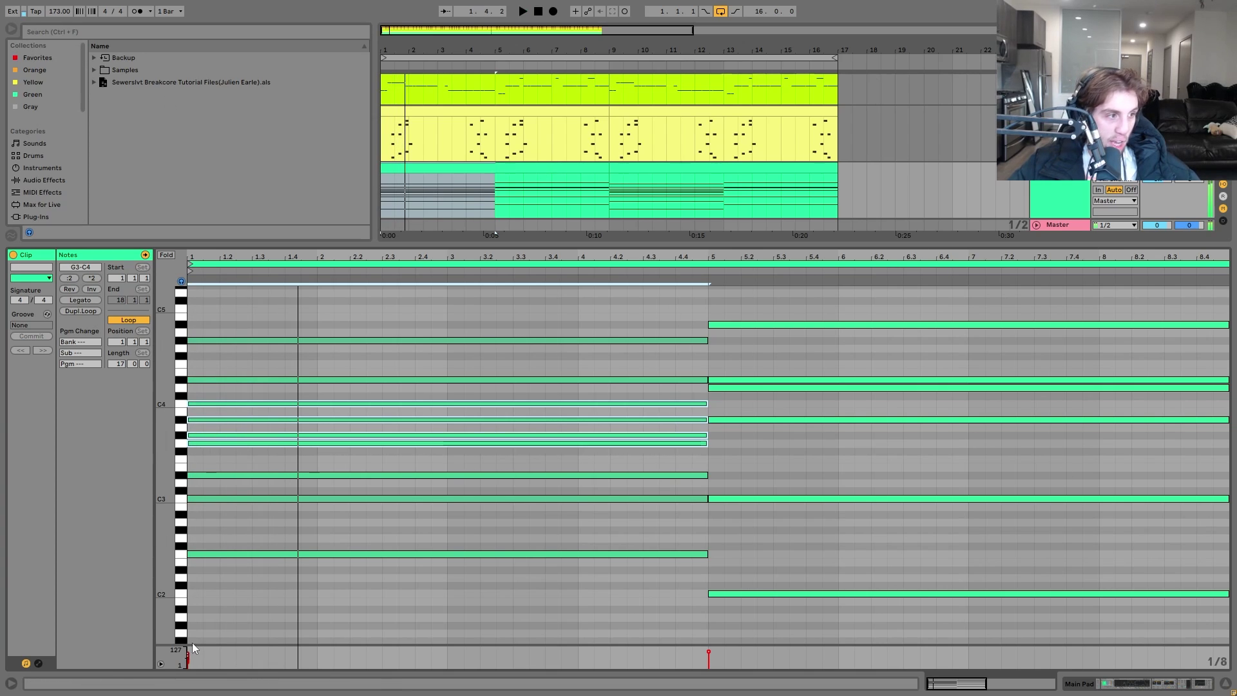
pyautogui.press('space')
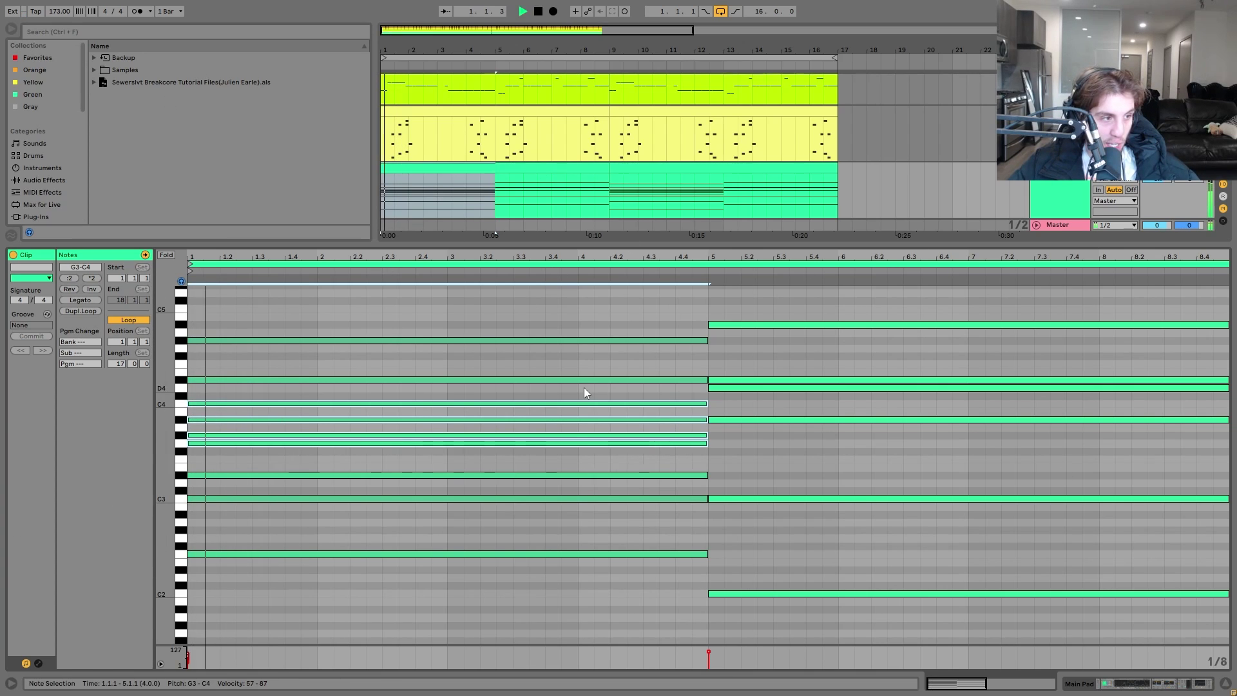
pyautogui.press('space')
pyautogui.moveTo(745, 300); pyautogui.dragTo(900, 641)
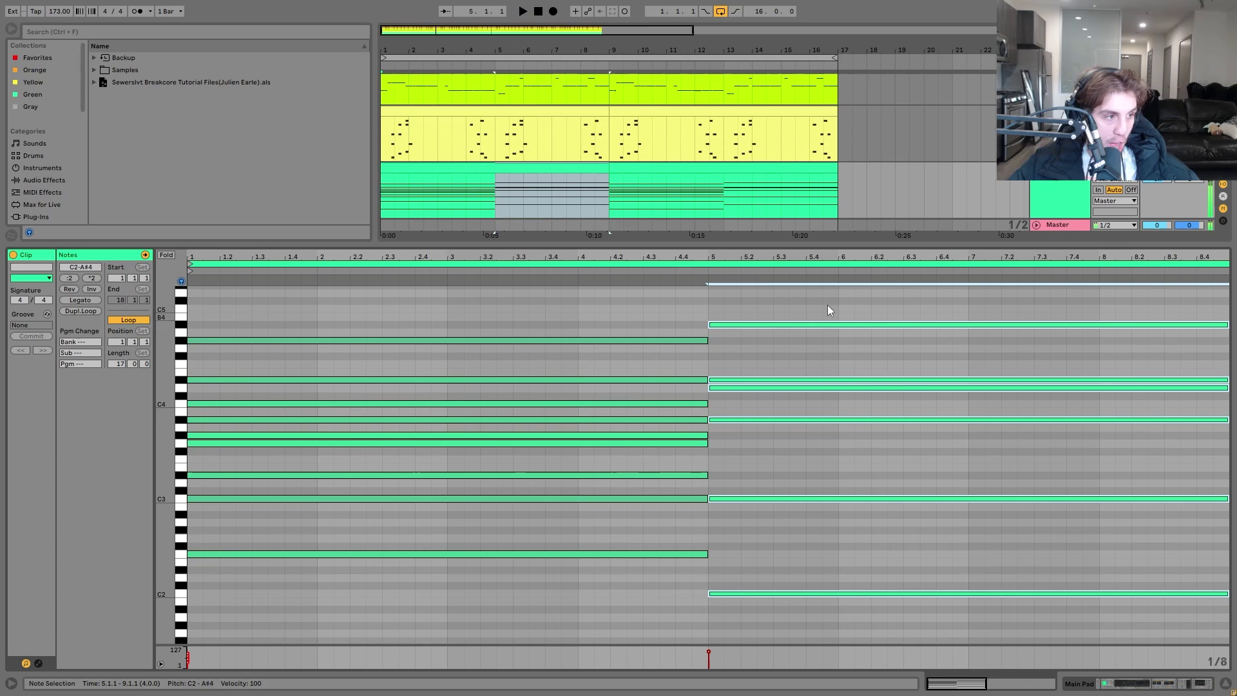
# Step: Compare the two pad chords note by note downward, from G#4 and A#4 through D4, C4 and A#3 to D#3 and C3
pyautogui.click(628, 359)
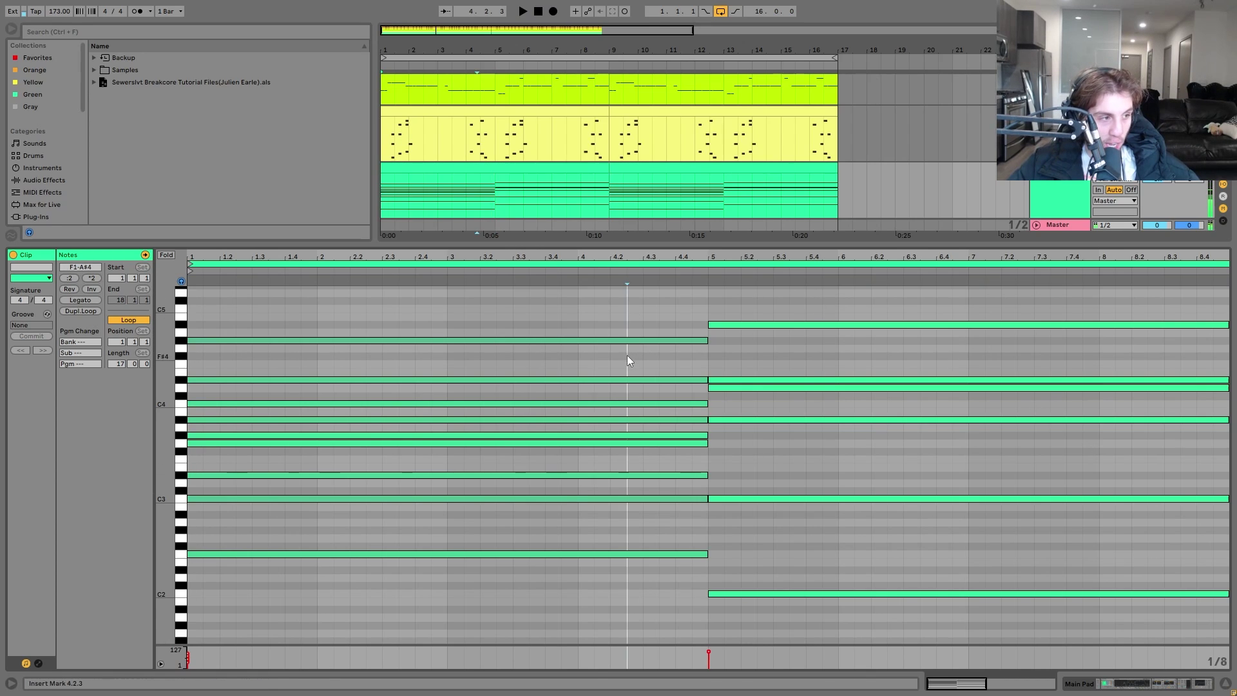
pyautogui.click(638, 341)
pyautogui.moveTo(737, 314); pyautogui.dragTo(744, 369)
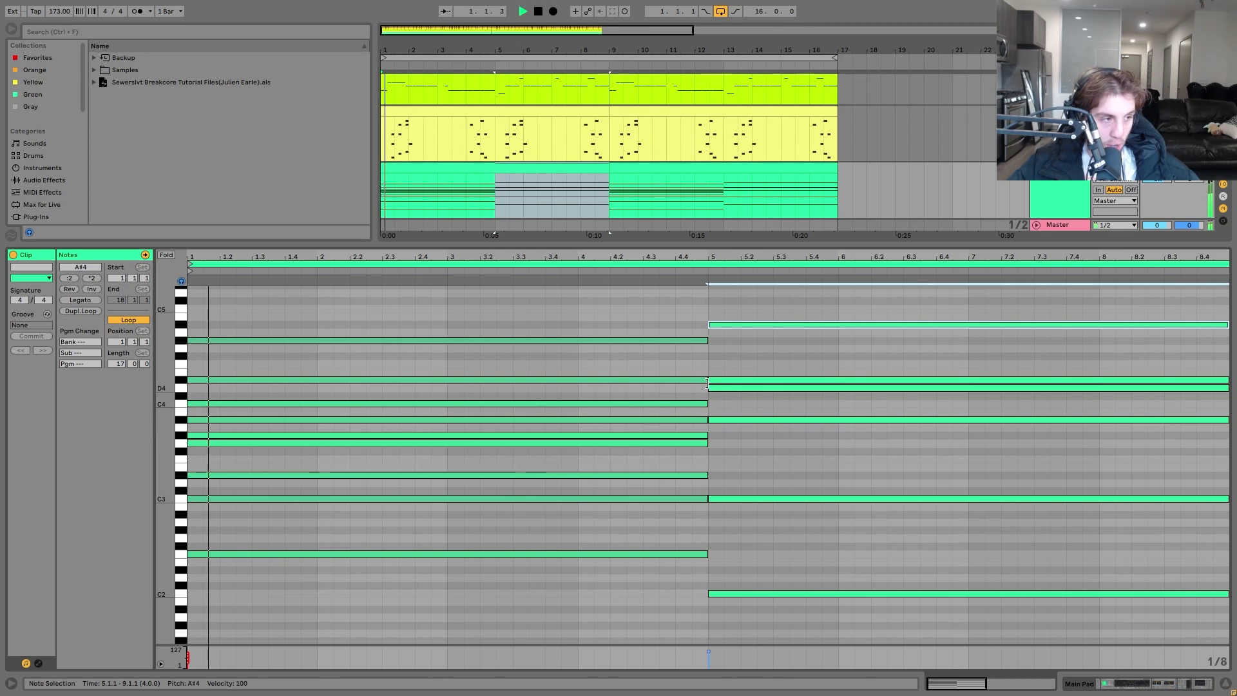
pyautogui.click(670, 373)
pyautogui.moveTo(670, 370); pyautogui.dragTo(766, 401)
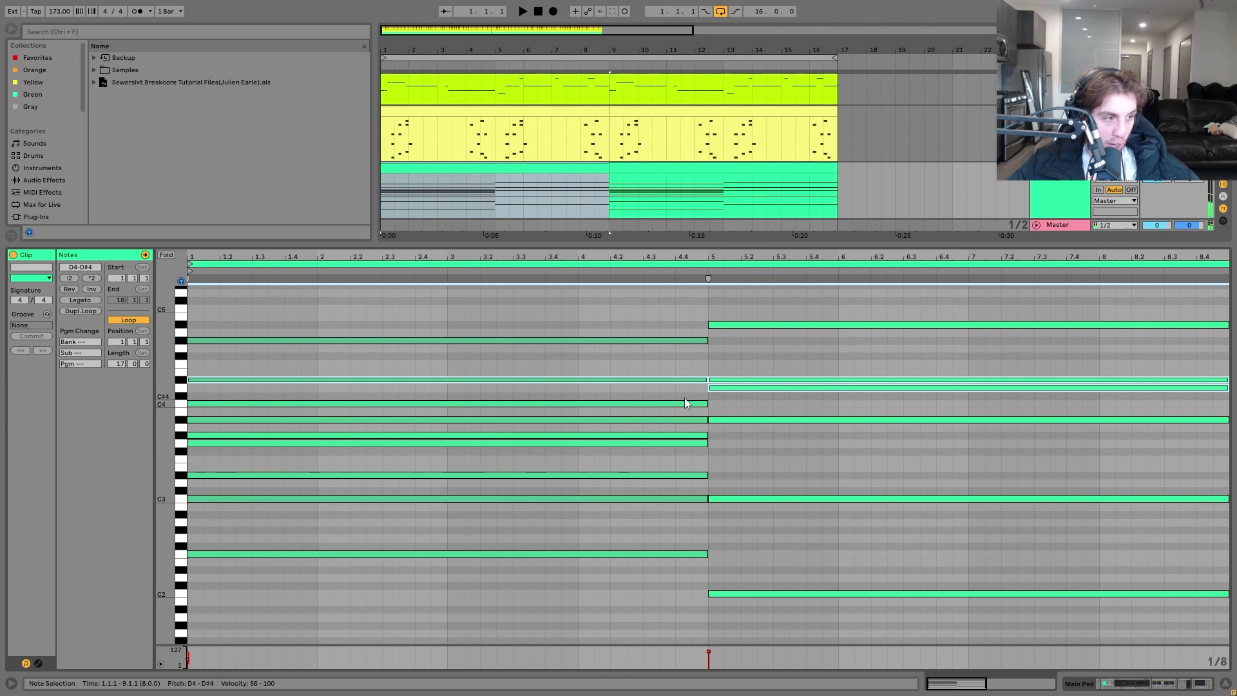
pyautogui.click(679, 403)
pyautogui.click(756, 419)
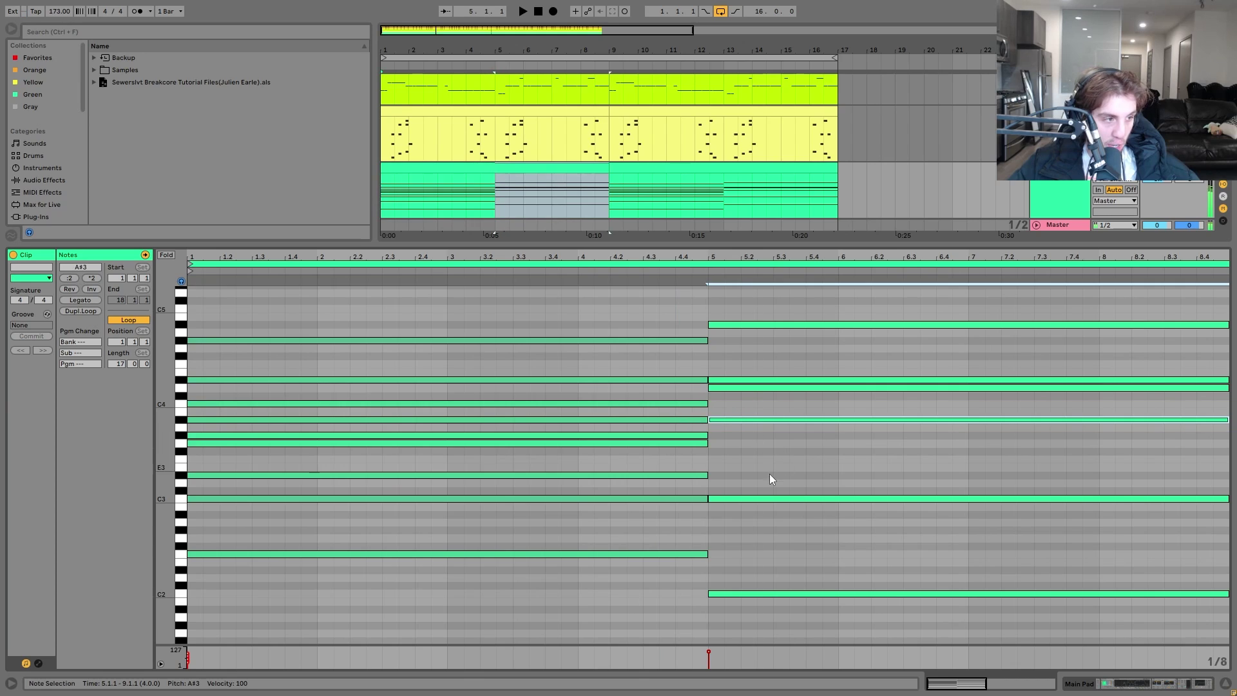
pyautogui.click(682, 475)
pyautogui.click(755, 498)
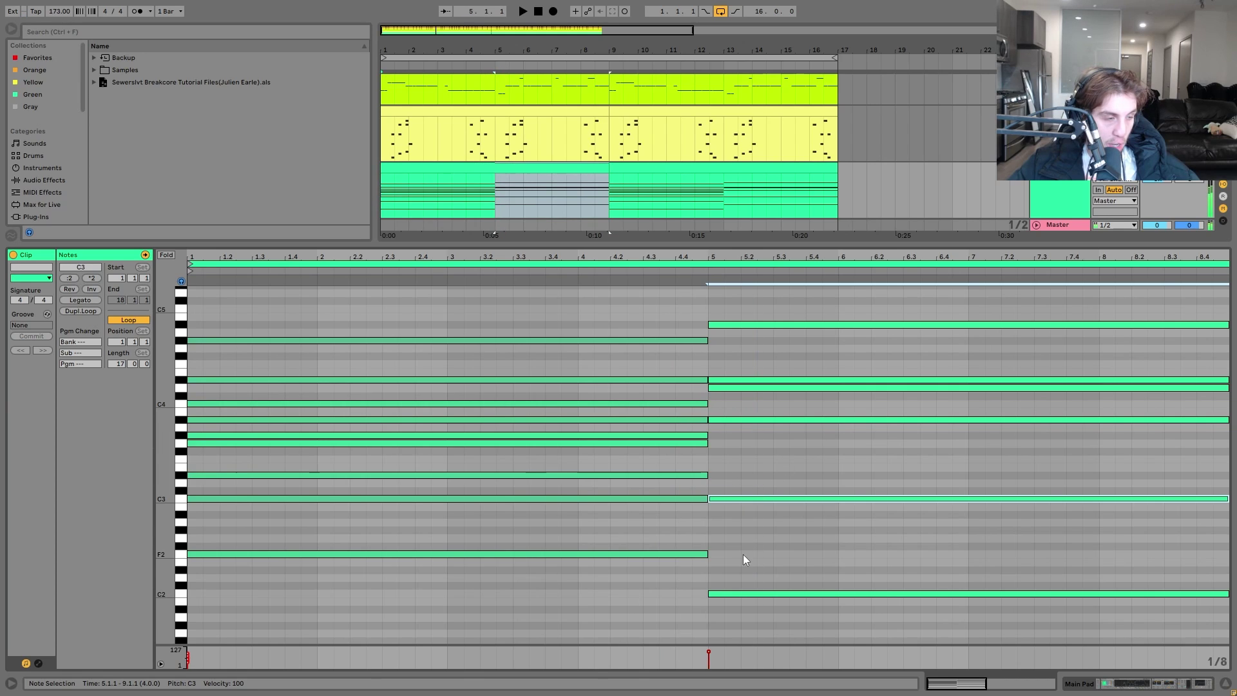
pyautogui.press('space')
pyautogui.click(1053, 203)
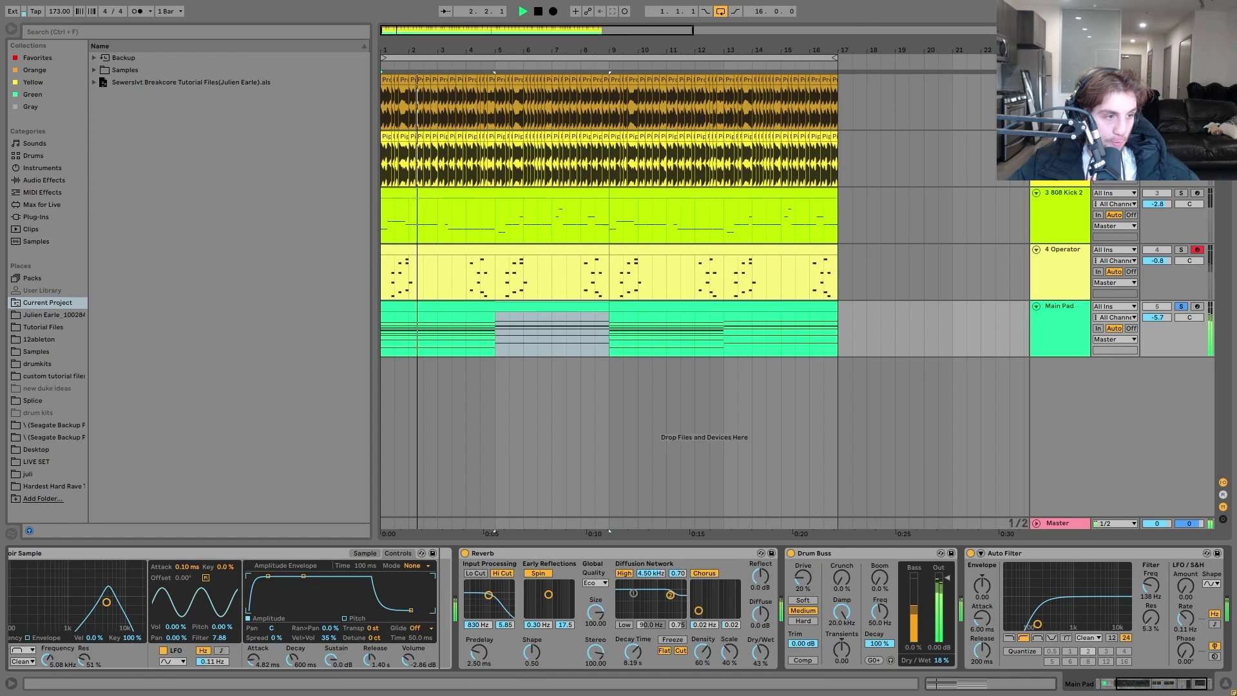
pyautogui.press('space')
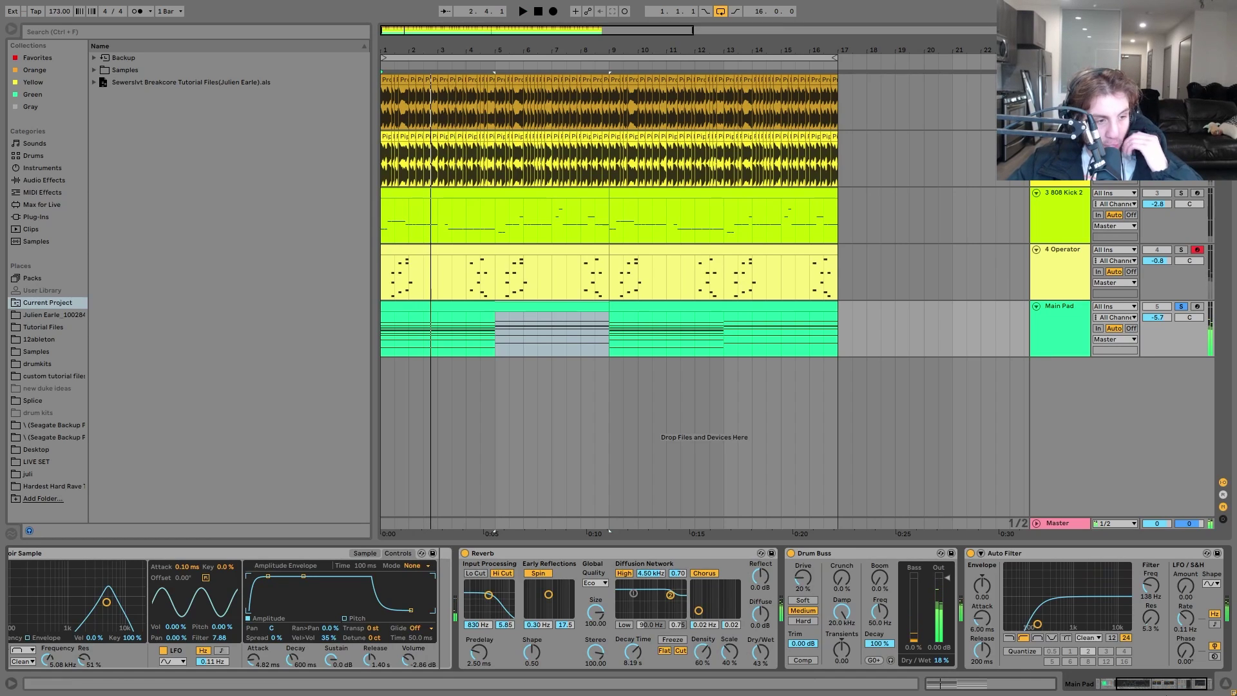
pyautogui.hscroll(-3, 397, 608)
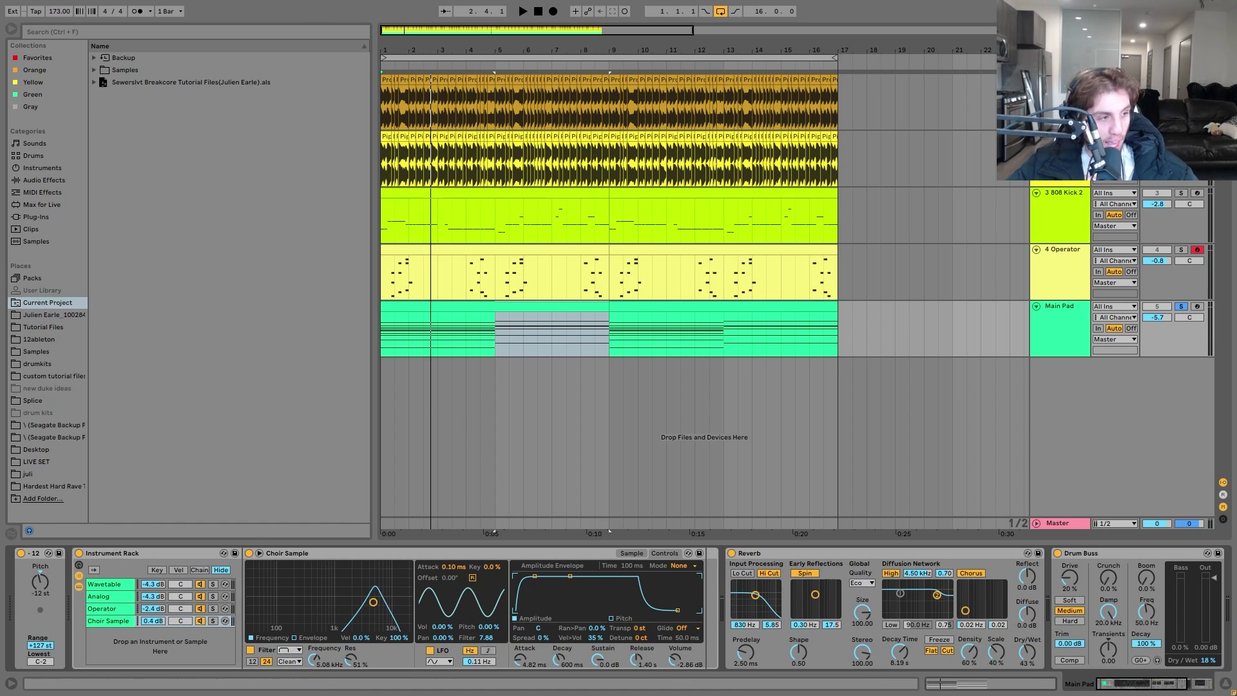
# Step: Select the Main Pad's first two chords from bar 1 to bar 9 and audition them briefly
pyautogui.keyDown('shift'); pyautogui.click(468, 308); pyautogui.keyUp('shift')
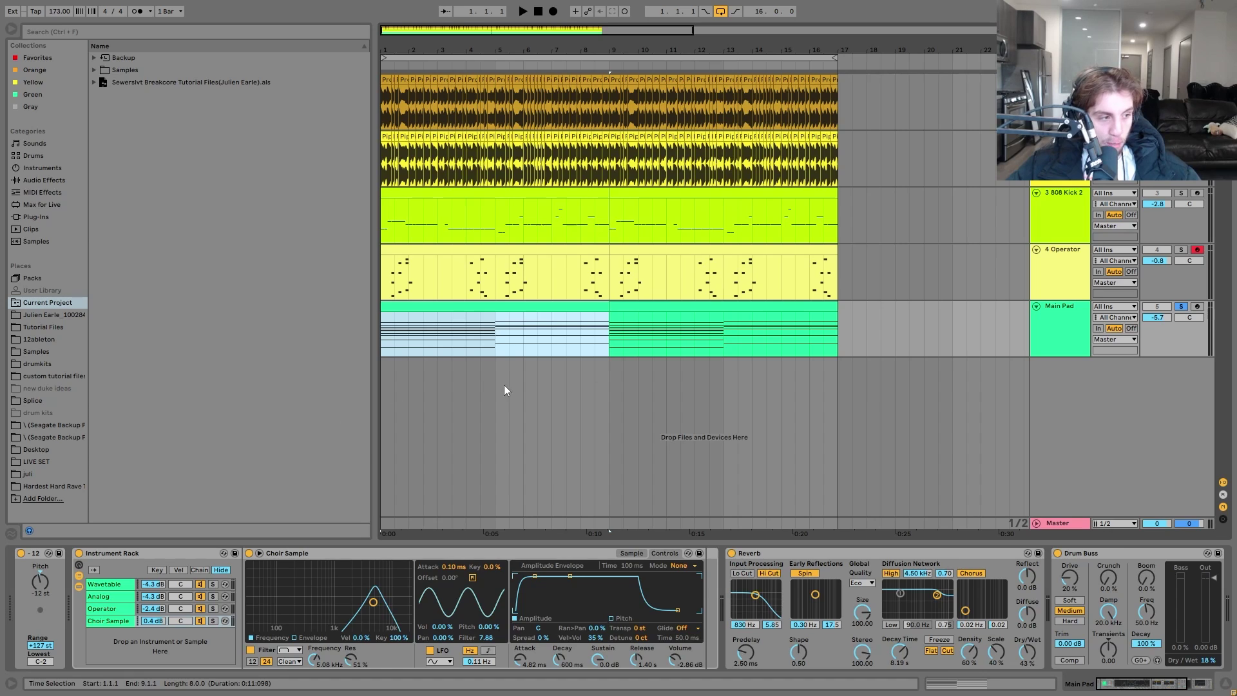
pyautogui.press('space')
pyautogui.press('space')
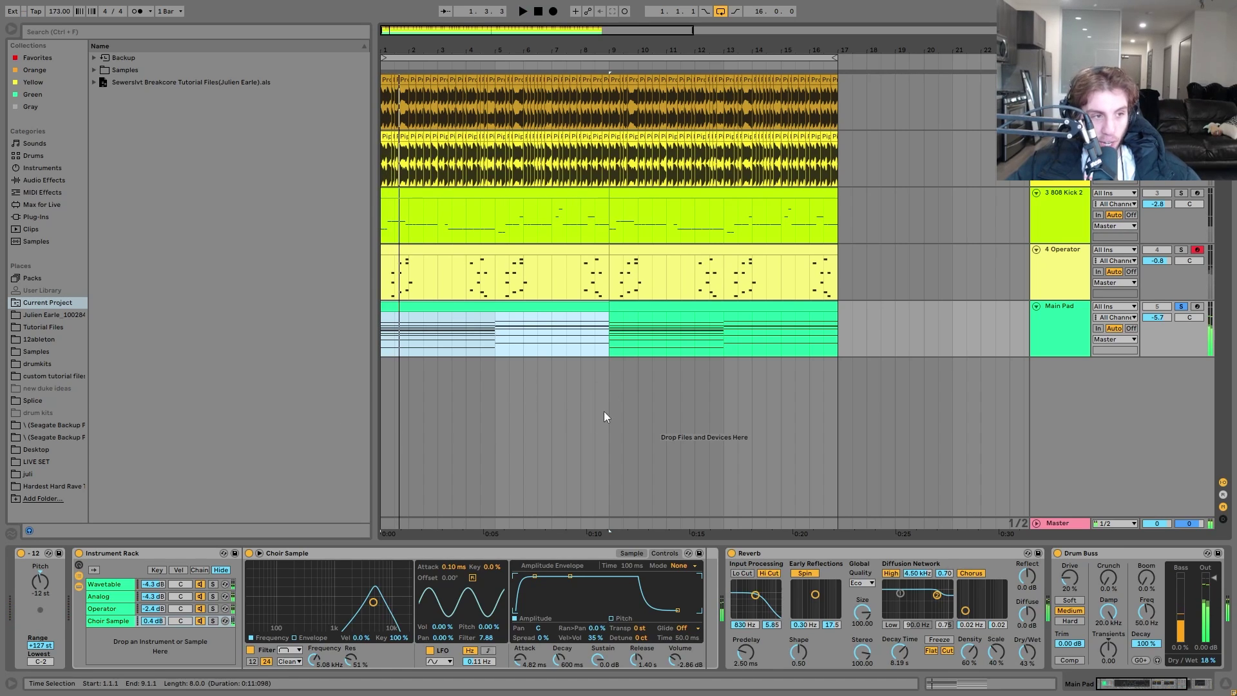
# Step: Solo the Wavetable chain in the Main Pad's Instrument Rack and audition it across both chords
pyautogui.click(212, 584)
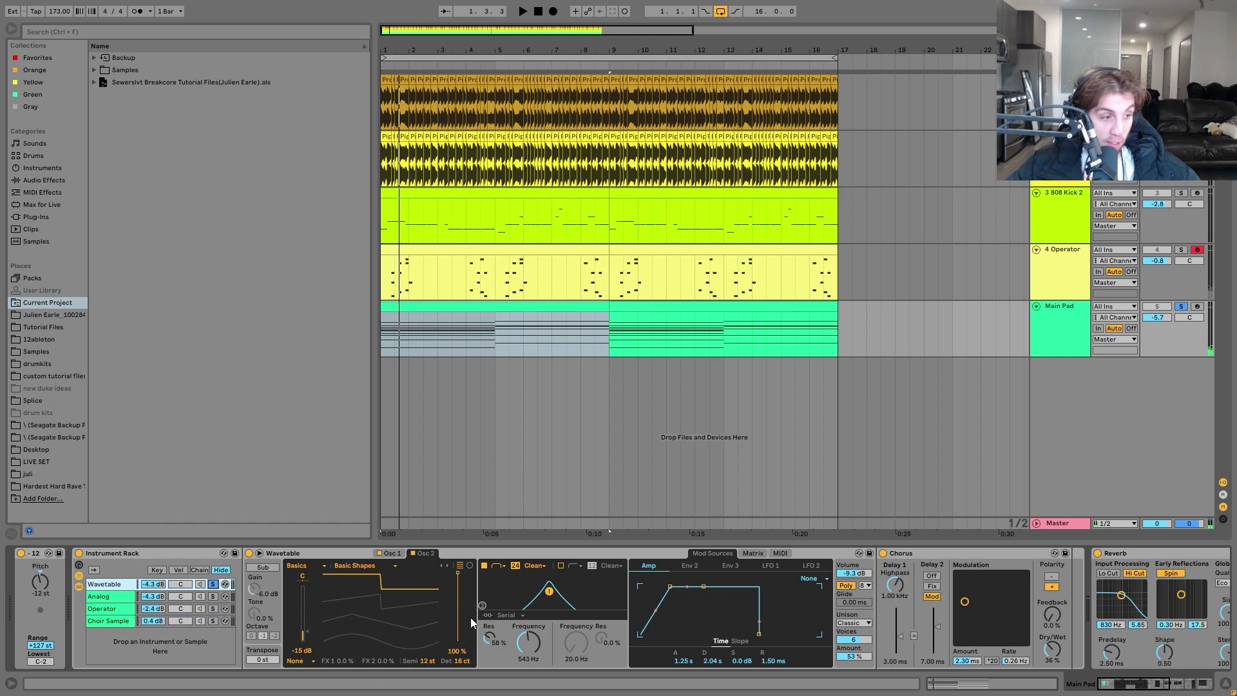
pyautogui.press('space')
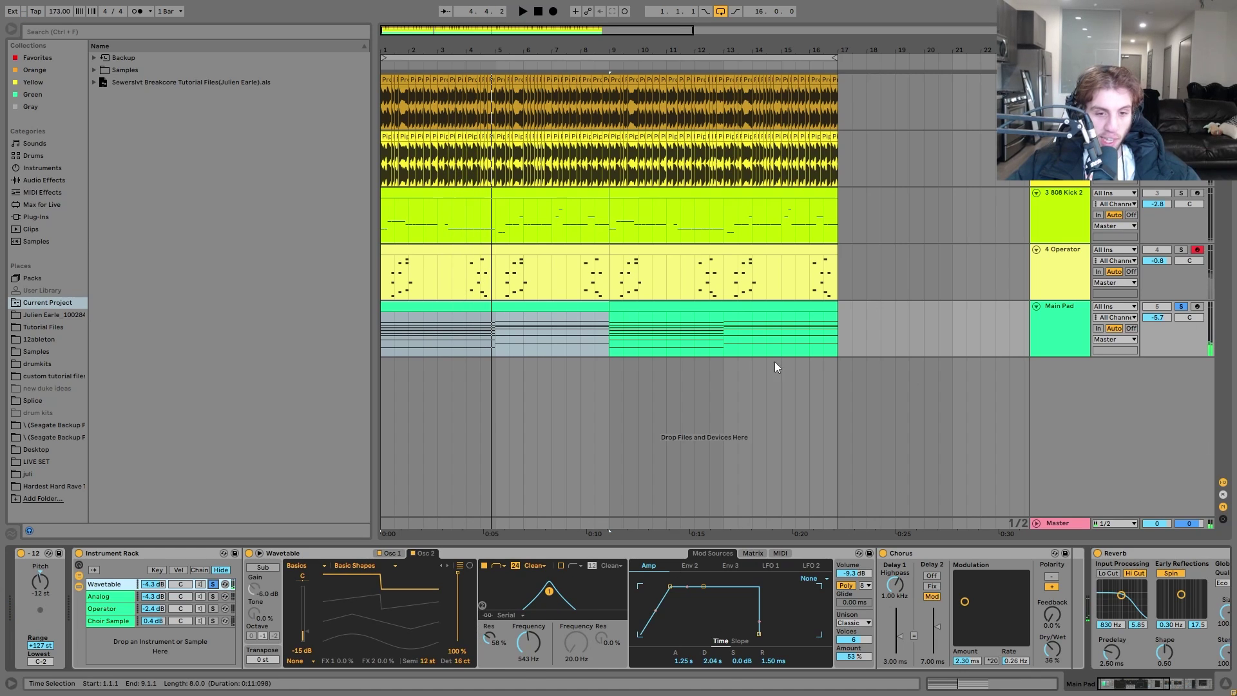
pyautogui.press('space')
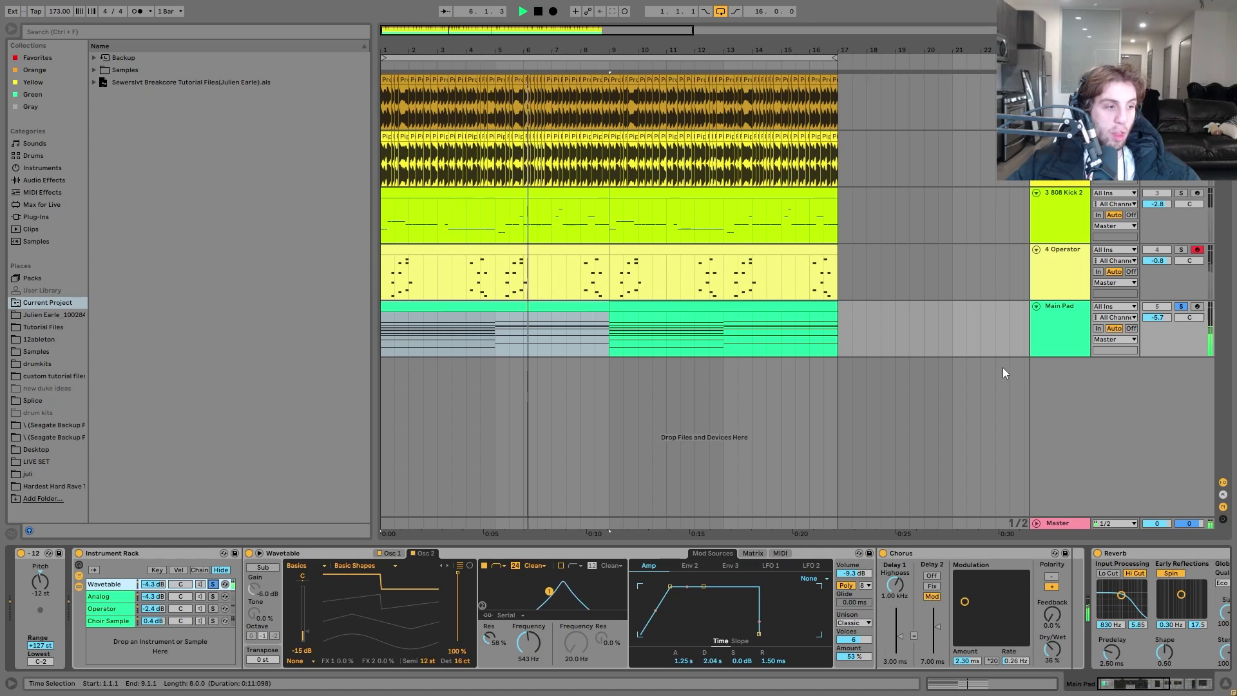
pyautogui.press('space')
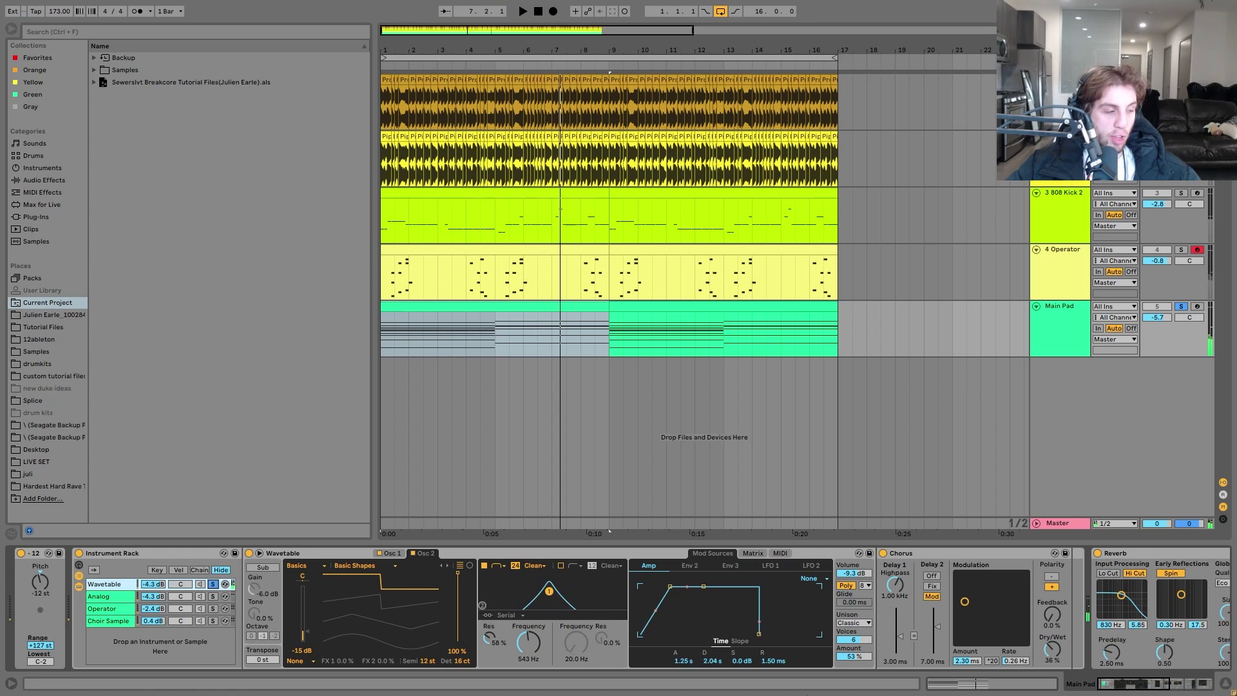
# Step: Inspect Wavetable's two oscillators, its modulation matrix and LFO 1 settings while auditioning the filter movement
pyautogui.click(389, 558)
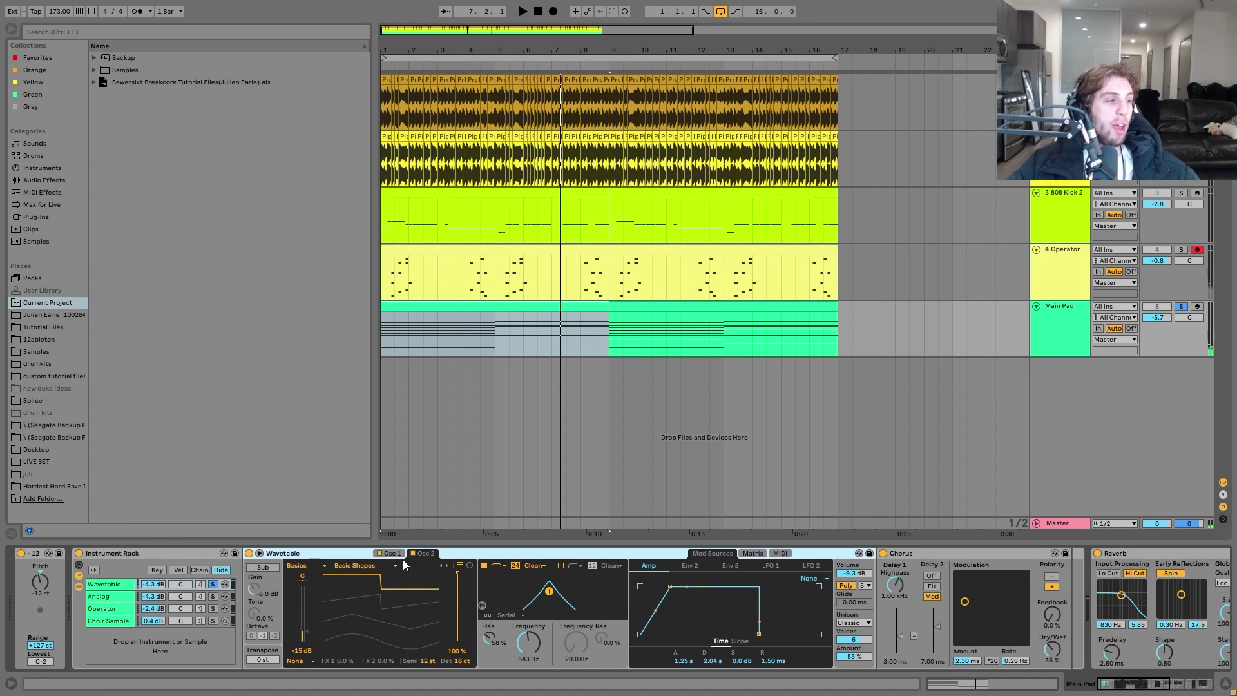
pyautogui.click(395, 556)
pyautogui.click(426, 554)
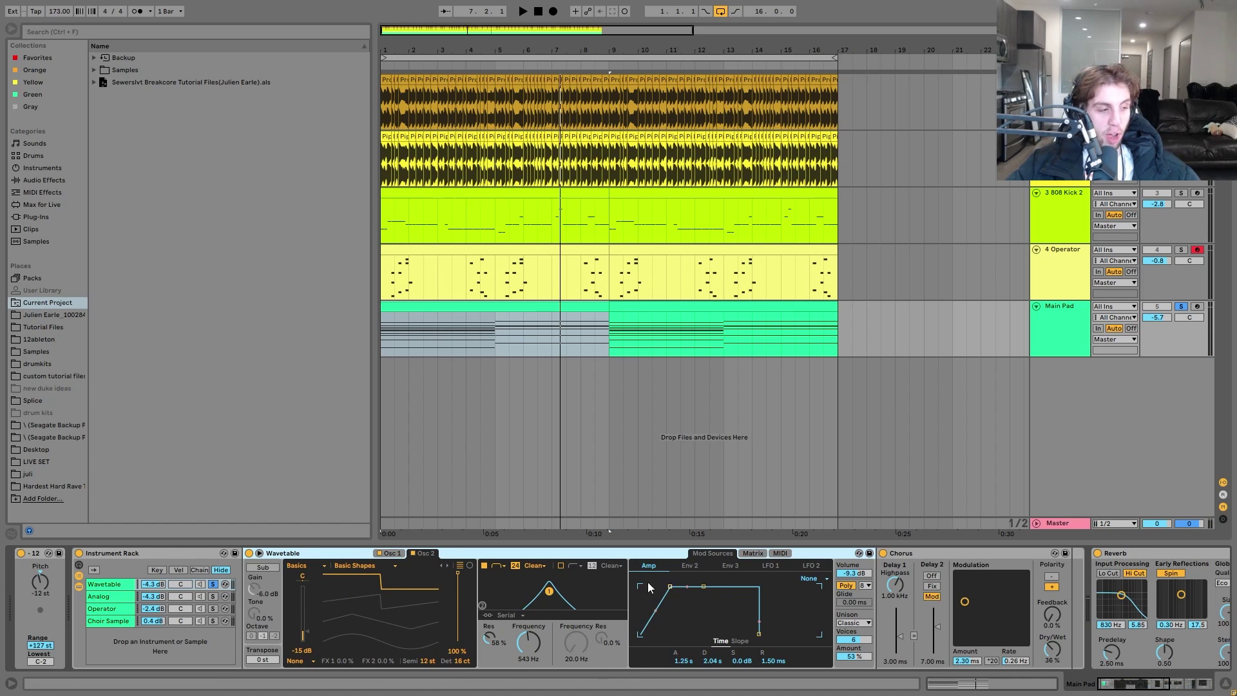
pyautogui.click(763, 554)
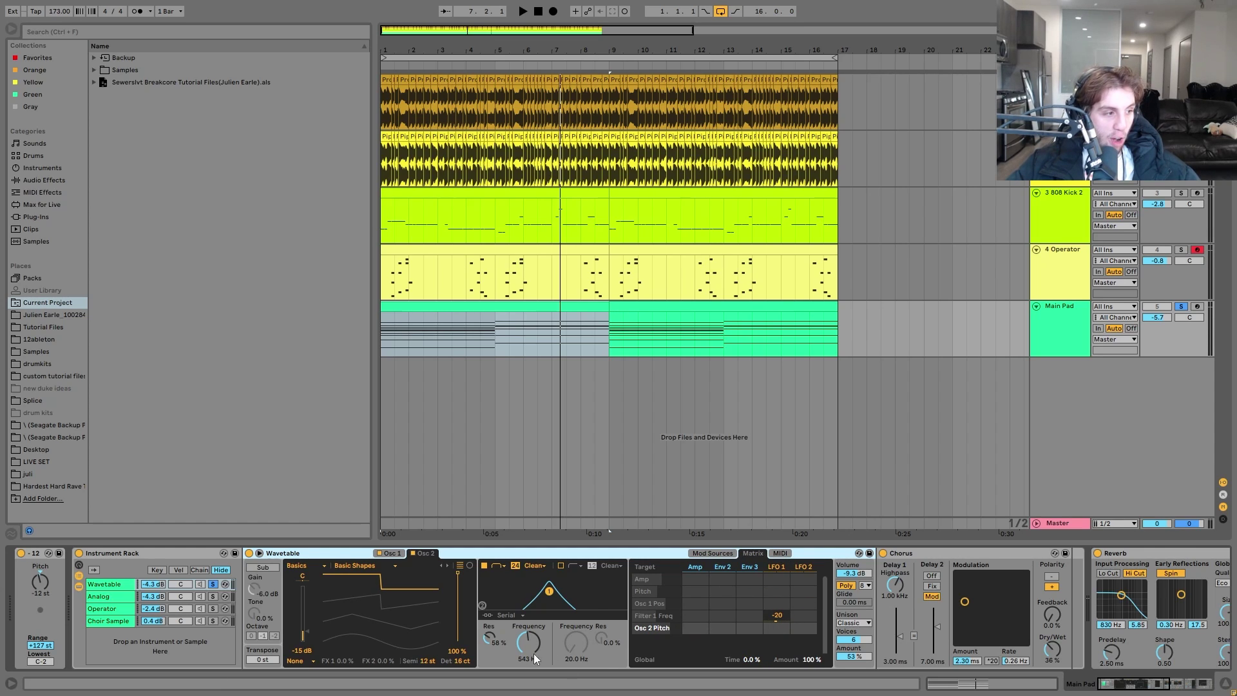
pyautogui.press('space')
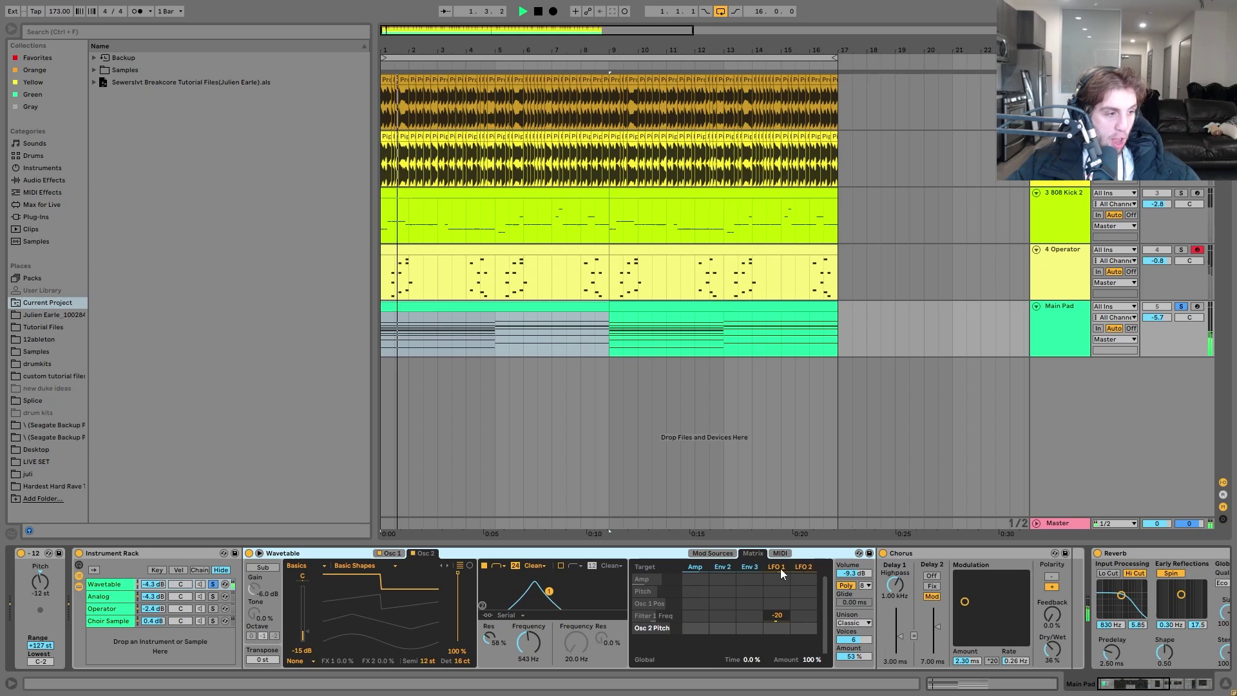
pyautogui.click(778, 566)
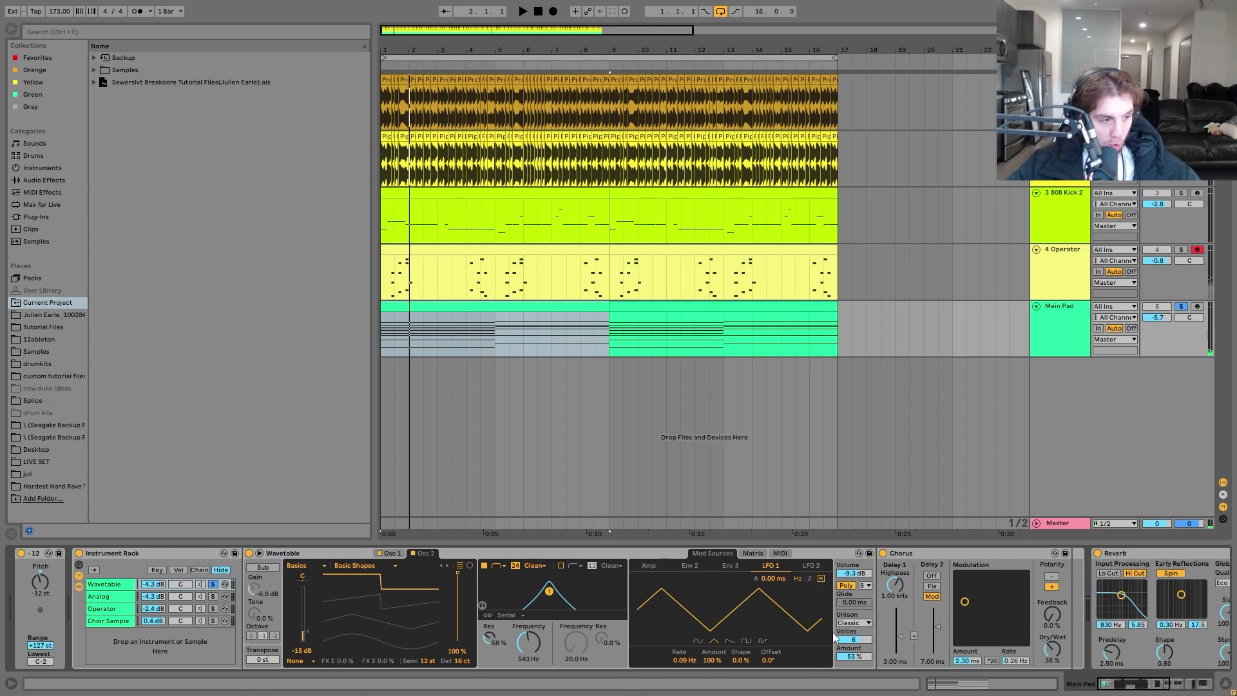
# Step: Solo the Analog chain instead and audition it alone, followed by Analog layered with the Wavetable chain
pyautogui.click(216, 598)
pyautogui.click(213, 596)
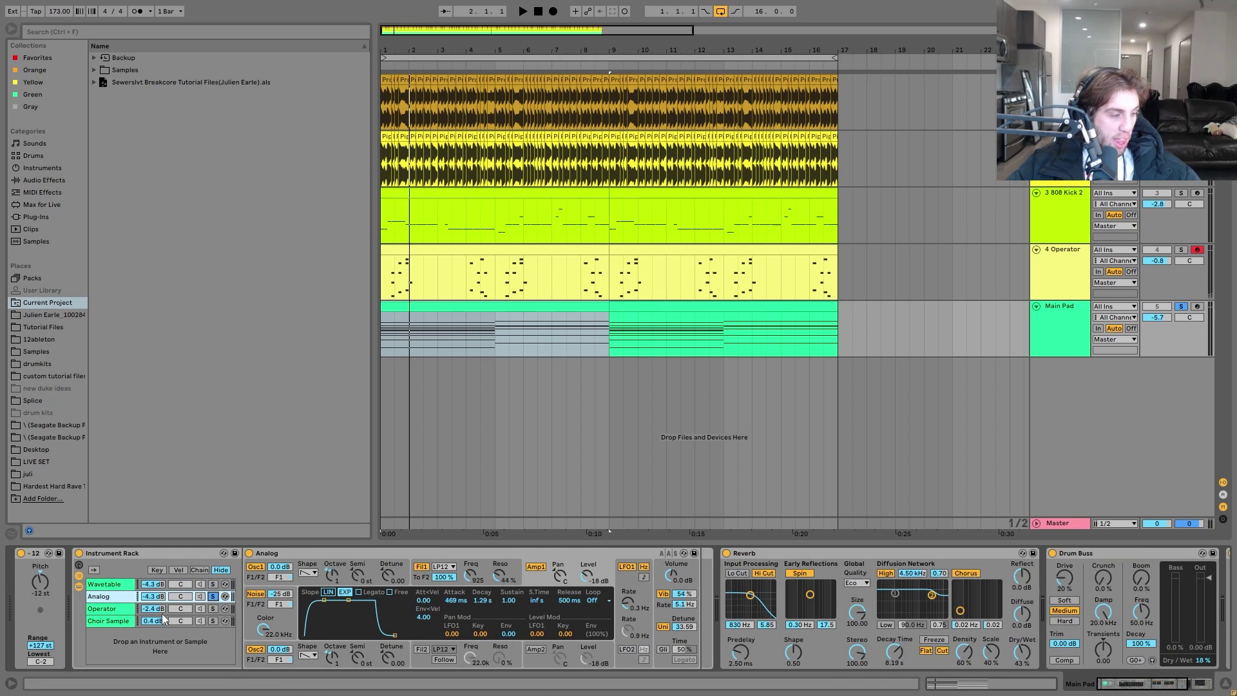
pyautogui.press('space')
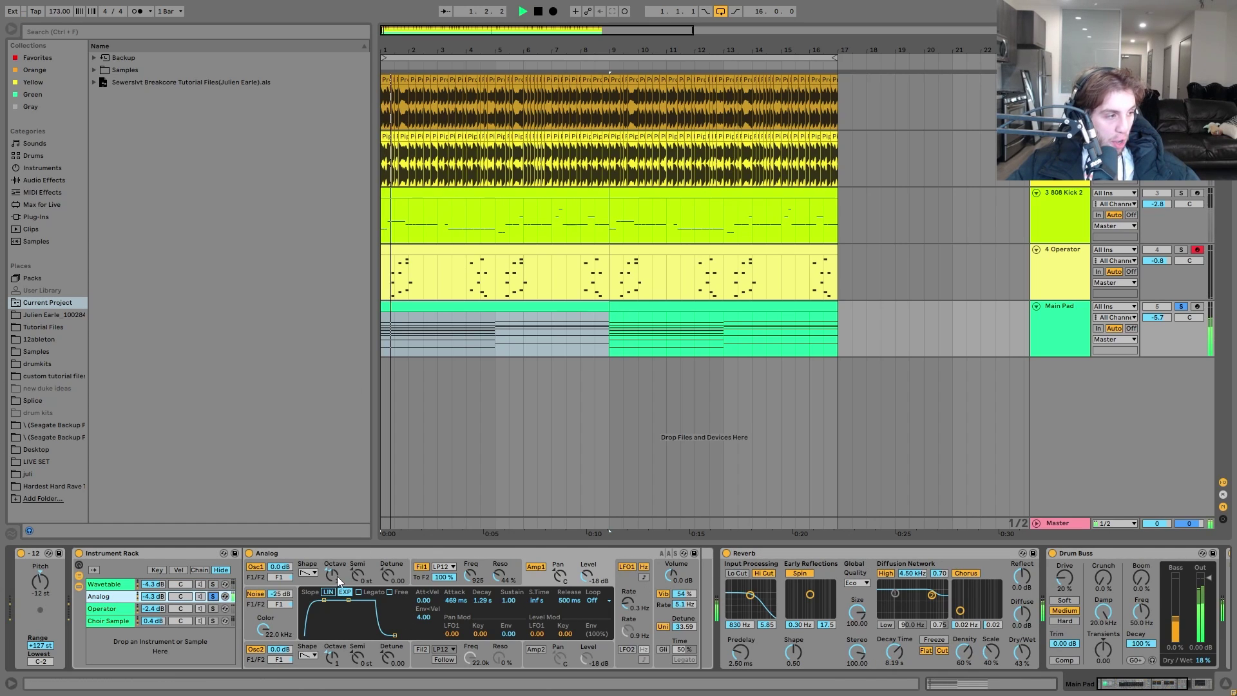
pyautogui.press('space')
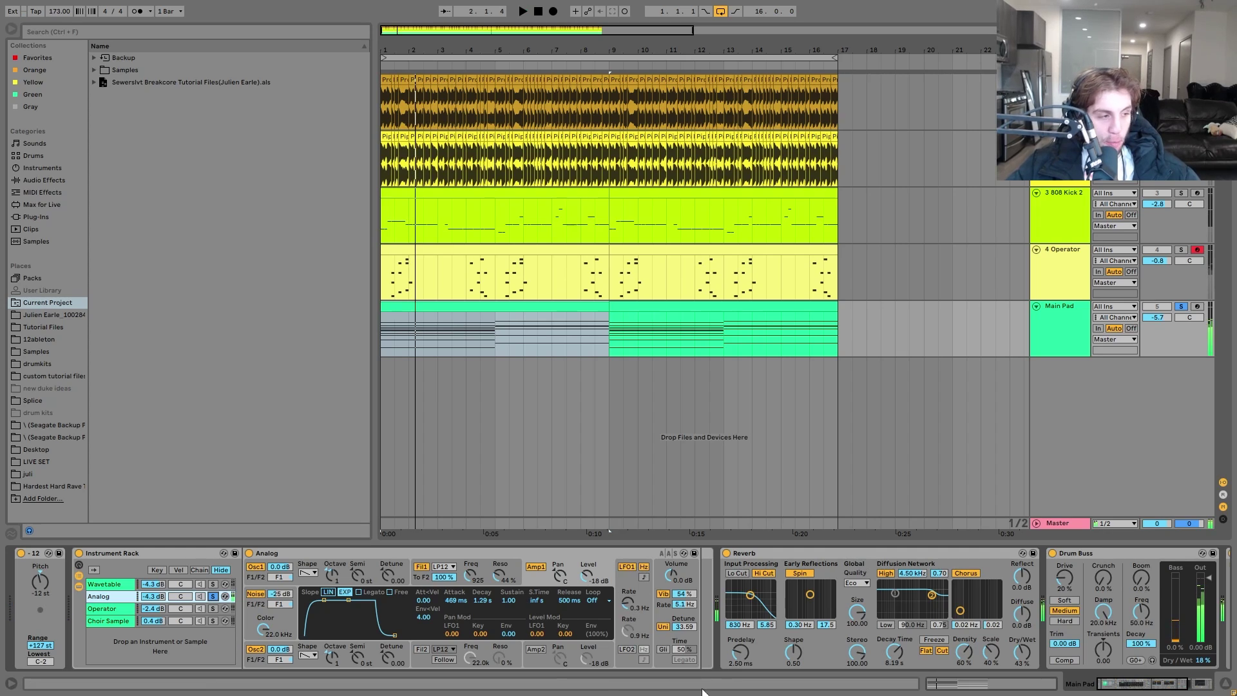
pyautogui.keyDown('ctrl'); pyautogui.click(213, 584); pyautogui.keyUp('ctrl')
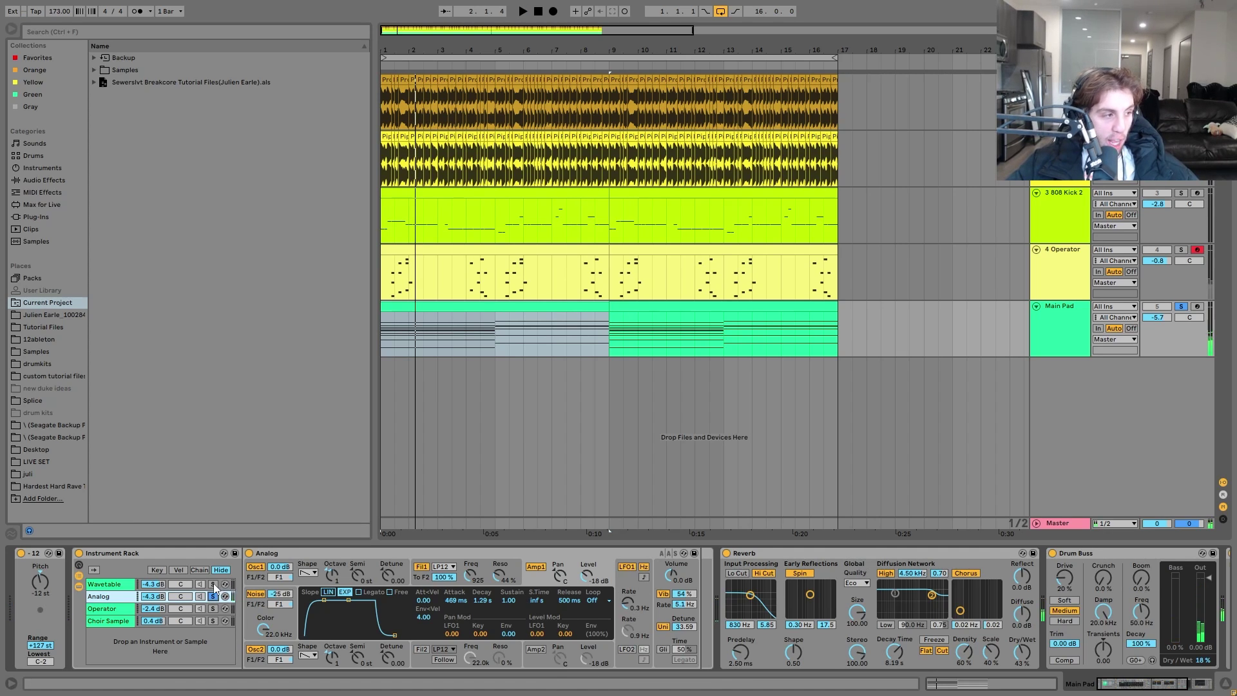
pyautogui.press('space')
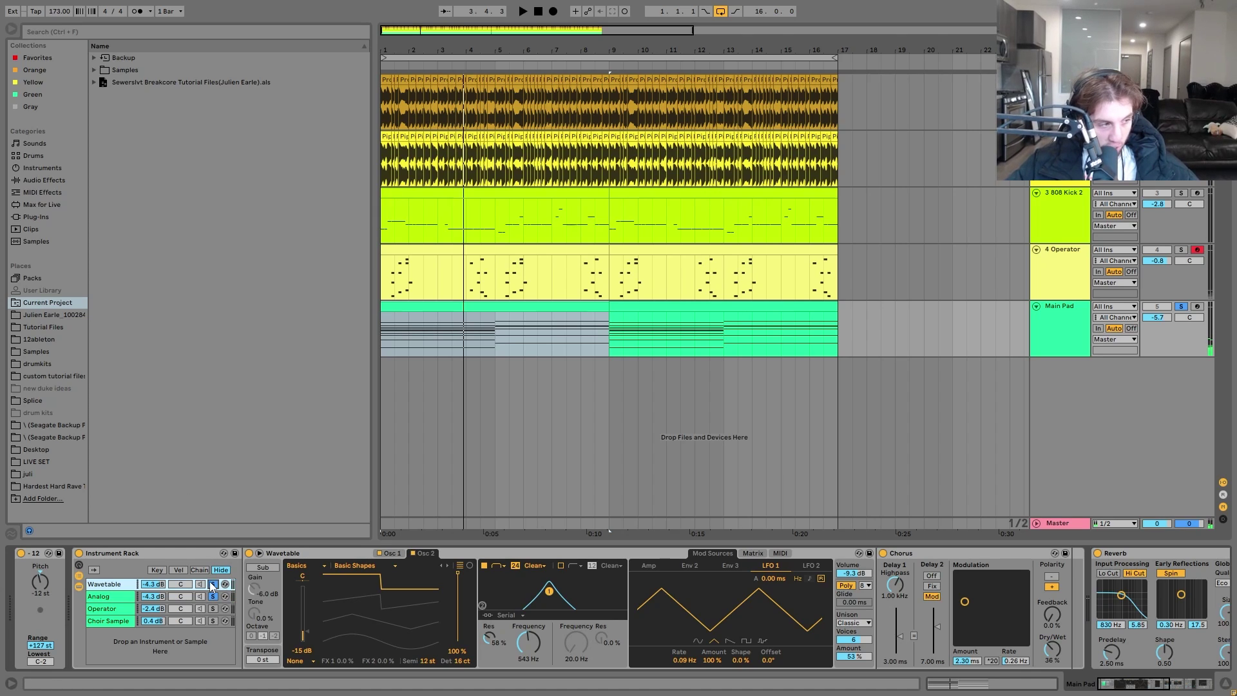
# Step: Examine the Analog synth's filter envelope, LFO settings, and the vibrato, unison and quick routing options
pyautogui.click(120, 597)
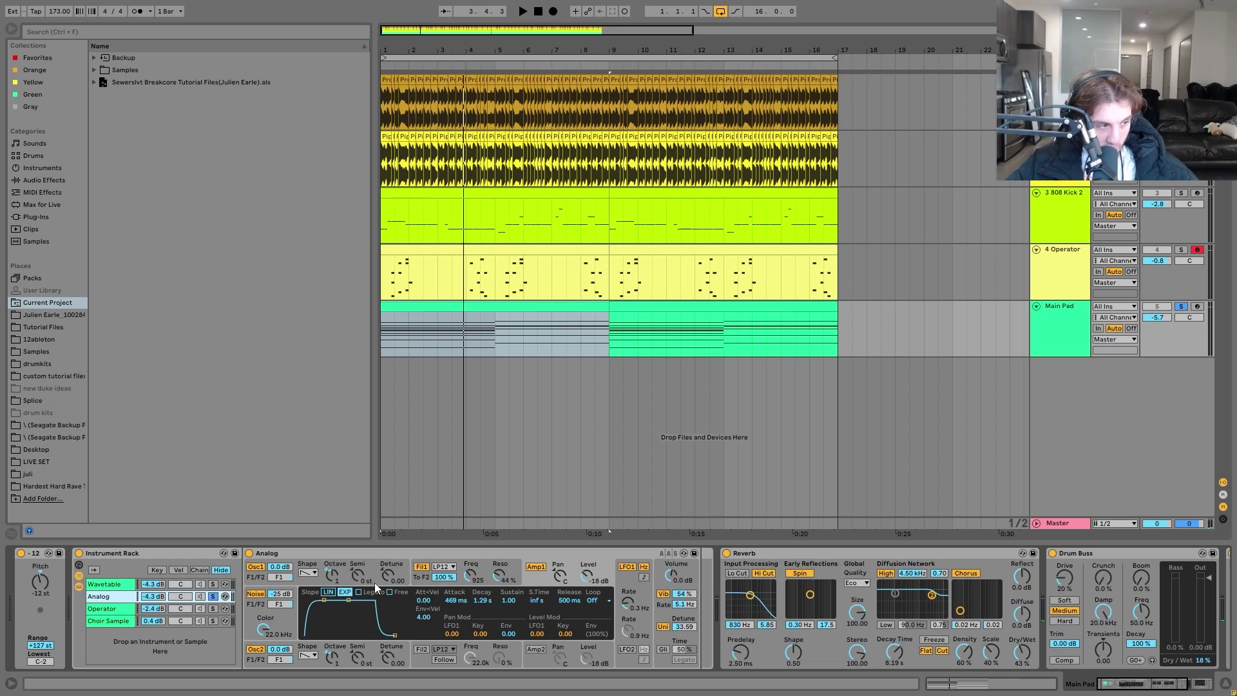
pyautogui.click(482, 570)
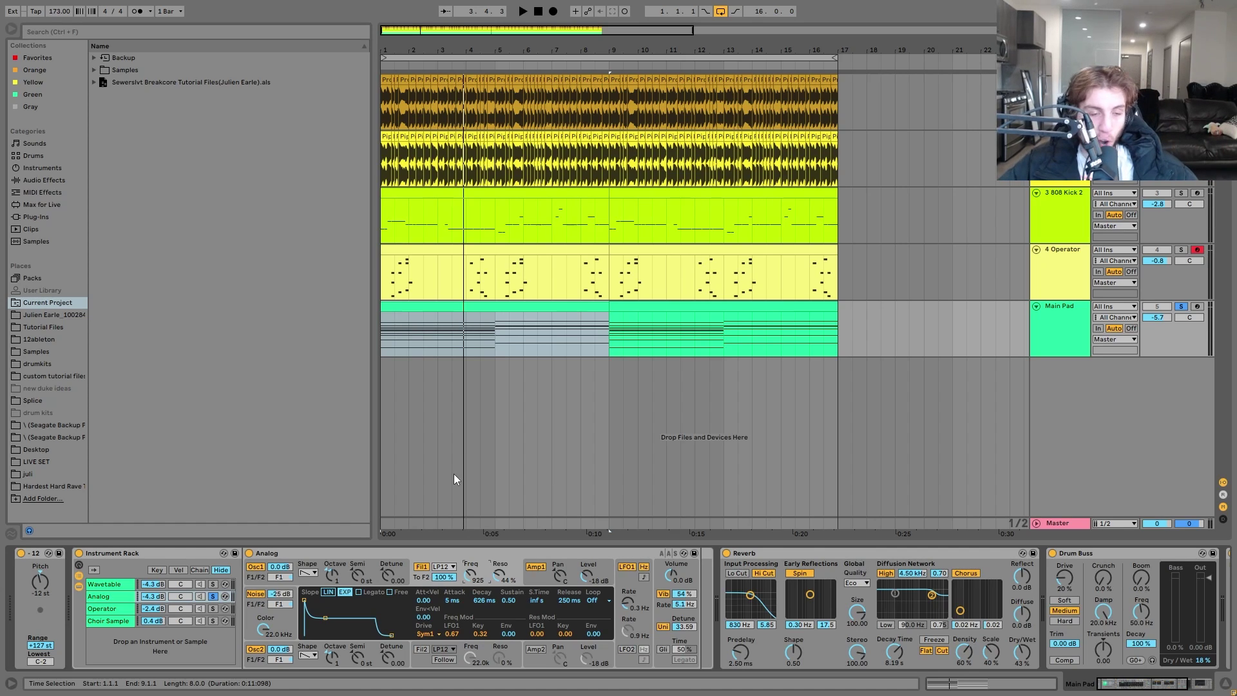
pyautogui.click(629, 582)
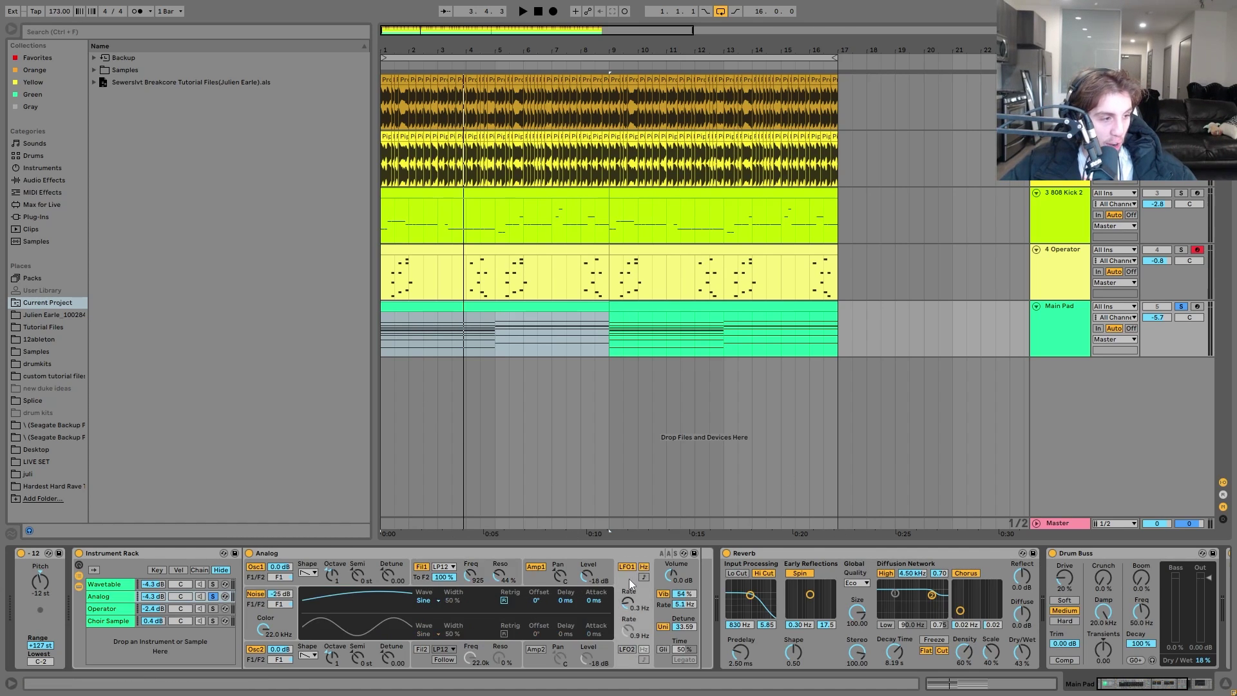
pyautogui.click(663, 623)
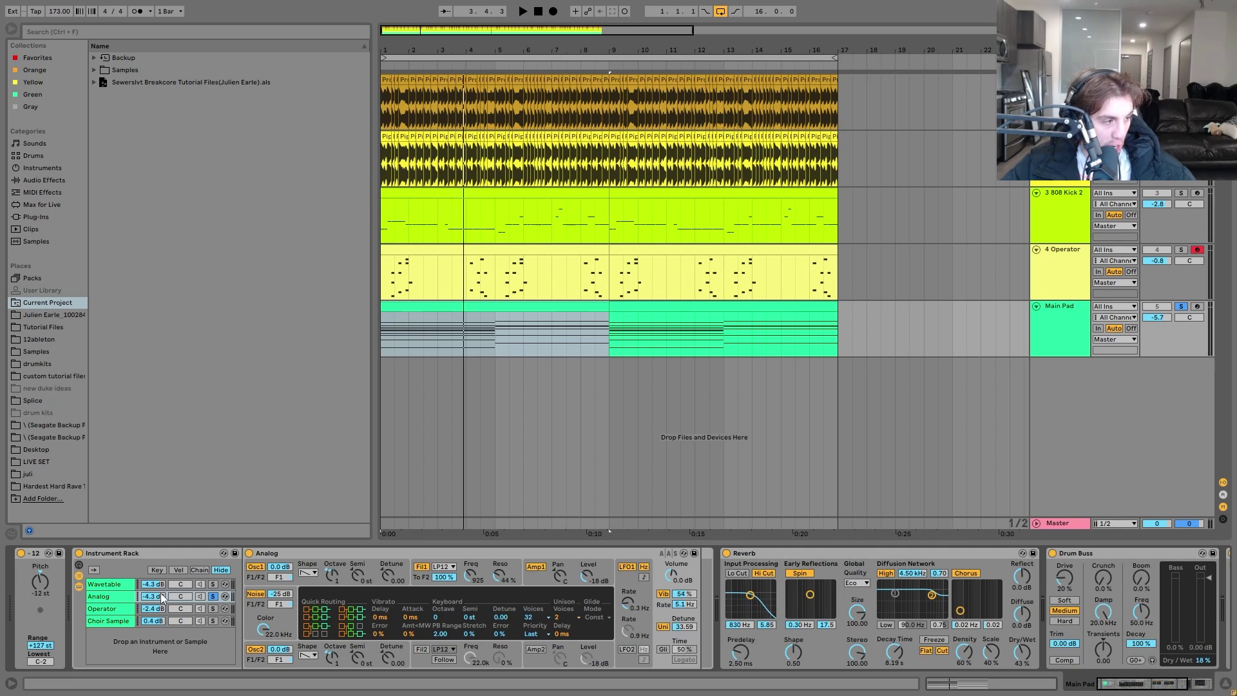
# Step: Solo Operator briefly, return the solo to Analog and Wavetable together, and audition the two layered chains
pyautogui.click(212, 608)
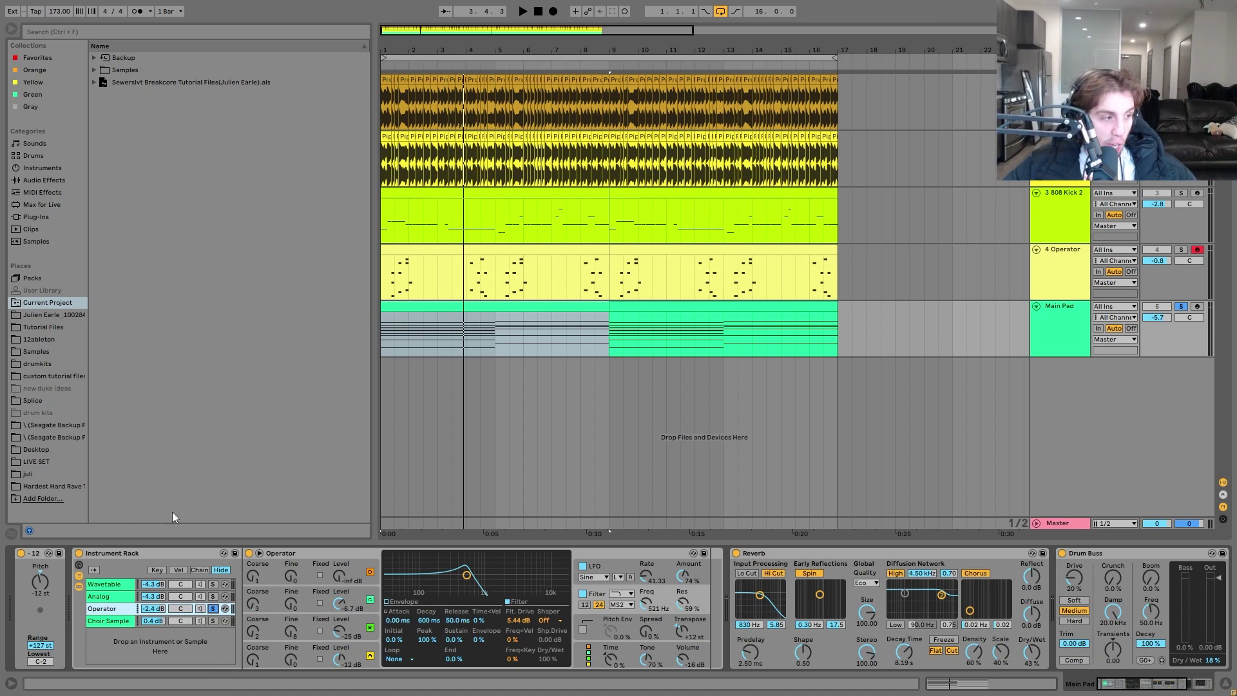
pyautogui.click(214, 595)
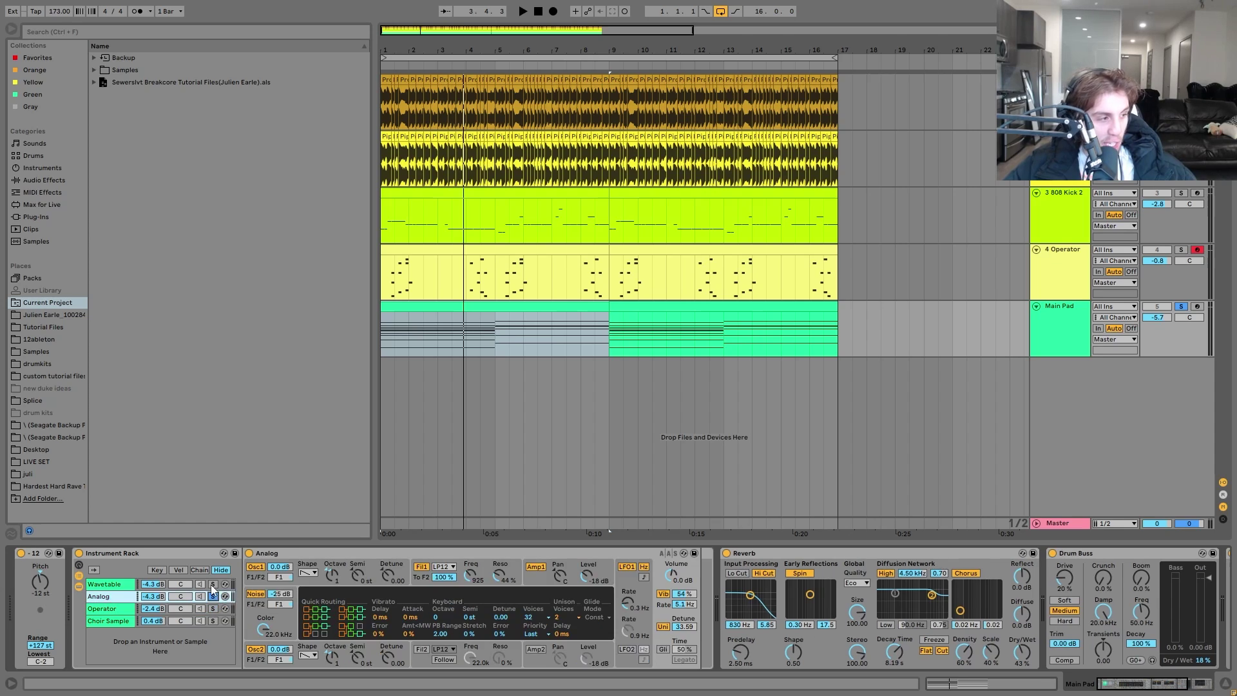
pyautogui.click(213, 585)
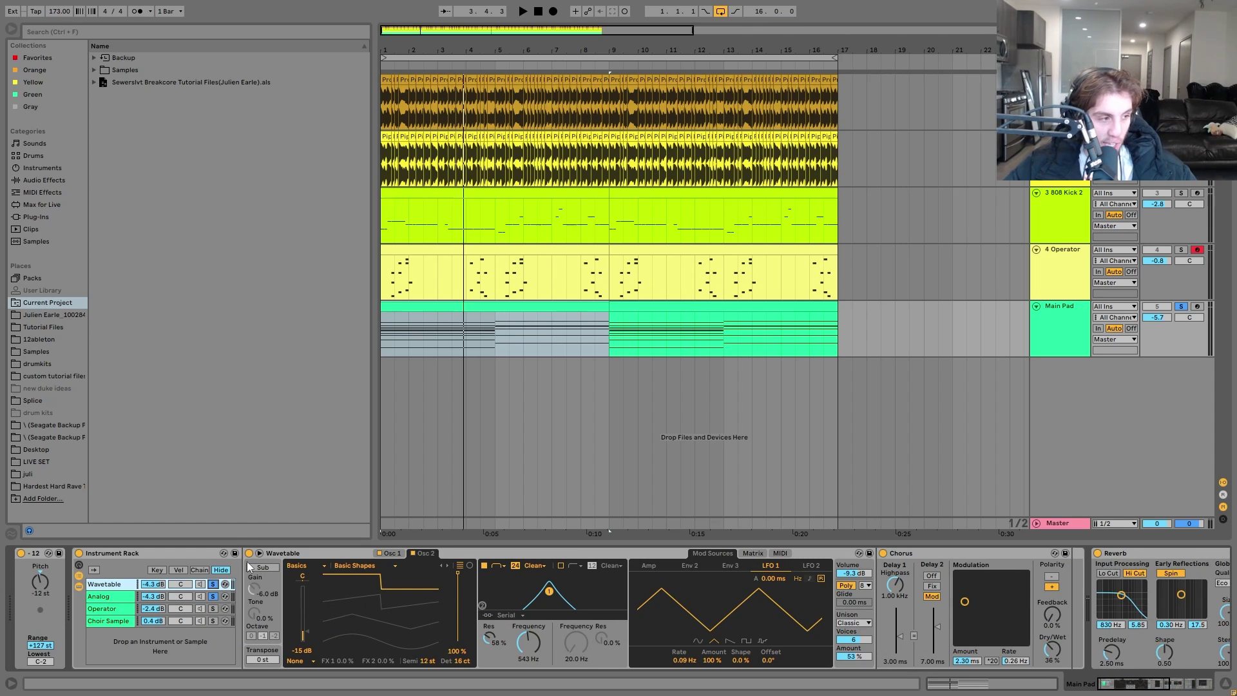
pyautogui.press('space')
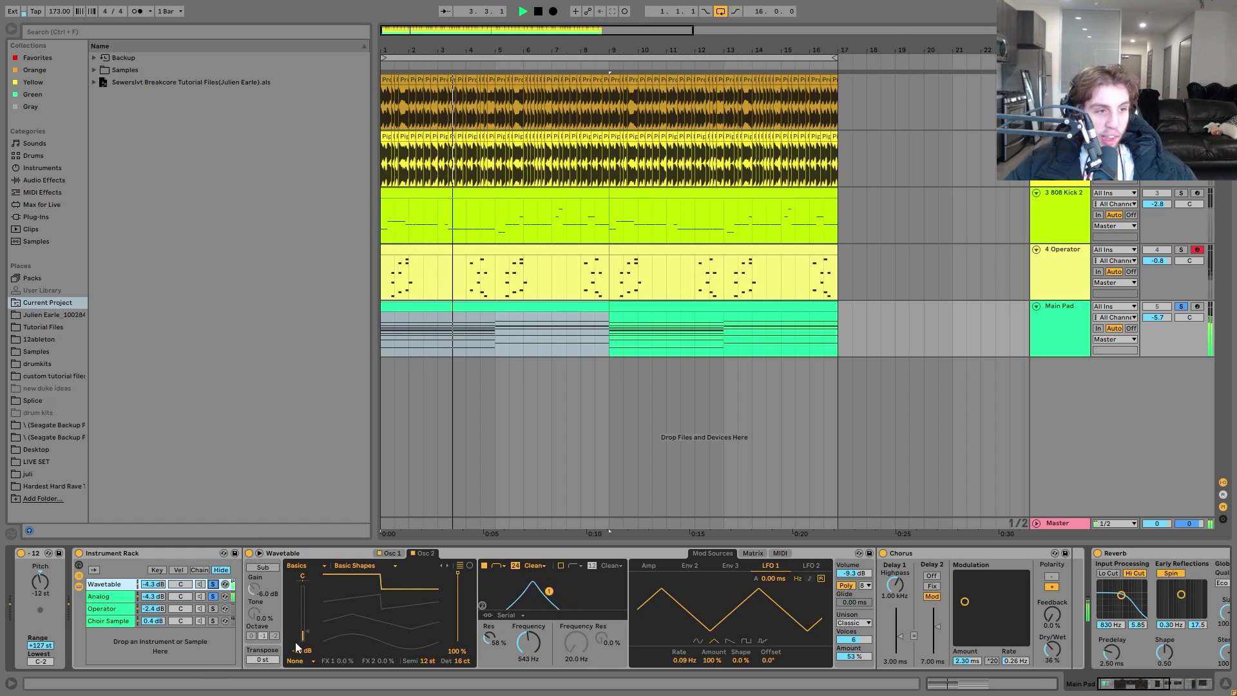
pyautogui.press('space')
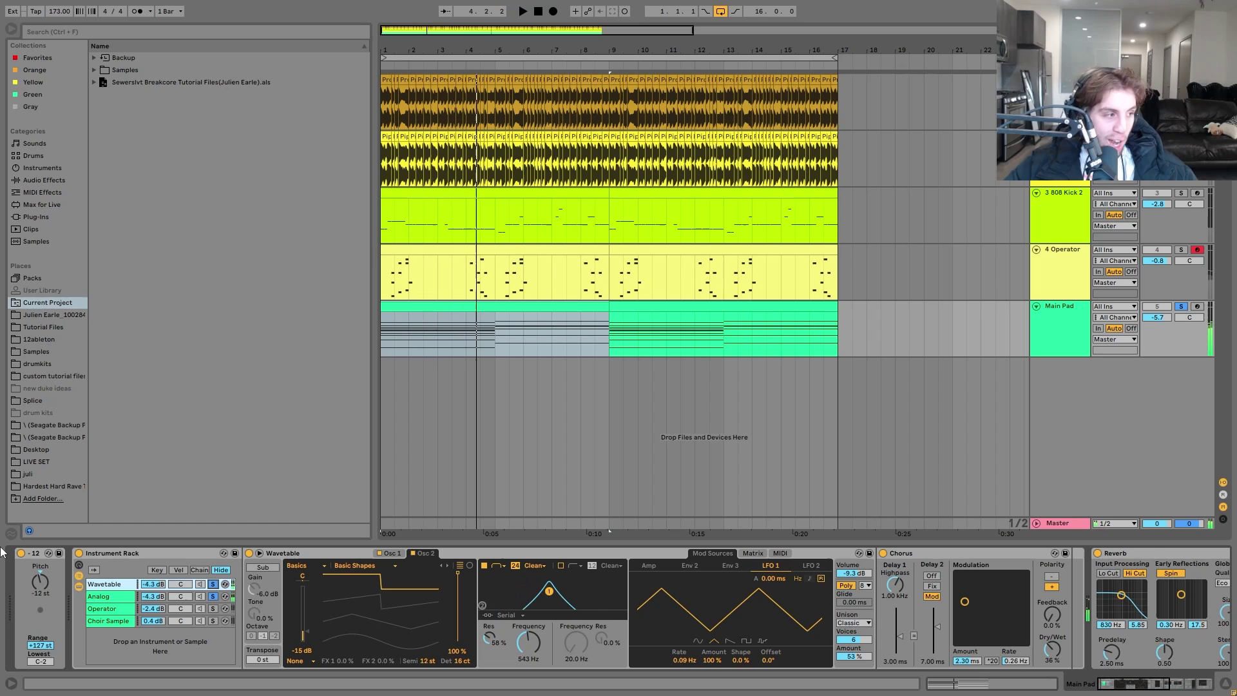
# Step: Select and solo only the Operator chain in the rack, and audition its part of the pad sound
pyautogui.click(110, 608)
pyautogui.click(212, 608)
pyautogui.press('space')
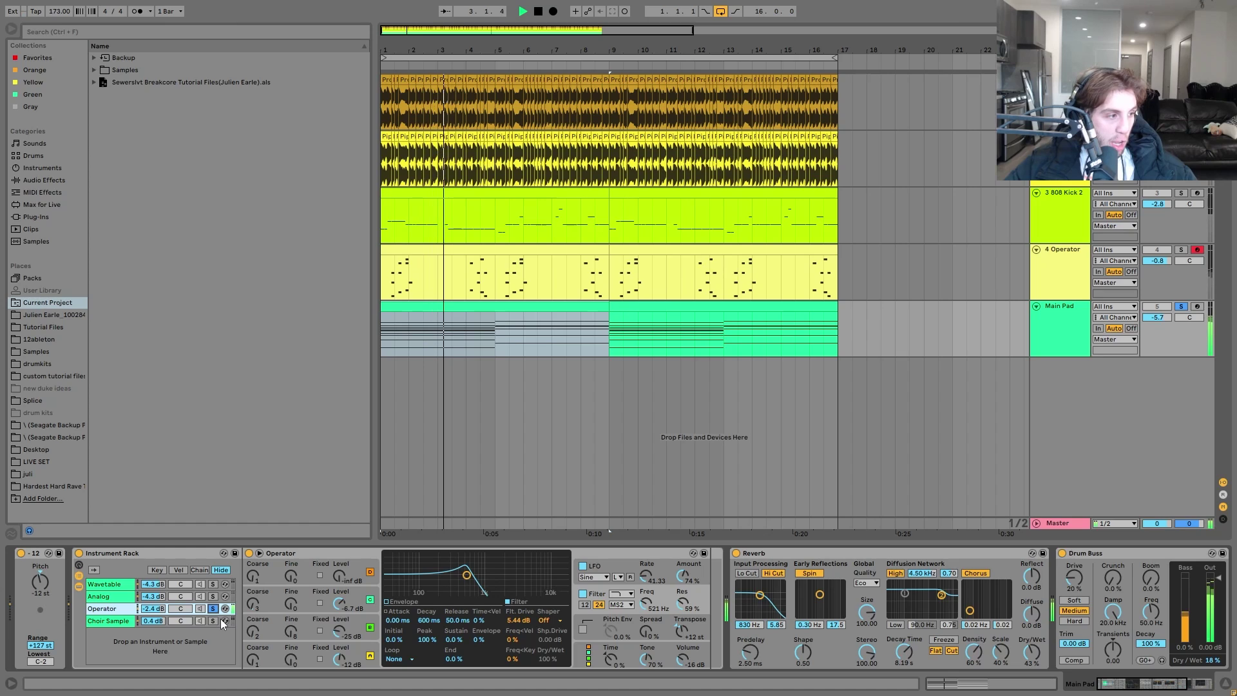
pyautogui.press('space')
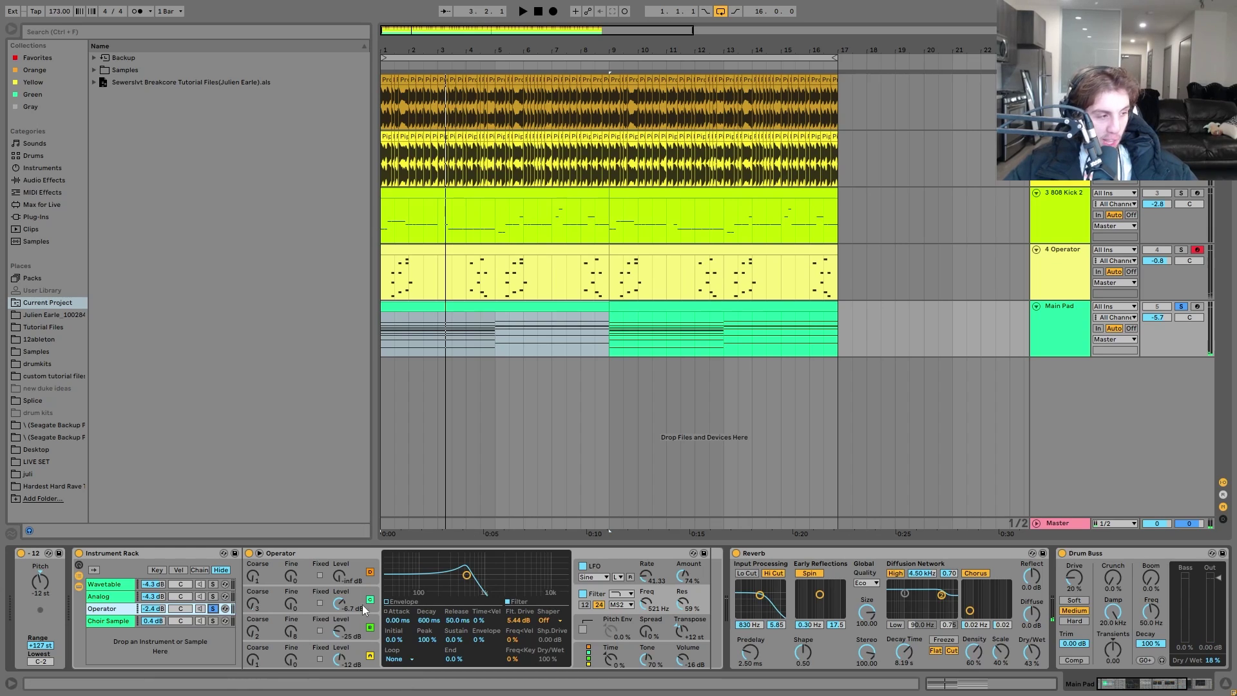
# Step: Examine the Operator synth's individual oscillators, filter and LFO settings, including their envelopes
pyautogui.click(350, 645)
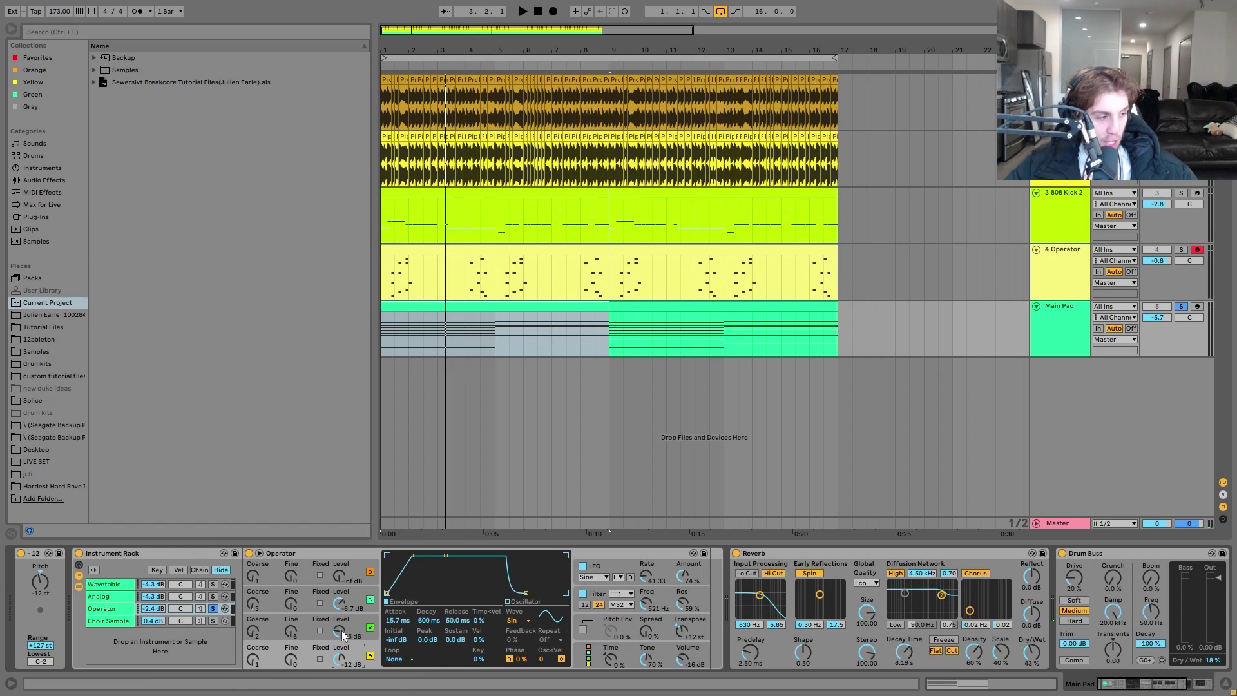
pyautogui.click(320, 626)
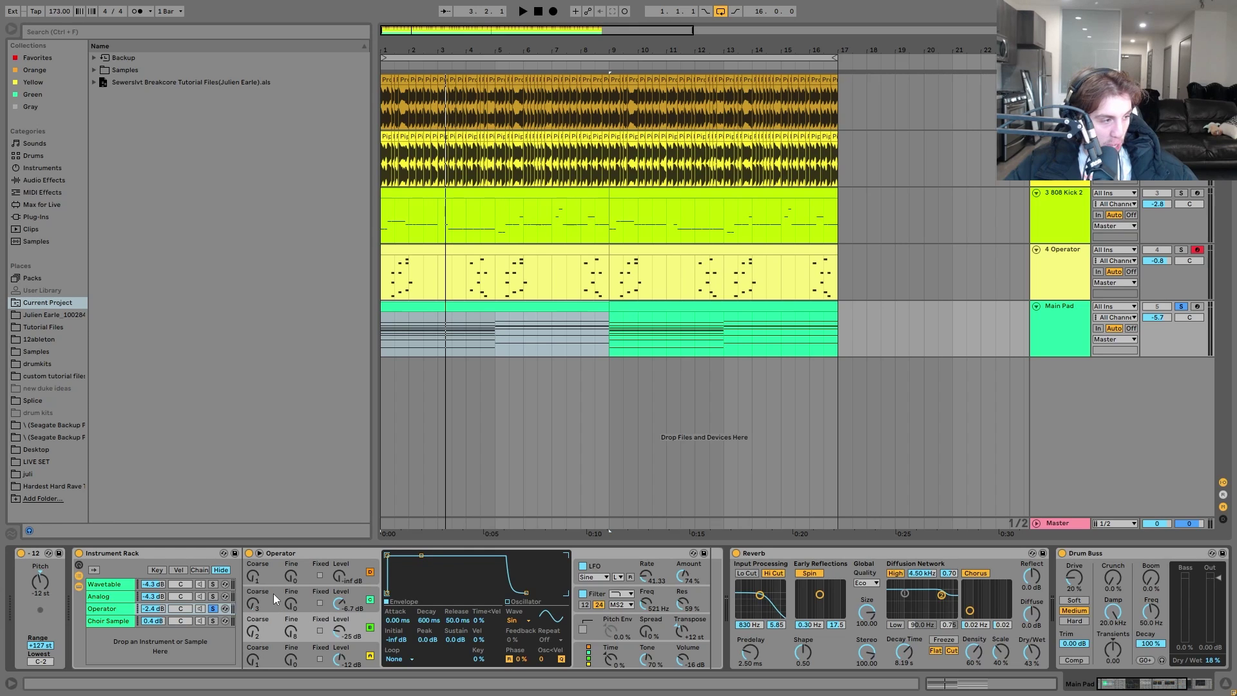
pyautogui.click(273, 593)
pyautogui.click(311, 650)
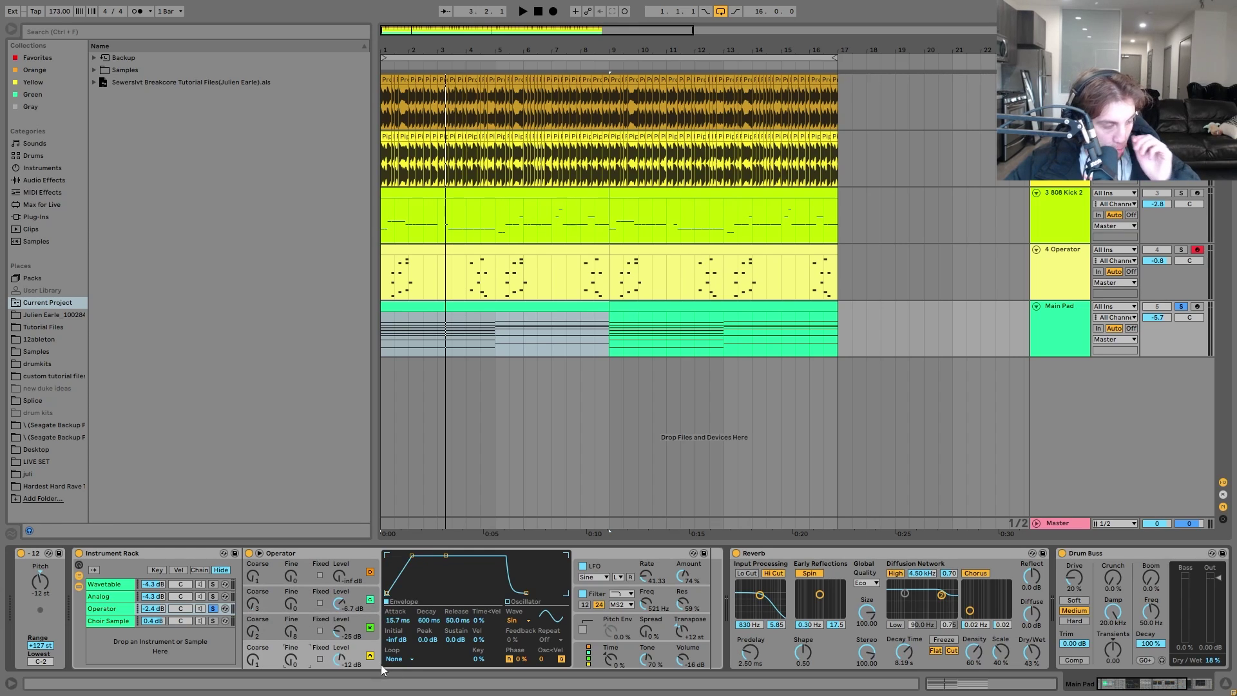
pyautogui.click(648, 603)
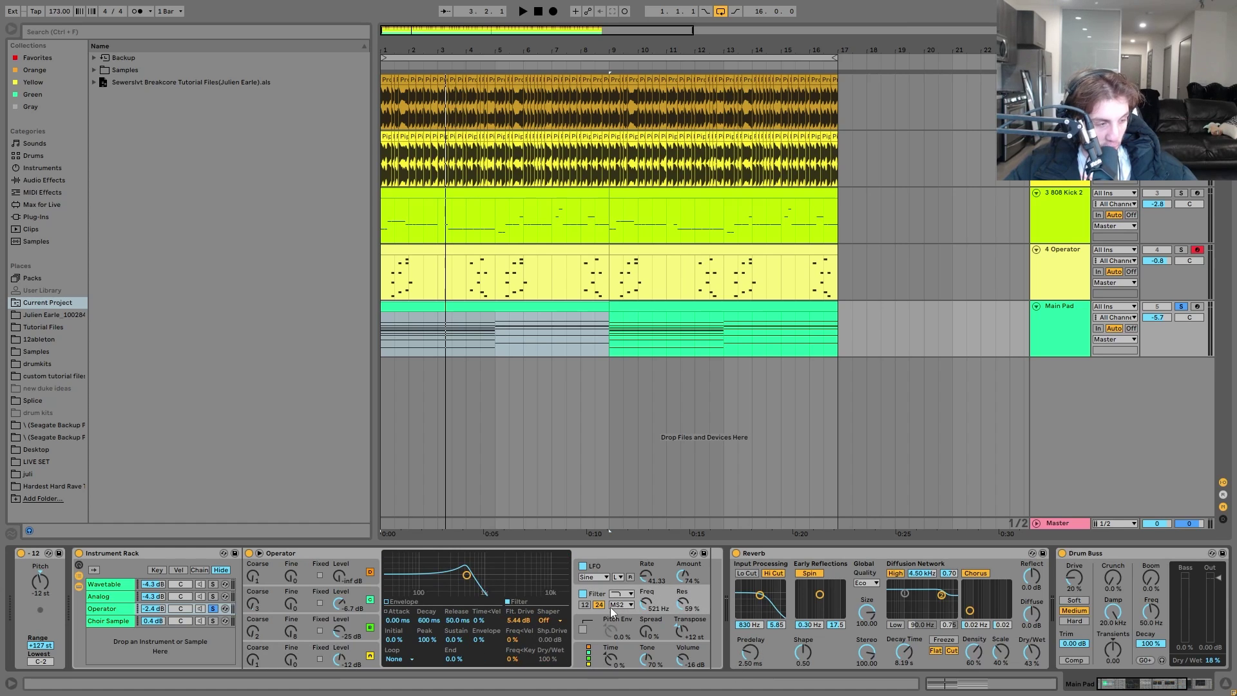
pyautogui.click(597, 571)
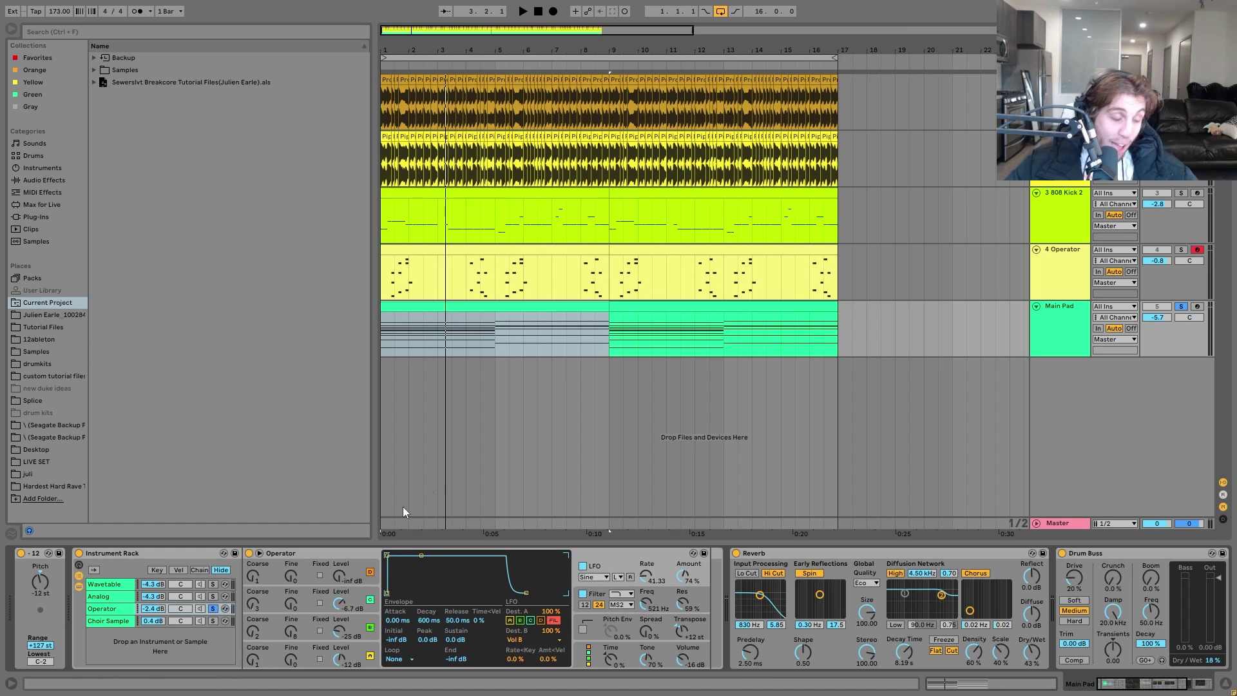
# Step: Audition the soloed Operator chain from the start of the pad, and release its solo
pyautogui.press('space')
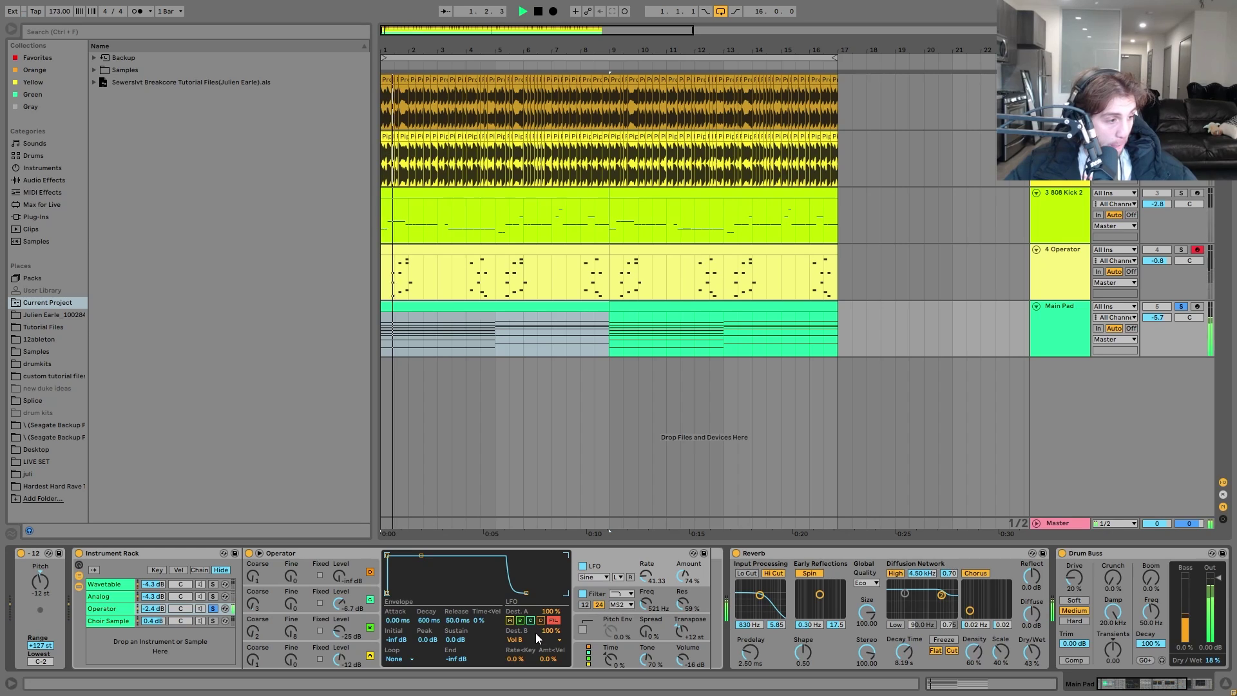
pyautogui.press('space')
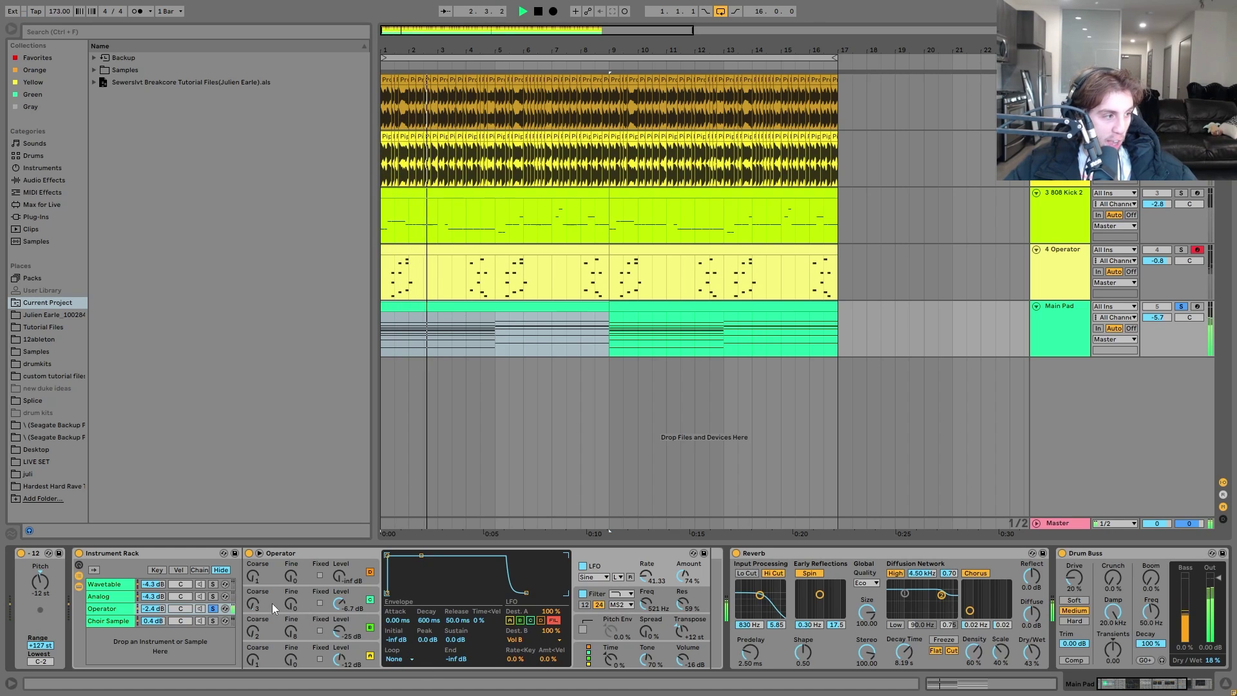
pyautogui.press('space')
pyautogui.click(214, 609)
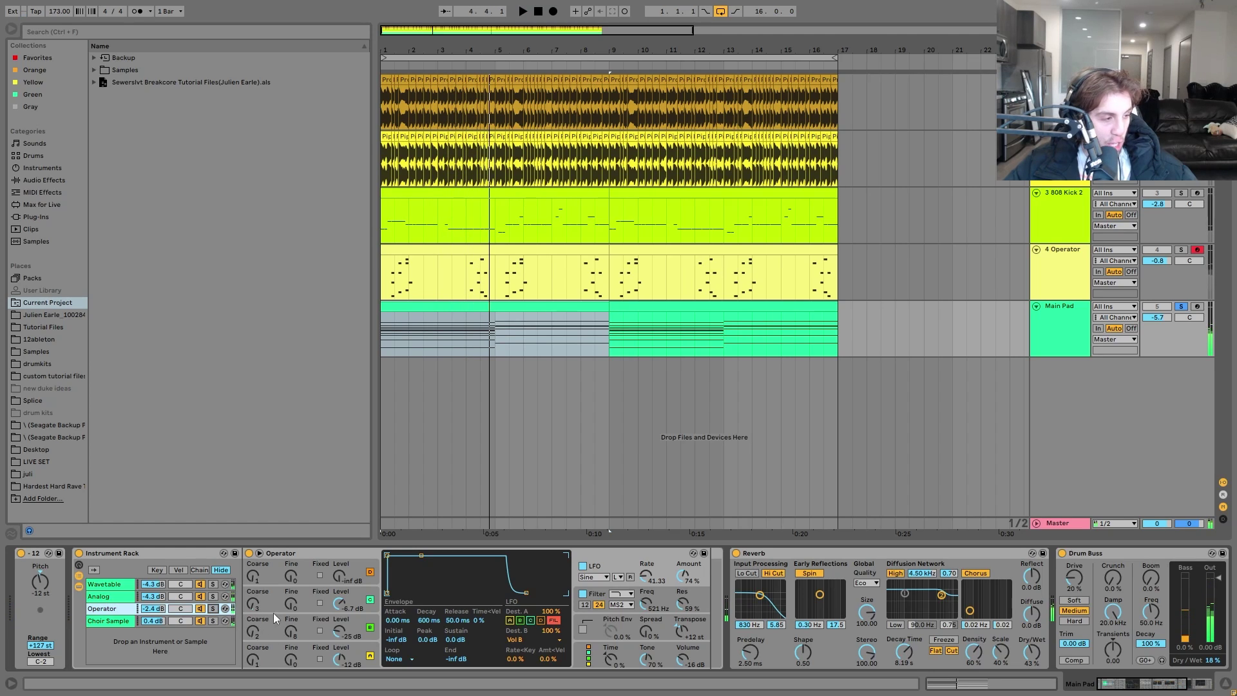
# Step: Check the Choir Sample chain, return to the Operator chain, and audition the pad with no chain soloed
pyautogui.click(196, 620)
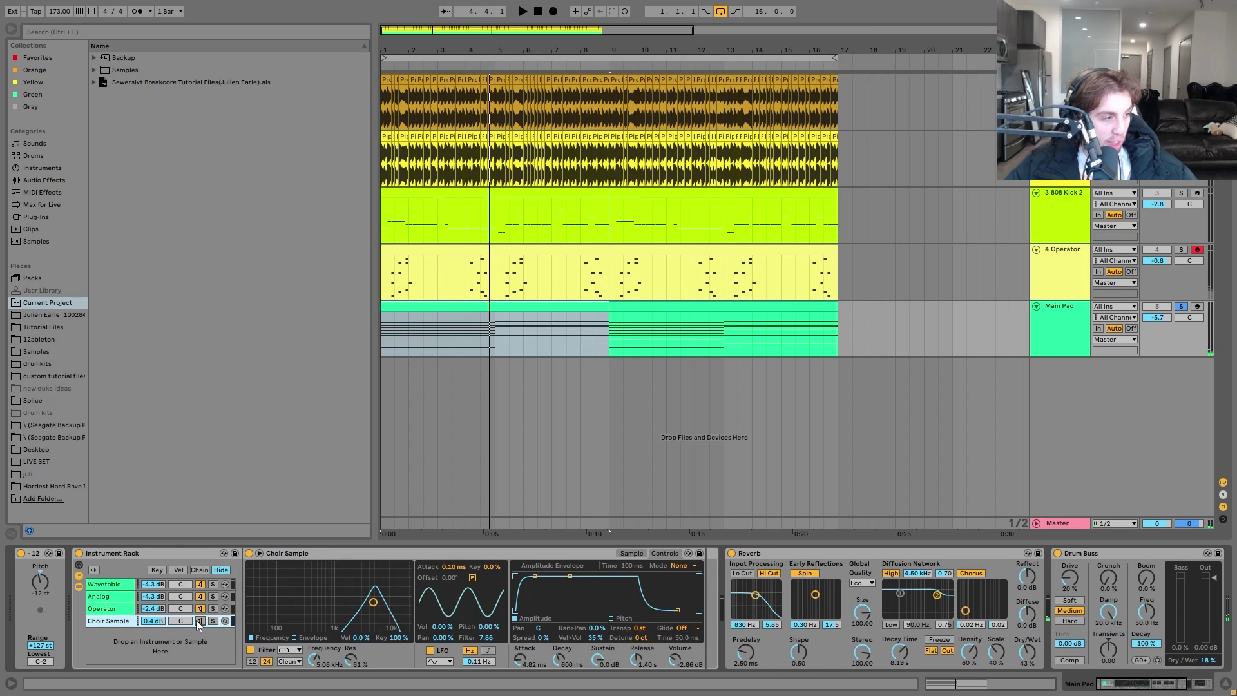
pyautogui.click(115, 609)
pyautogui.press('space')
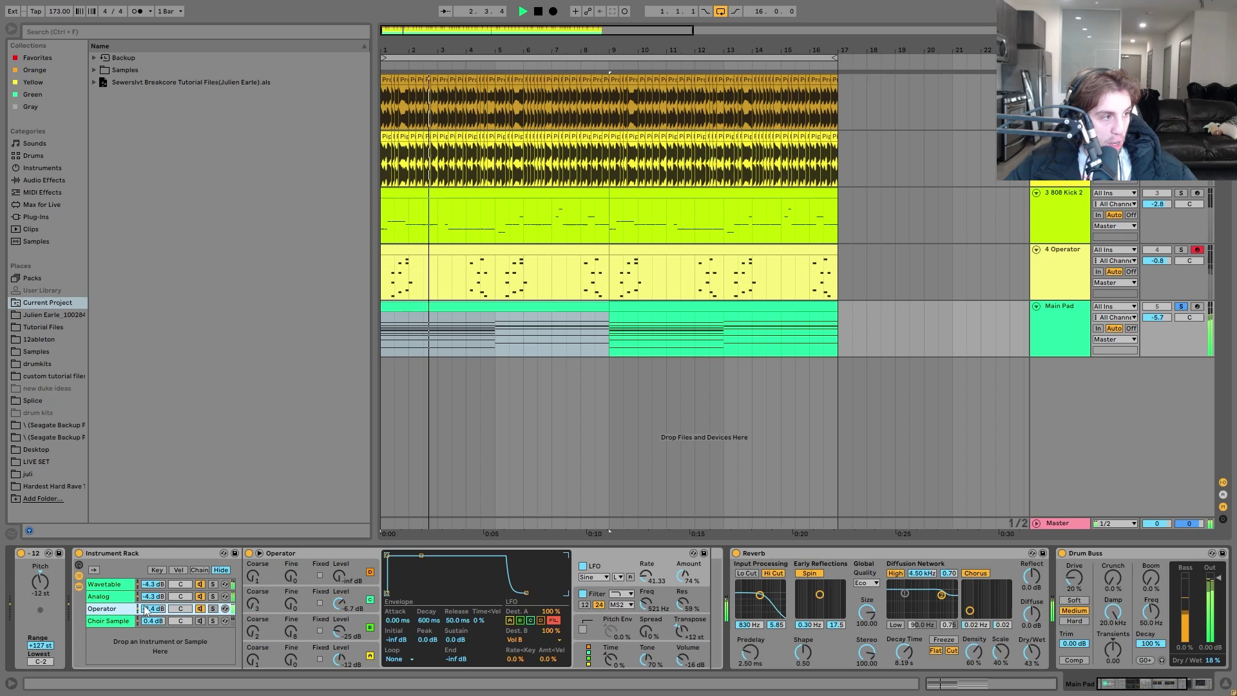
pyautogui.press('space')
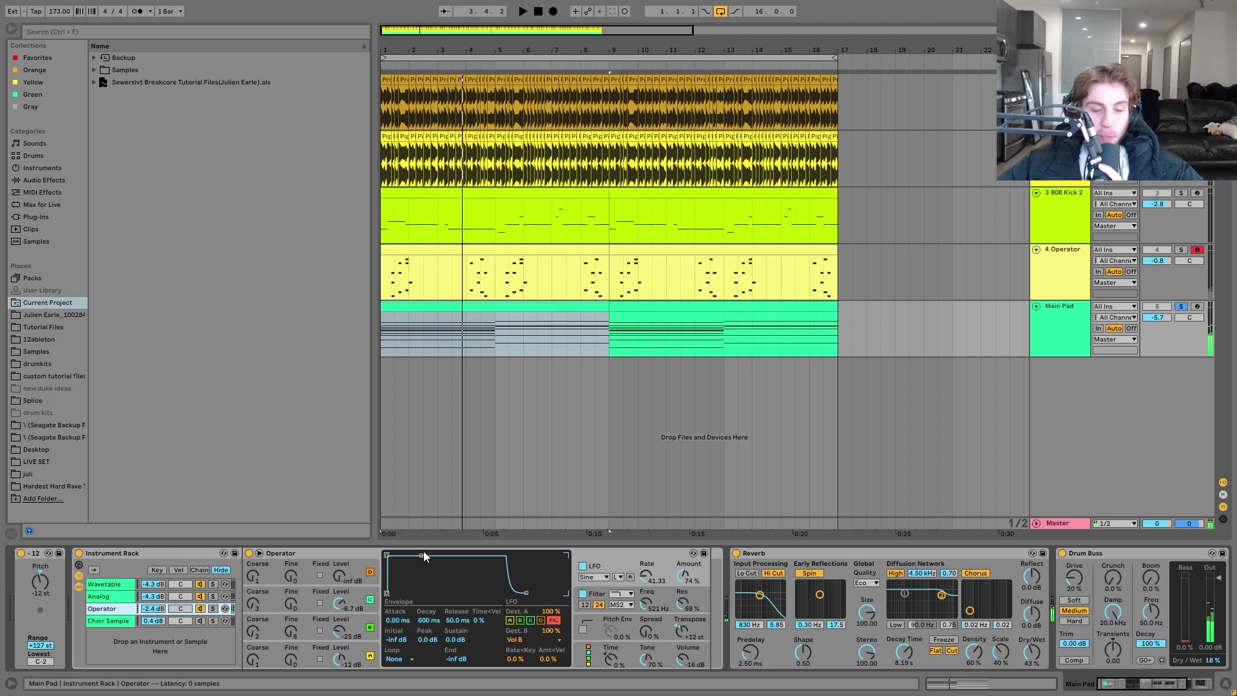
# Step: Play the Main Pad from the start and solo the Choir Sample chain during playback to hear it alone
pyautogui.click(200, 621)
pyautogui.press('space')
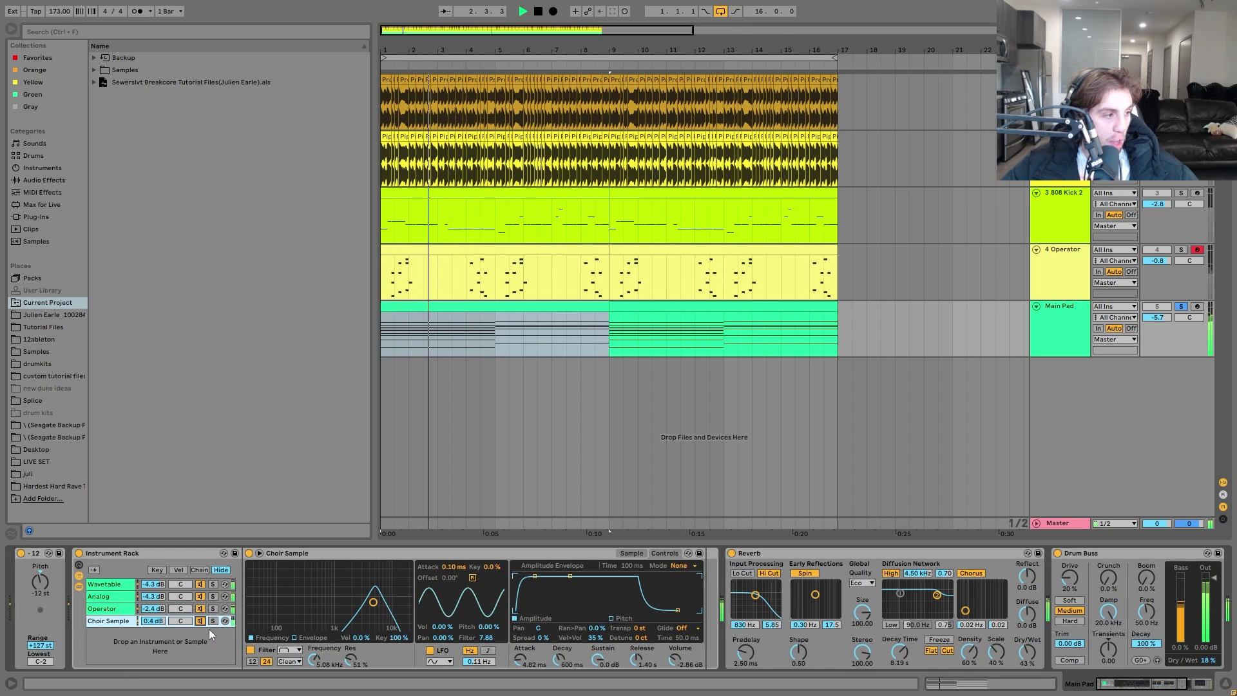
pyautogui.click(213, 620)
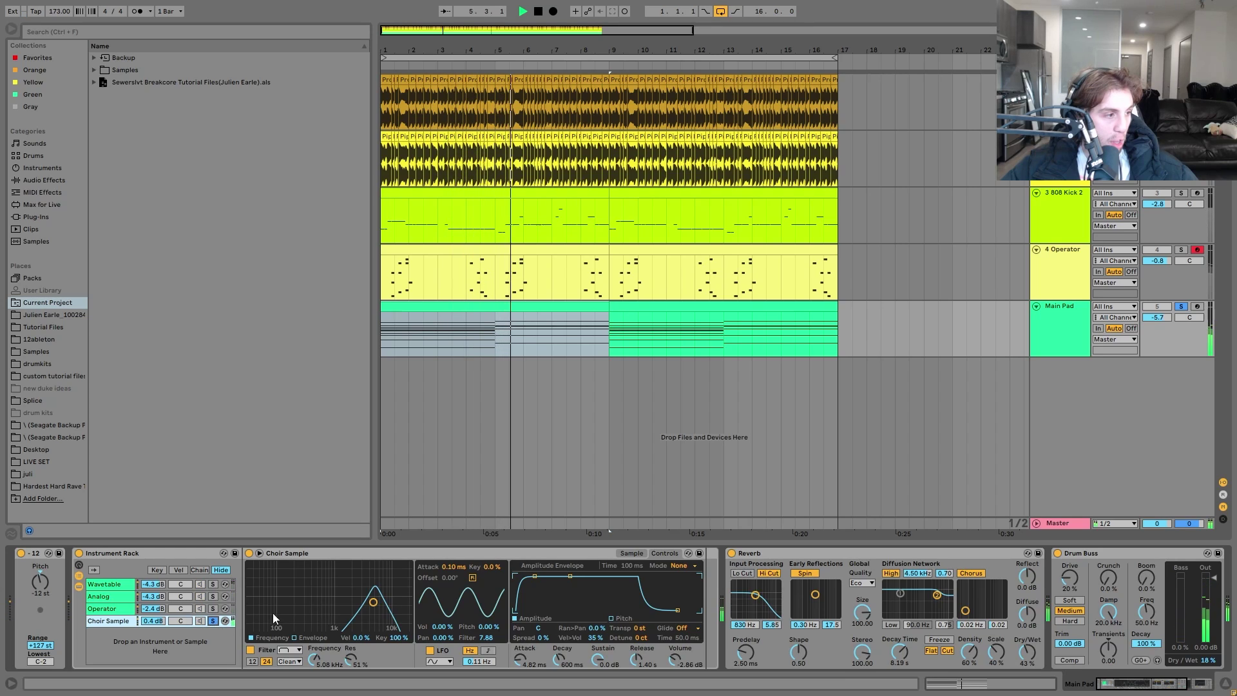
pyautogui.press('space')
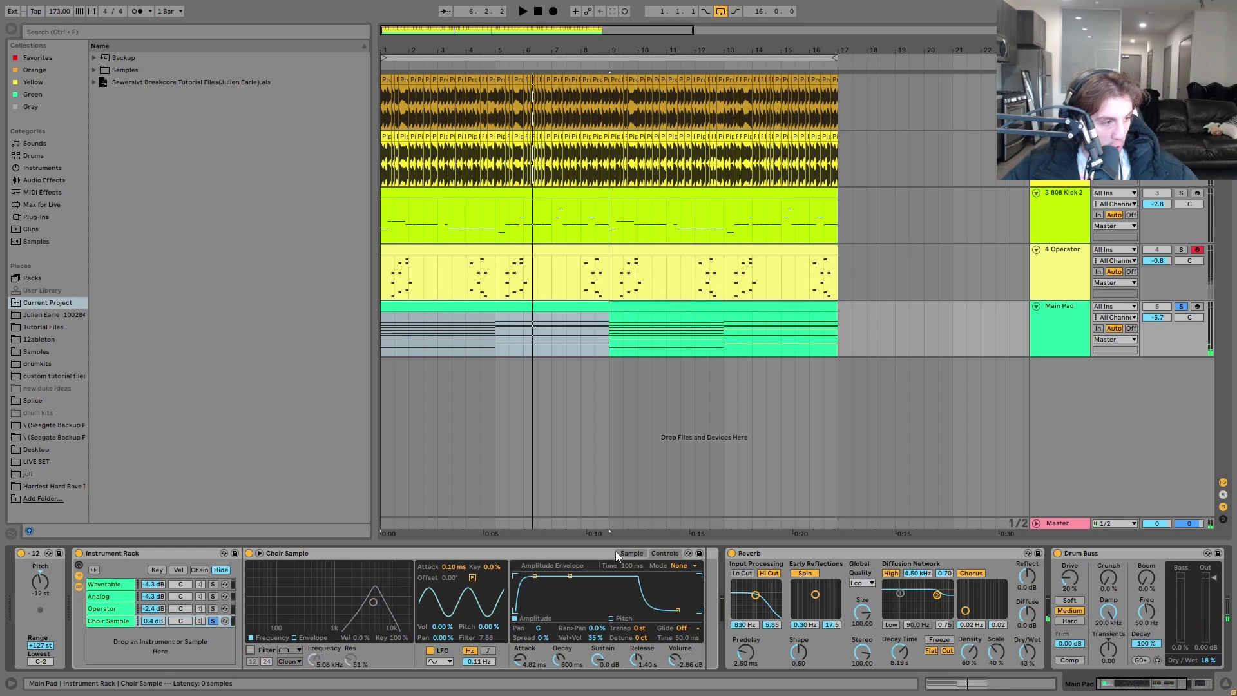
# Step: Show the Choir Sample's waveform and loop region, and audition the sample with its filter off
pyautogui.click(635, 554)
pyautogui.press('space')
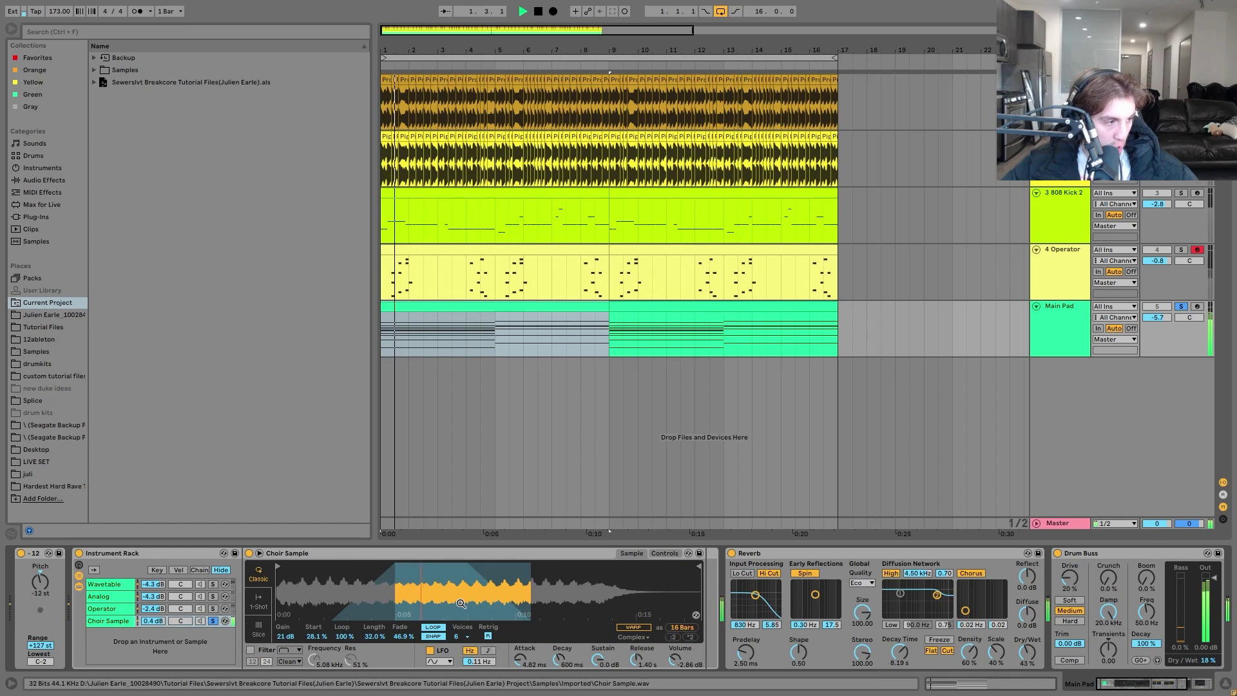
pyautogui.press('space')
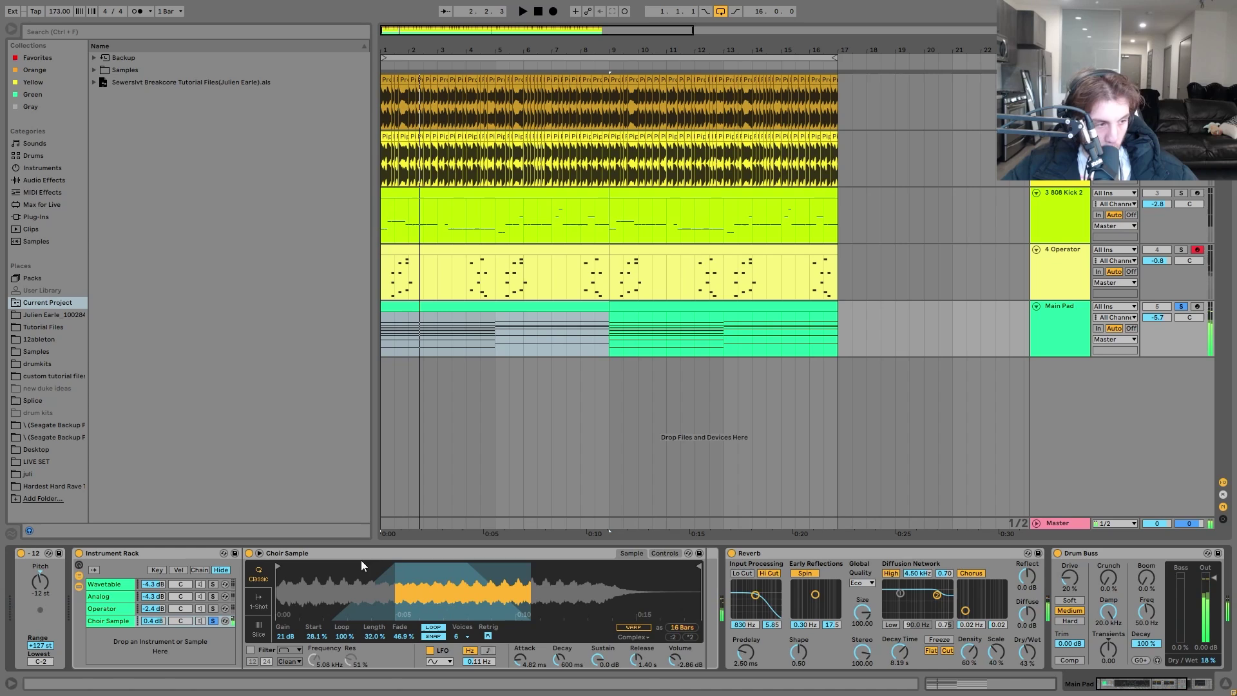
# Step: Return to the Choir Sample's filter and envelope settings, re-enable its filter, and audition the filtered choir
pyautogui.click(666, 553)
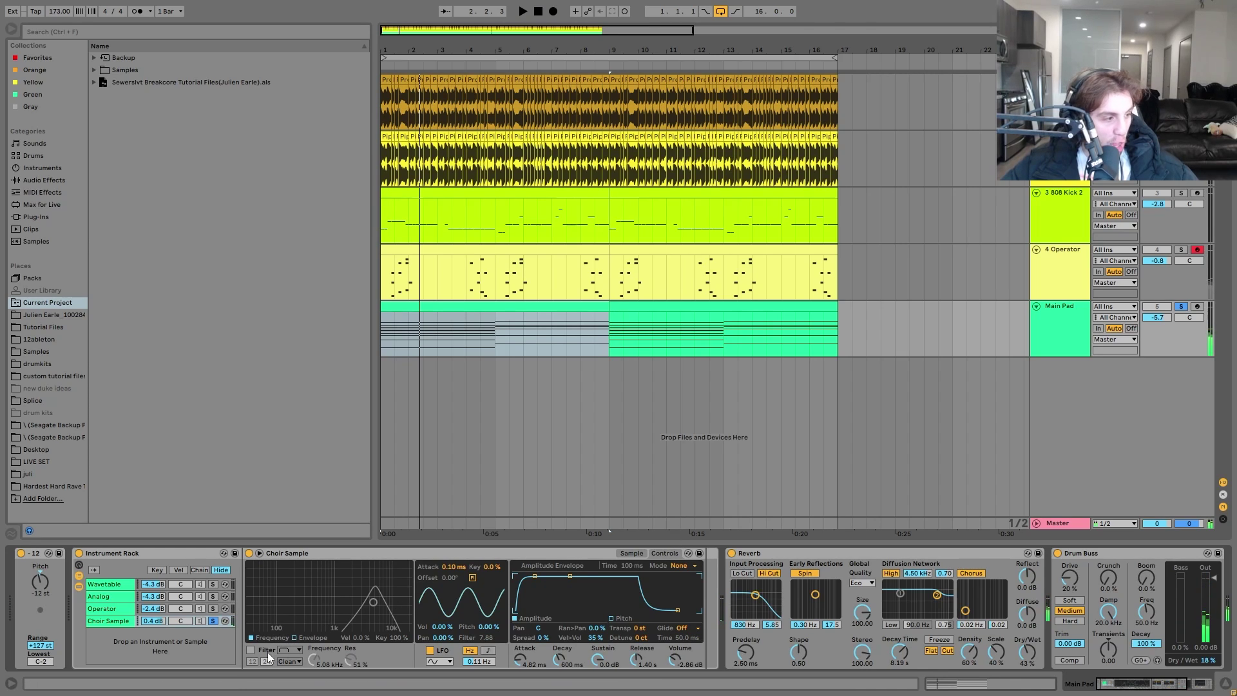
pyautogui.click(251, 650)
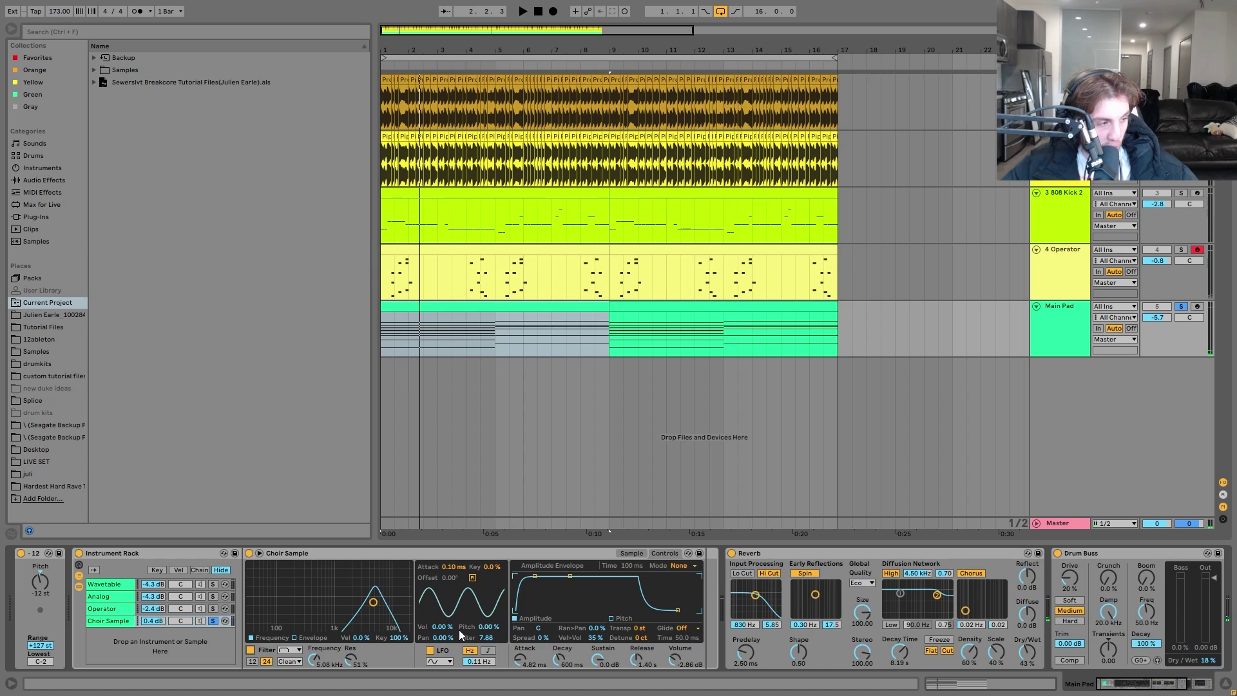
pyautogui.press('space')
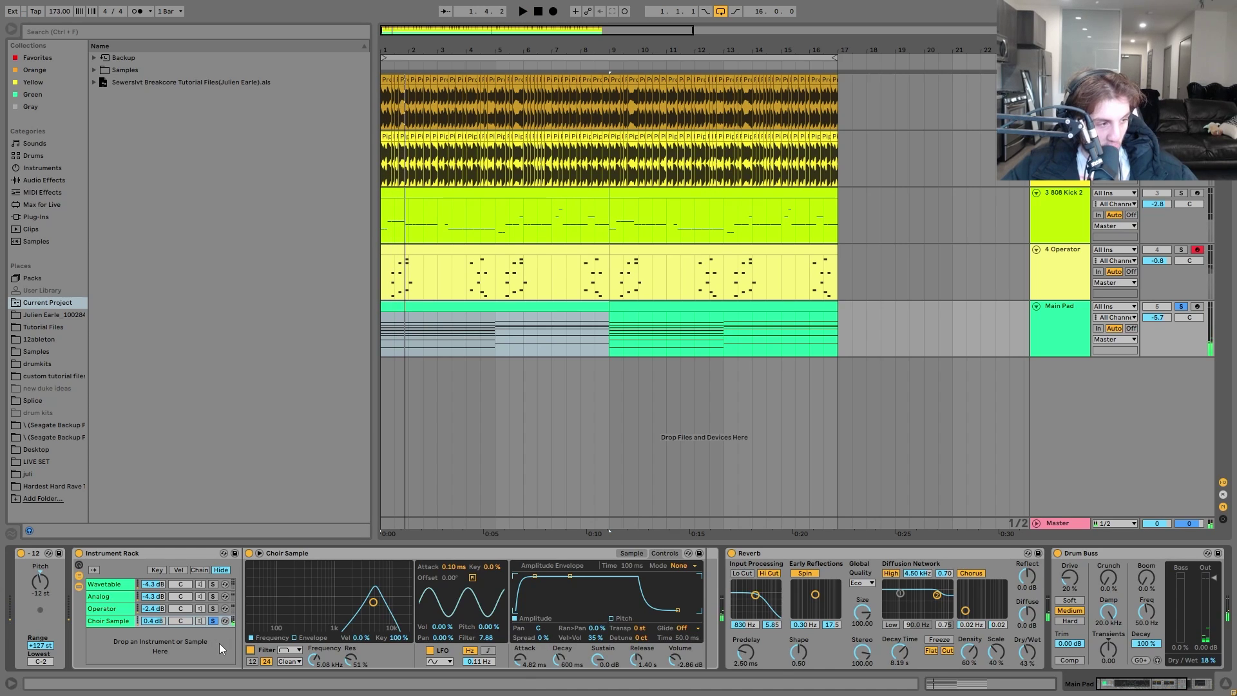
# Step: Release the Choir Sample chain's solo and audition all four layers of the pad together
pyautogui.click(212, 620)
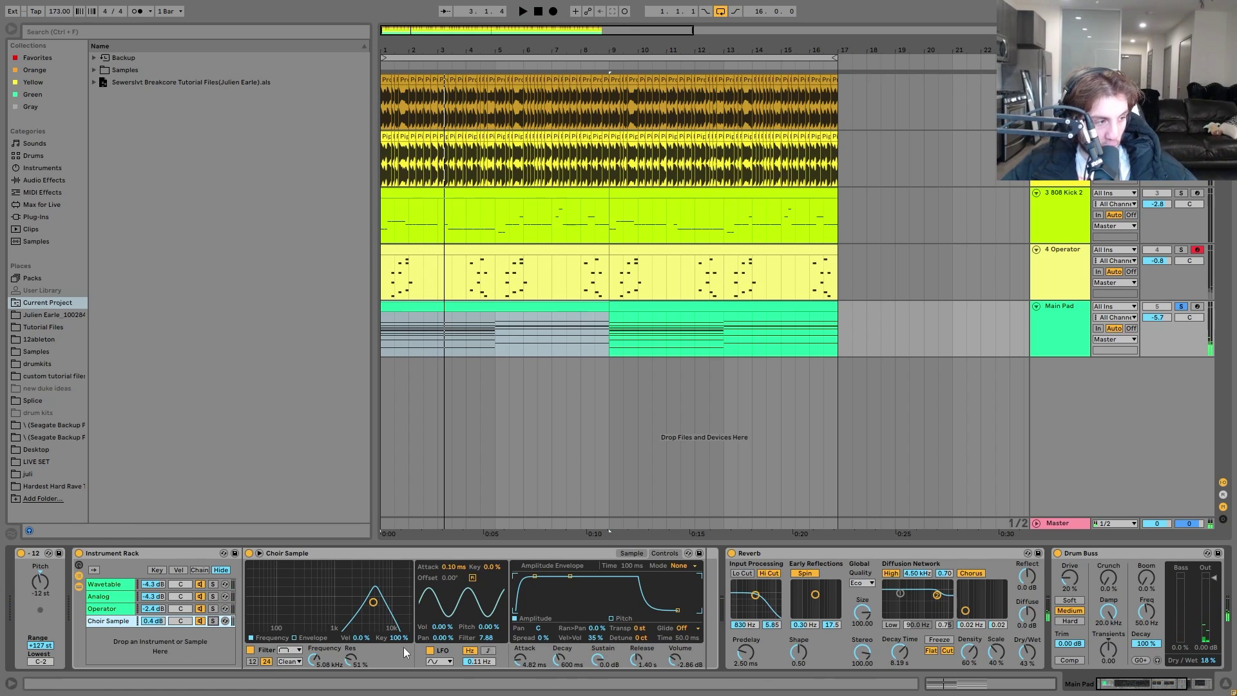
pyautogui.press('space')
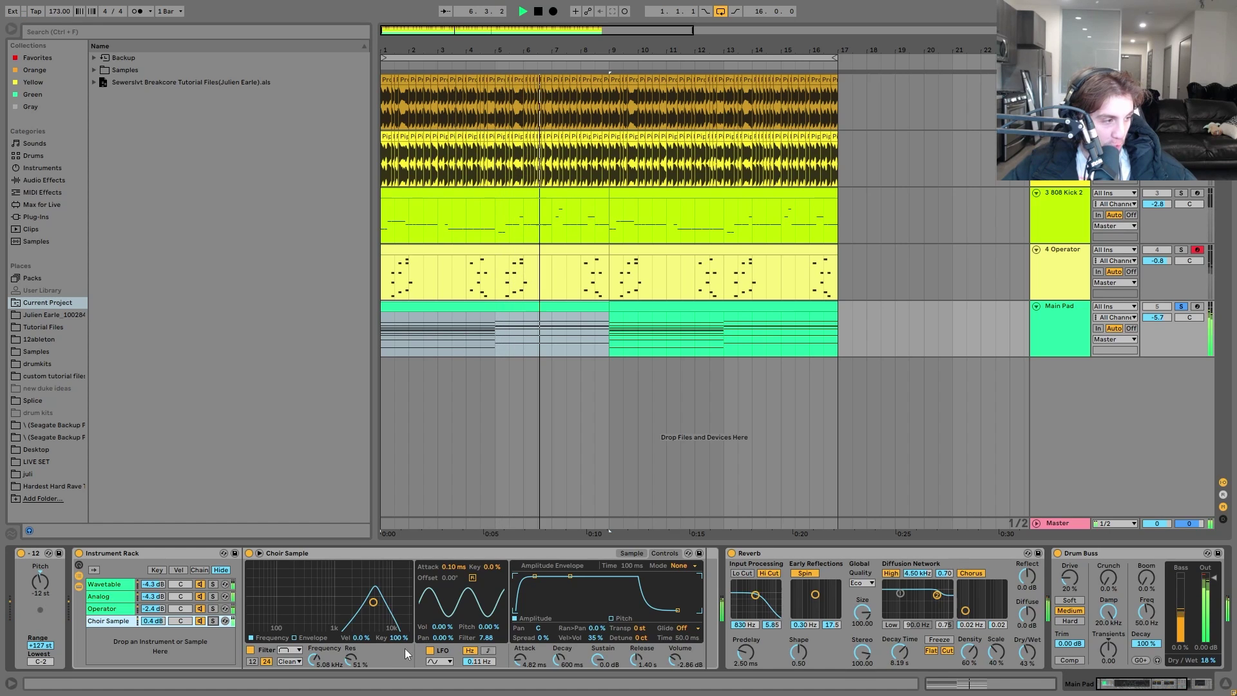
pyautogui.press('space')
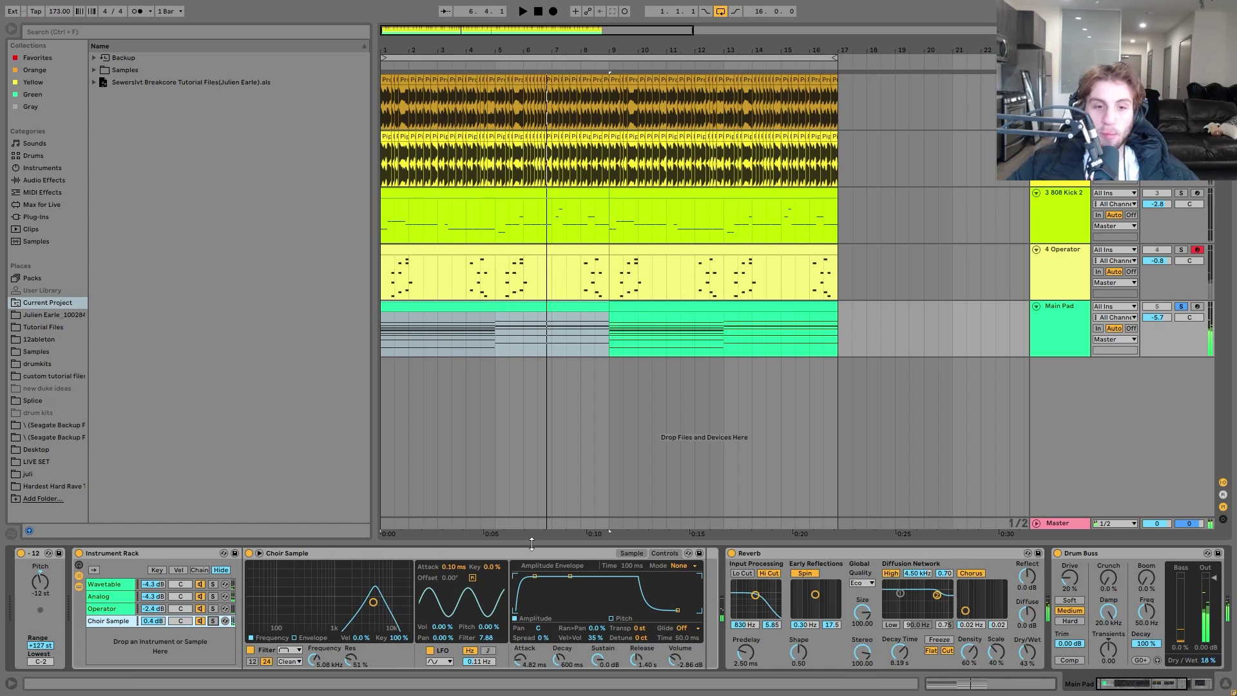
# Step: Examine the Reverb, Drum Buss and Auto Filter effects that follow the Main Pad's Instrument Rack
pyautogui.hscroll(3, 684, 577)
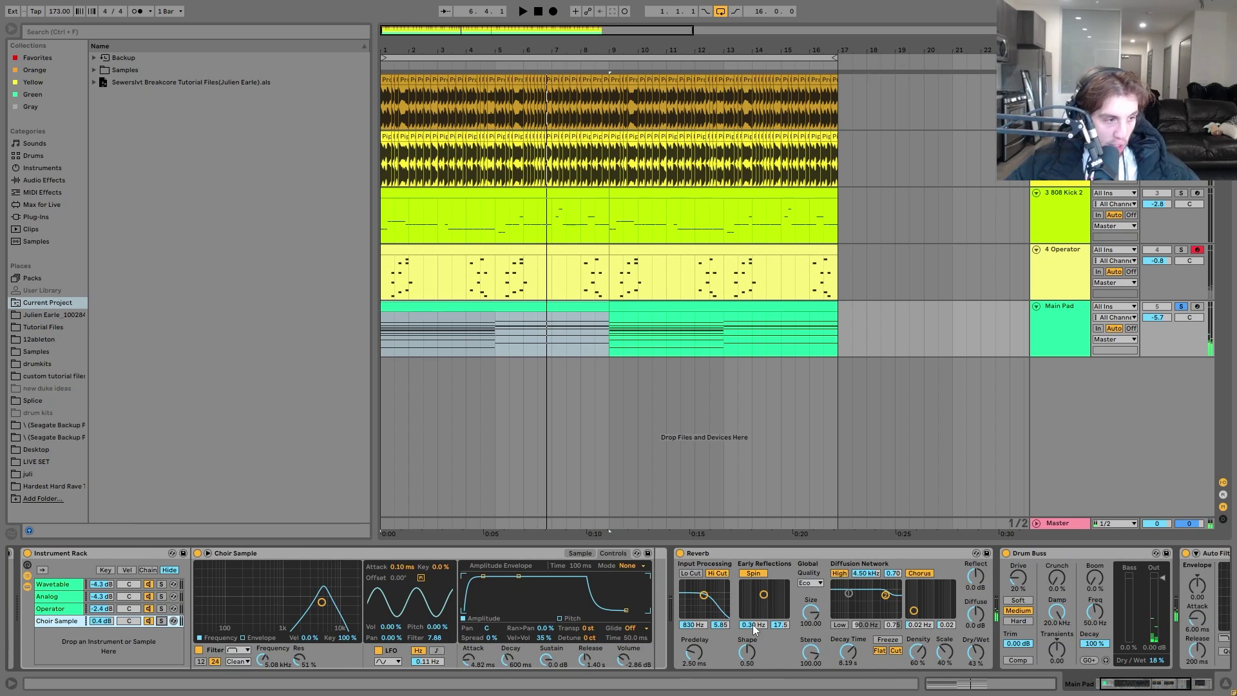
pyautogui.hscroll(3, 754, 628)
pyautogui.hscroll(-3, 219, 657)
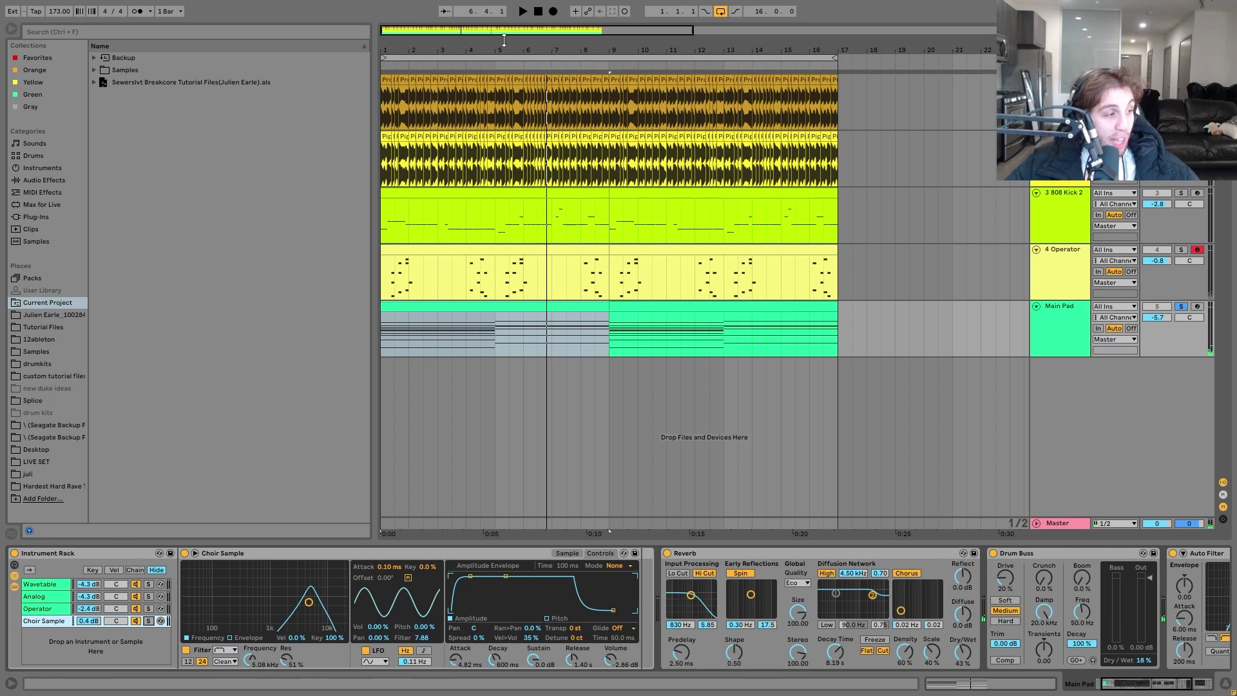
pyautogui.hscroll(13, 621, 613)
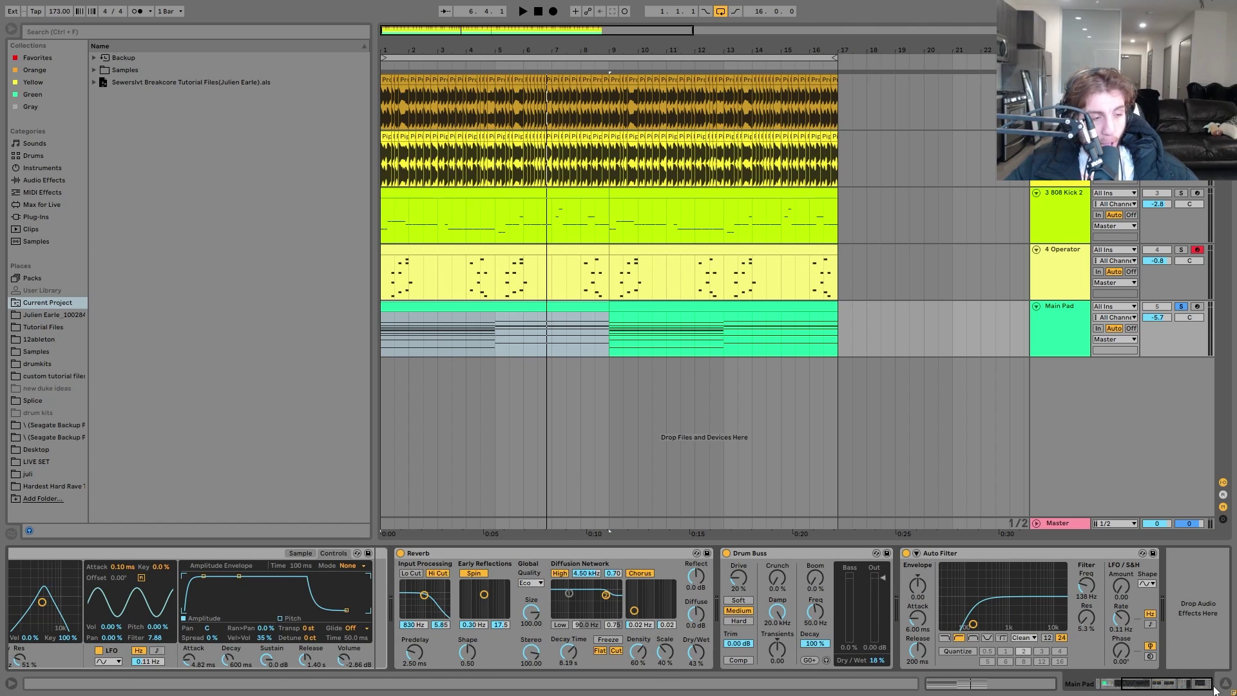
# Step: Unsolo the Main Pad and play the full arrangement, with all tracks collapsed and the device view hidden
pyautogui.click(1181, 306)
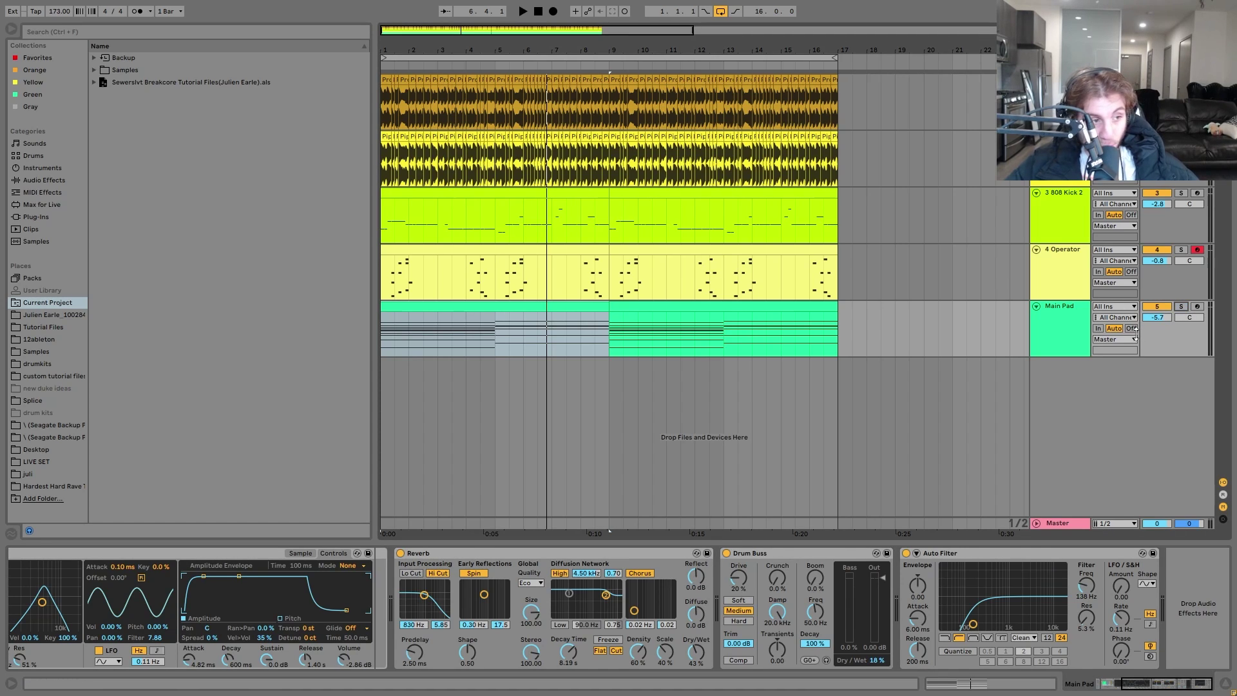
pyautogui.click(1070, 330)
pyautogui.press('space')
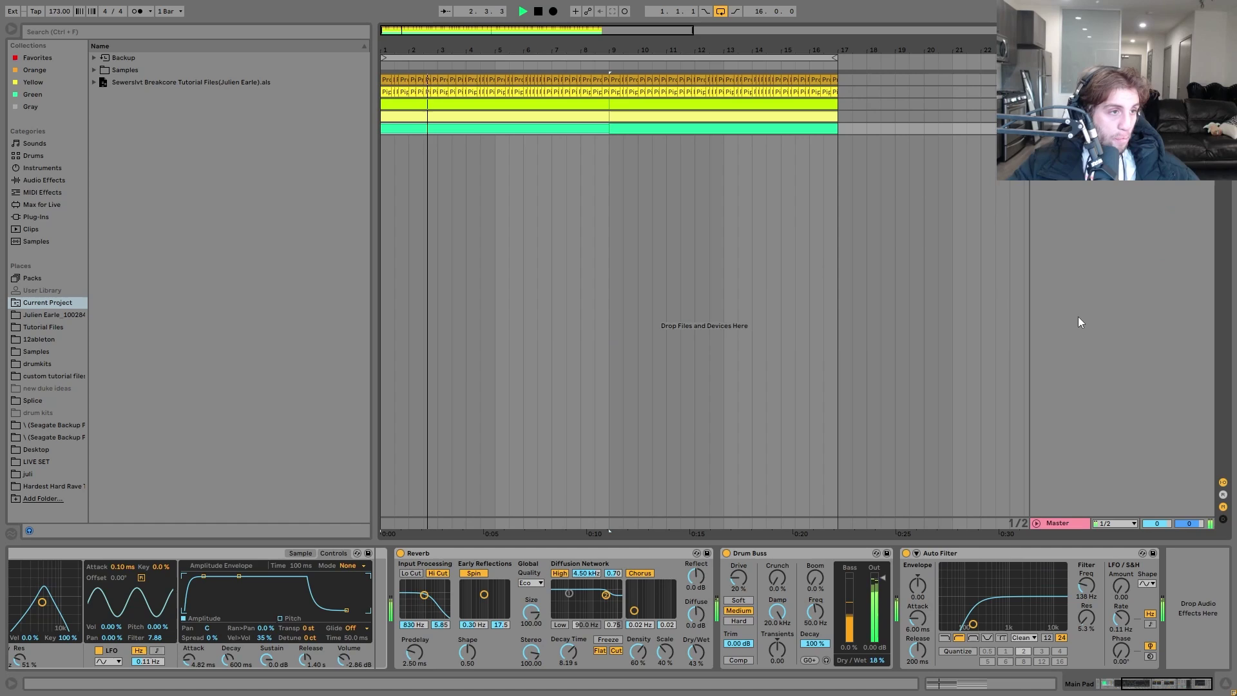
pyautogui.hotkey('alt', 'u')
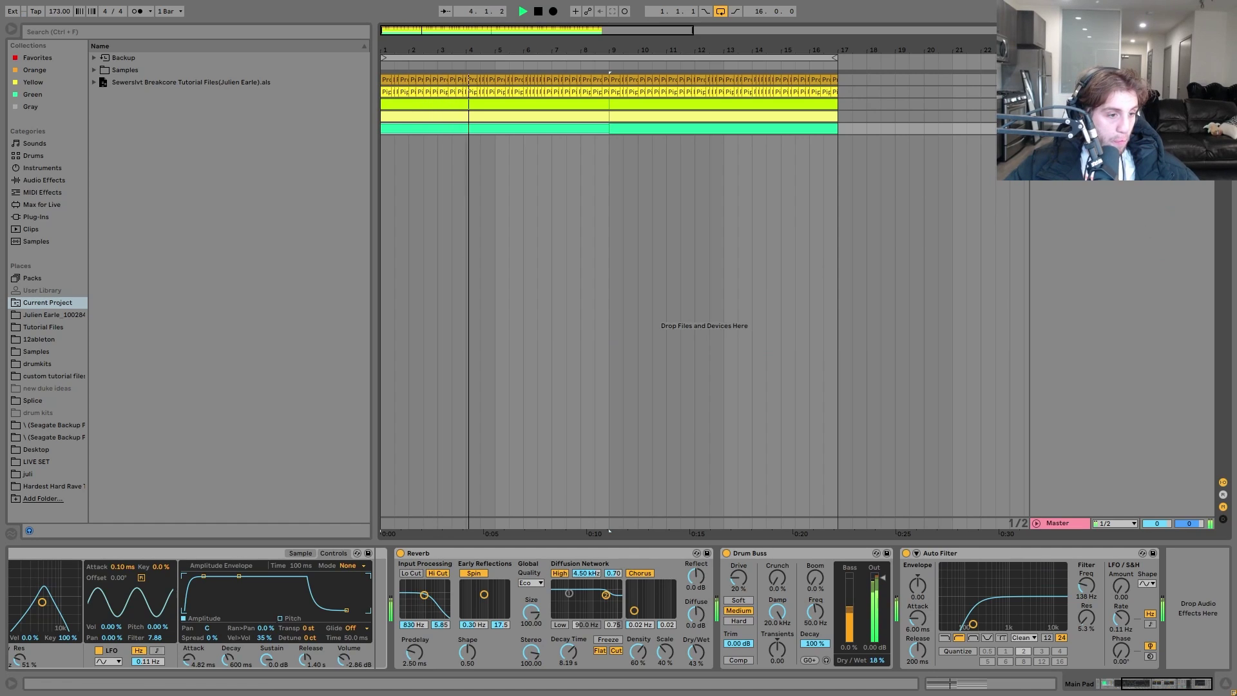
pyautogui.hotkey('ctrl', 'alt', 'l')
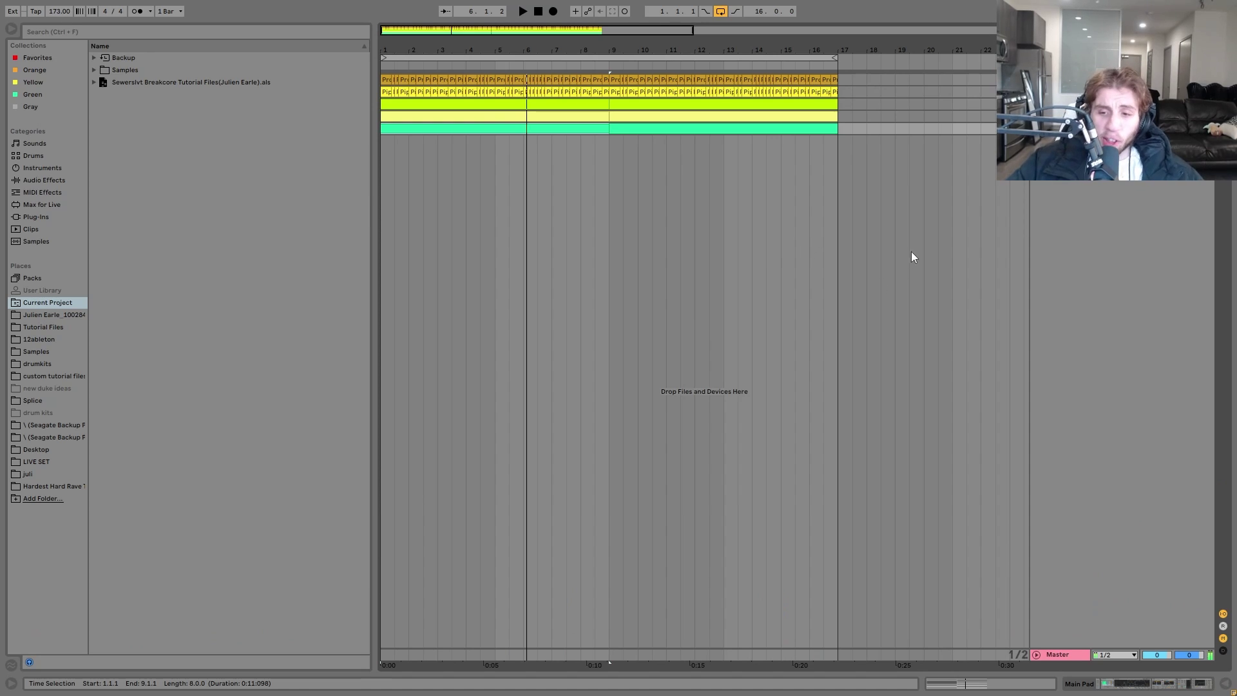
# Step: Reset the stopped playback position to the start of the arrangement and select the first Main Pad clip
pyautogui.click(538, 12)
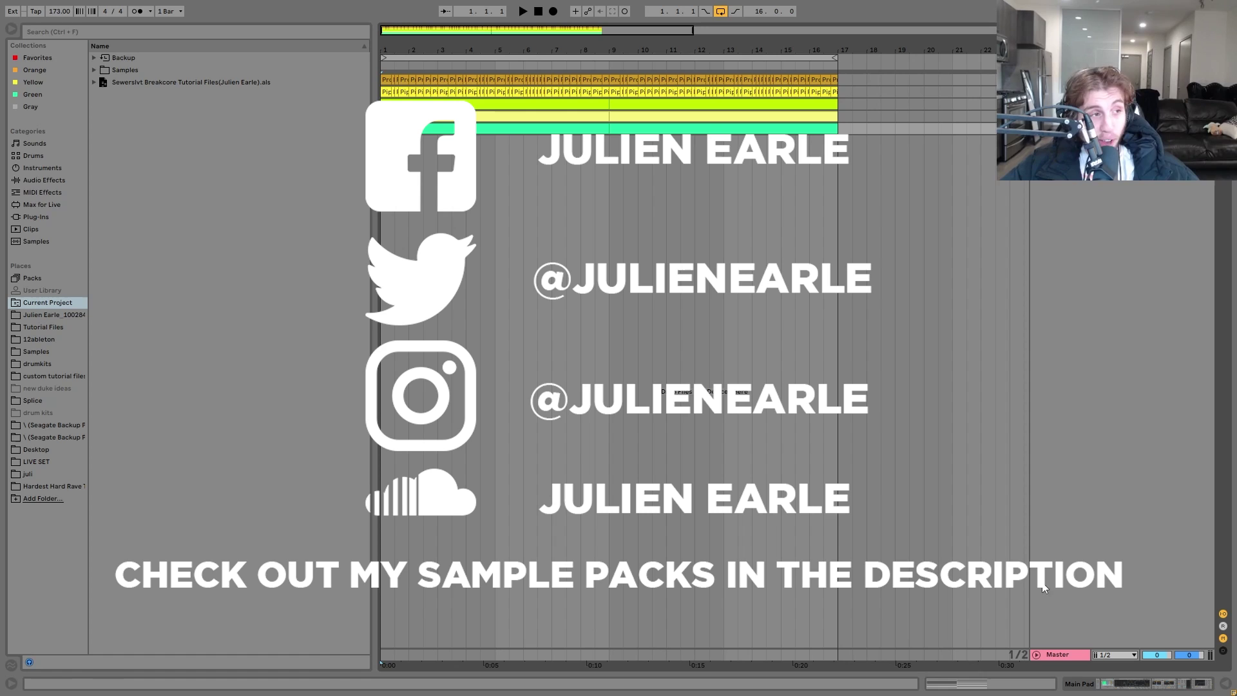
pyautogui.click(483, 128)
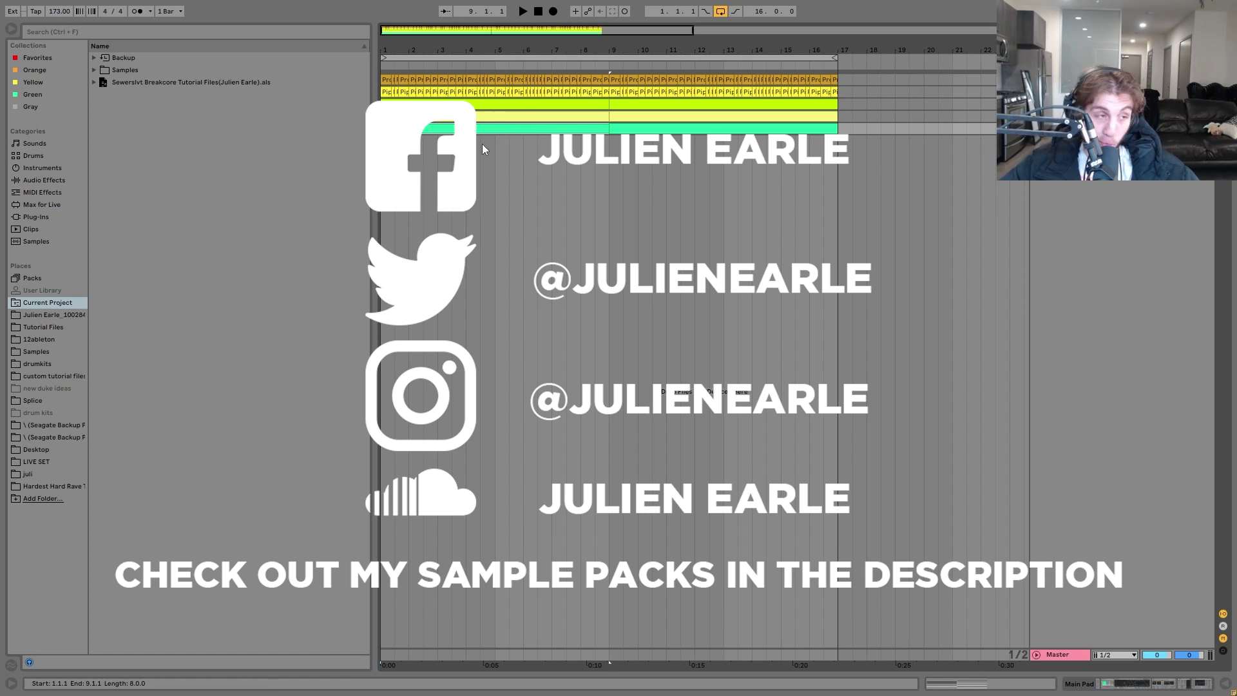